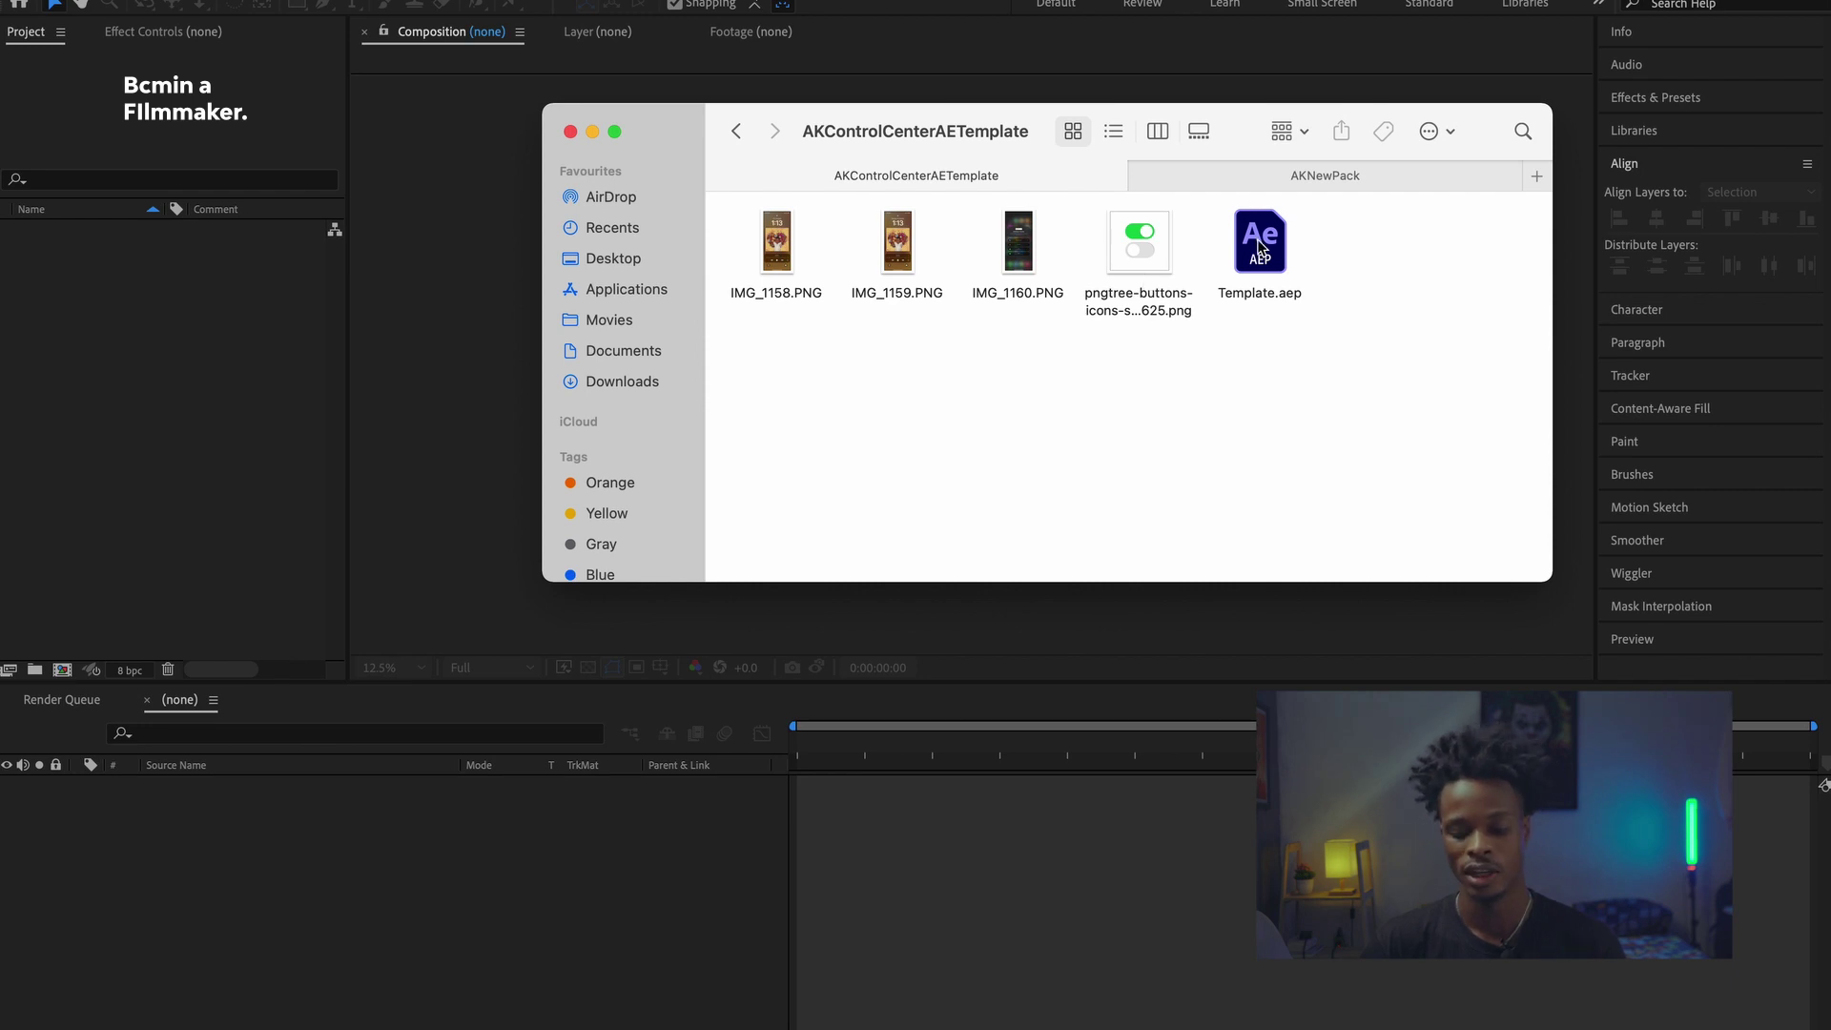
# Step: Import Template.aep into the project, expand its folder and open the Main composition
pyautogui.moveTo(1261, 243); pyautogui.dragTo(103, 426)
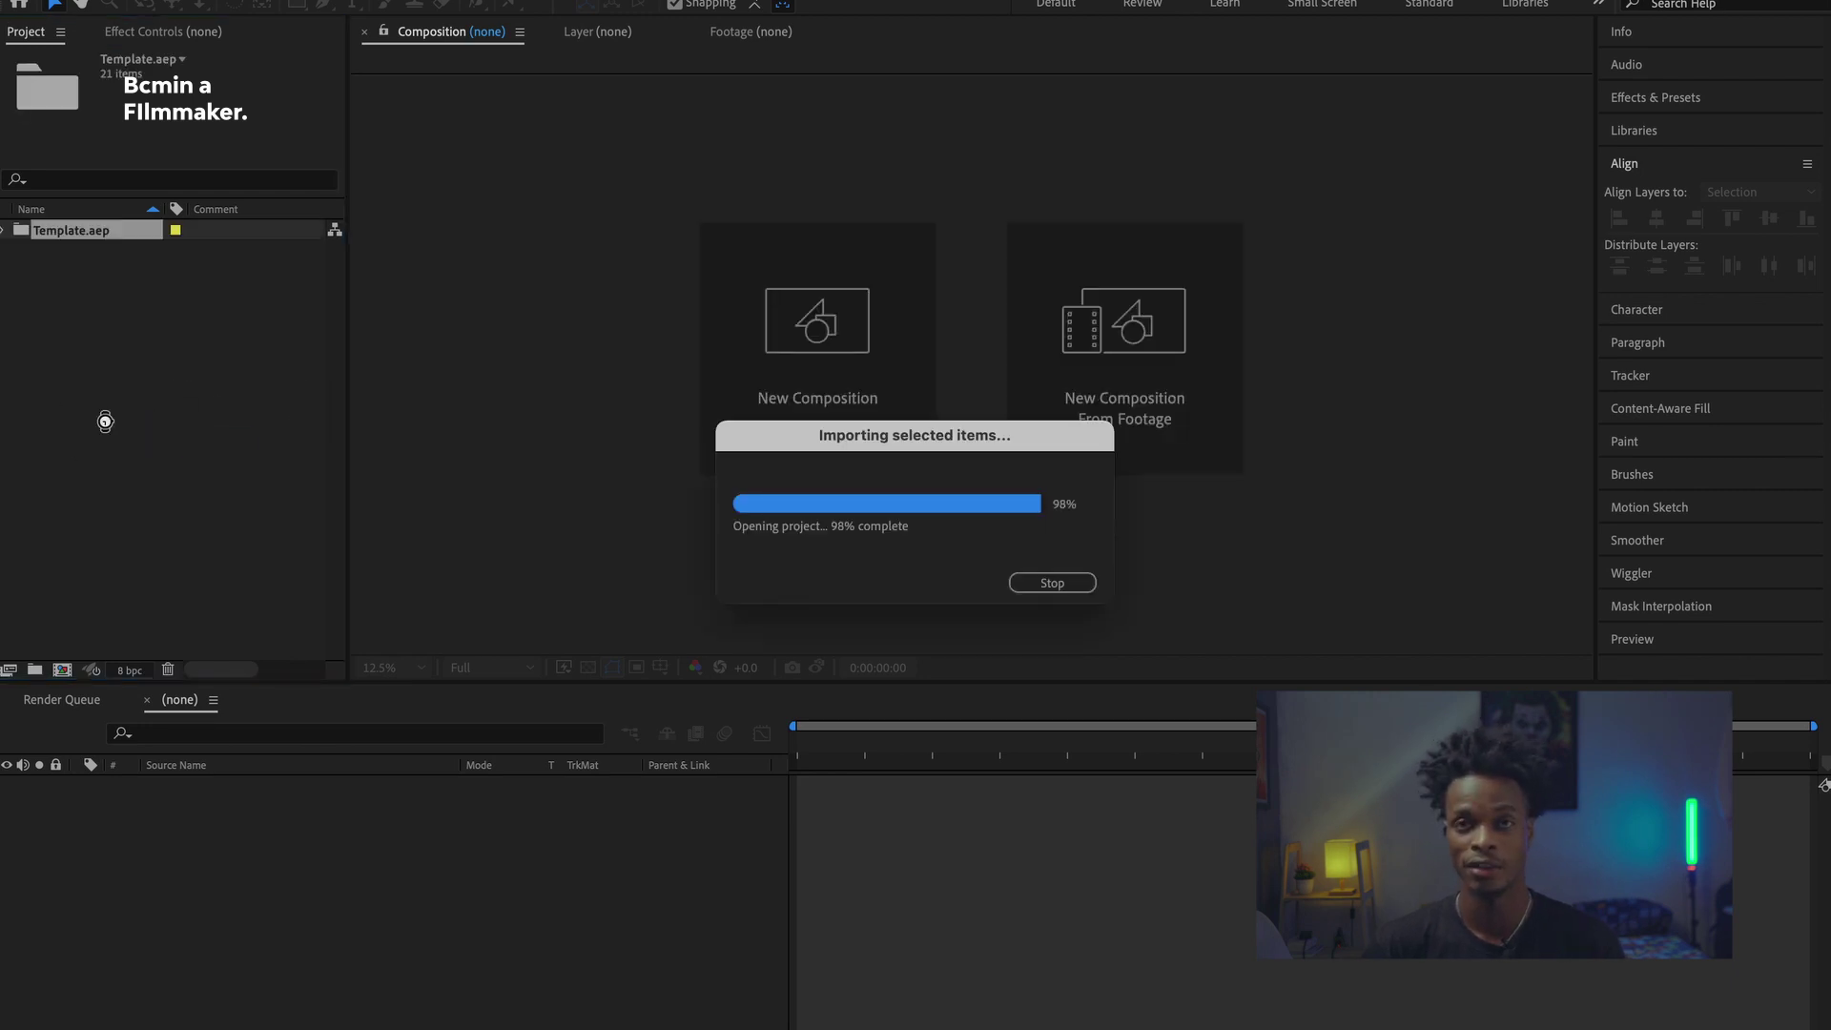
pyautogui.click(6, 230)
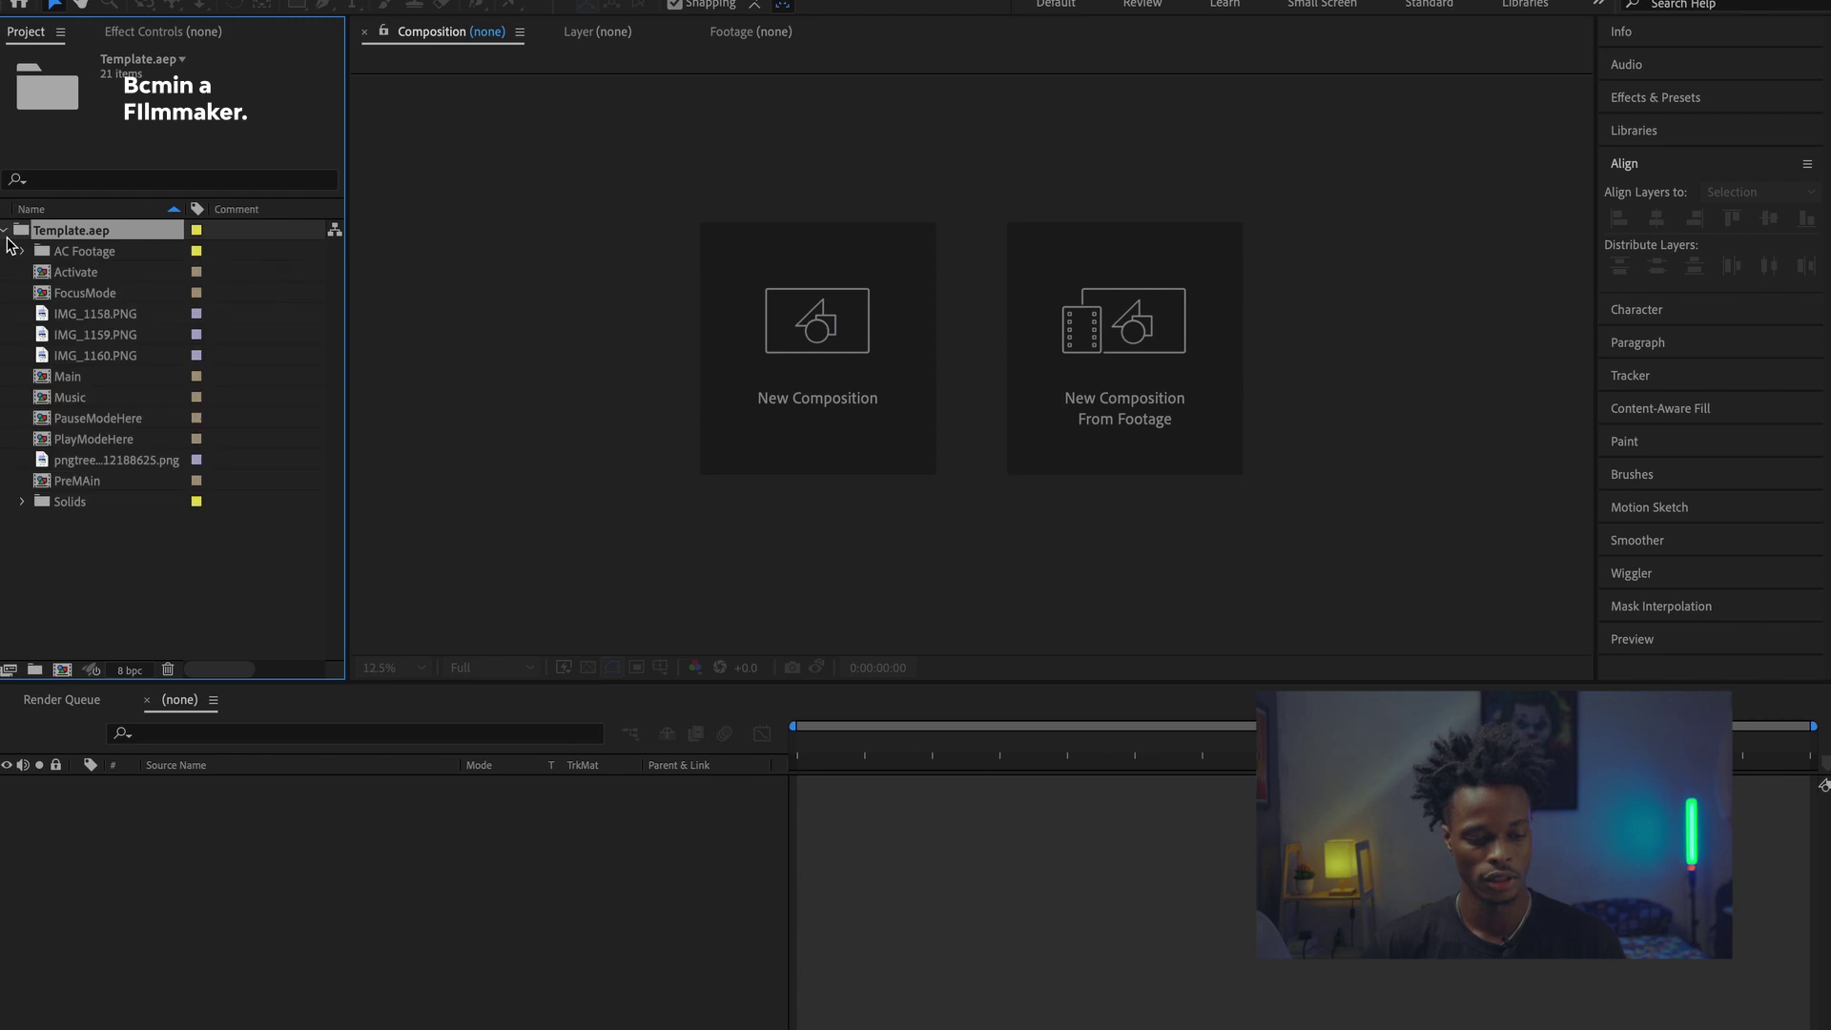
pyautogui.doubleClick(80, 379)
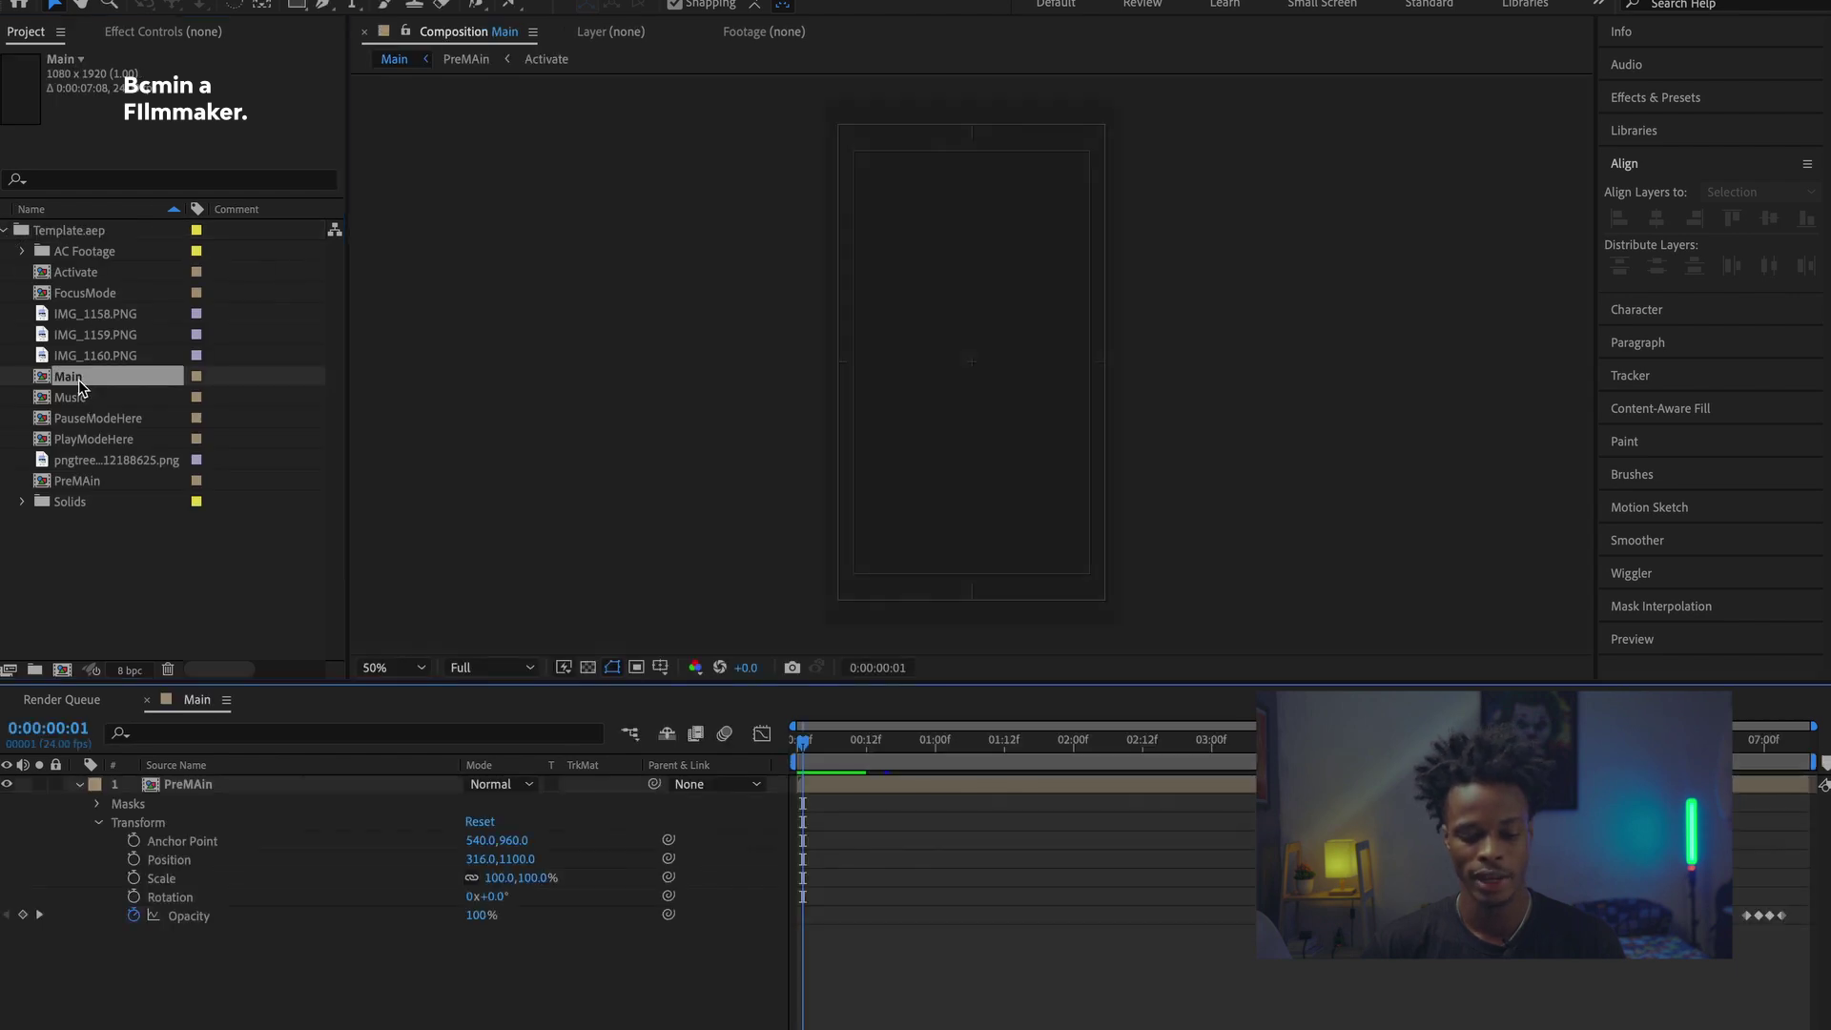
# Step: Preview the Main composition's animation and collapse the PreMAin layer's properties
pyautogui.moveTo(830, 746); pyautogui.dragTo(1225, 868)
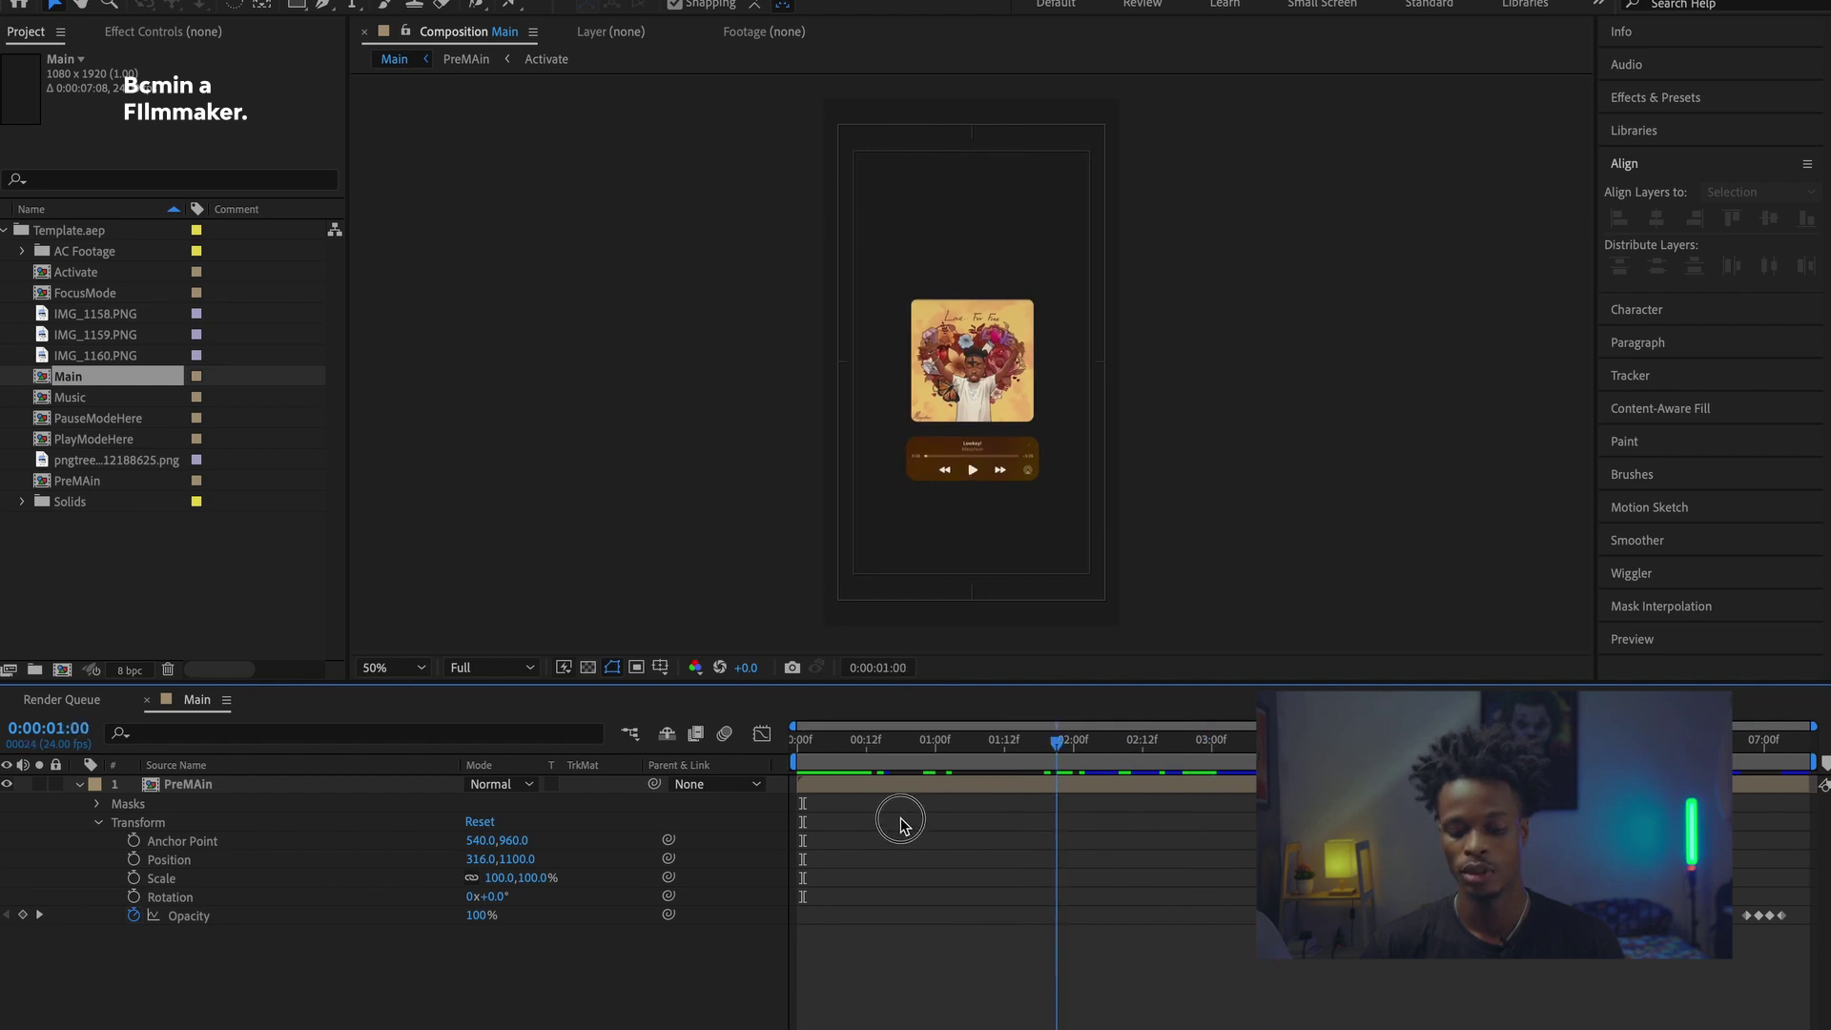
pyautogui.moveTo(900, 822); pyautogui.dragTo(761, 826)
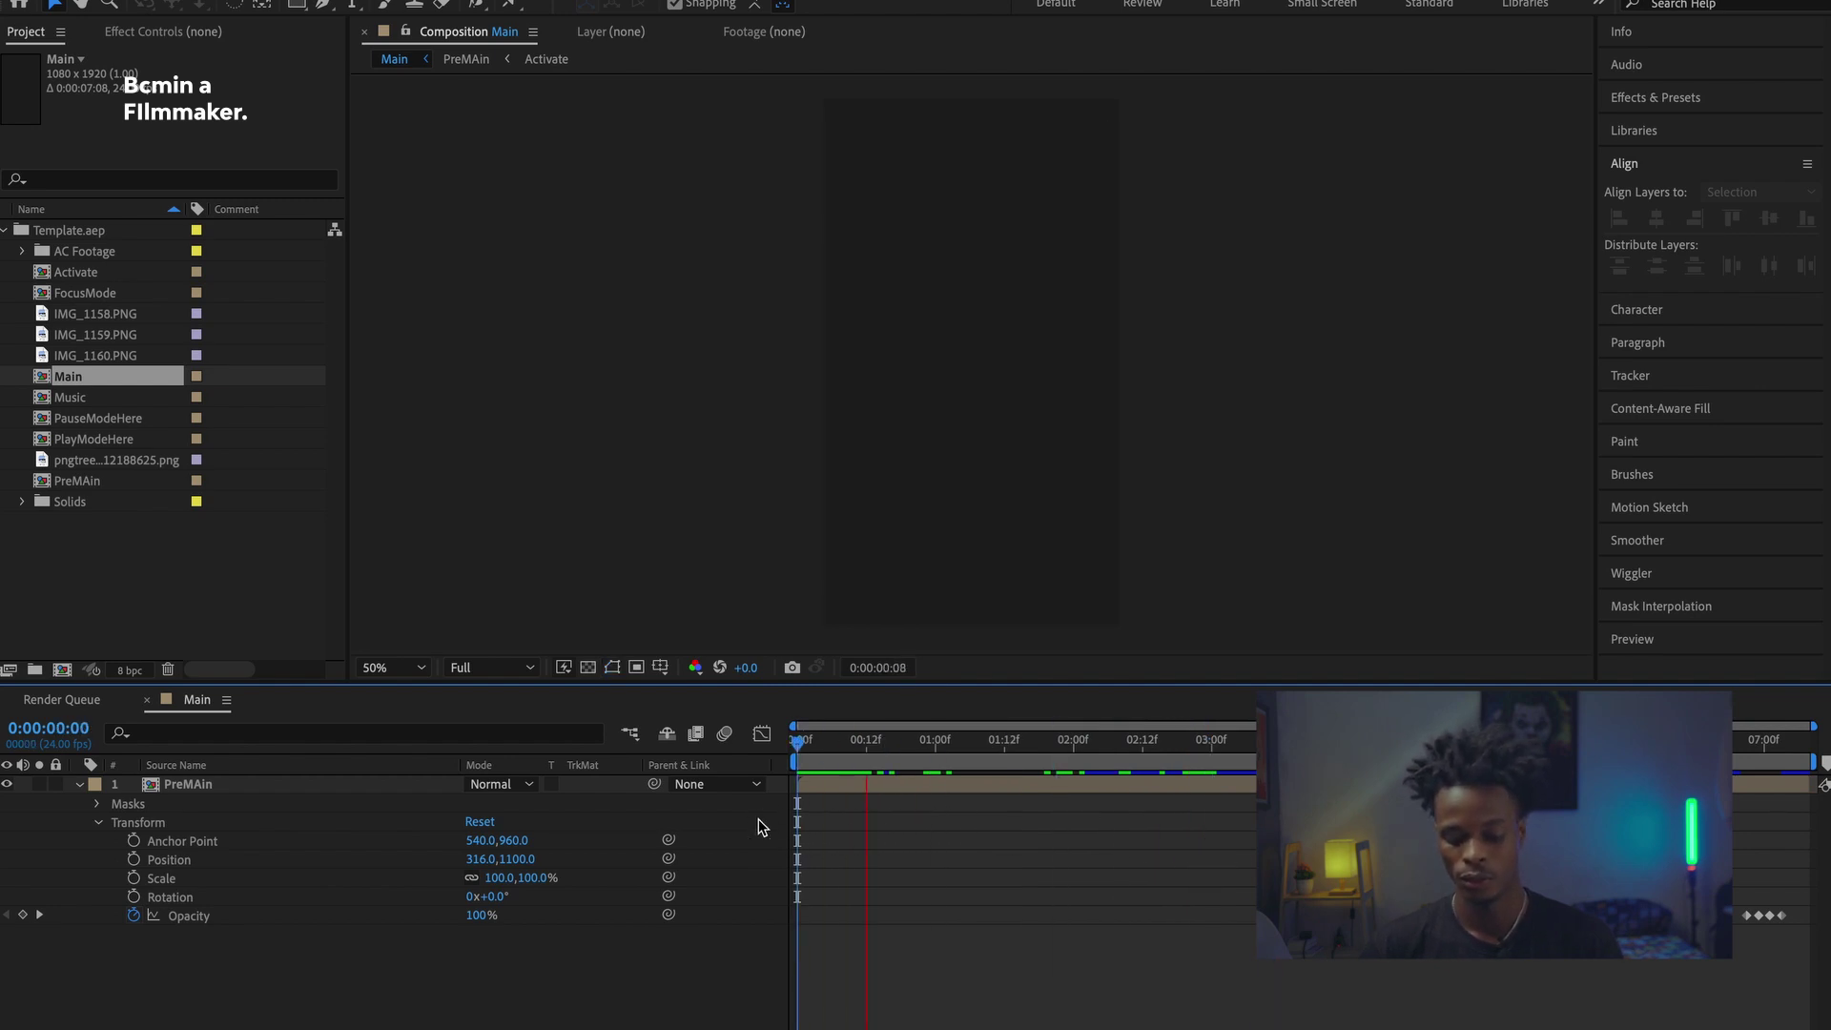
pyautogui.press('space')
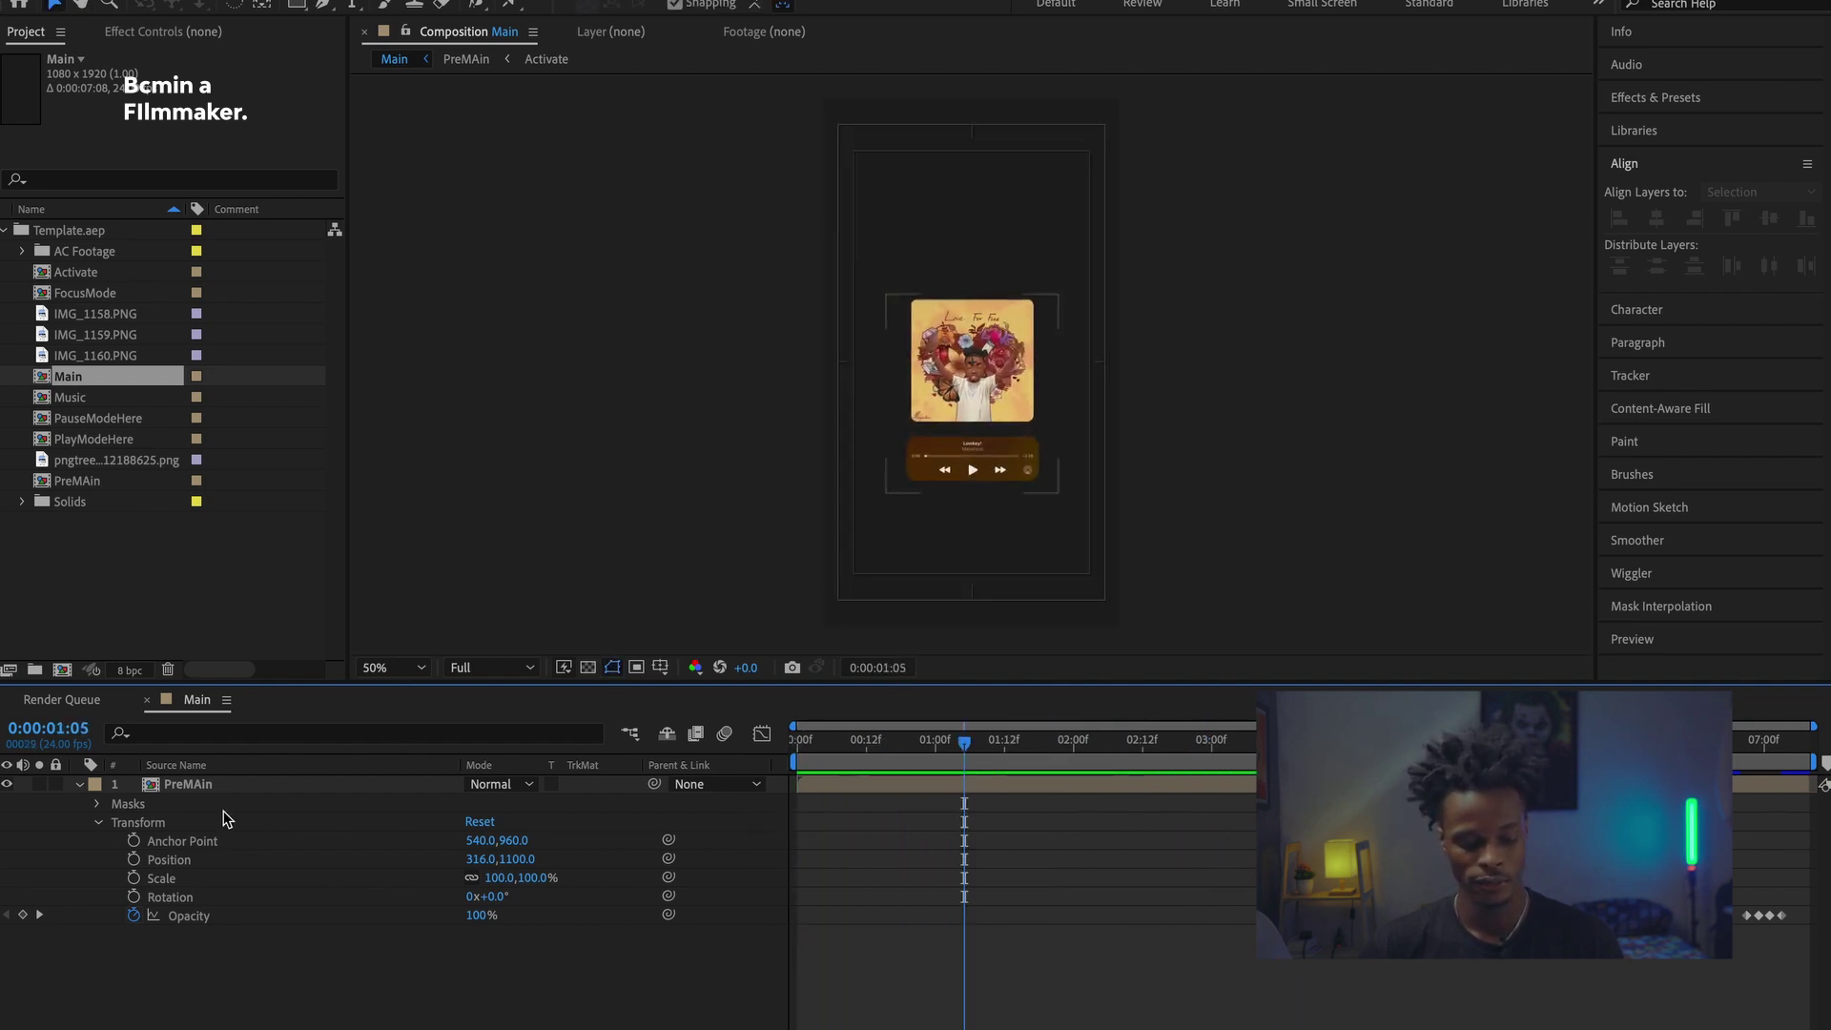
pyautogui.click(80, 784)
pyautogui.click(934, 223)
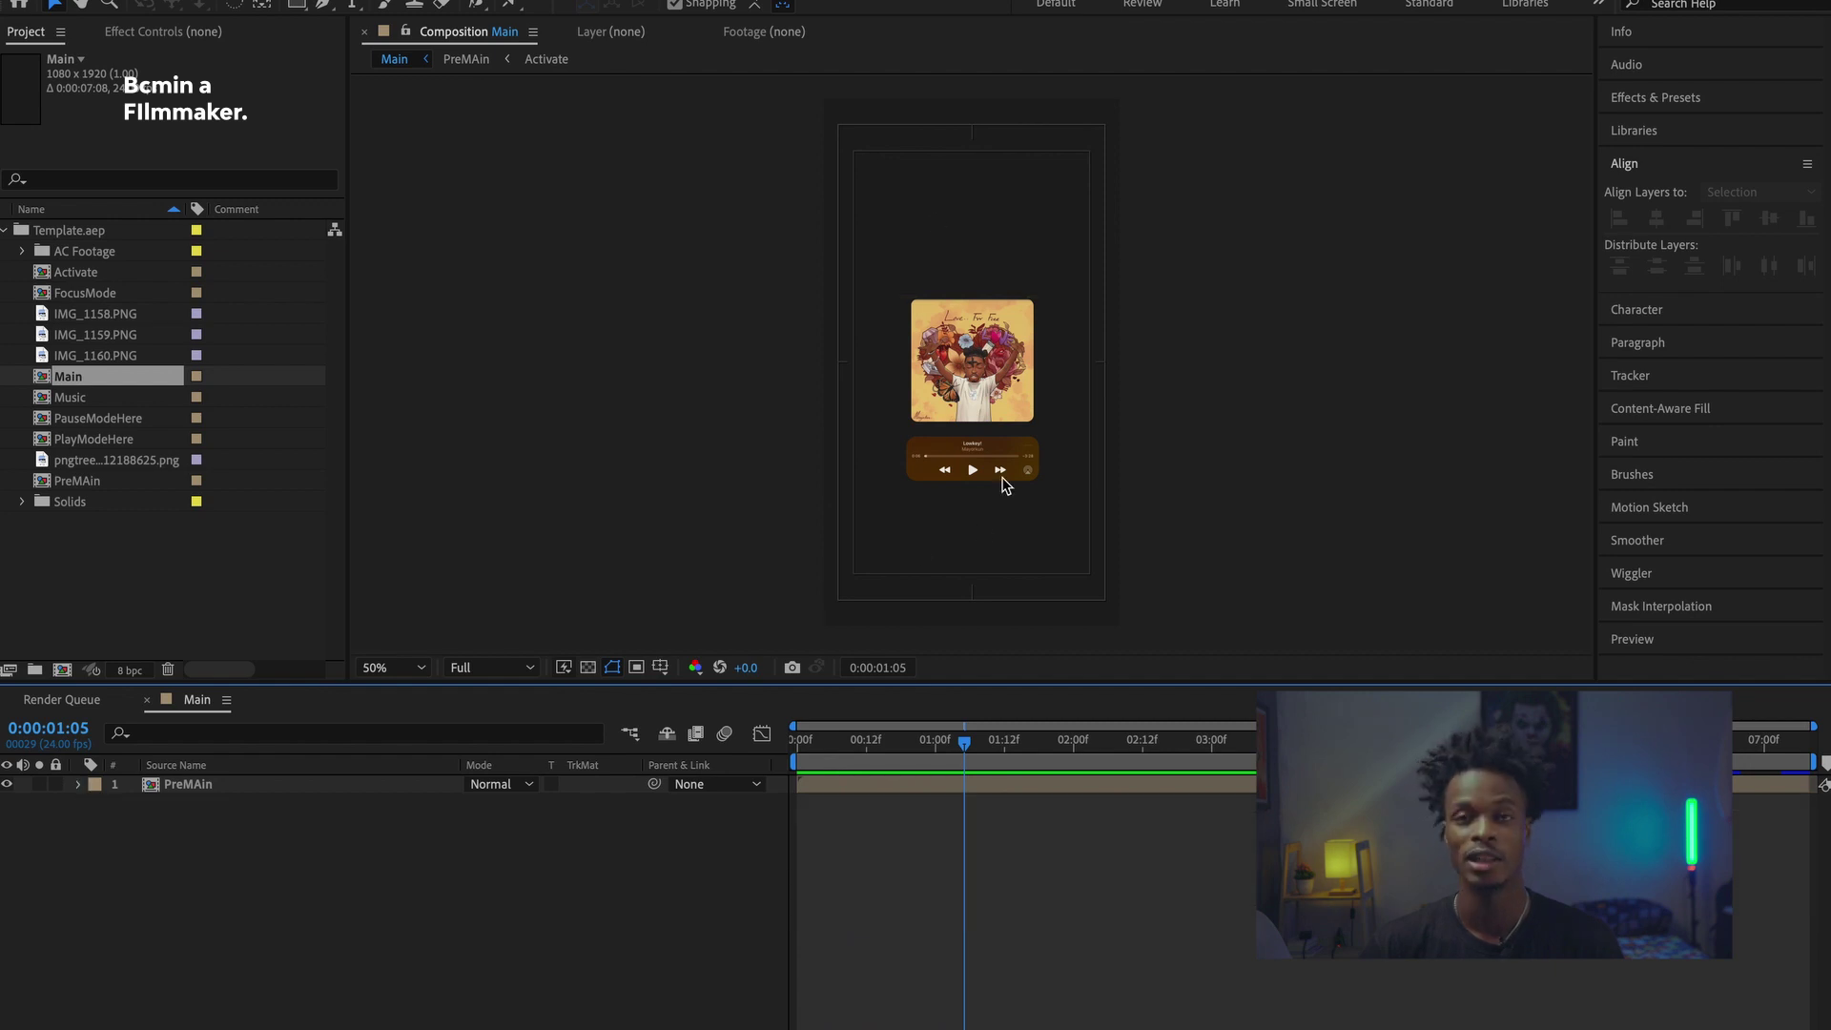
# Step: Open the nested PlayModeHere composition through PreMAin and Music
pyautogui.doubleClick(313, 786)
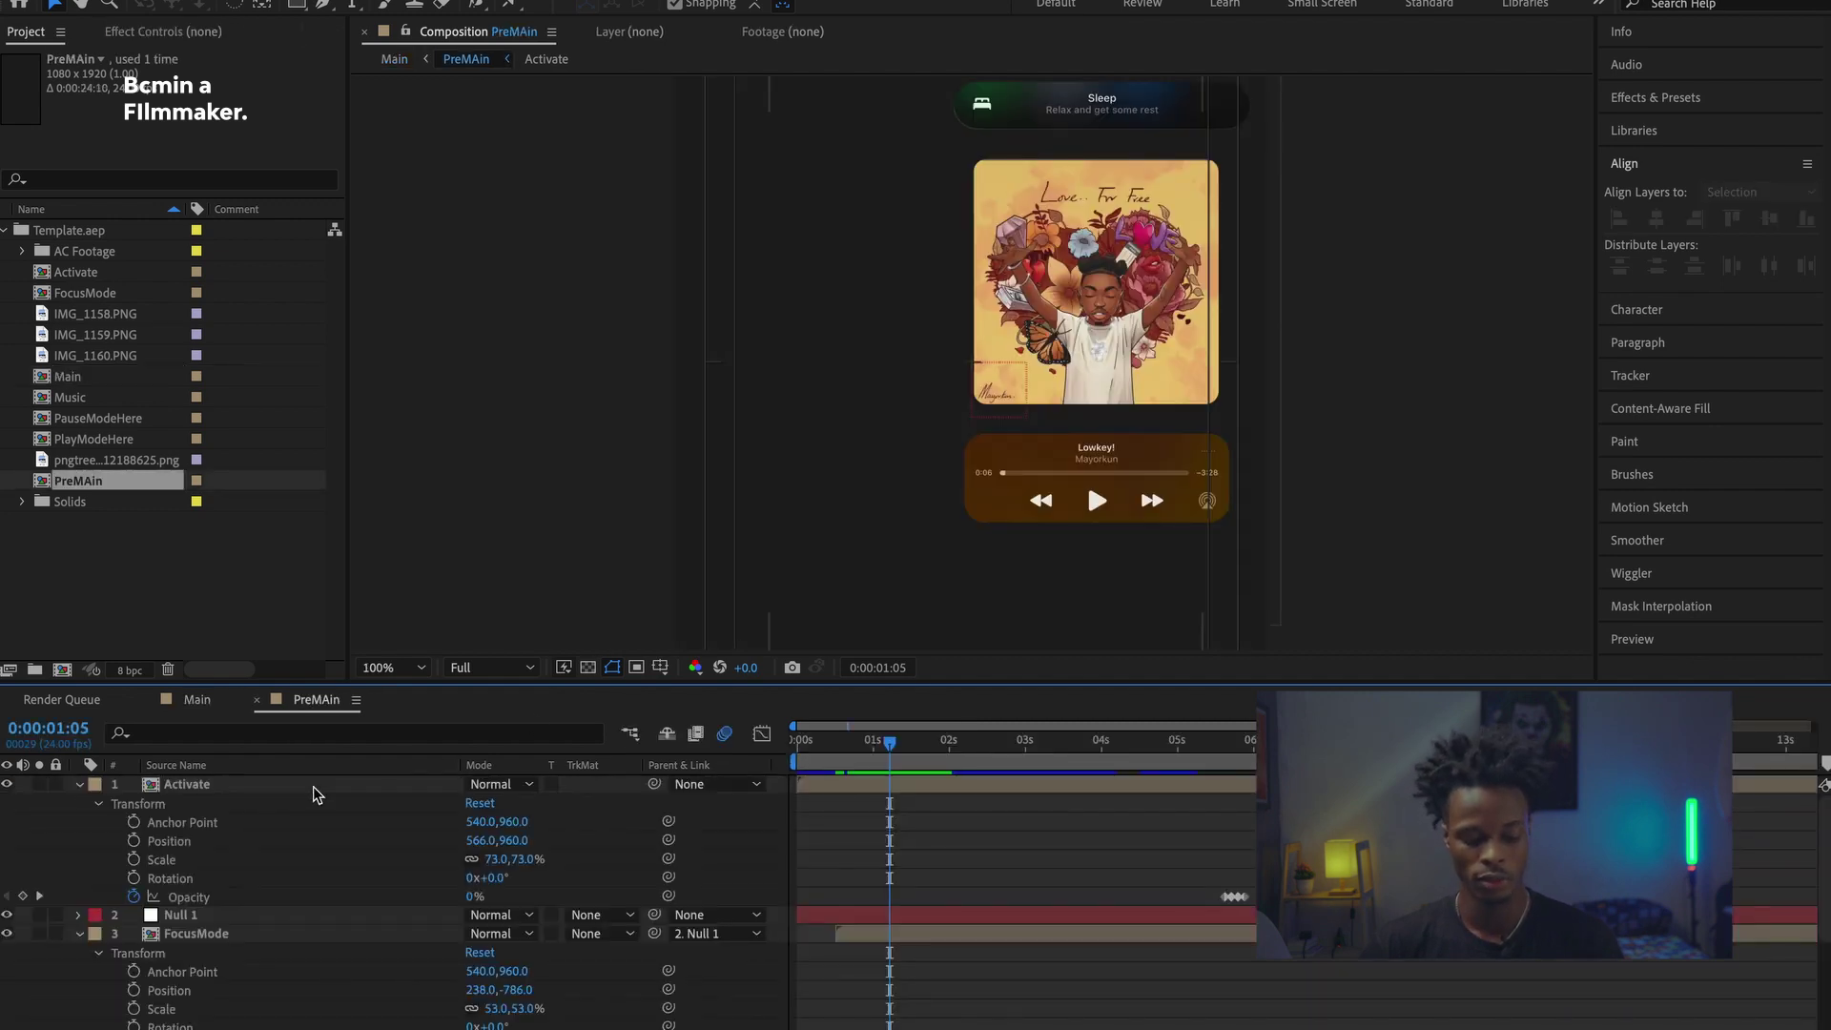
pyautogui.scroll(-3, 323, 911)
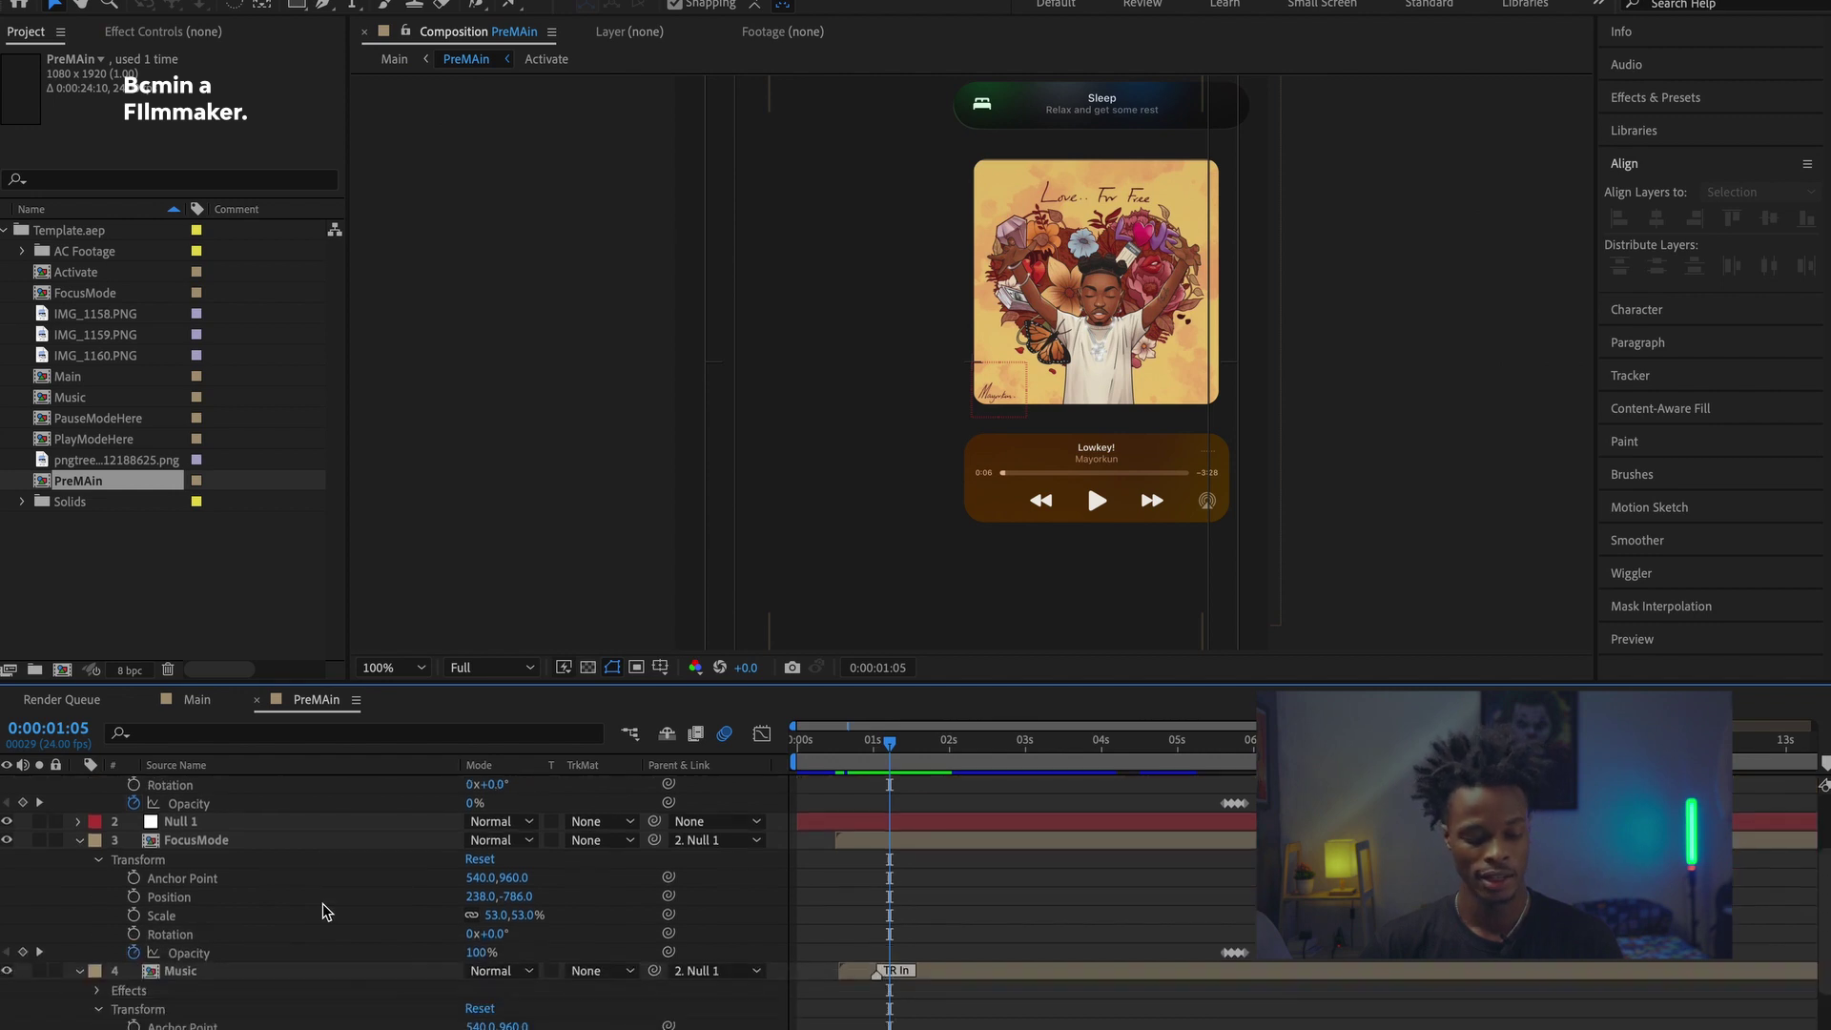
pyautogui.doubleClick(198, 900)
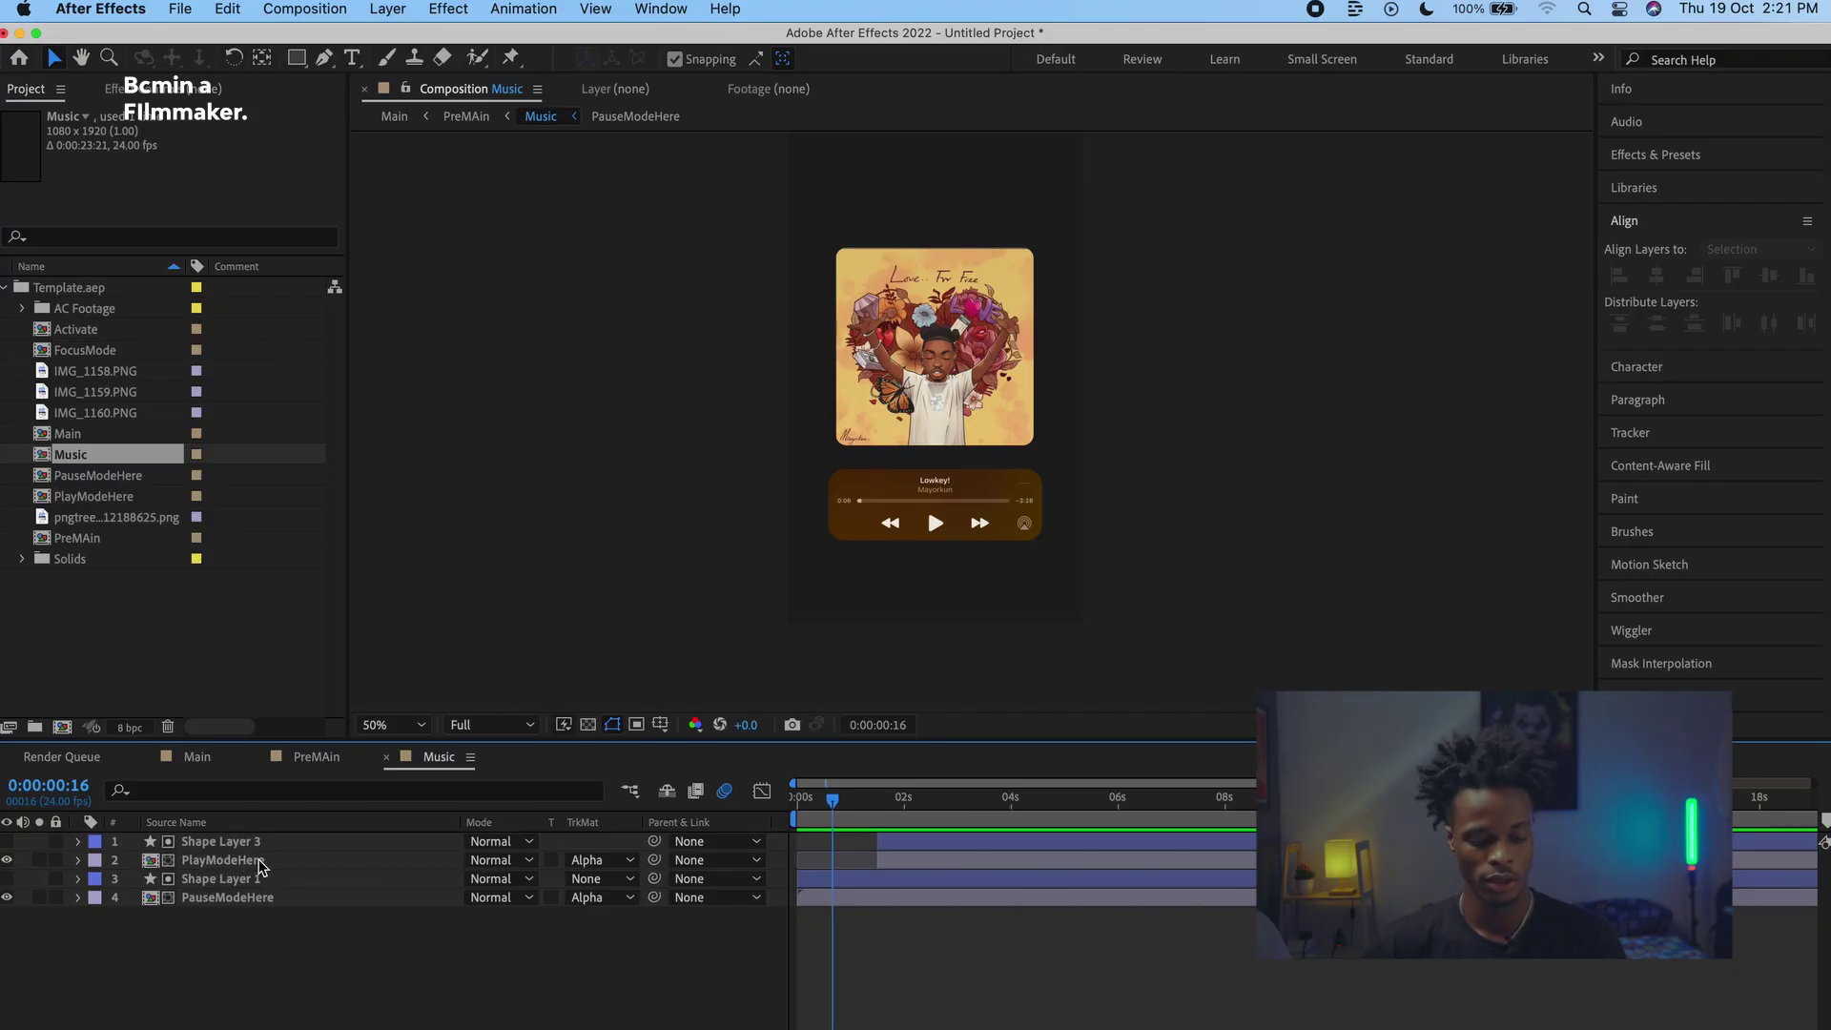
pyautogui.doubleClick(260, 864)
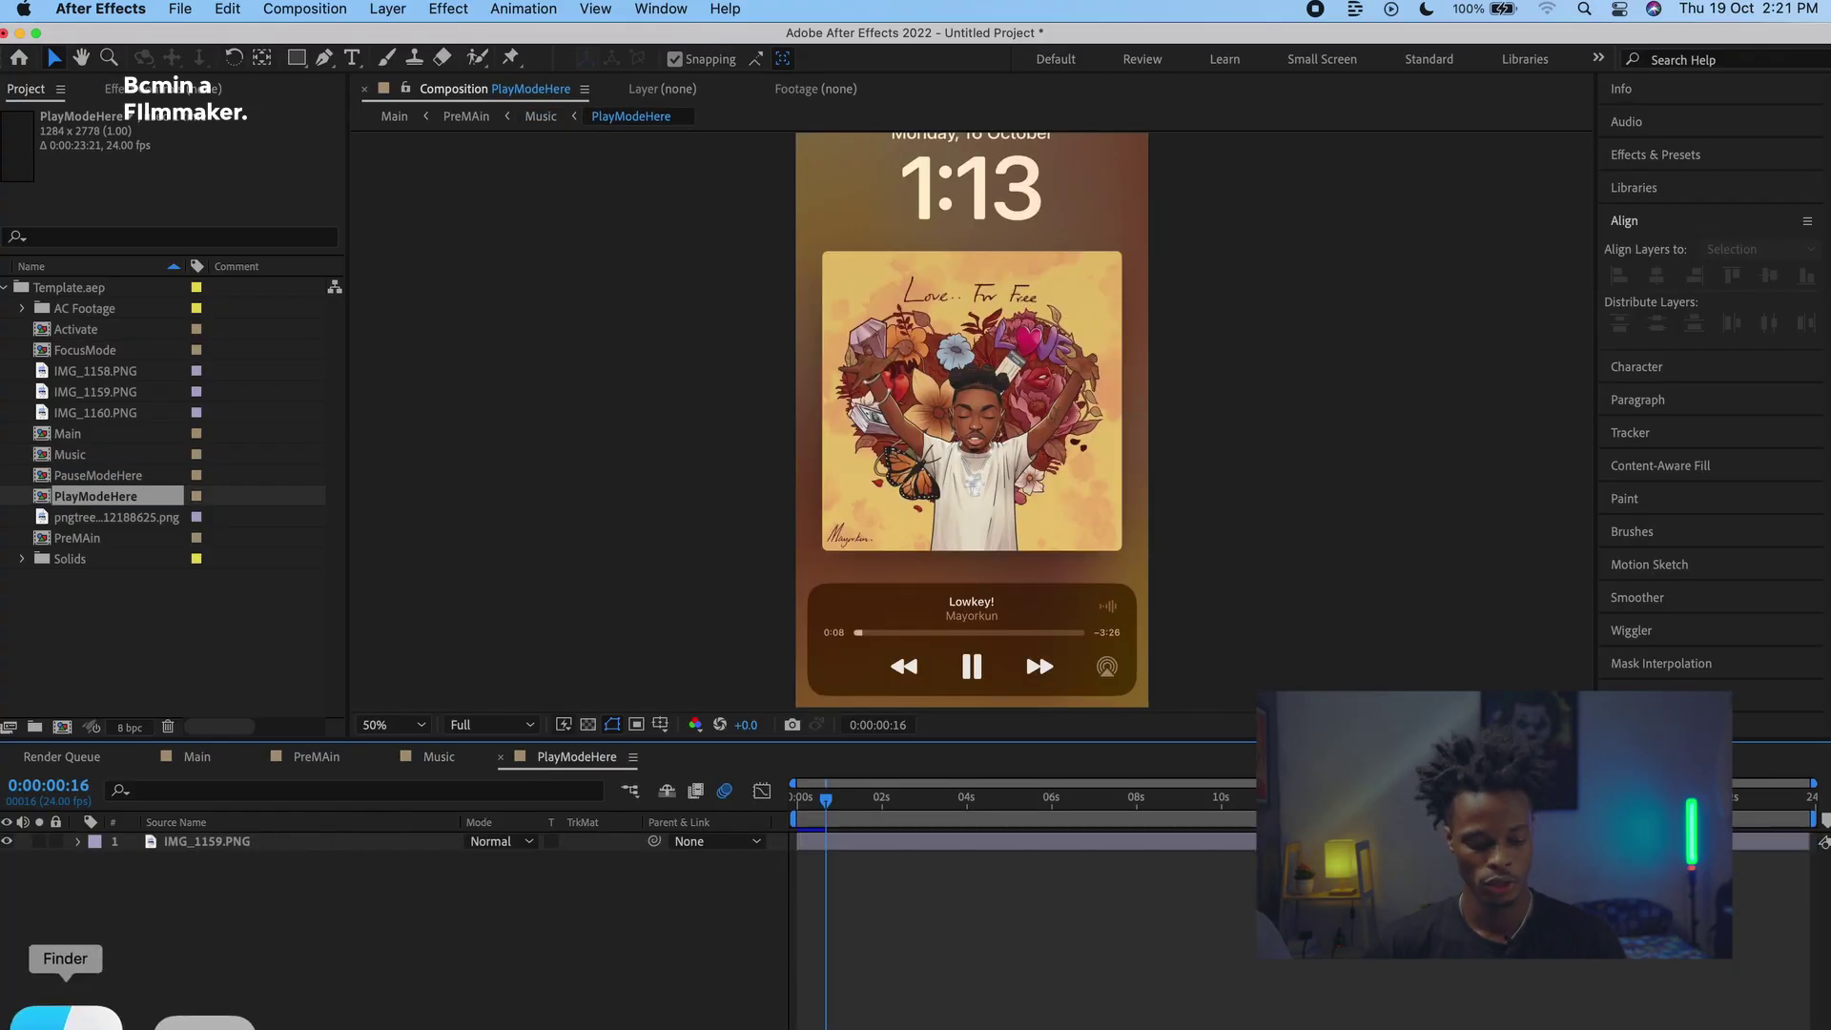
# Step: Switch to Finder, find IMG_0223.PNG in the AKNewPack folder under Movies, and add it above IMG_1159.PNG in PlayModeHere
pyautogui.click(52, 1014)
pyautogui.click(1240, 227)
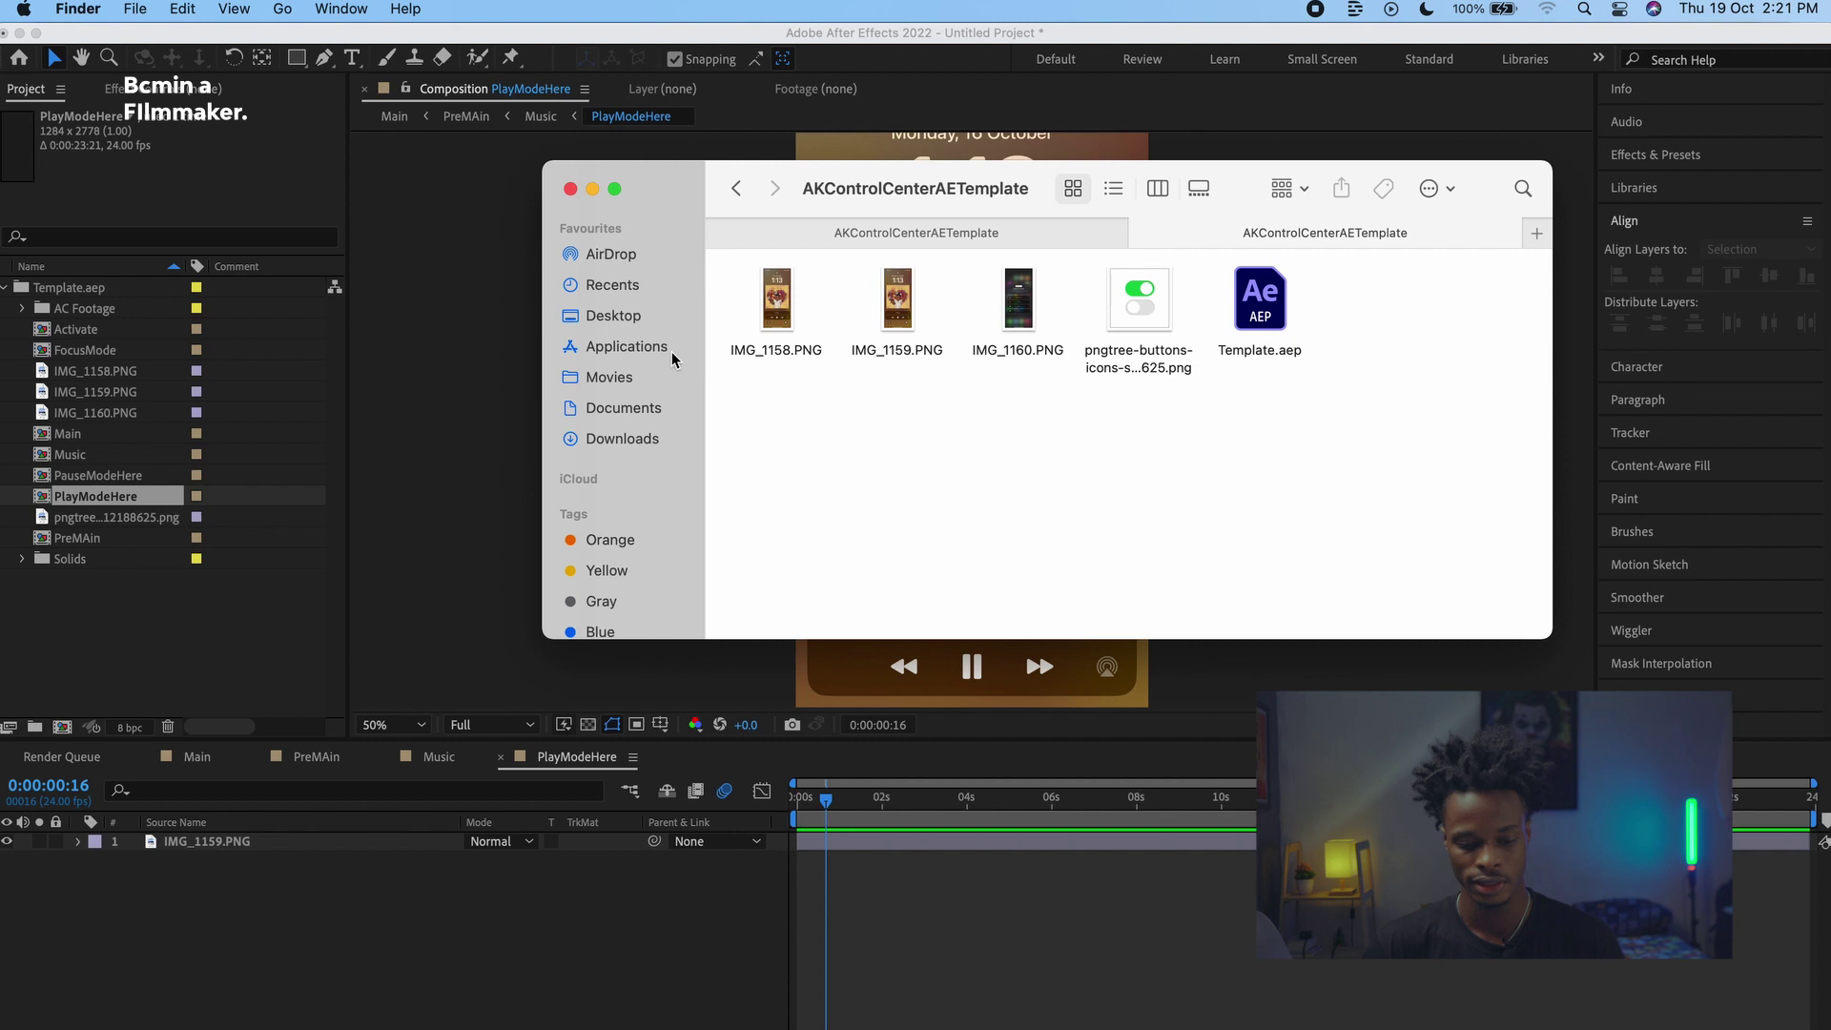
pyautogui.click(610, 378)
pyautogui.scroll(-5, 1140, 477)
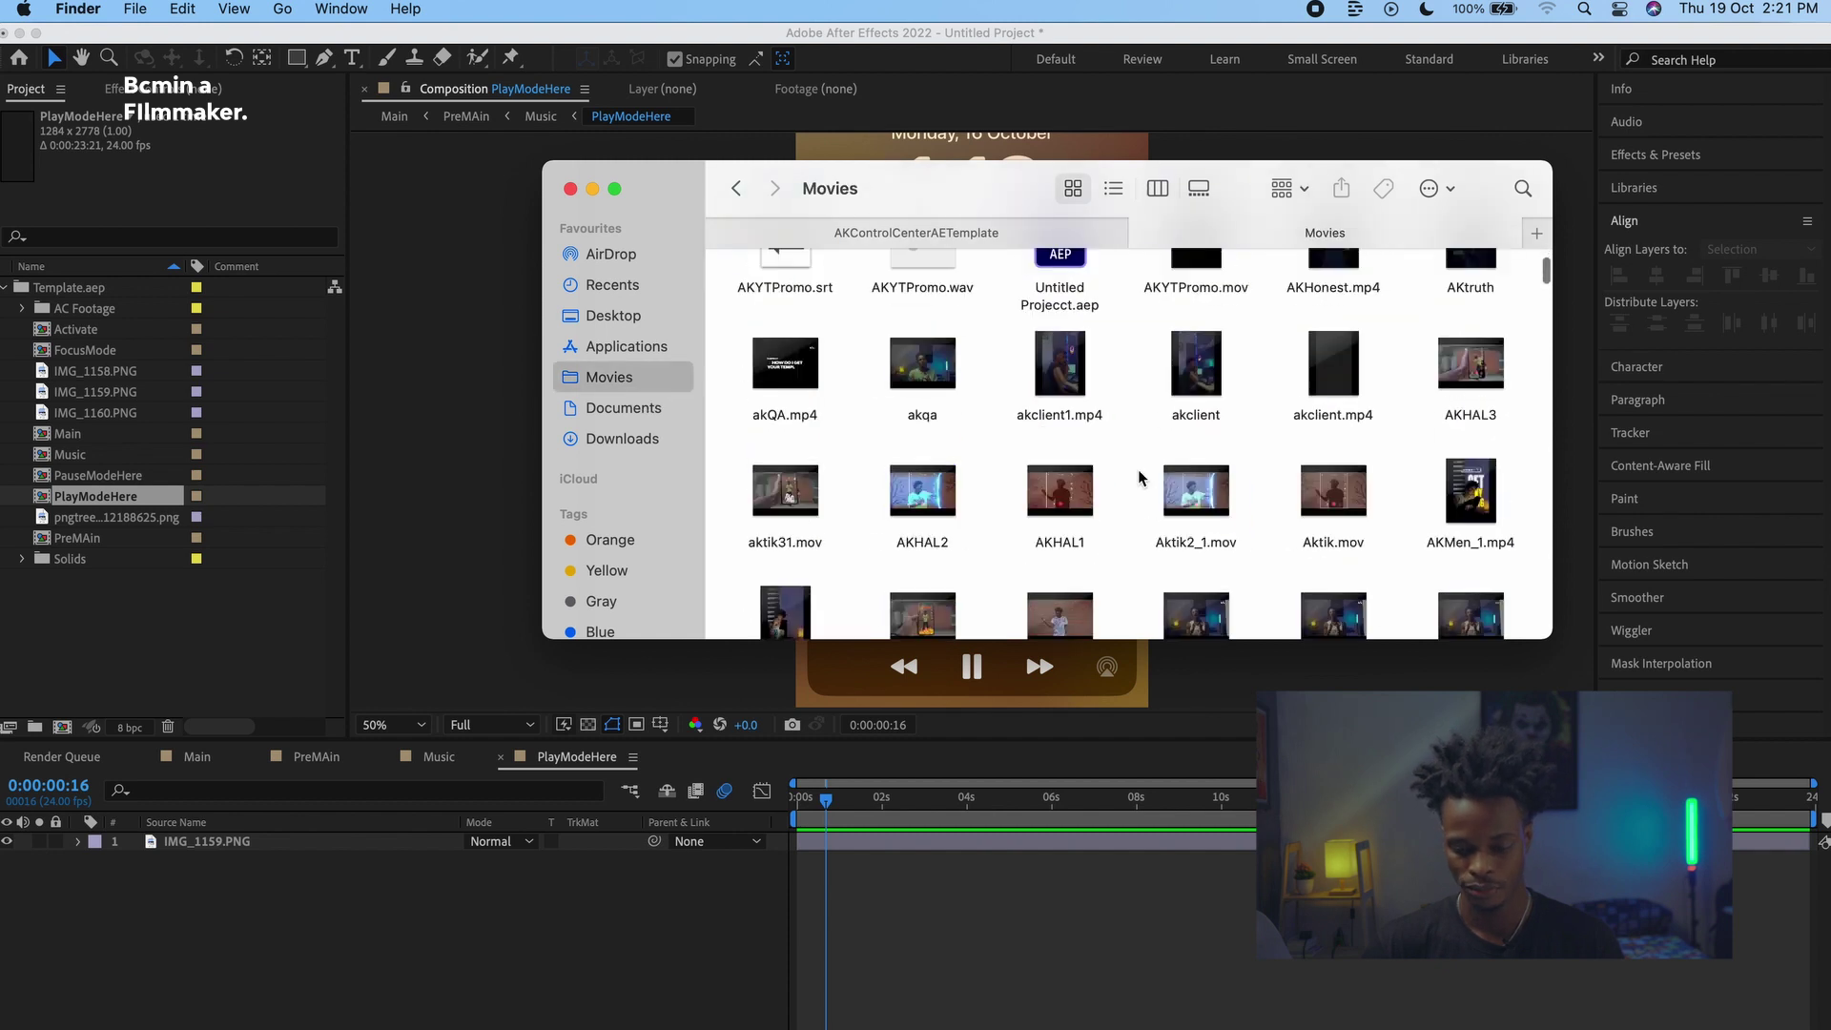
pyautogui.scroll(-10, 1139, 477)
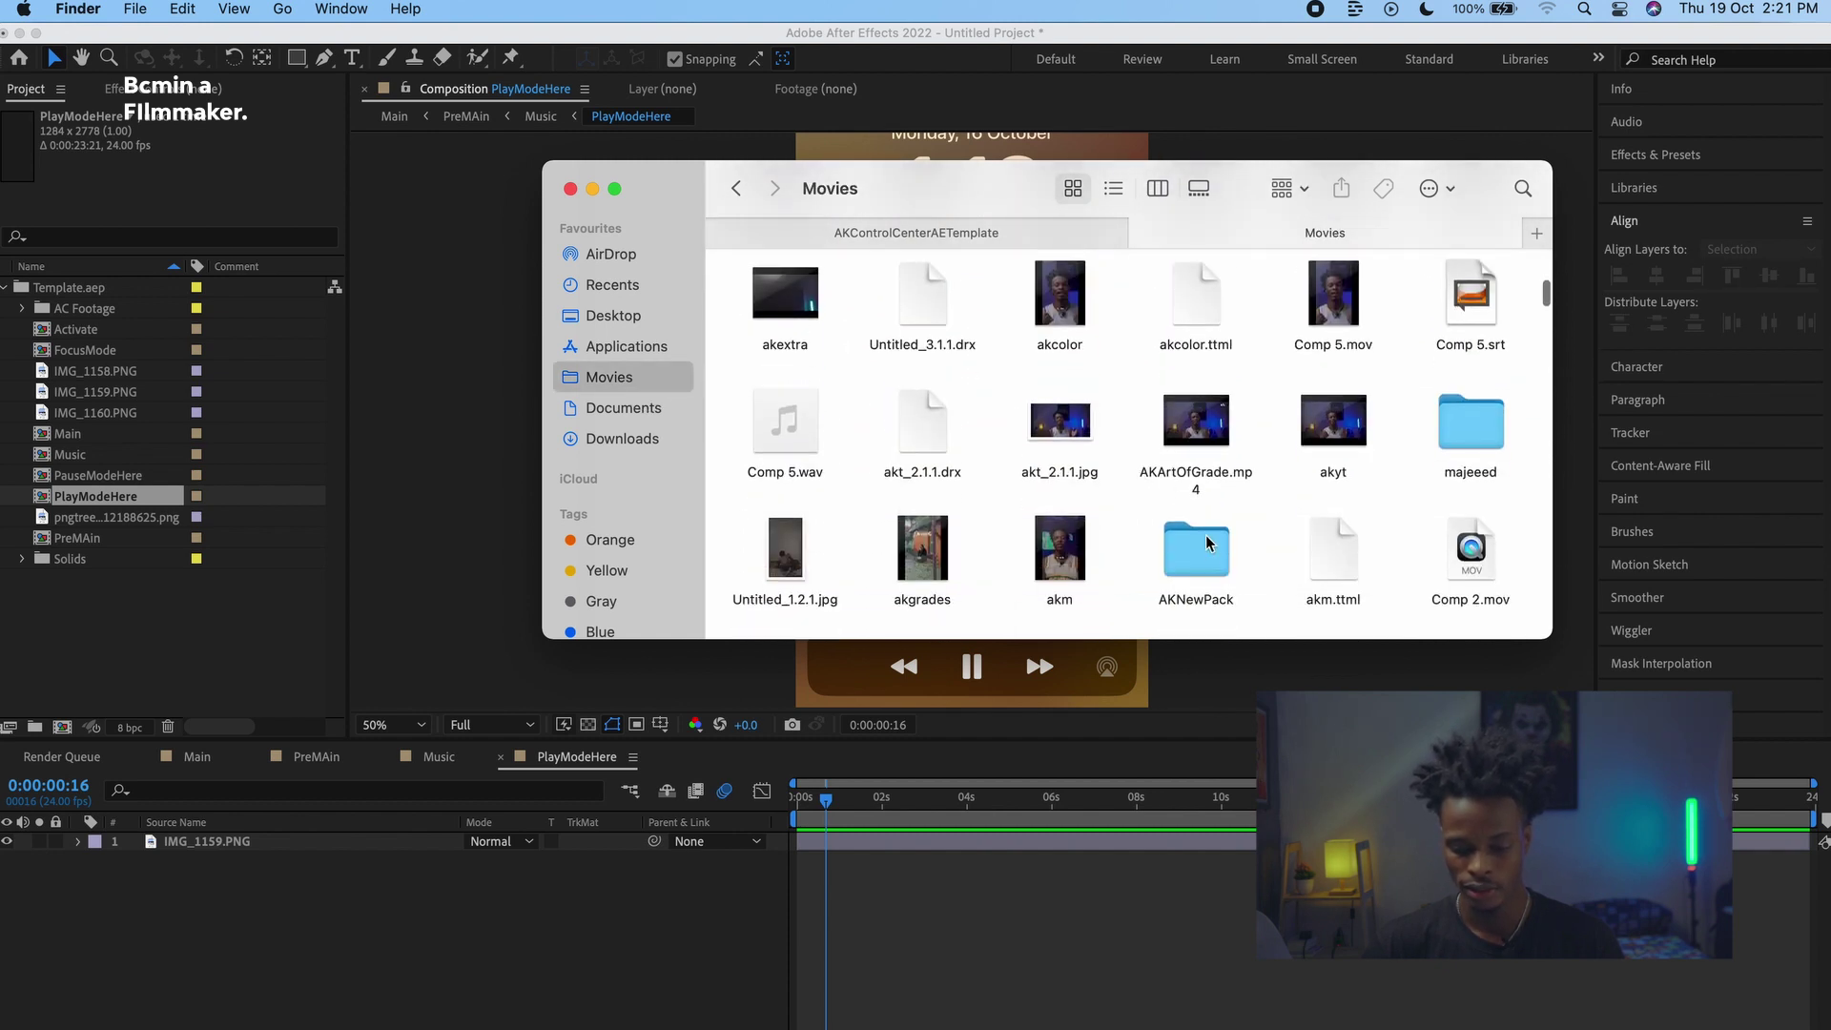
pyautogui.doubleClick(1197, 548)
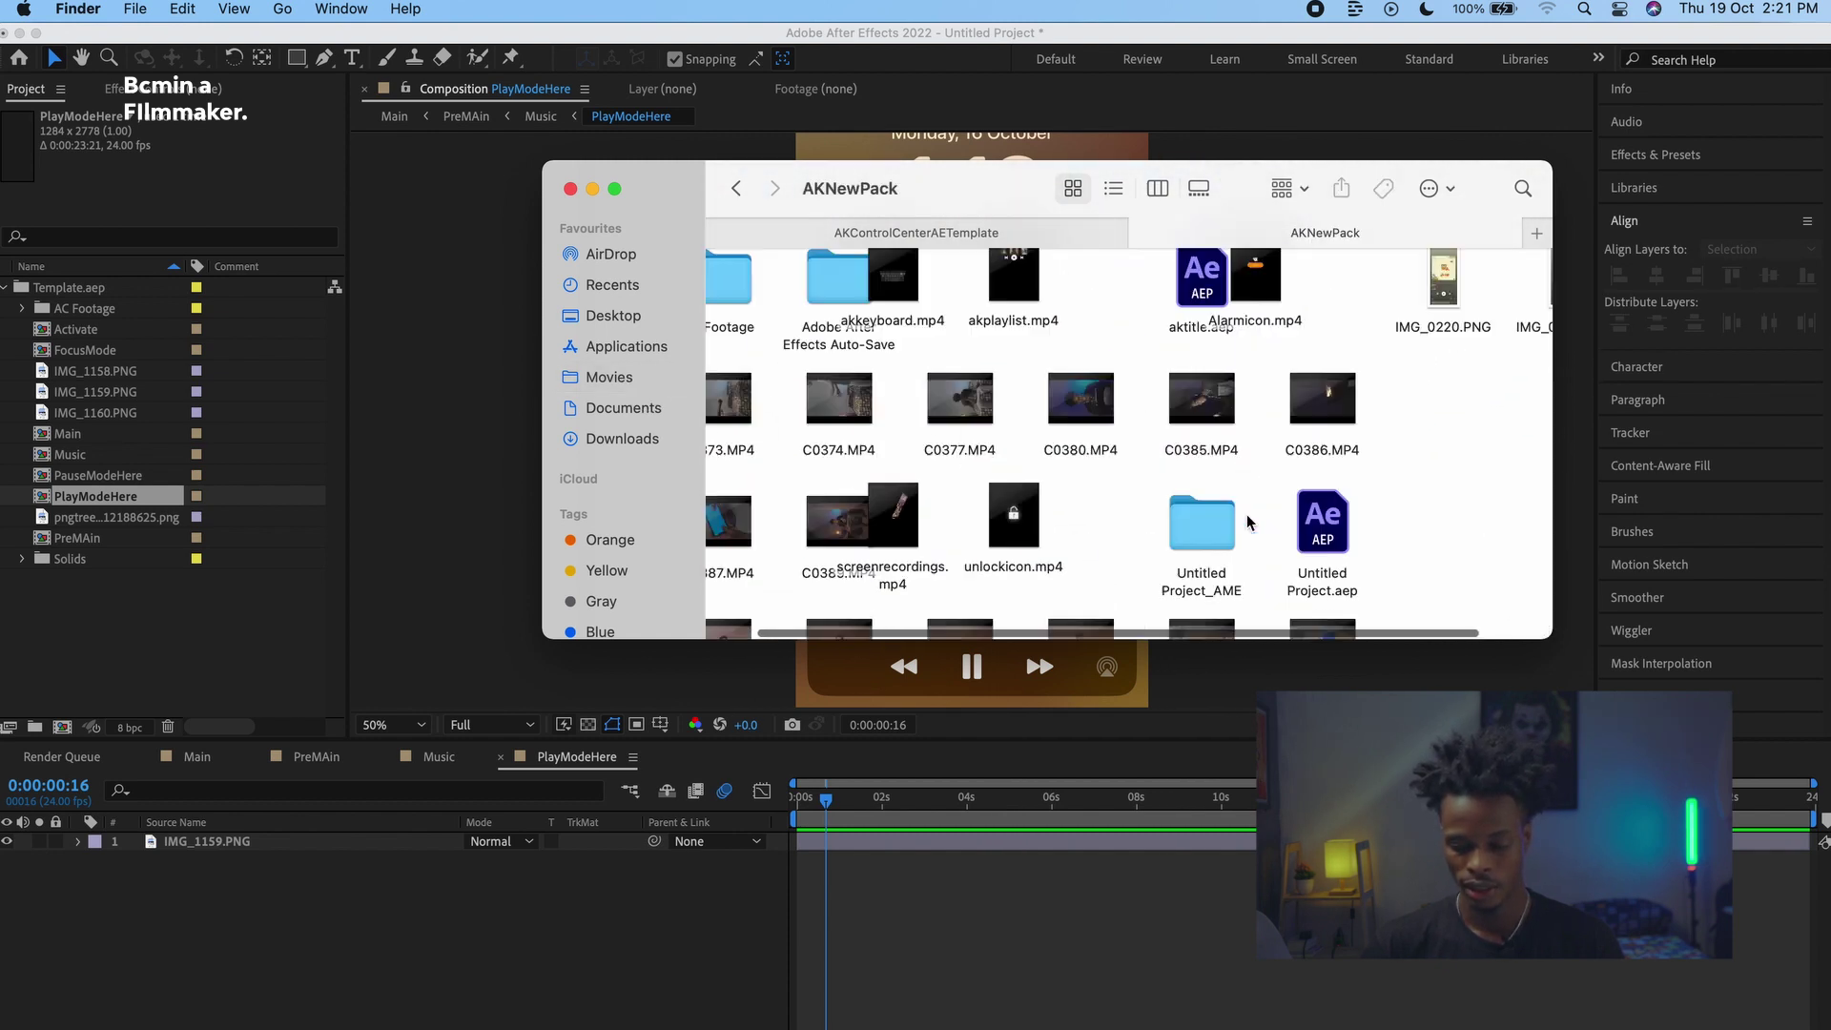
pyautogui.click(1478, 307)
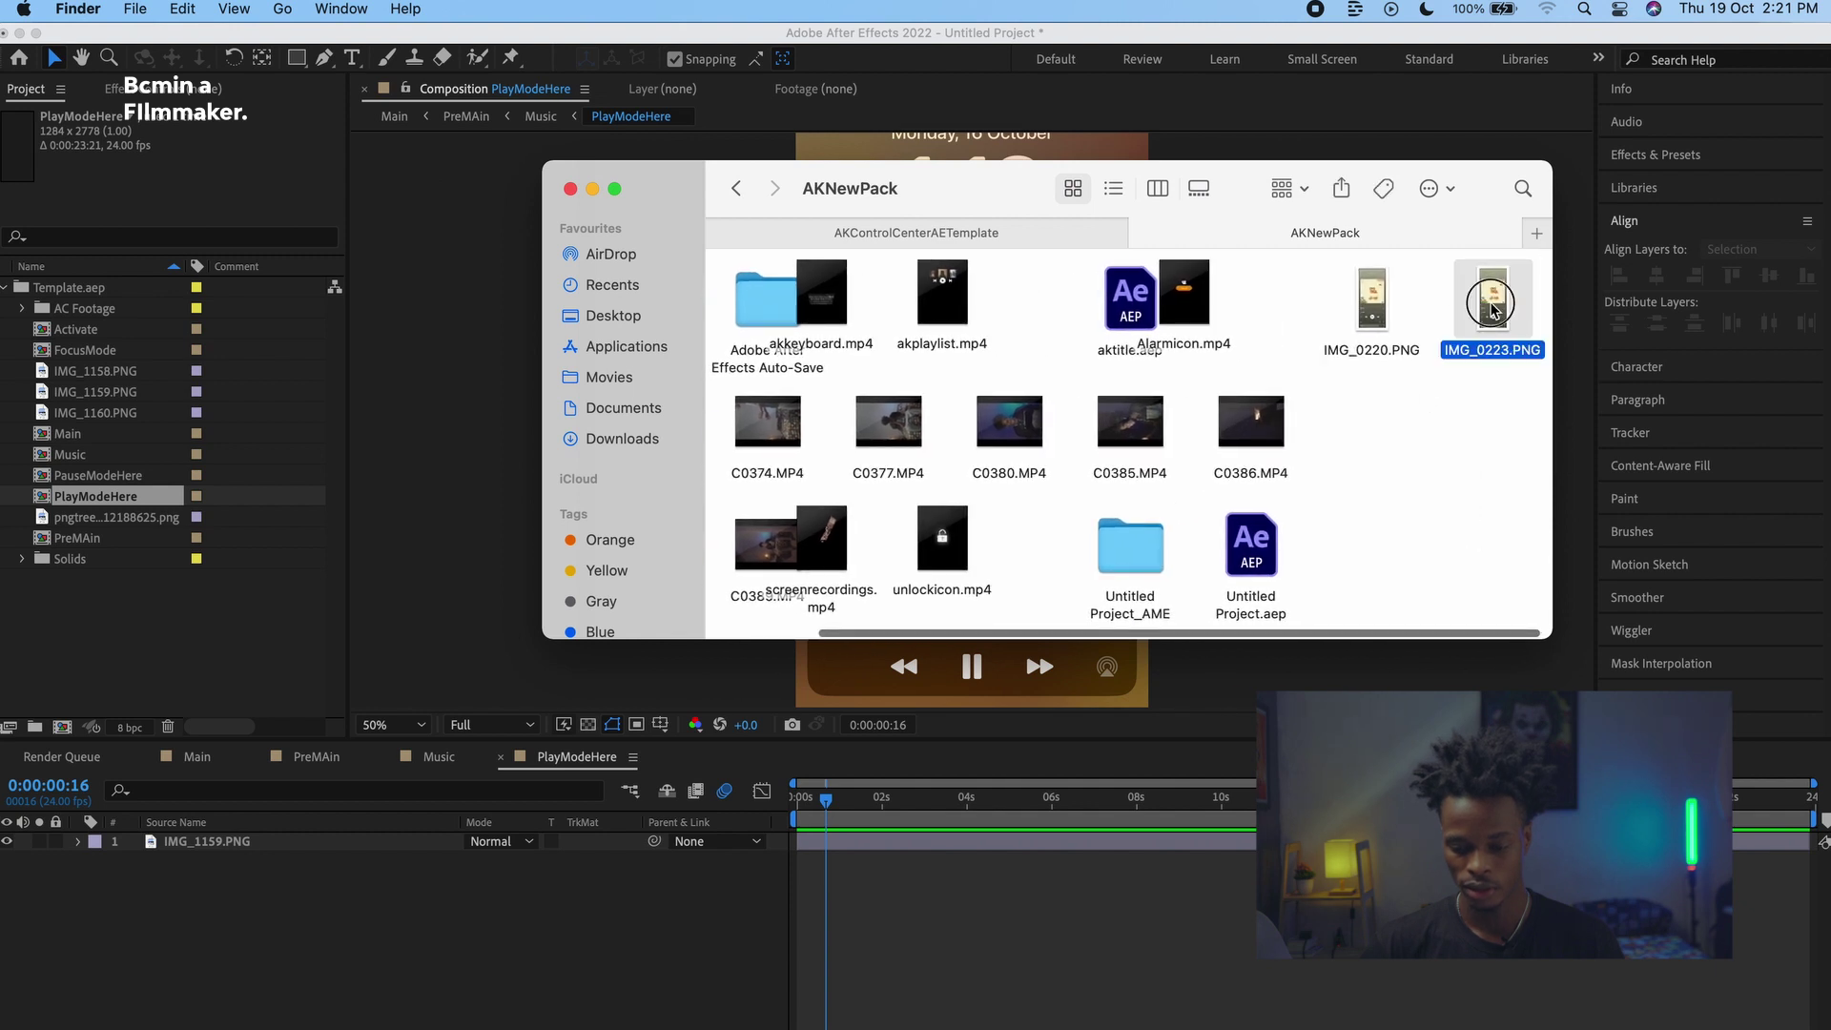
pyautogui.moveTo(1494, 310); pyautogui.dragTo(870, 687)
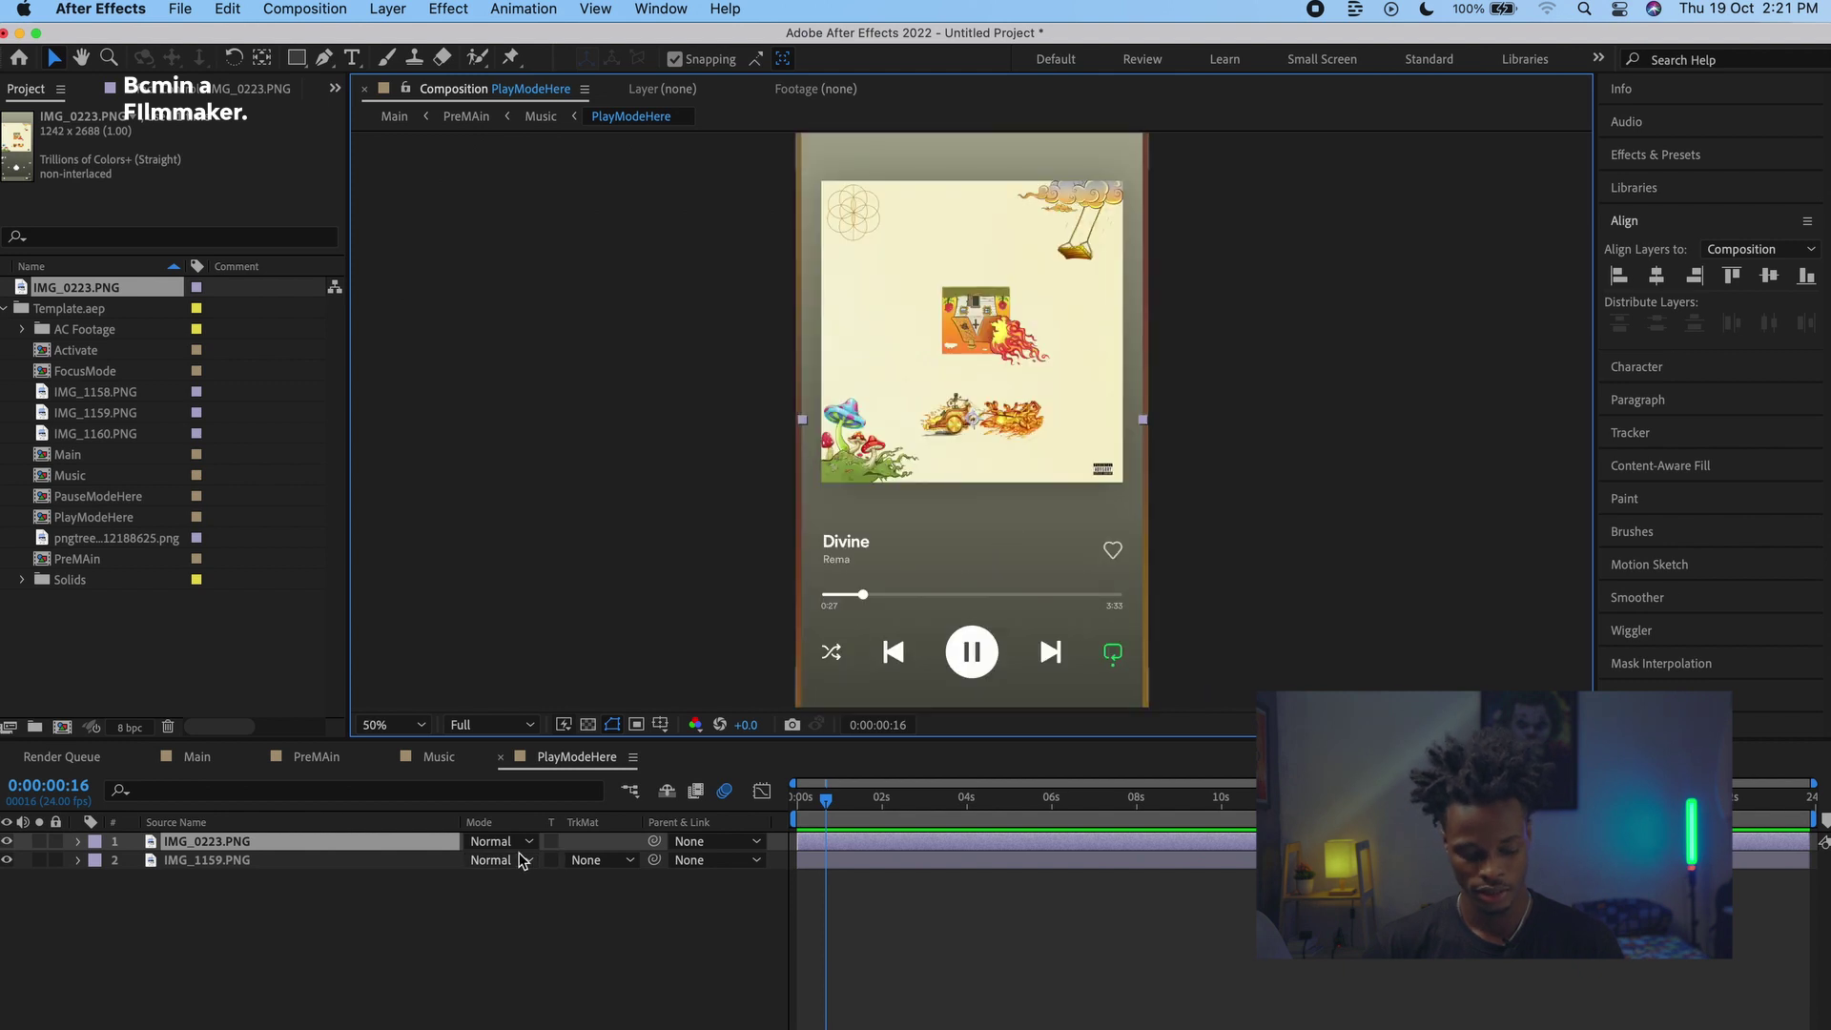
# Step: Scale IMG_0223.PNG to 99% and align its album art over the original cover at reduced opacity, then restore full opacity
pyautogui.press('s')
pyautogui.moveTo(489, 861); pyautogui.dragTo(539, 862)
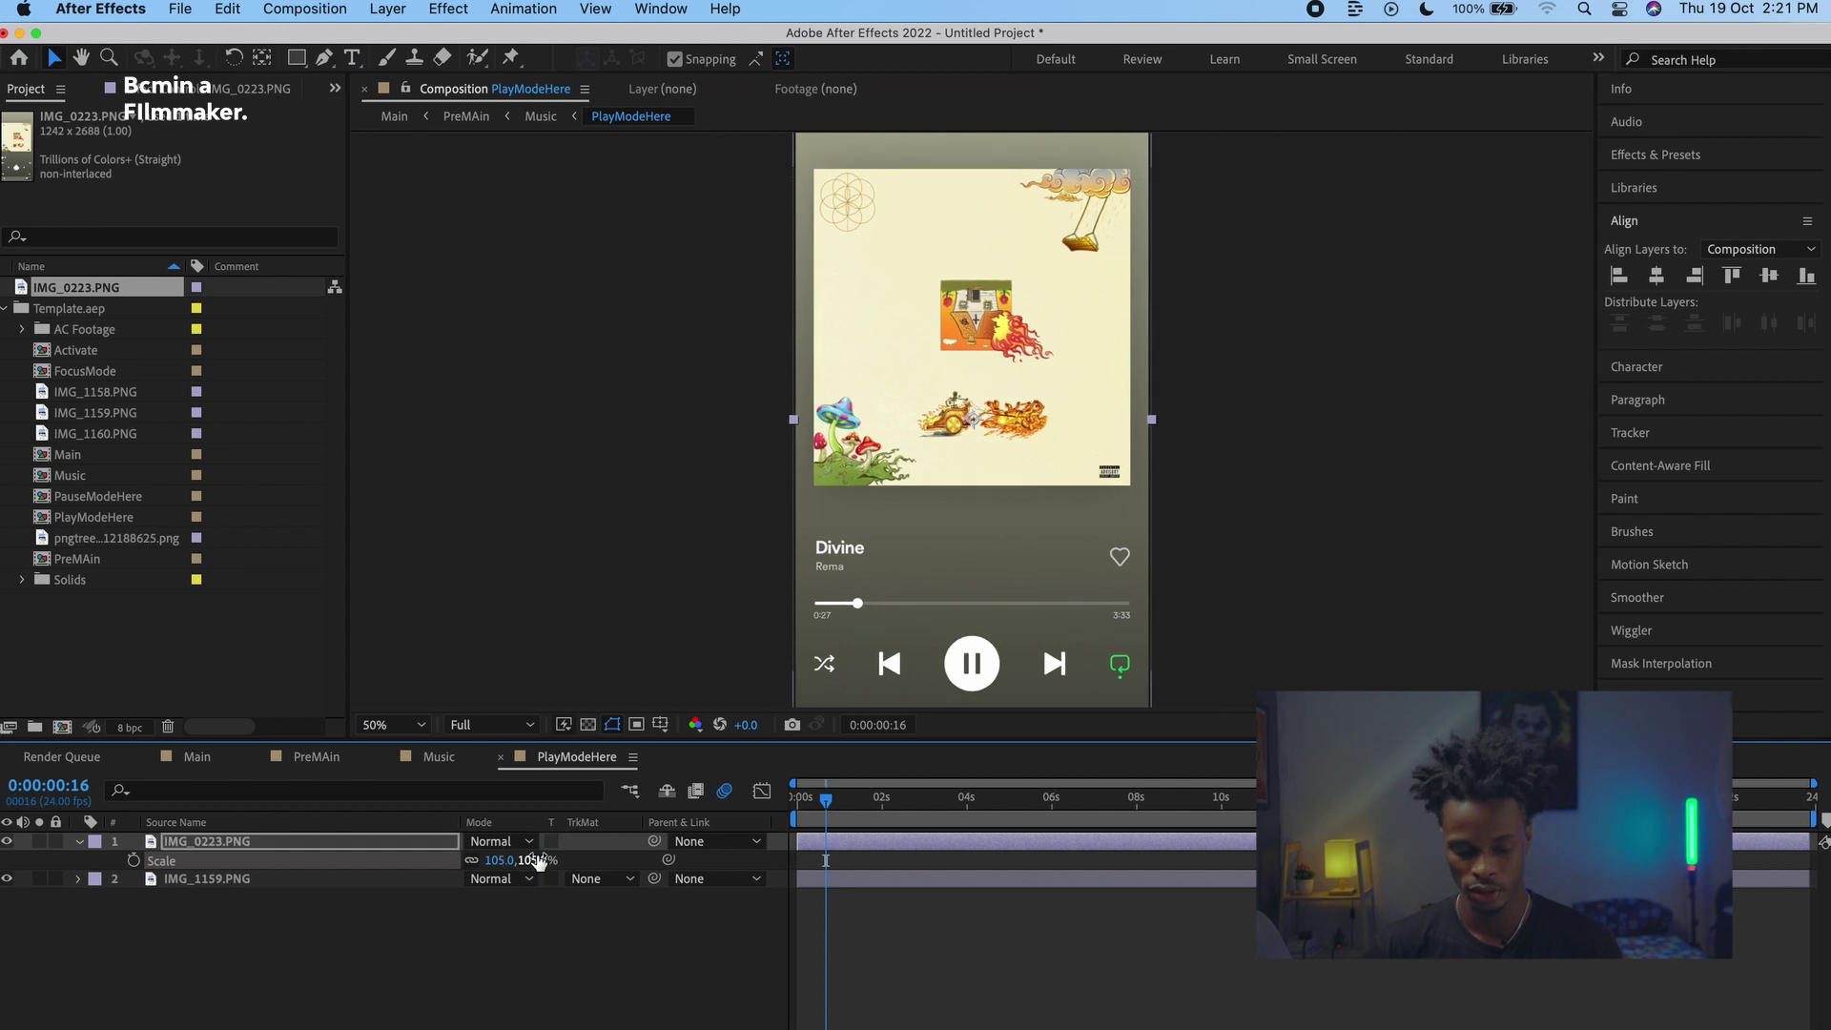
pyautogui.press('t')
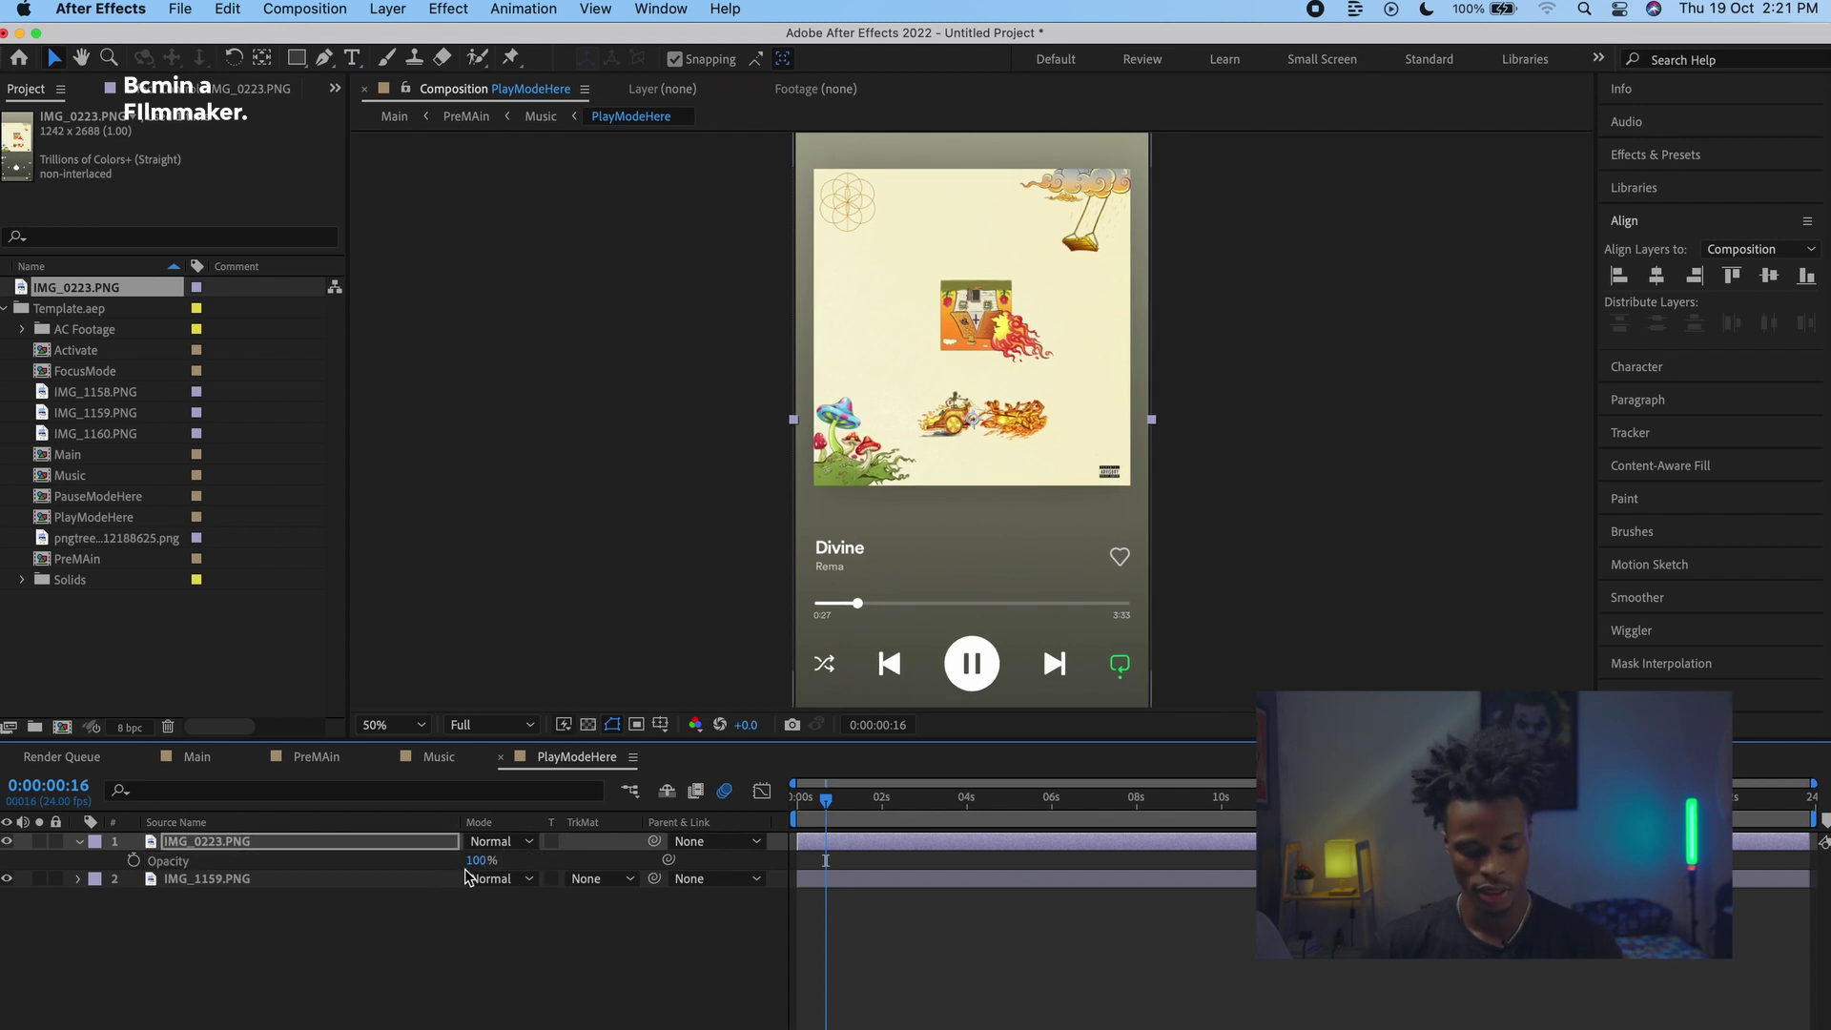
pyautogui.moveTo(483, 862)
pyautogui.mouseDown()
pyautogui.moveTo(436, 859)
pyautogui.moveTo(483, 861)
pyautogui.mouseUp()
pyautogui.press('s')
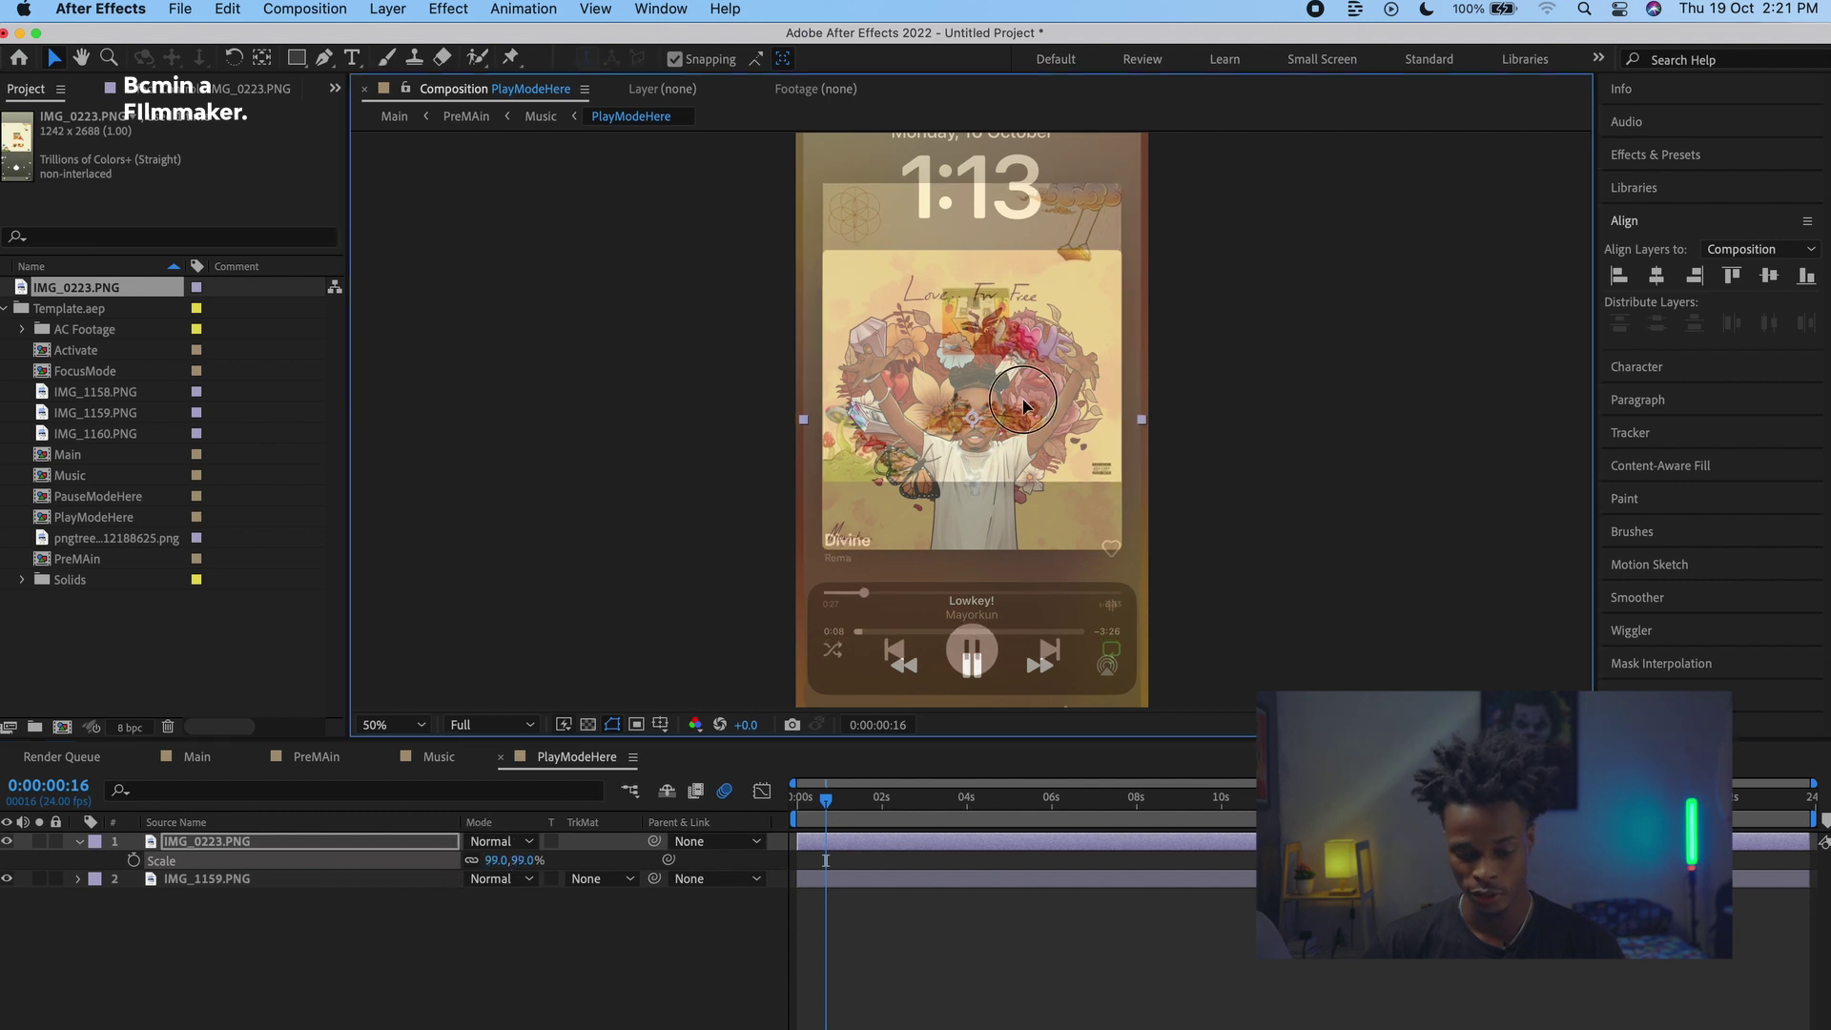
pyautogui.moveTo(1021, 383); pyautogui.dragTo(1023, 454)
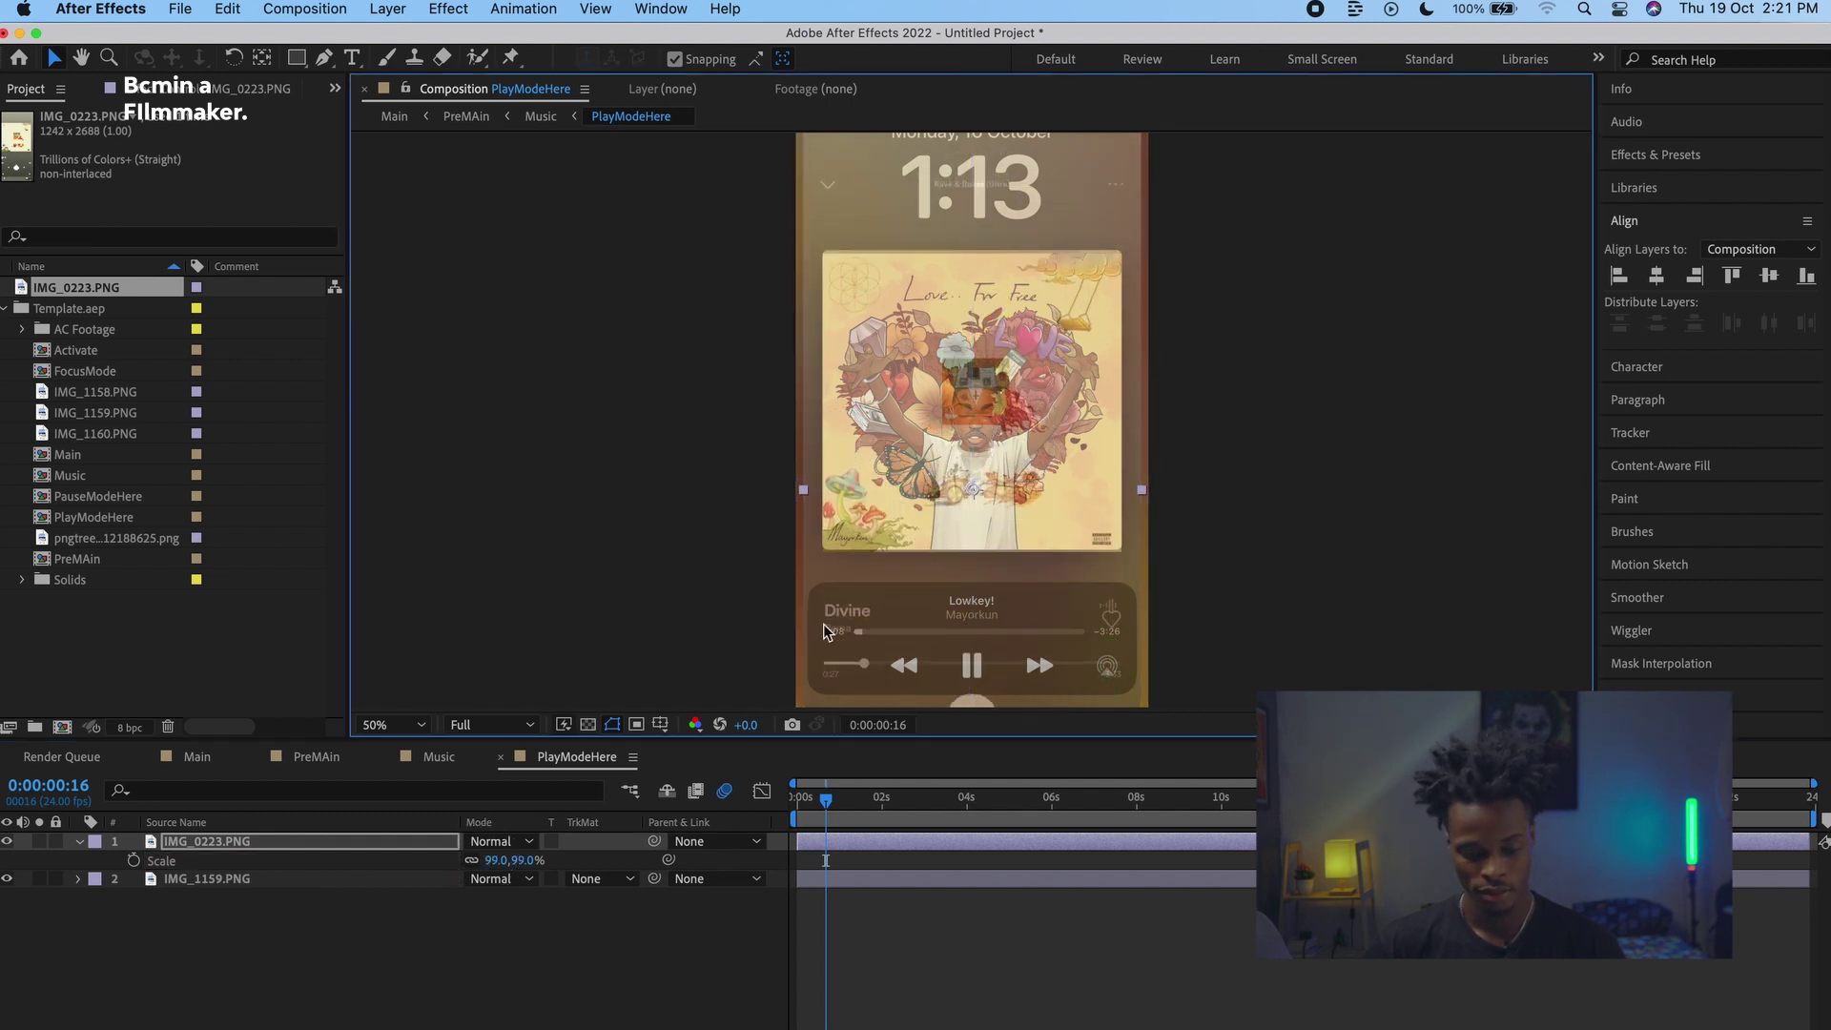
pyautogui.click(481, 872)
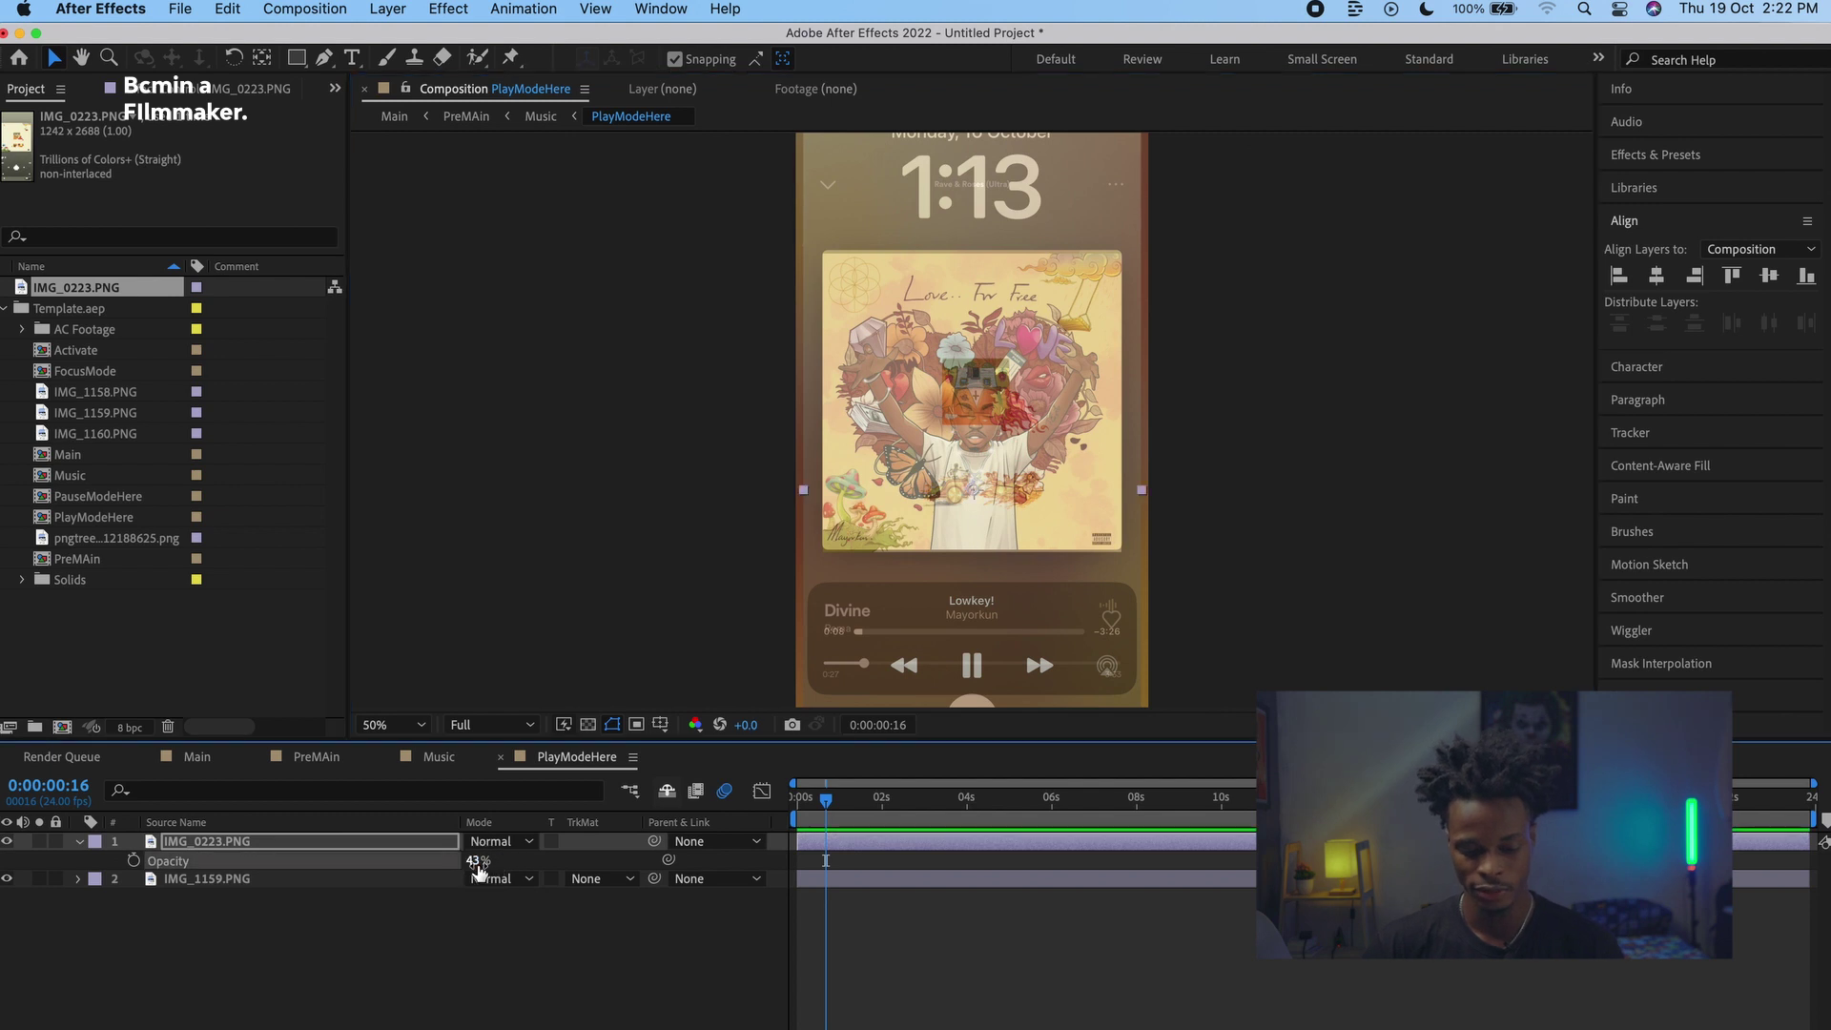
# Step: Check the Main composition, then copy the adjusted IMG_0223.PNG layer from PlayModeHere into PauseModeHere
pyautogui.click(196, 760)
pyautogui.moveTo(933, 822)
pyautogui.mouseDown()
pyautogui.moveTo(872, 825)
pyautogui.moveTo(1146, 850)
pyautogui.moveTo(940, 849)
pyautogui.mouseUp()
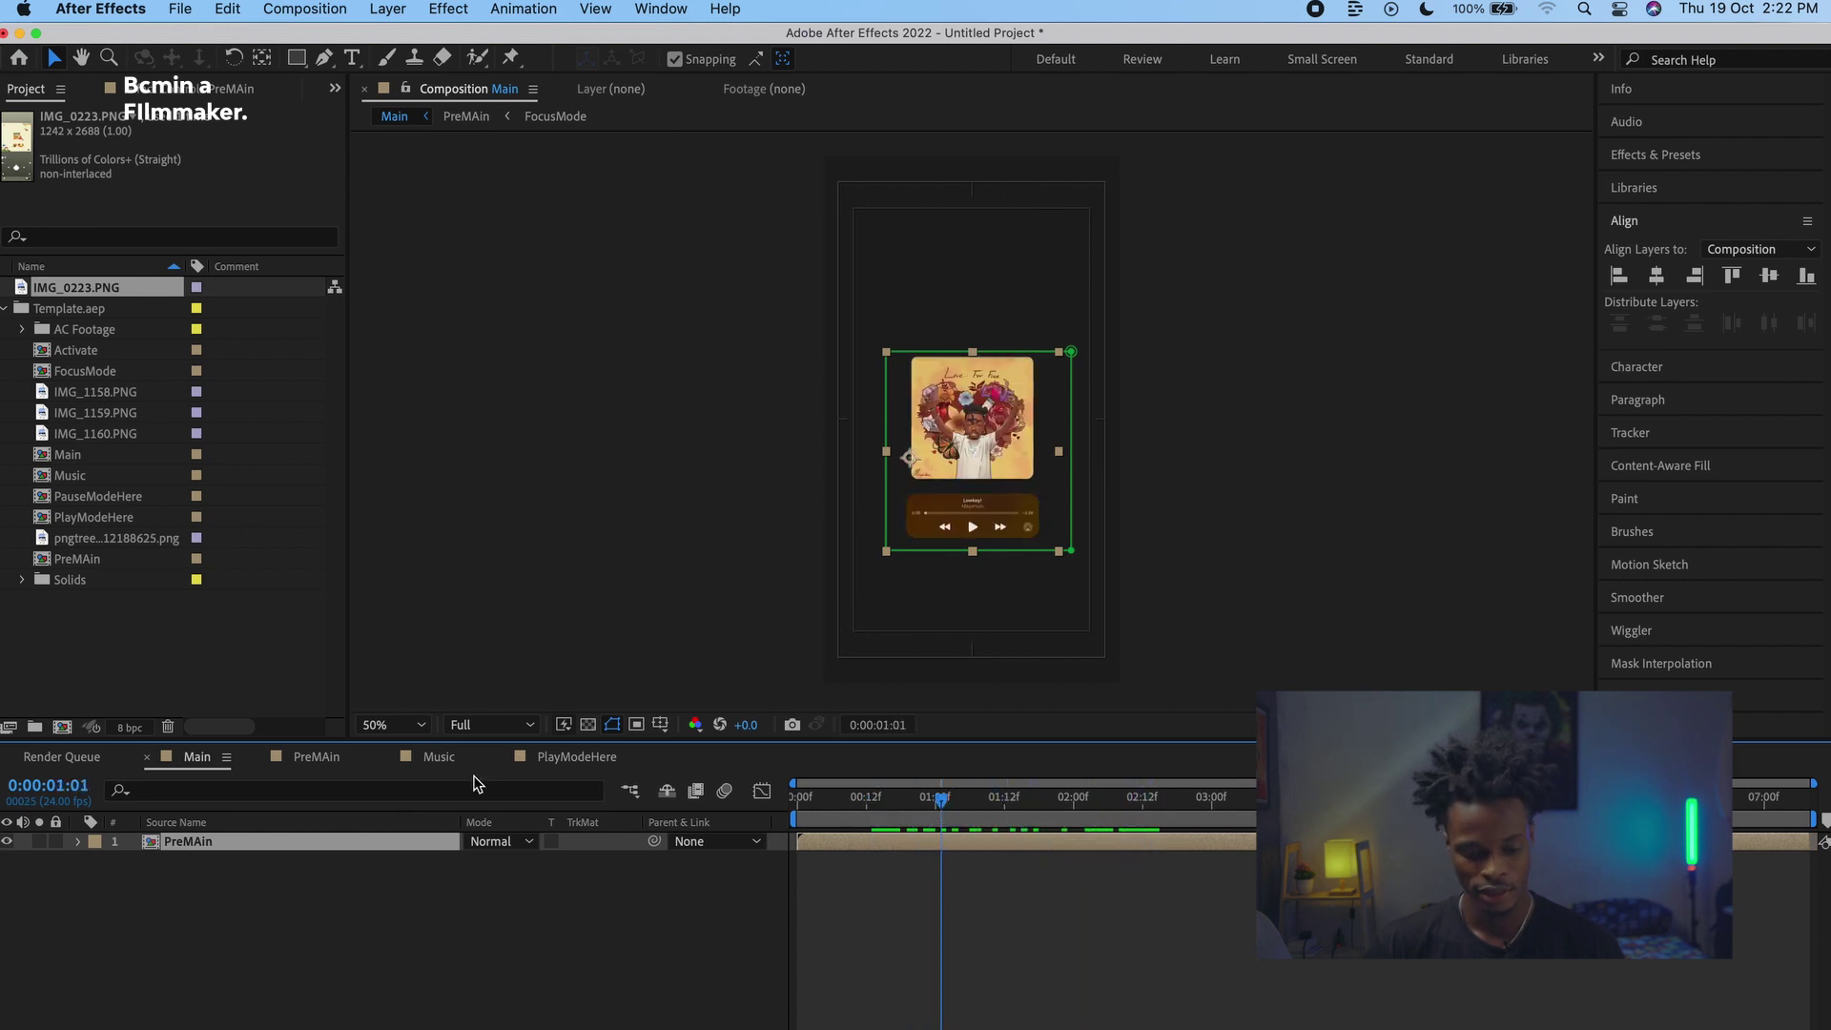
pyautogui.click(434, 759)
pyautogui.doubleClick(246, 898)
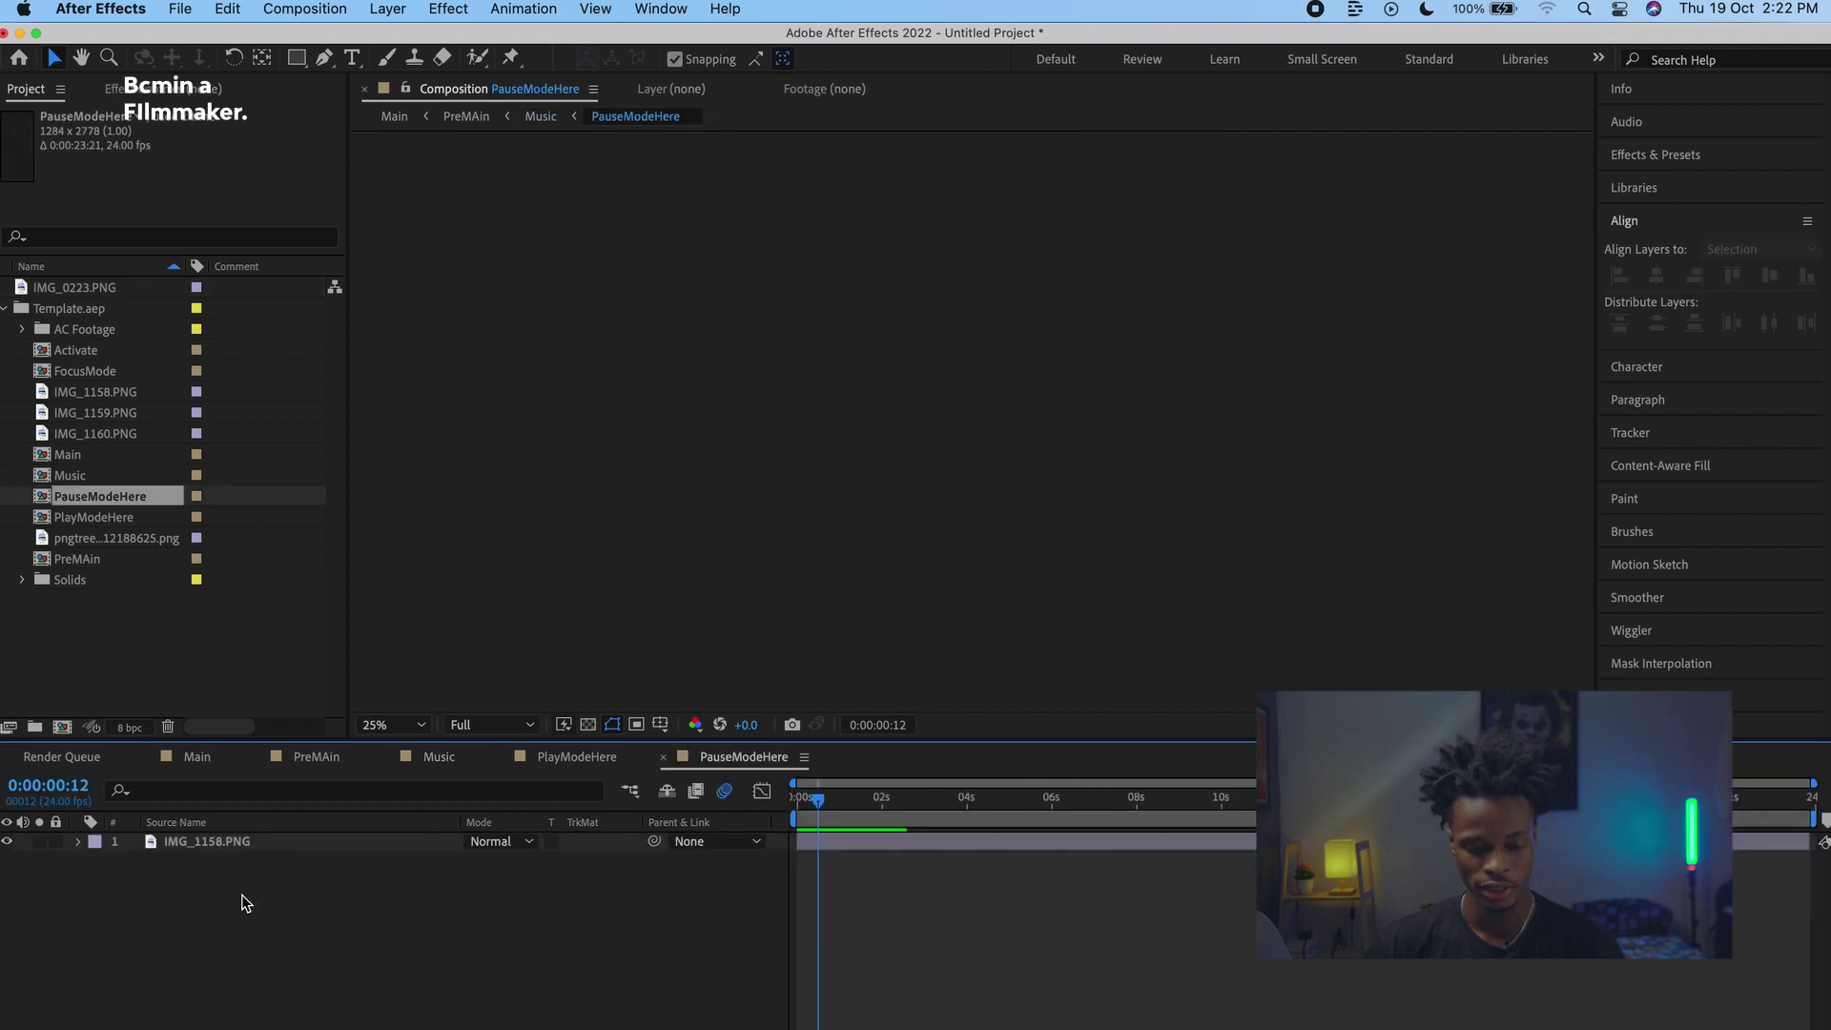
pyautogui.click(523, 763)
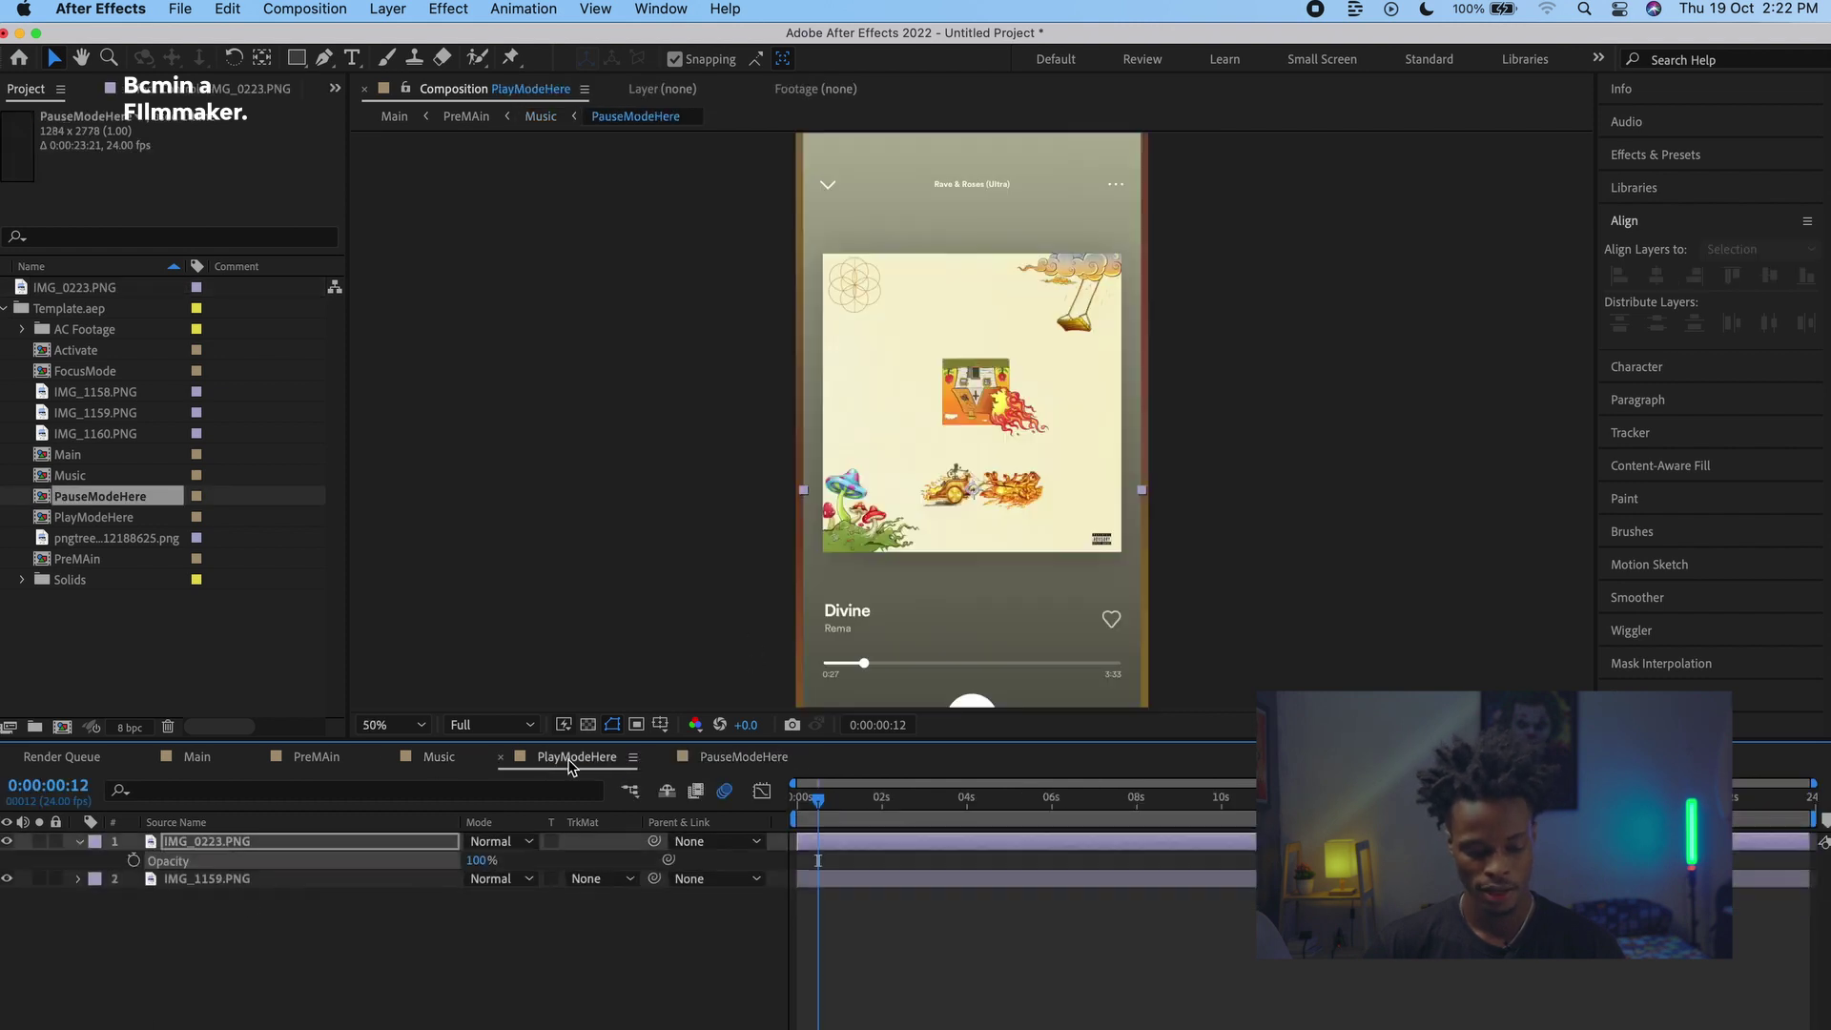
pyautogui.click(274, 841)
pyautogui.press('t')
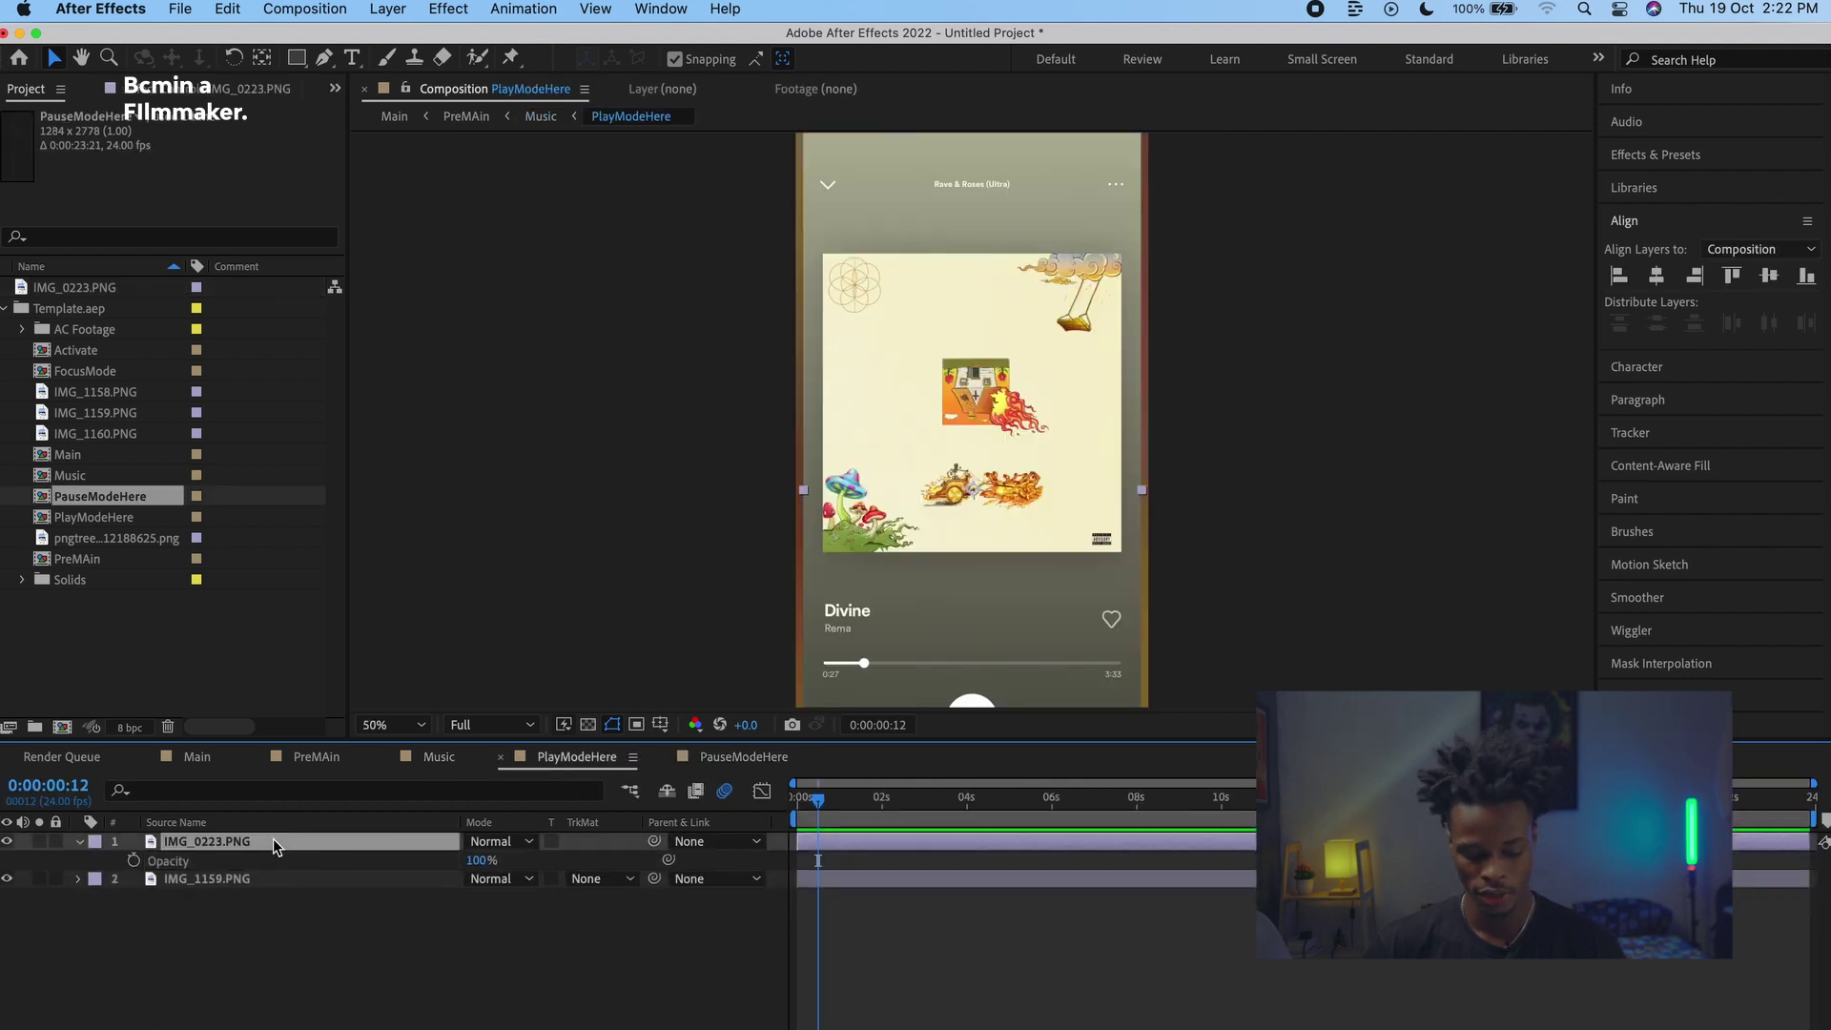
pyautogui.click(743, 757)
pyautogui.press('cmd+v')
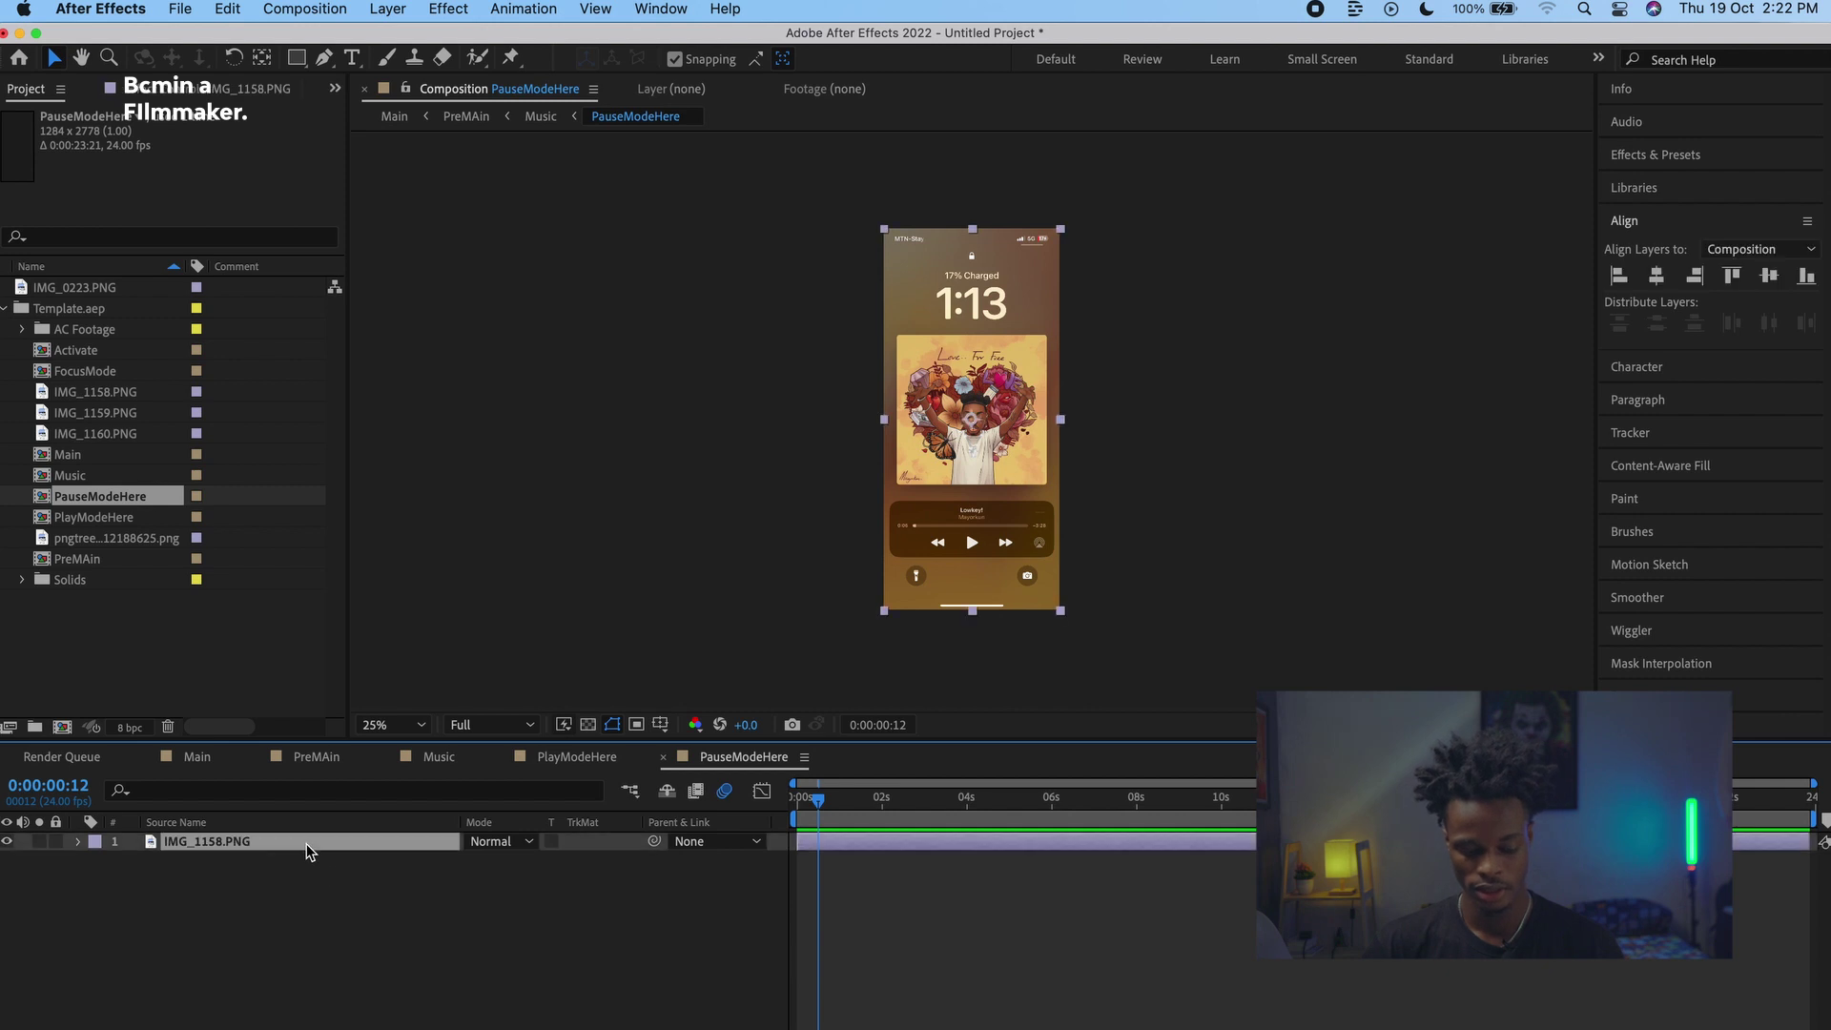
# Step: Scrub through the Main composition to check the replaced music artwork
pyautogui.click(196, 757)
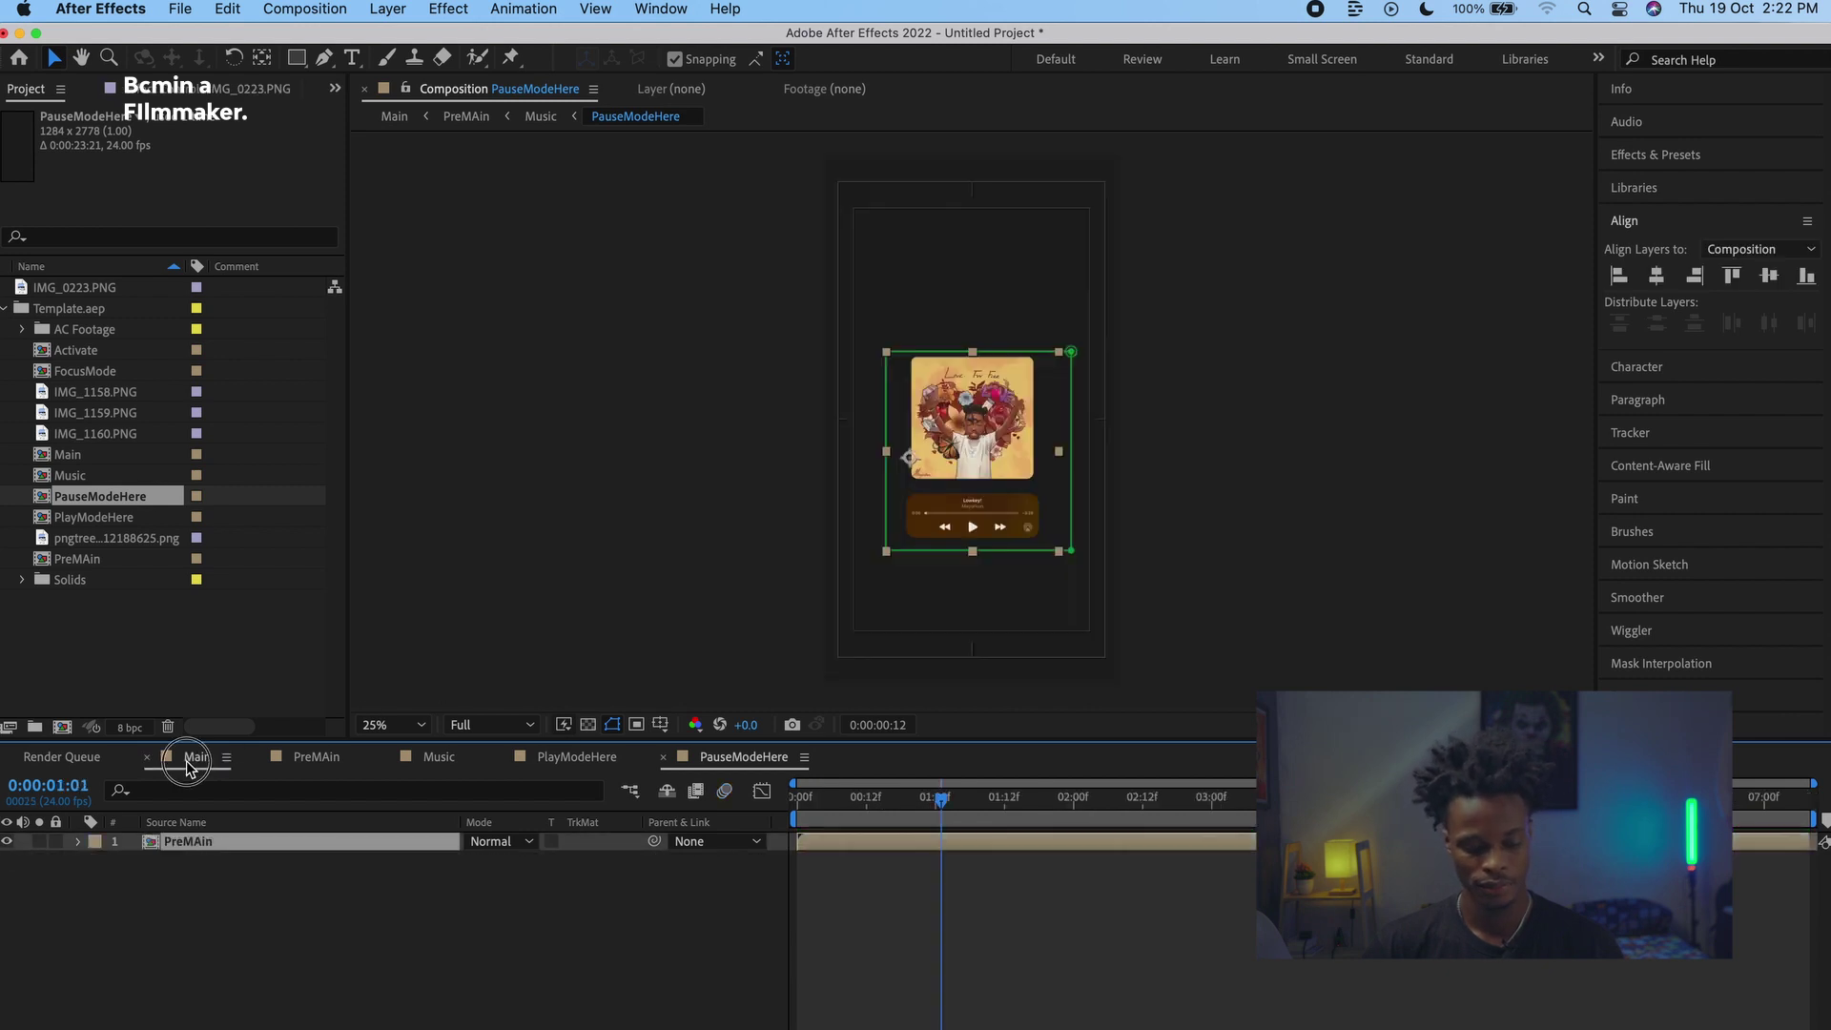
pyautogui.moveTo(943, 821); pyautogui.dragTo(1162, 822)
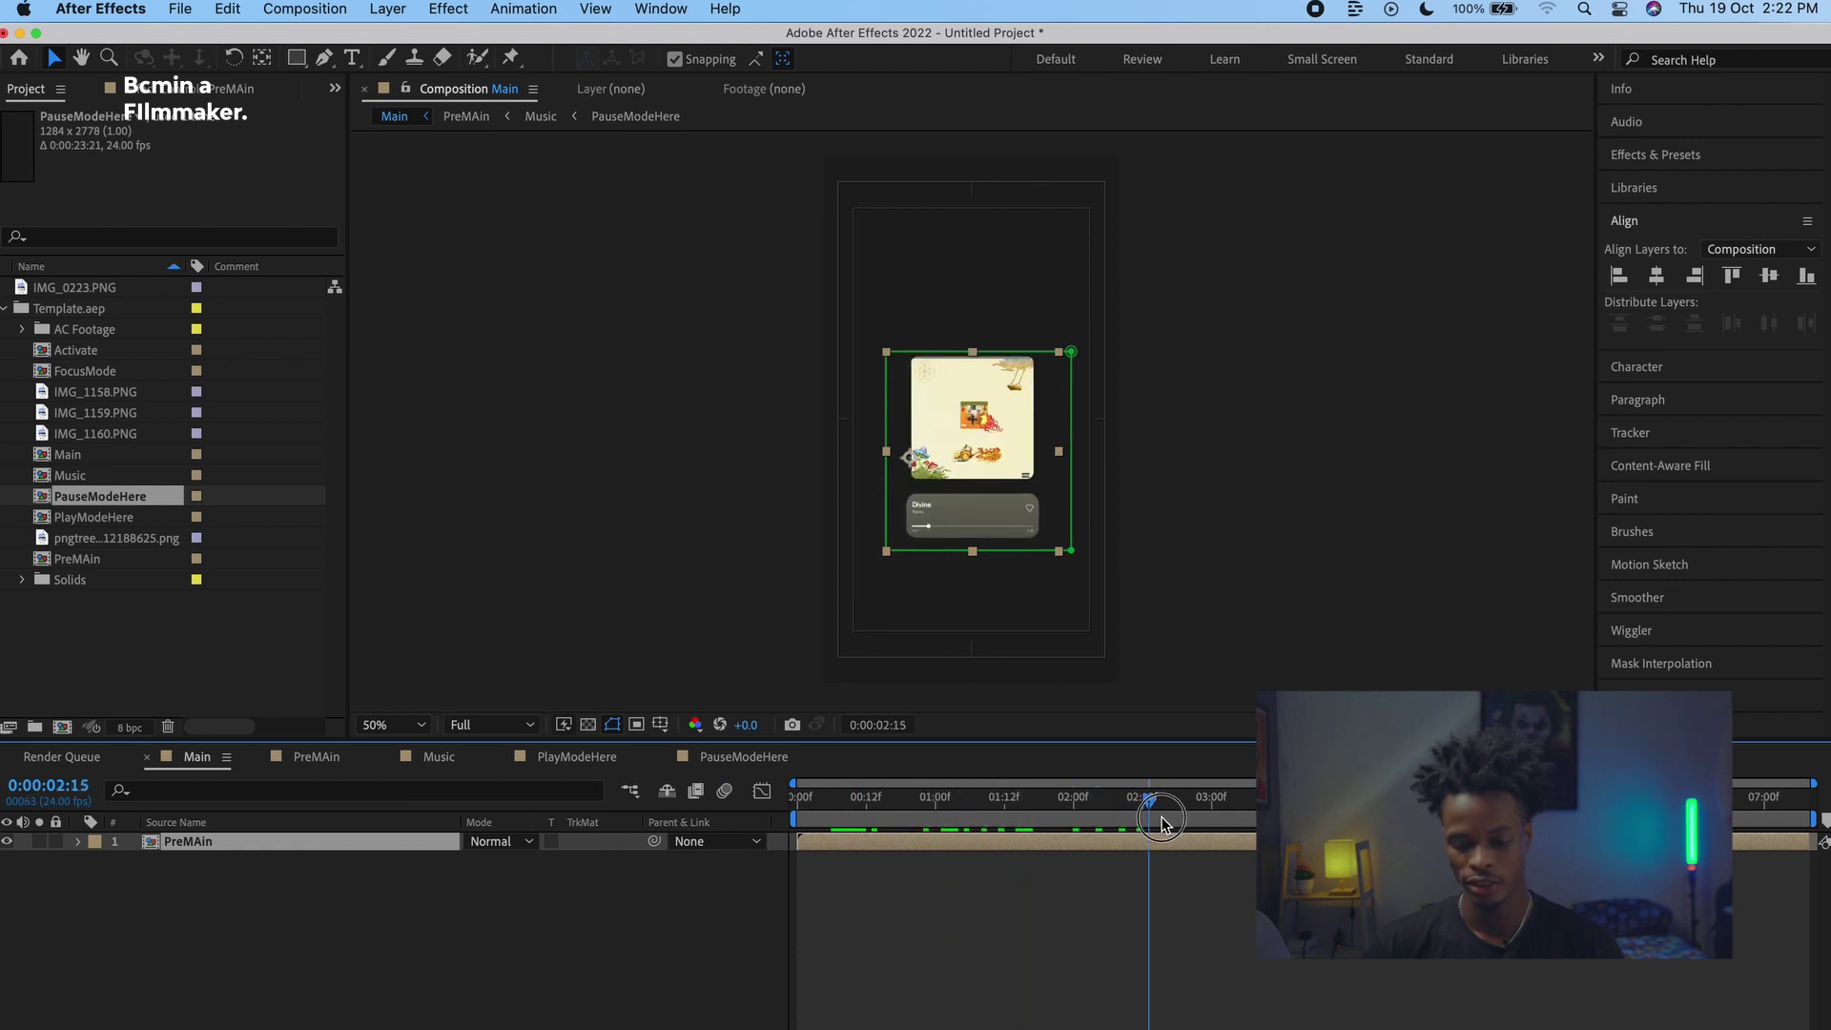
pyautogui.moveTo(1511, 806); pyautogui.dragTo(976, 913)
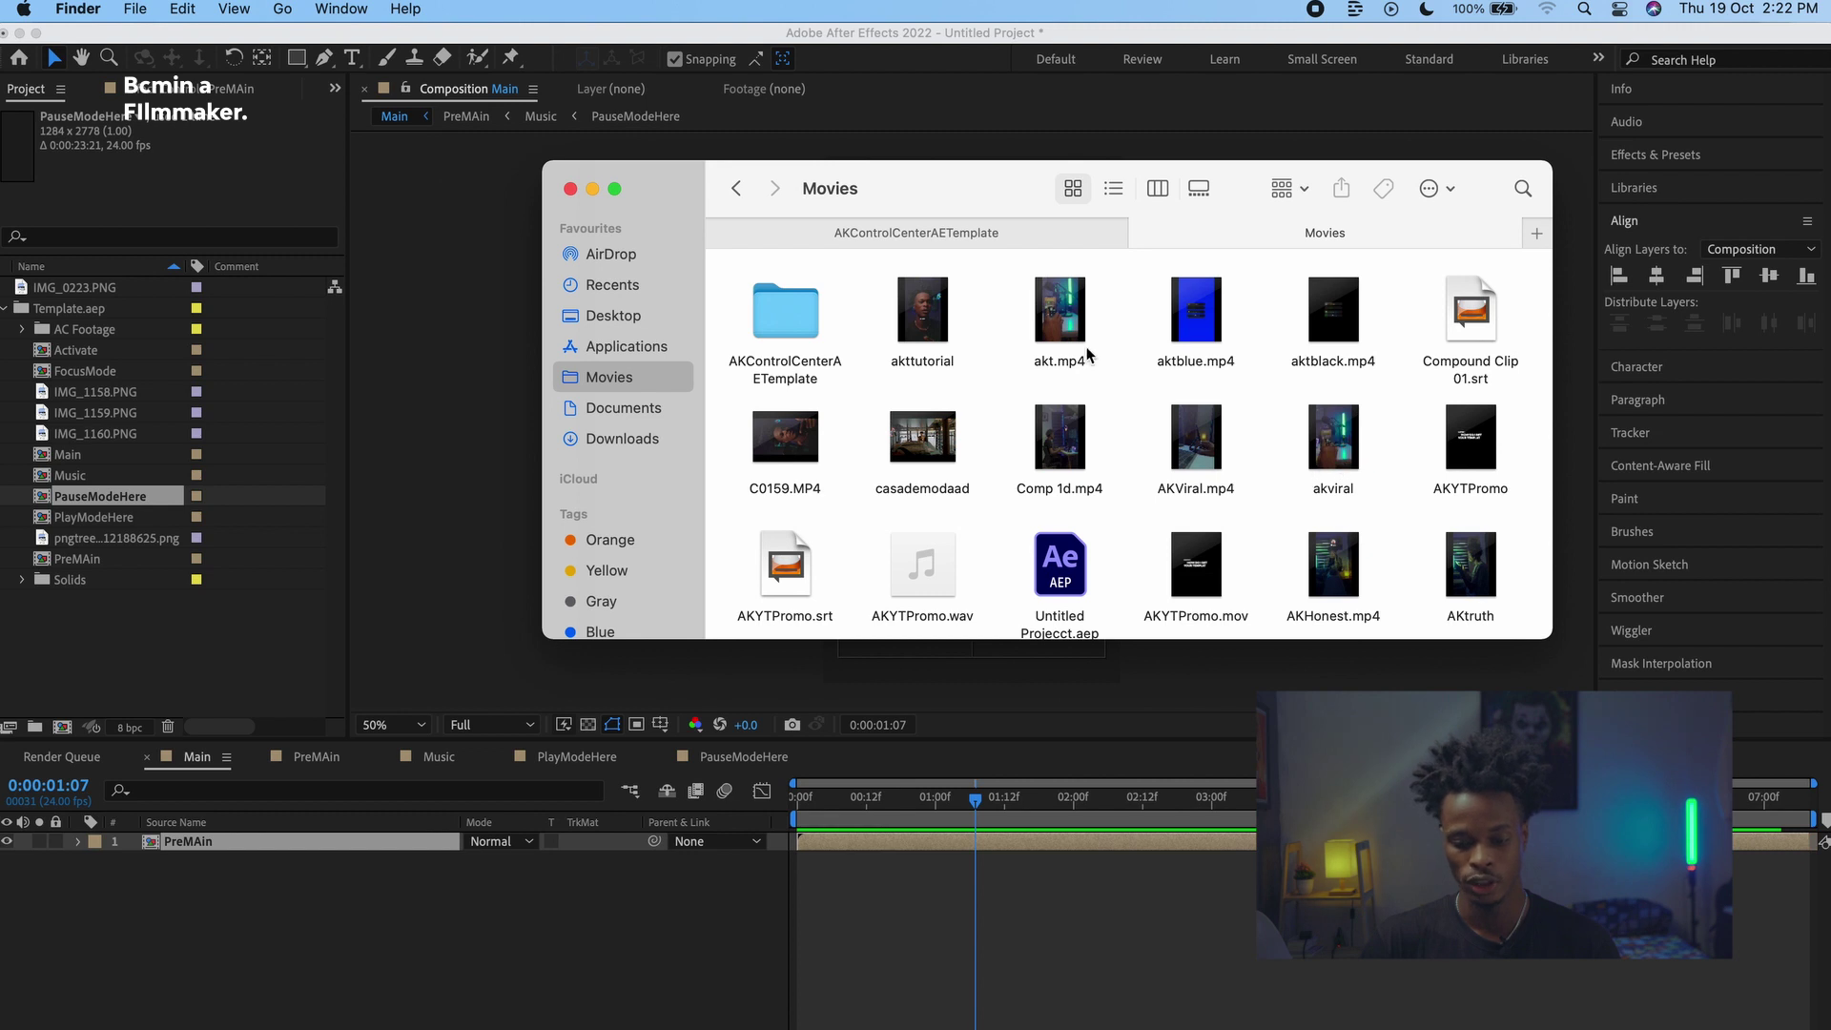
# Step: Add akt.mp4 from the Movies folder above PreMAin in Main, review the footage and return to the first frame
pyautogui.moveTo(1020, 372); pyautogui.dragTo(416, 957)
pyautogui.moveTo(714, 811); pyautogui.dragTo(906, 820)
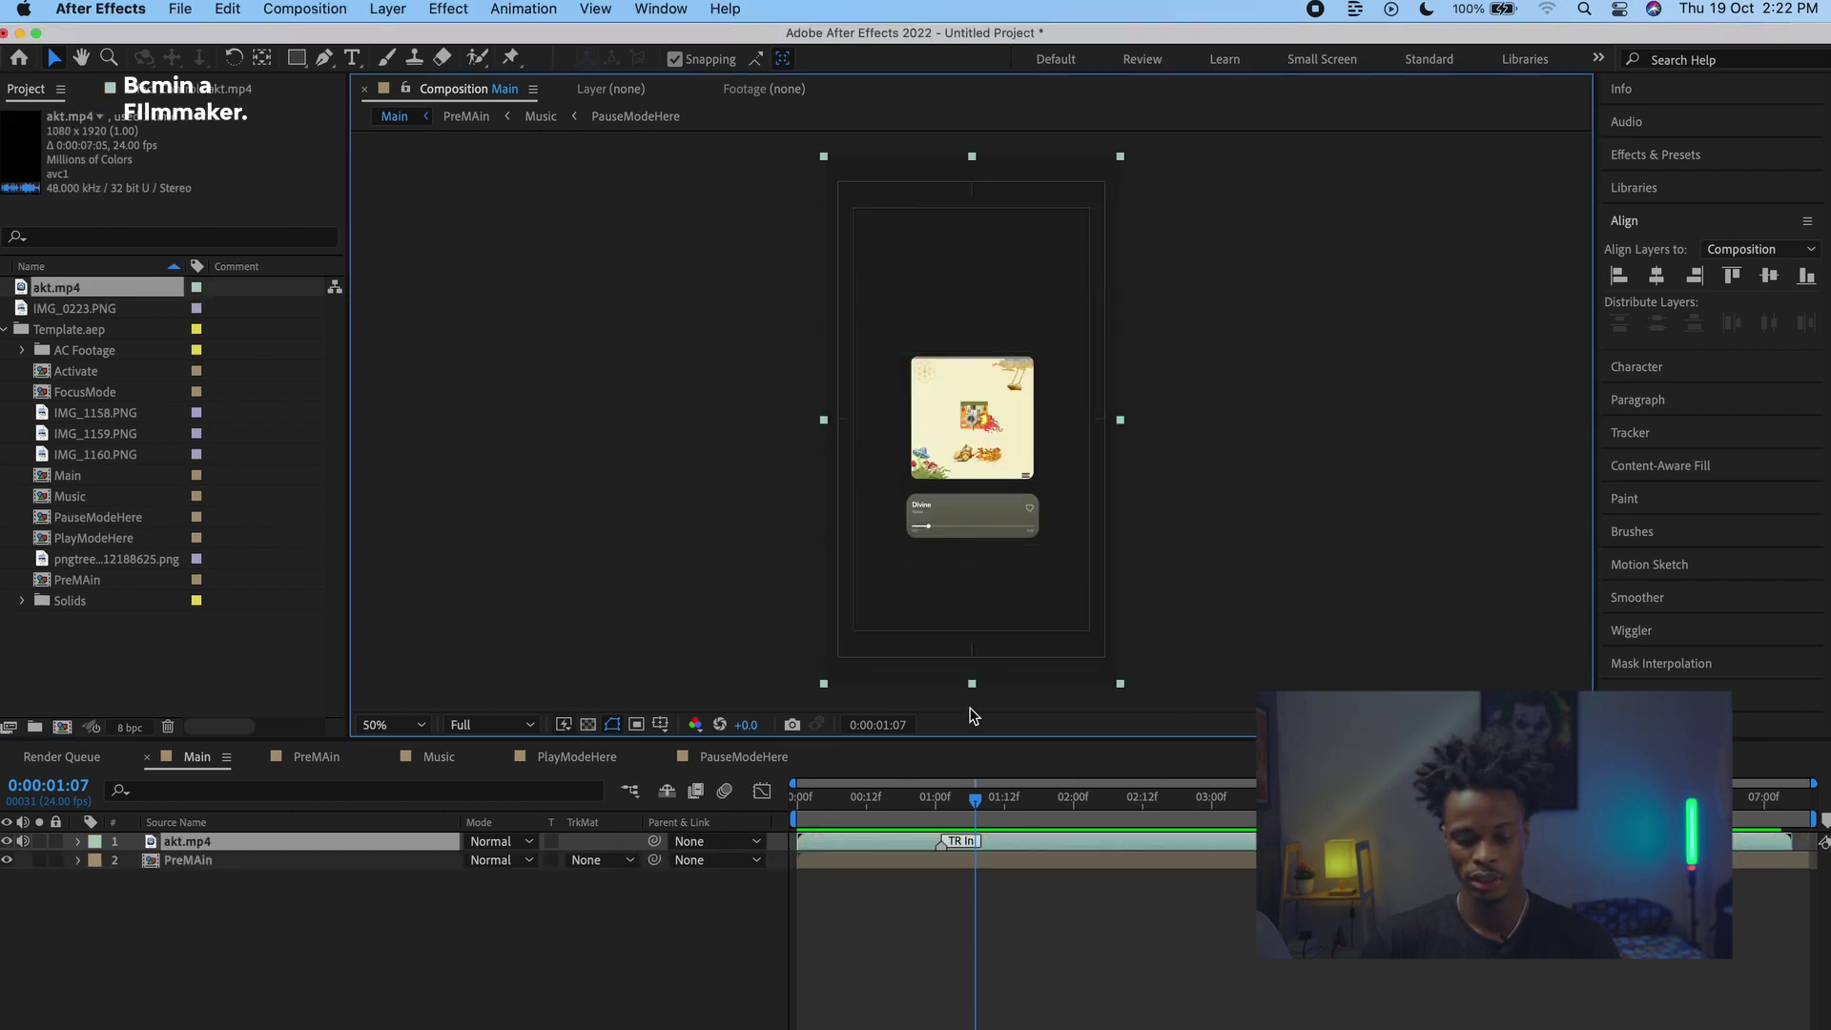
pyautogui.press('space')
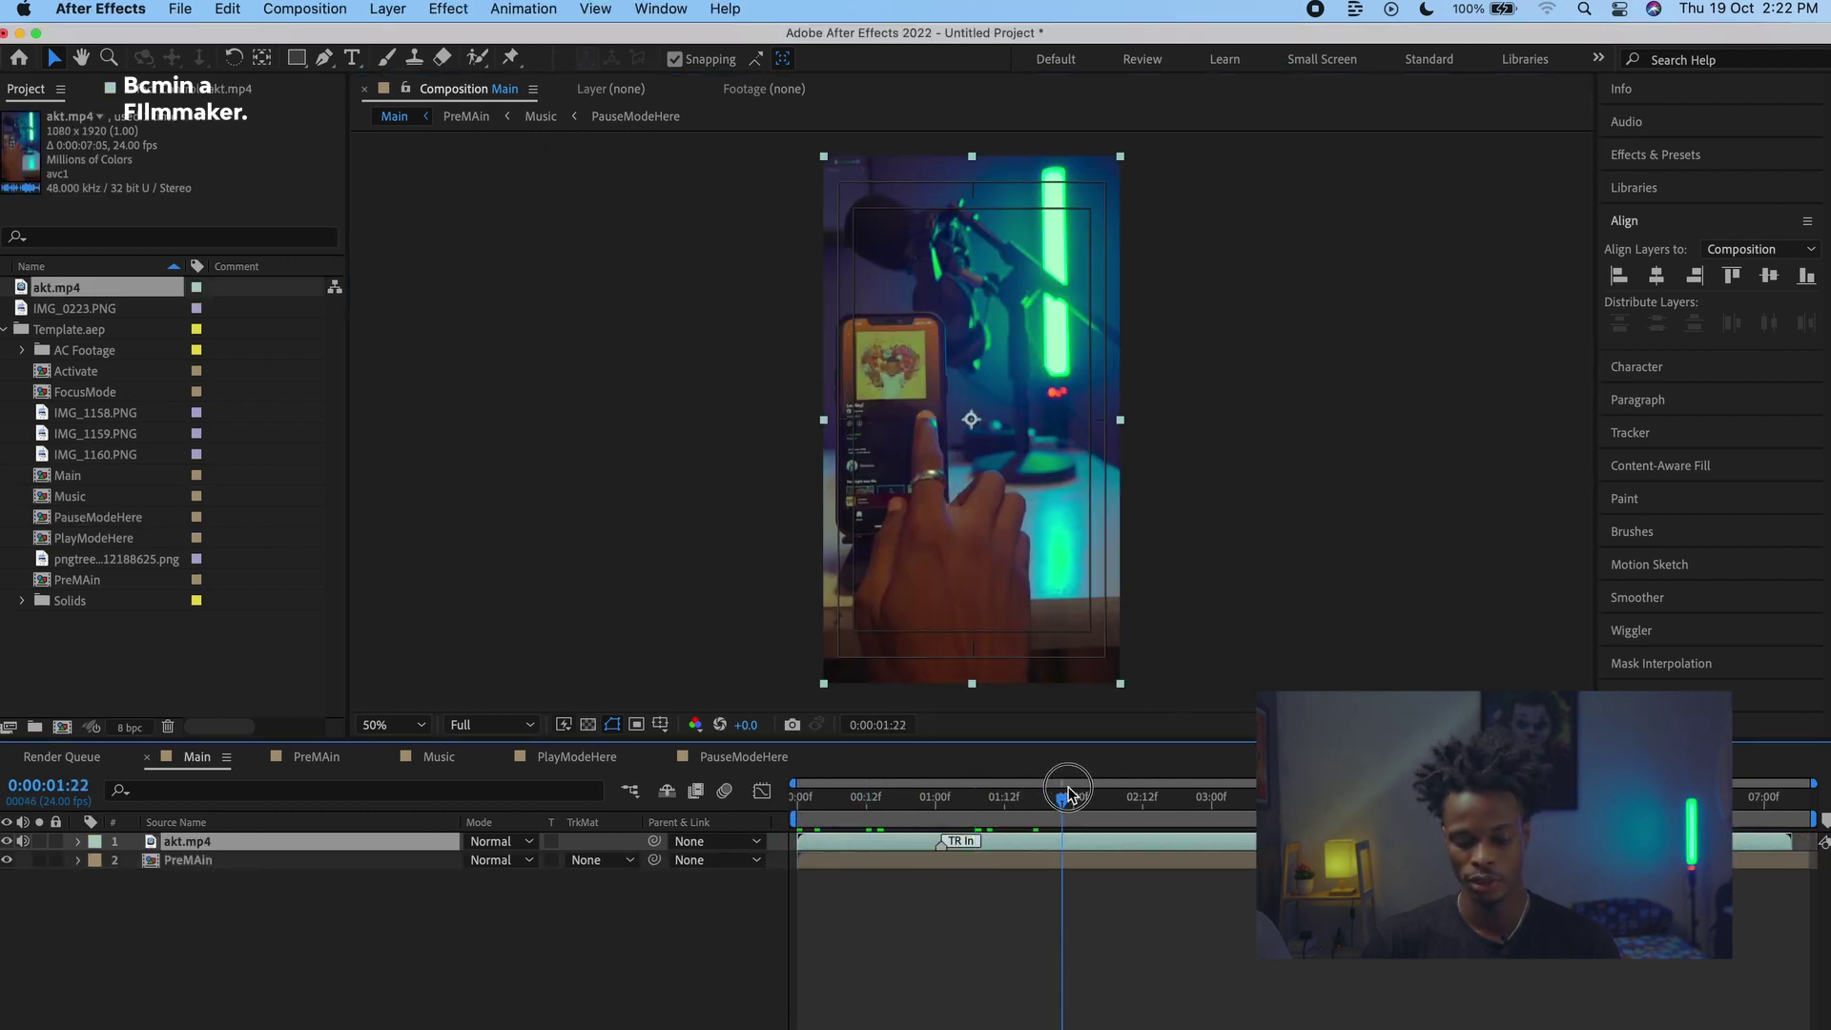
pyautogui.click(854, 787)
pyautogui.moveTo(854, 787); pyautogui.dragTo(780, 790)
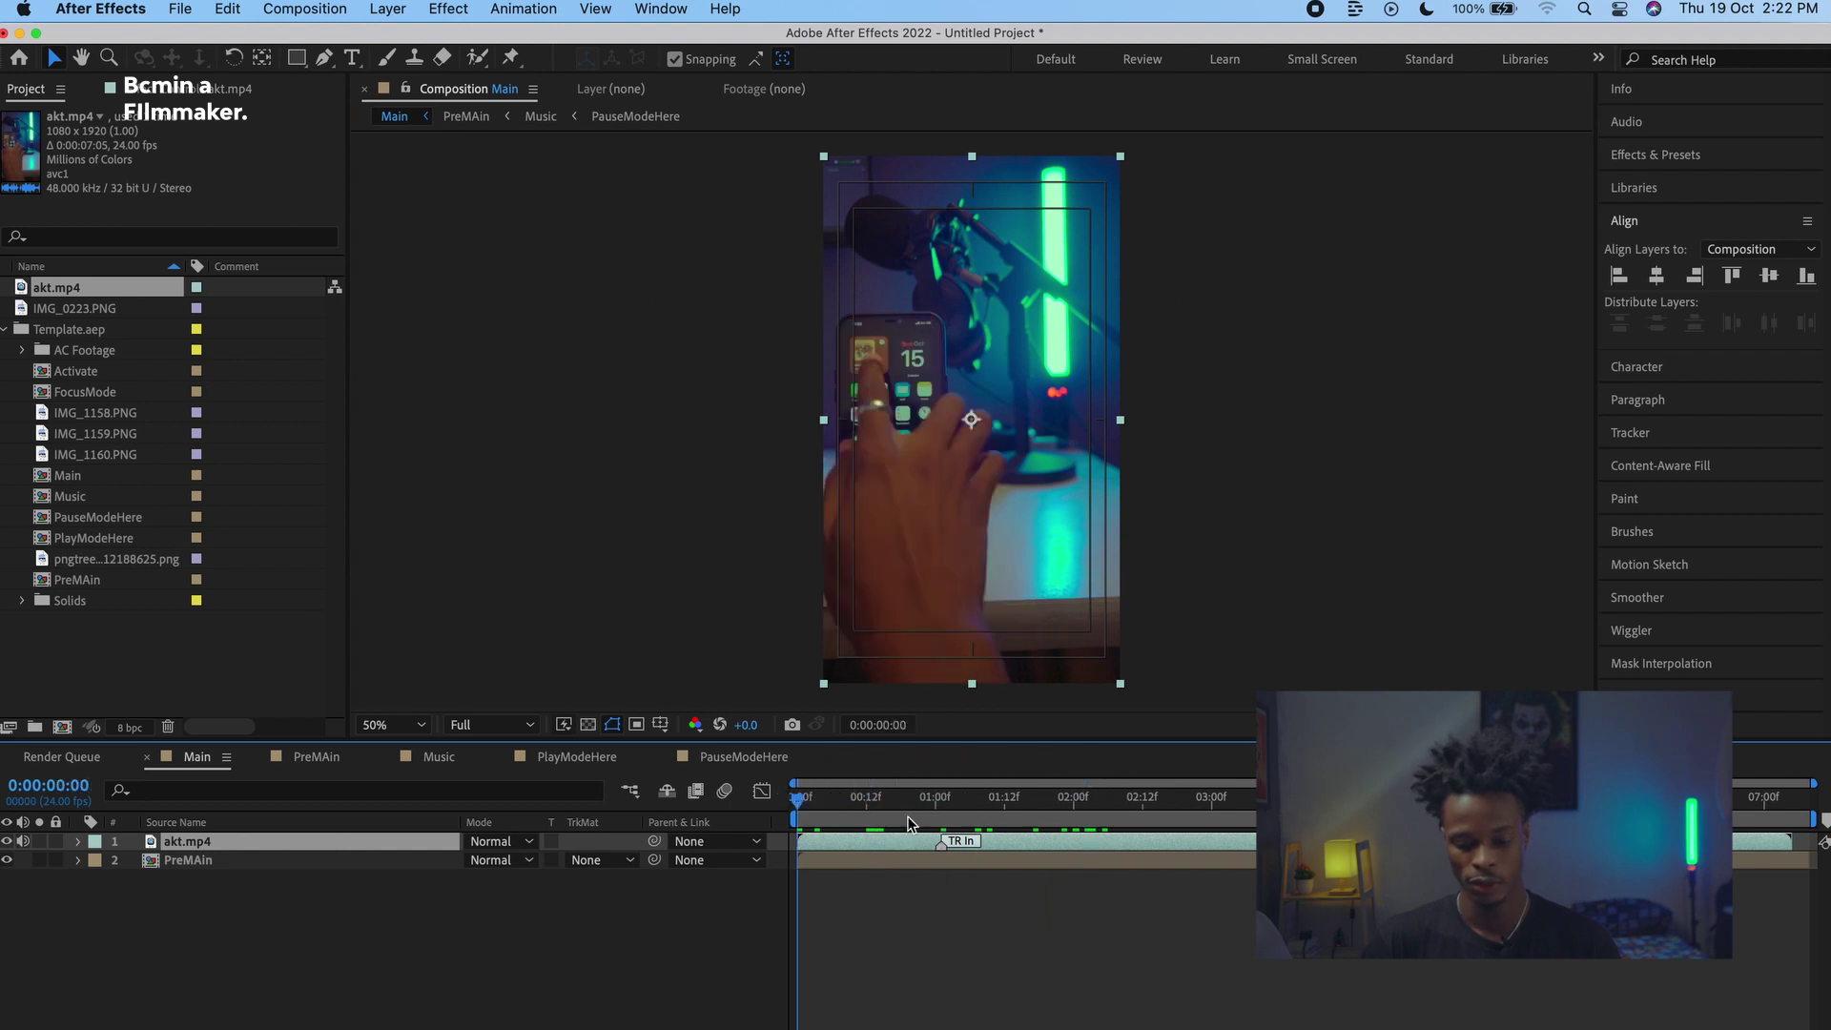
# Step: Isolate the hand in akt.mp4 with a Roto Brush stroke across it at the first frame, then return to the Main composition
pyautogui.click(853, 858)
pyautogui.doubleClick(652, 841)
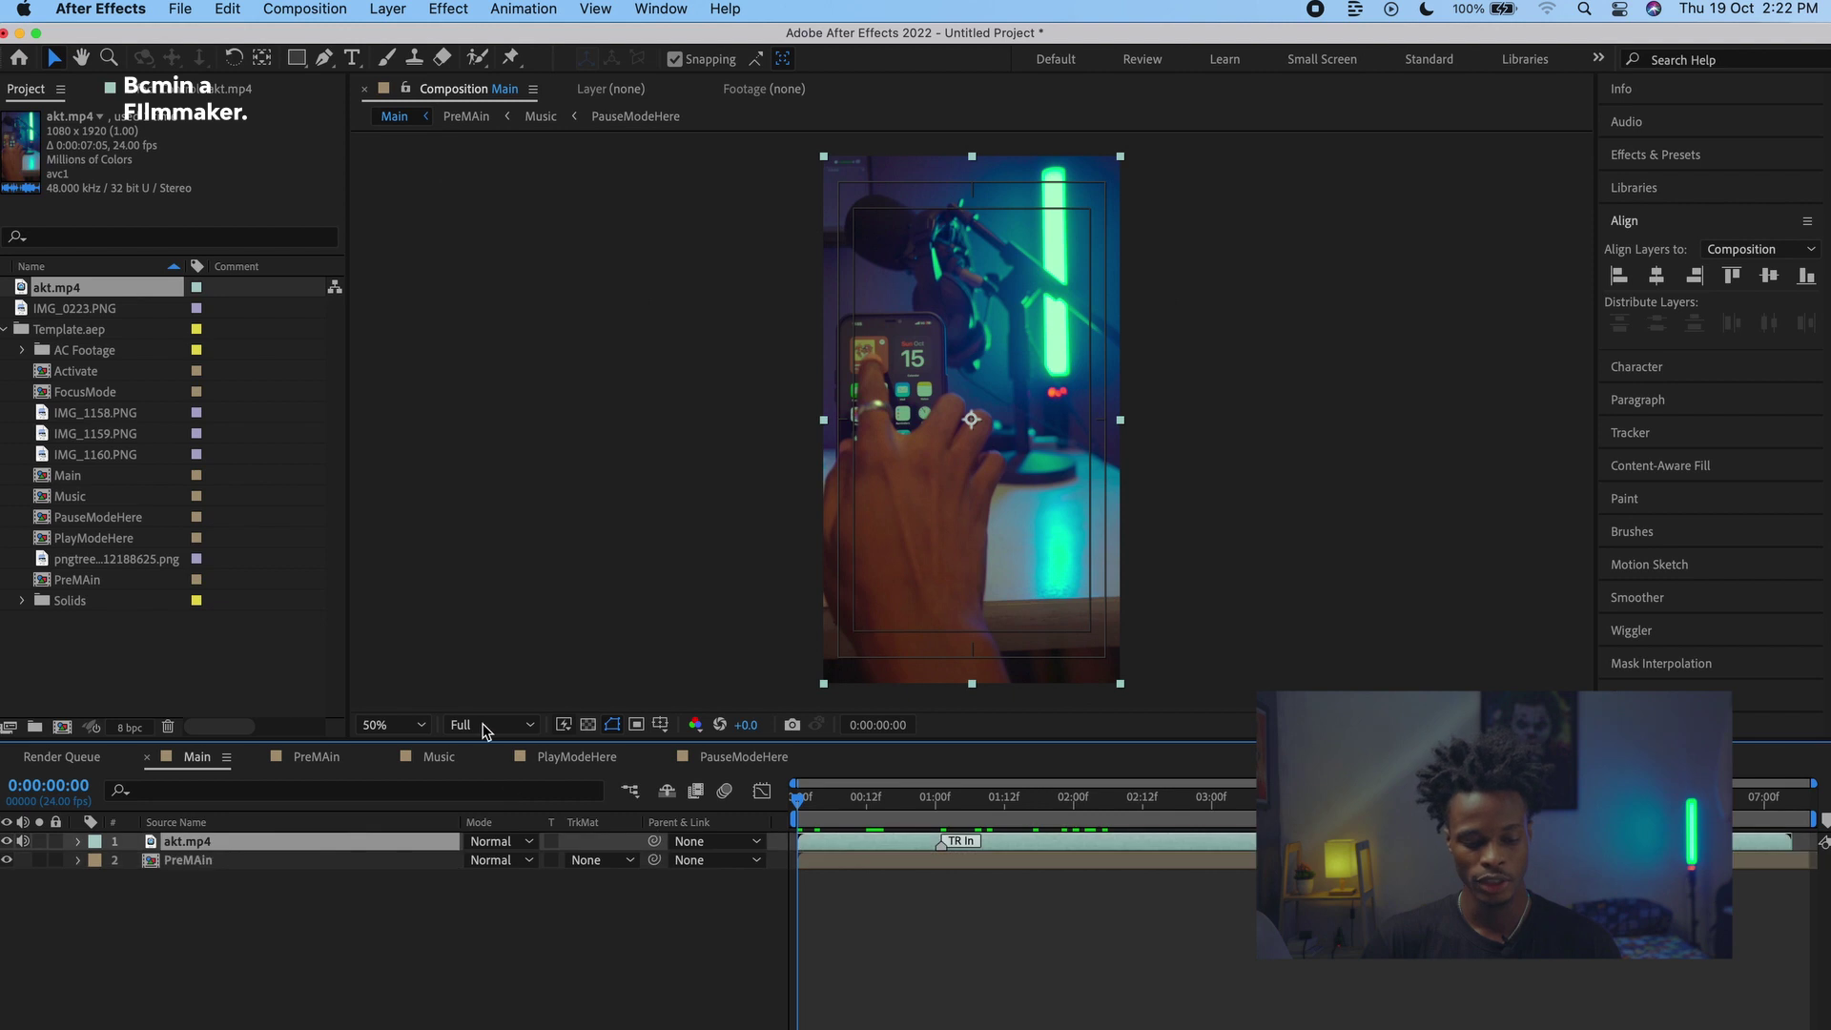
pyautogui.click(478, 57)
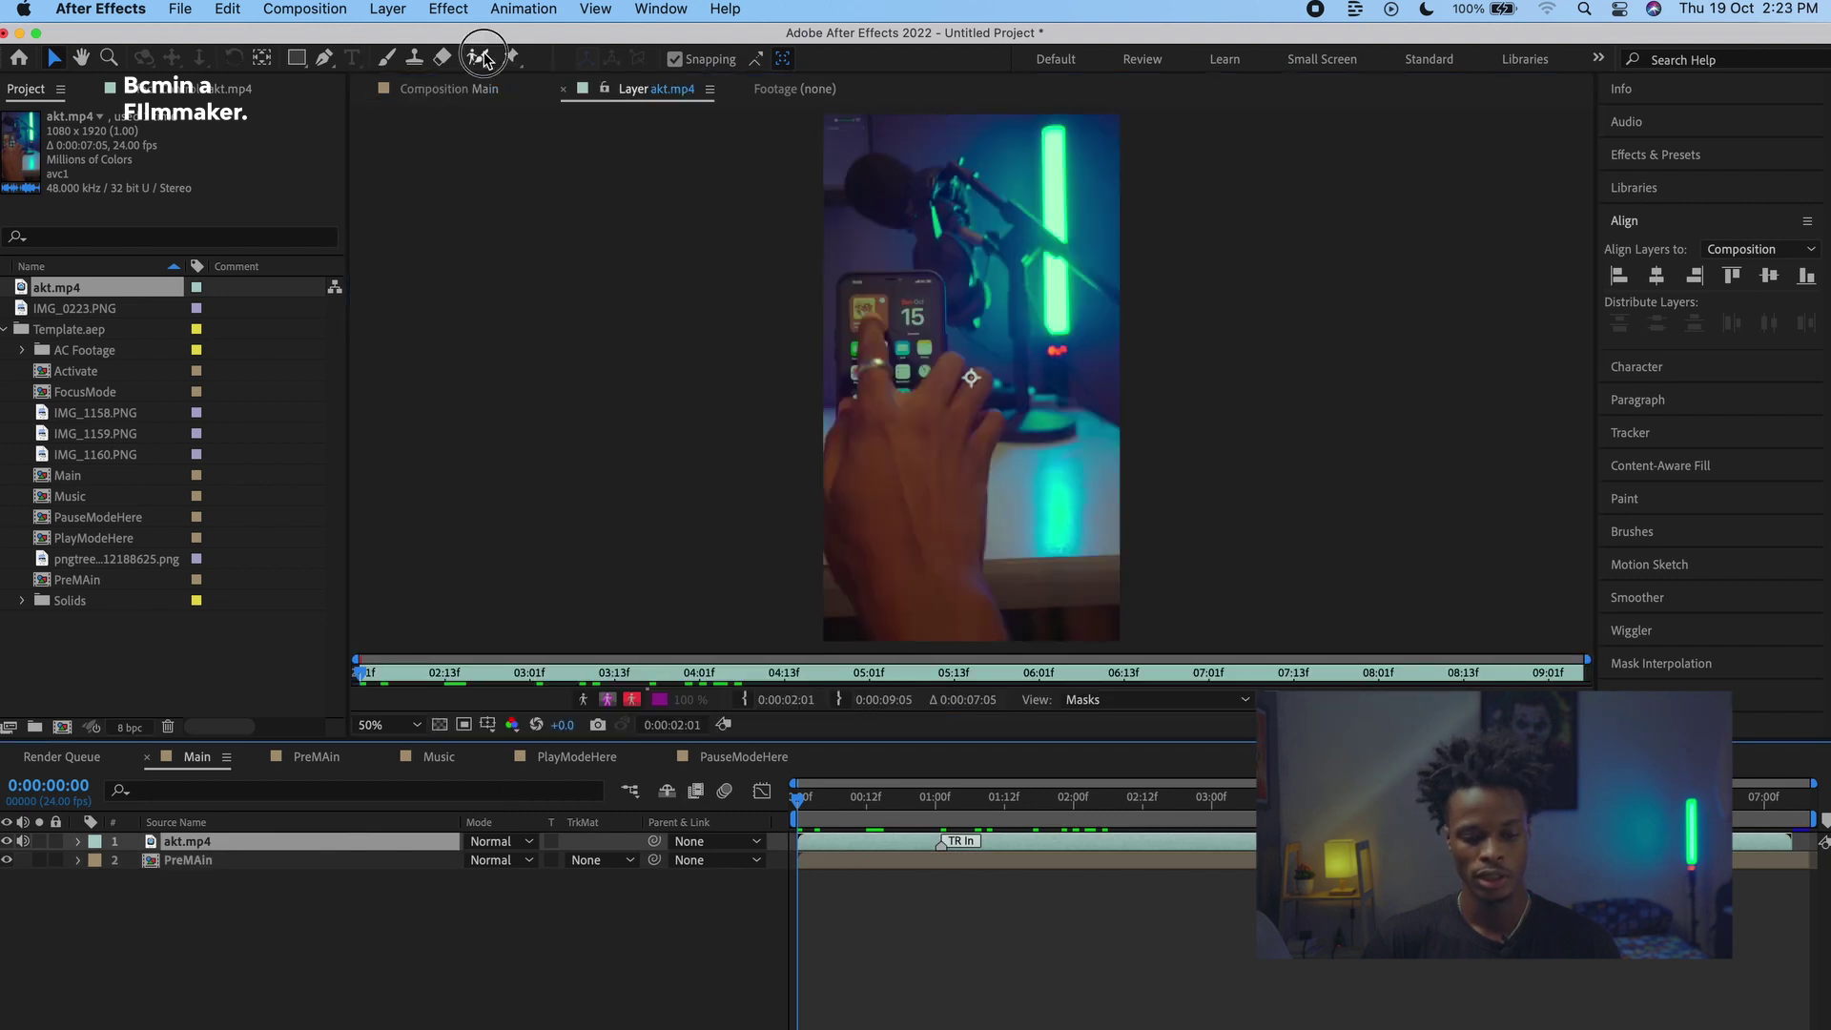
pyautogui.moveTo(873, 381)
pyautogui.mouseDown()
pyautogui.moveTo(917, 506)
pyautogui.moveTo(978, 381)
pyautogui.mouseUp()
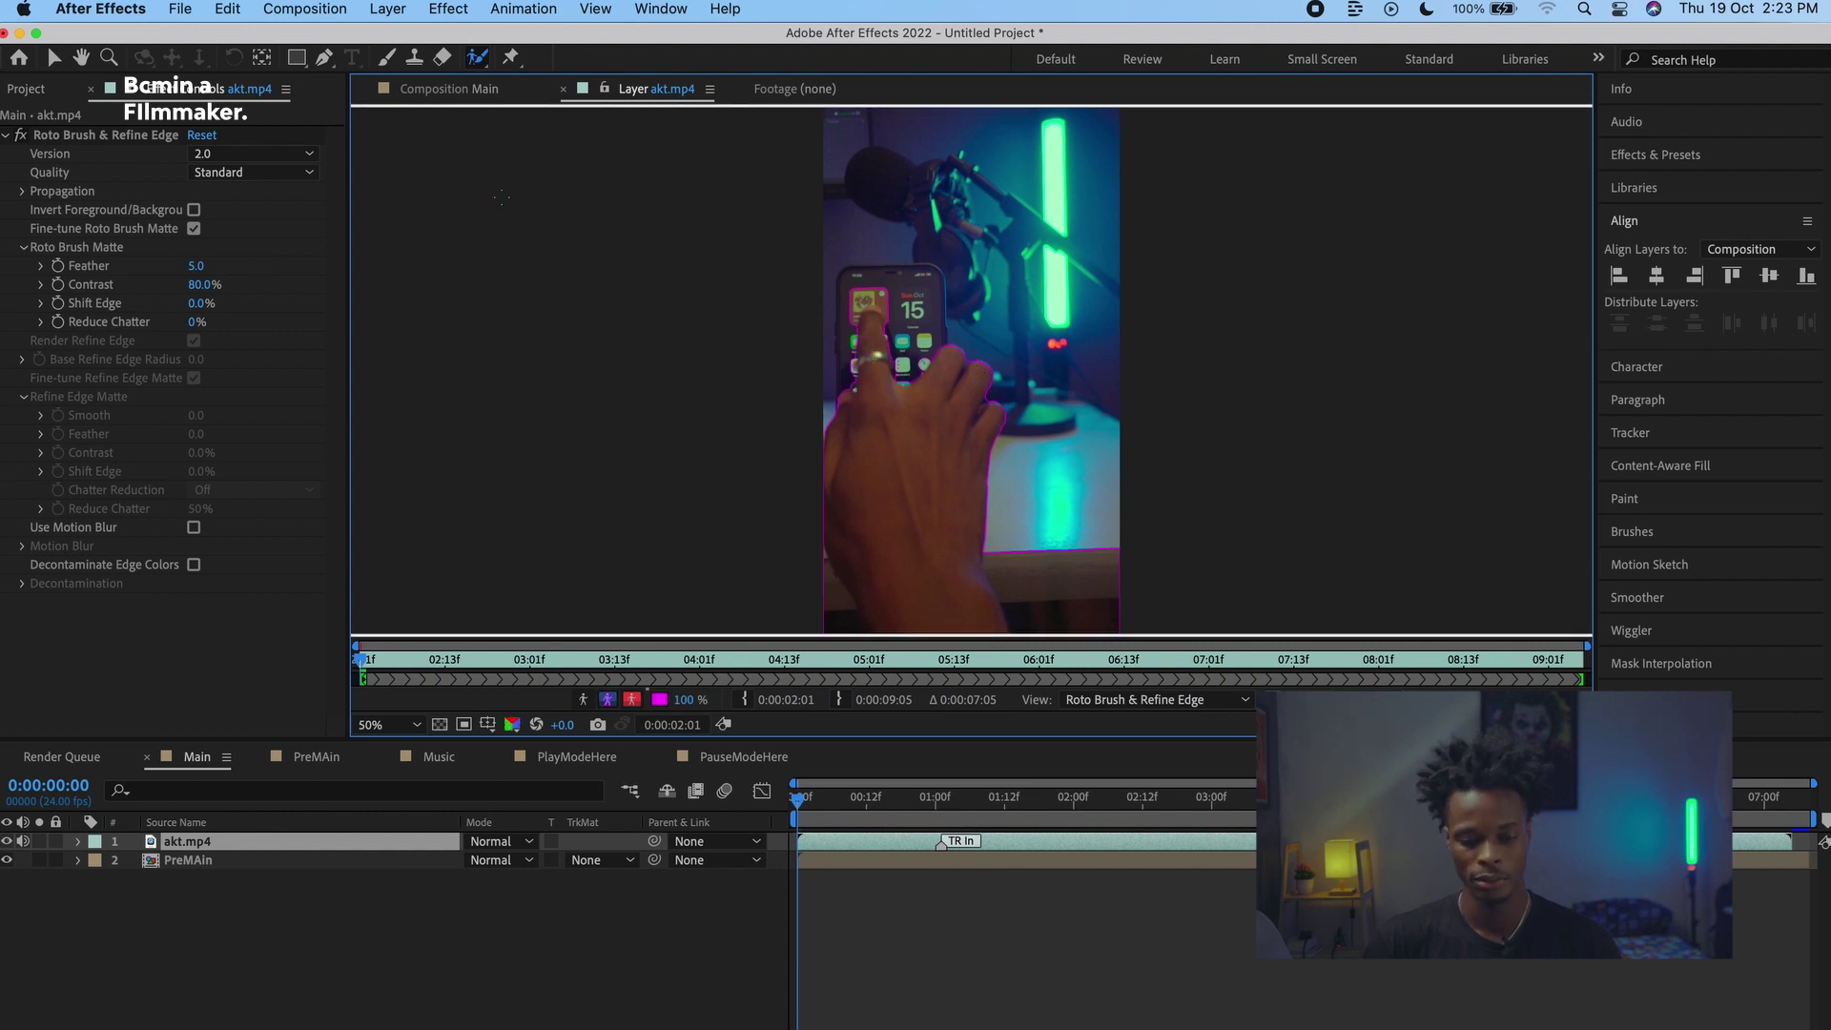
pyautogui.click(459, 91)
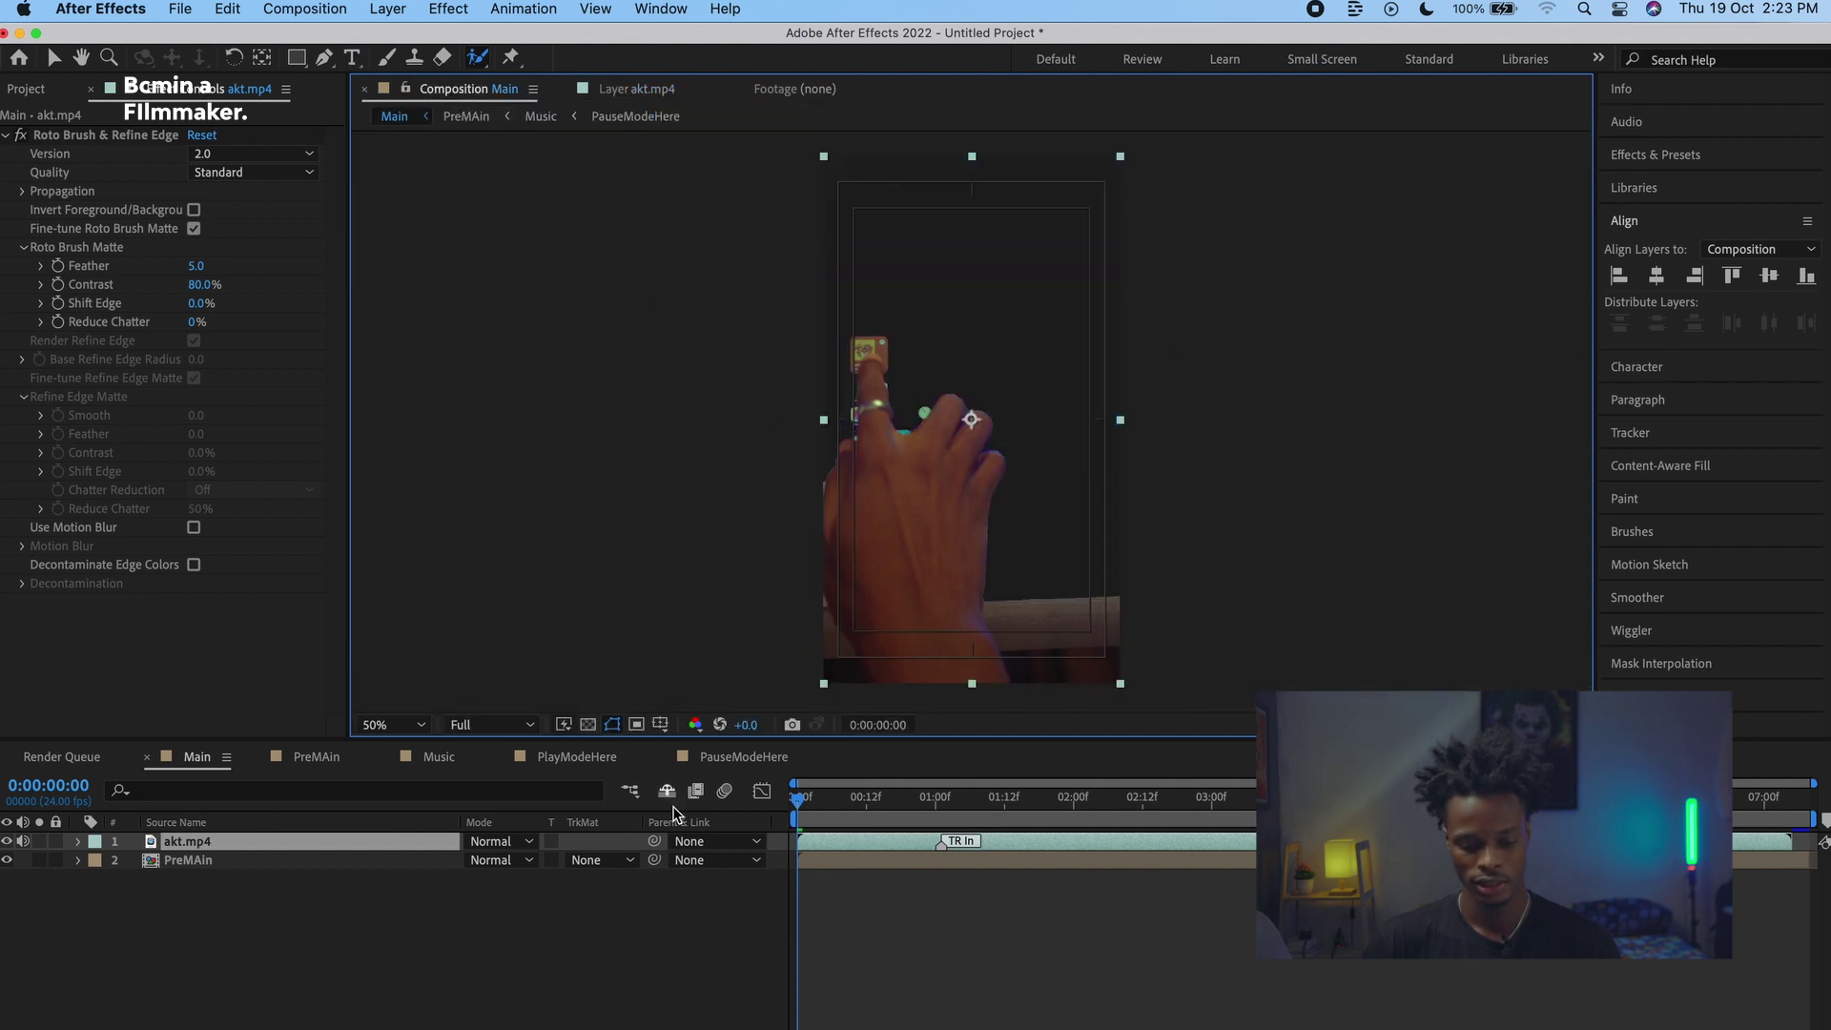
# Step: Duplicate akt.mp4, remove Roto Brush & Refine Edge from the copy and place that copy below PreMAin
pyautogui.click(313, 844)
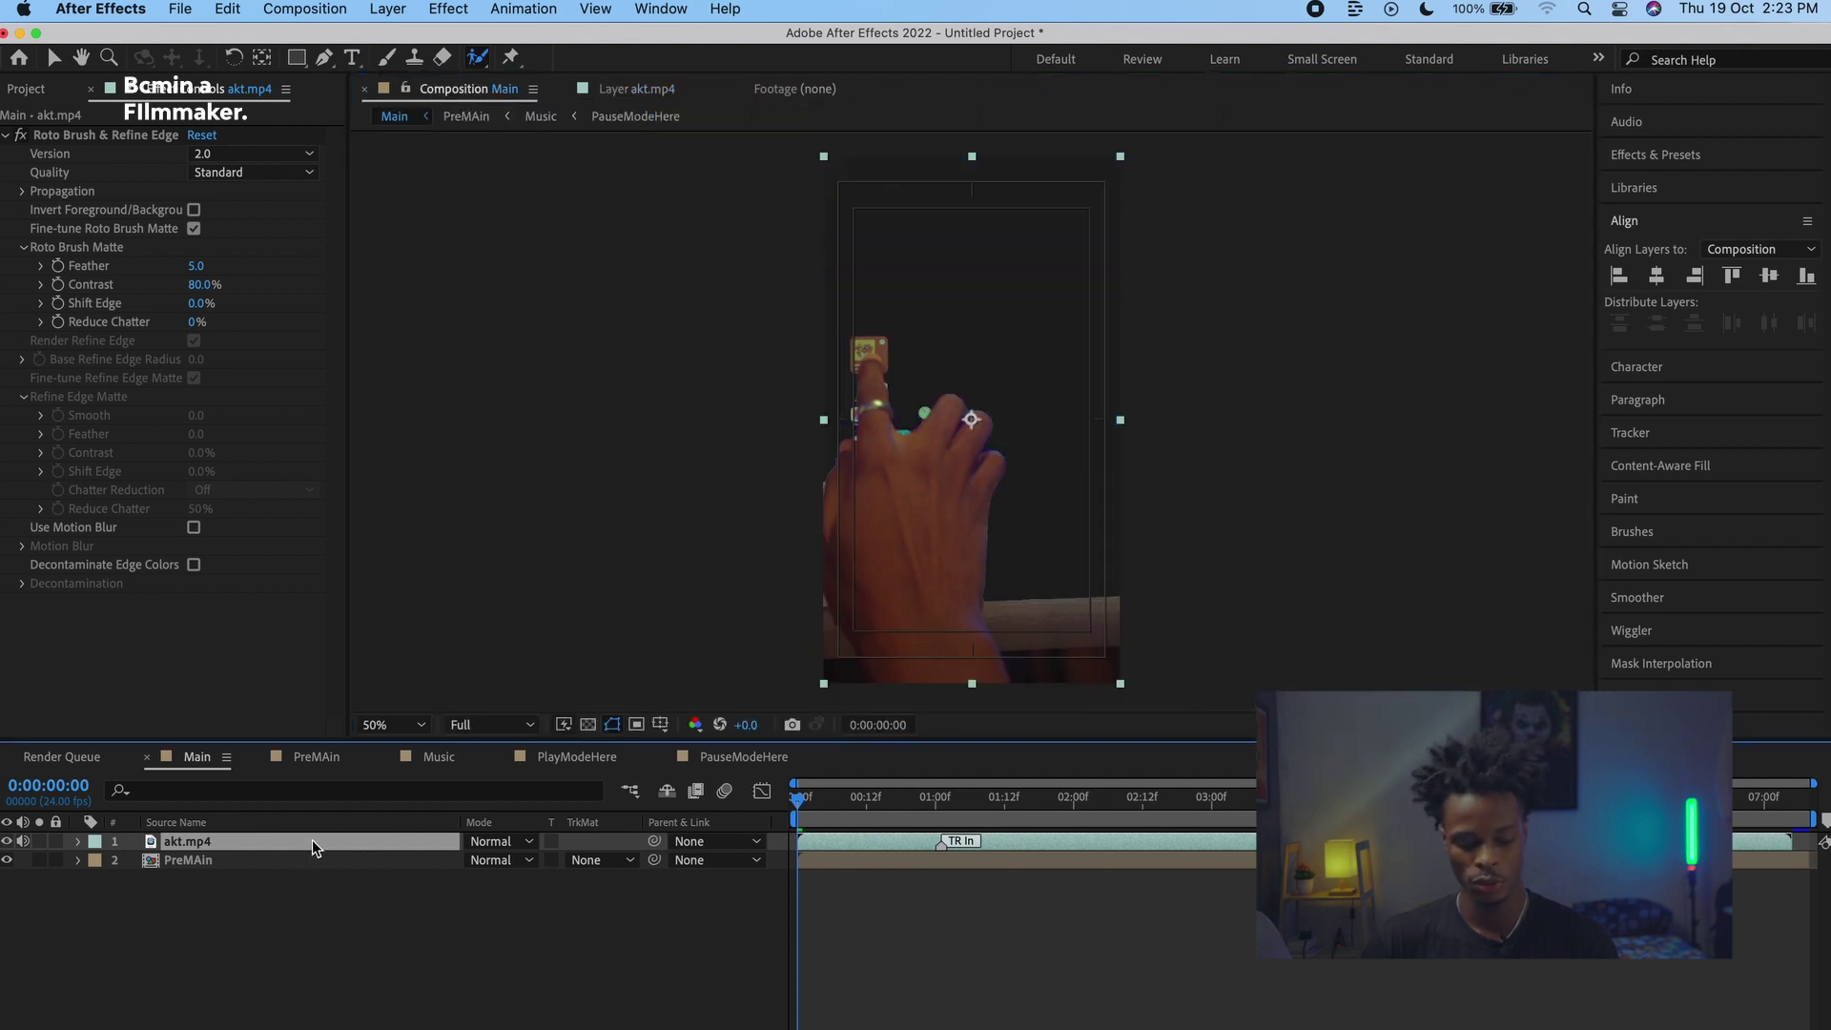
pyautogui.press('super+d')
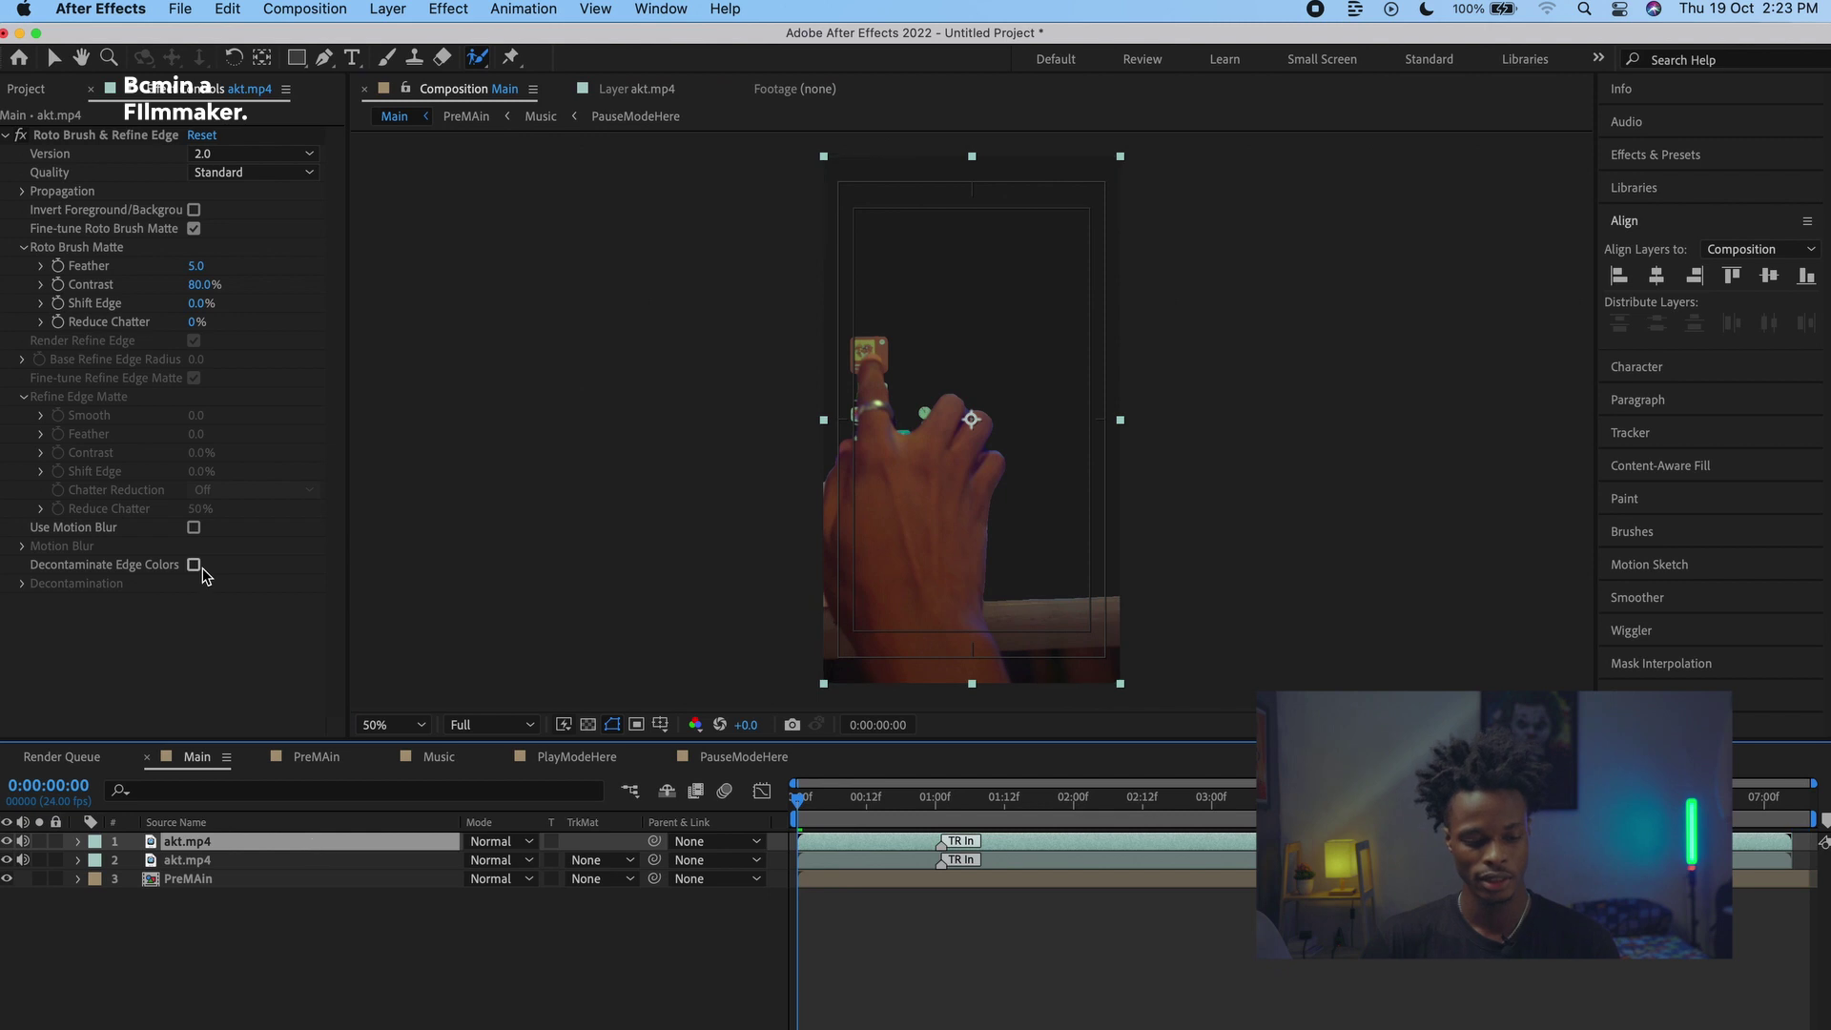
pyautogui.click(94, 152)
pyautogui.click(83, 134)
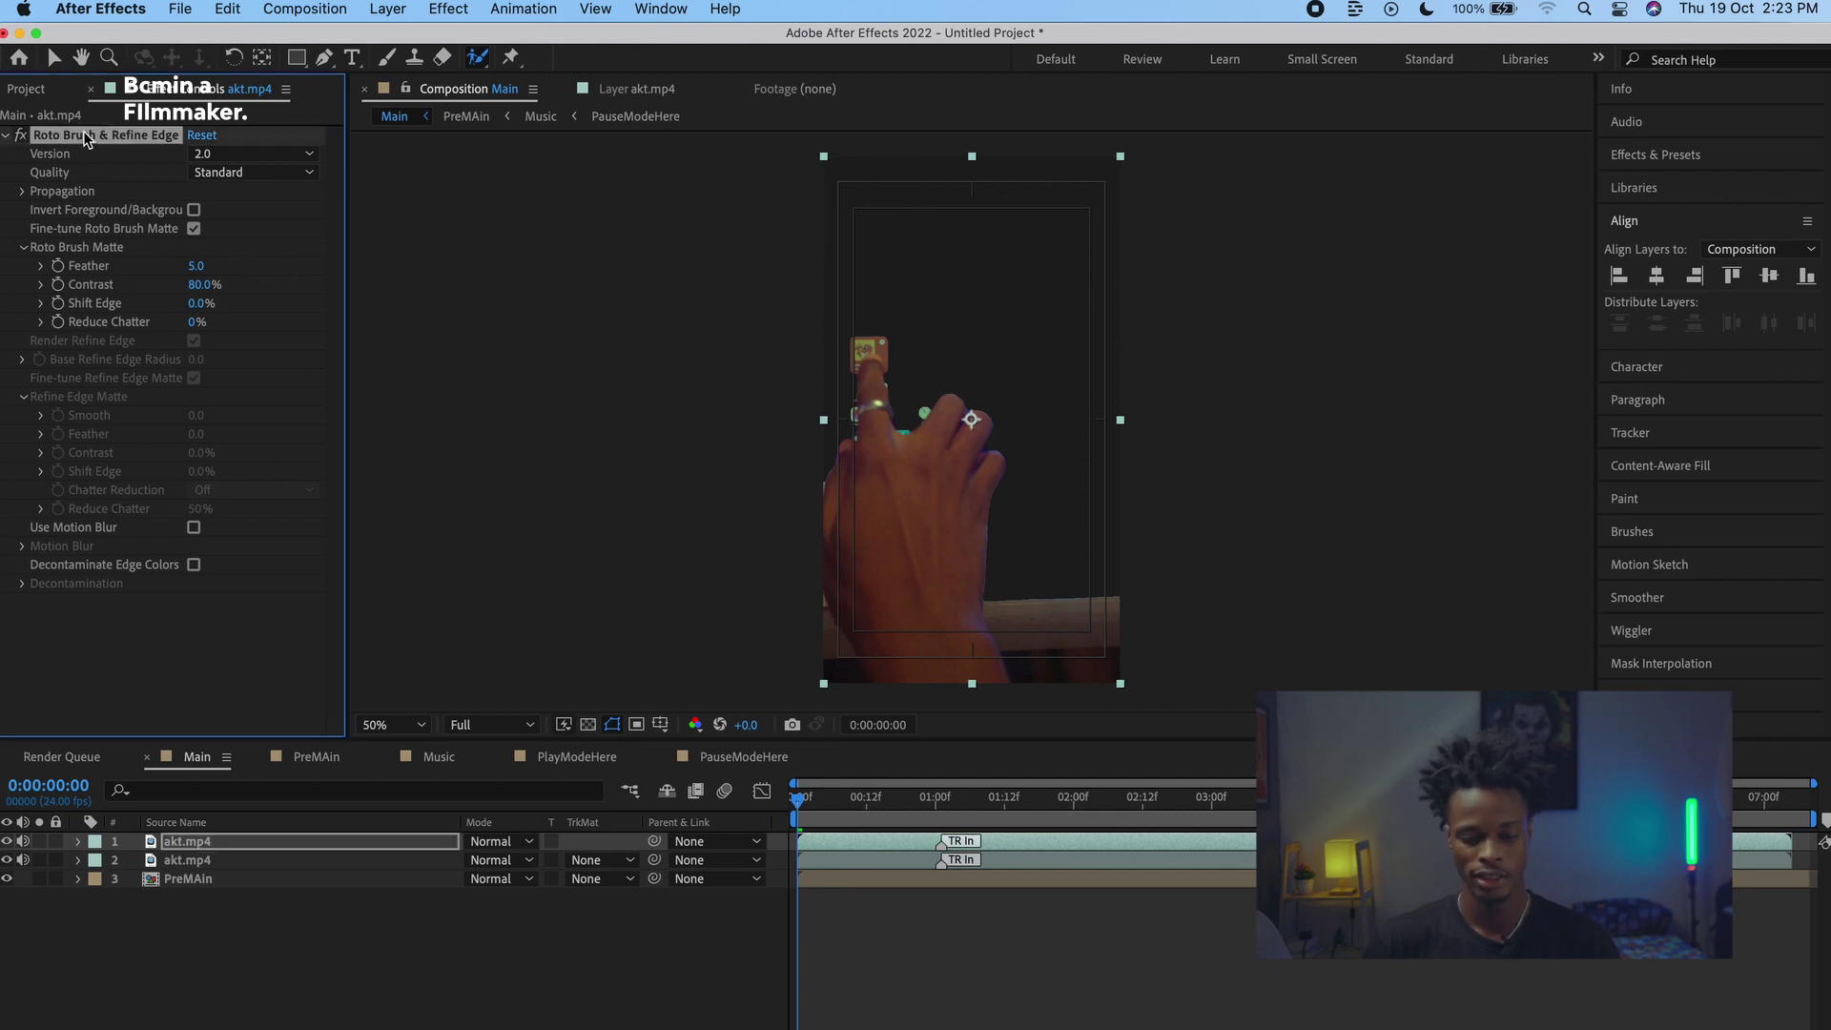
pyautogui.press('Delete')
pyautogui.moveTo(274, 849); pyautogui.dragTo(272, 949)
# Step: Scrub the layered footage in Main, then move PreMAin up beside the phone and open the roto-brushed akt.mp4 layer
pyautogui.click(225, 863)
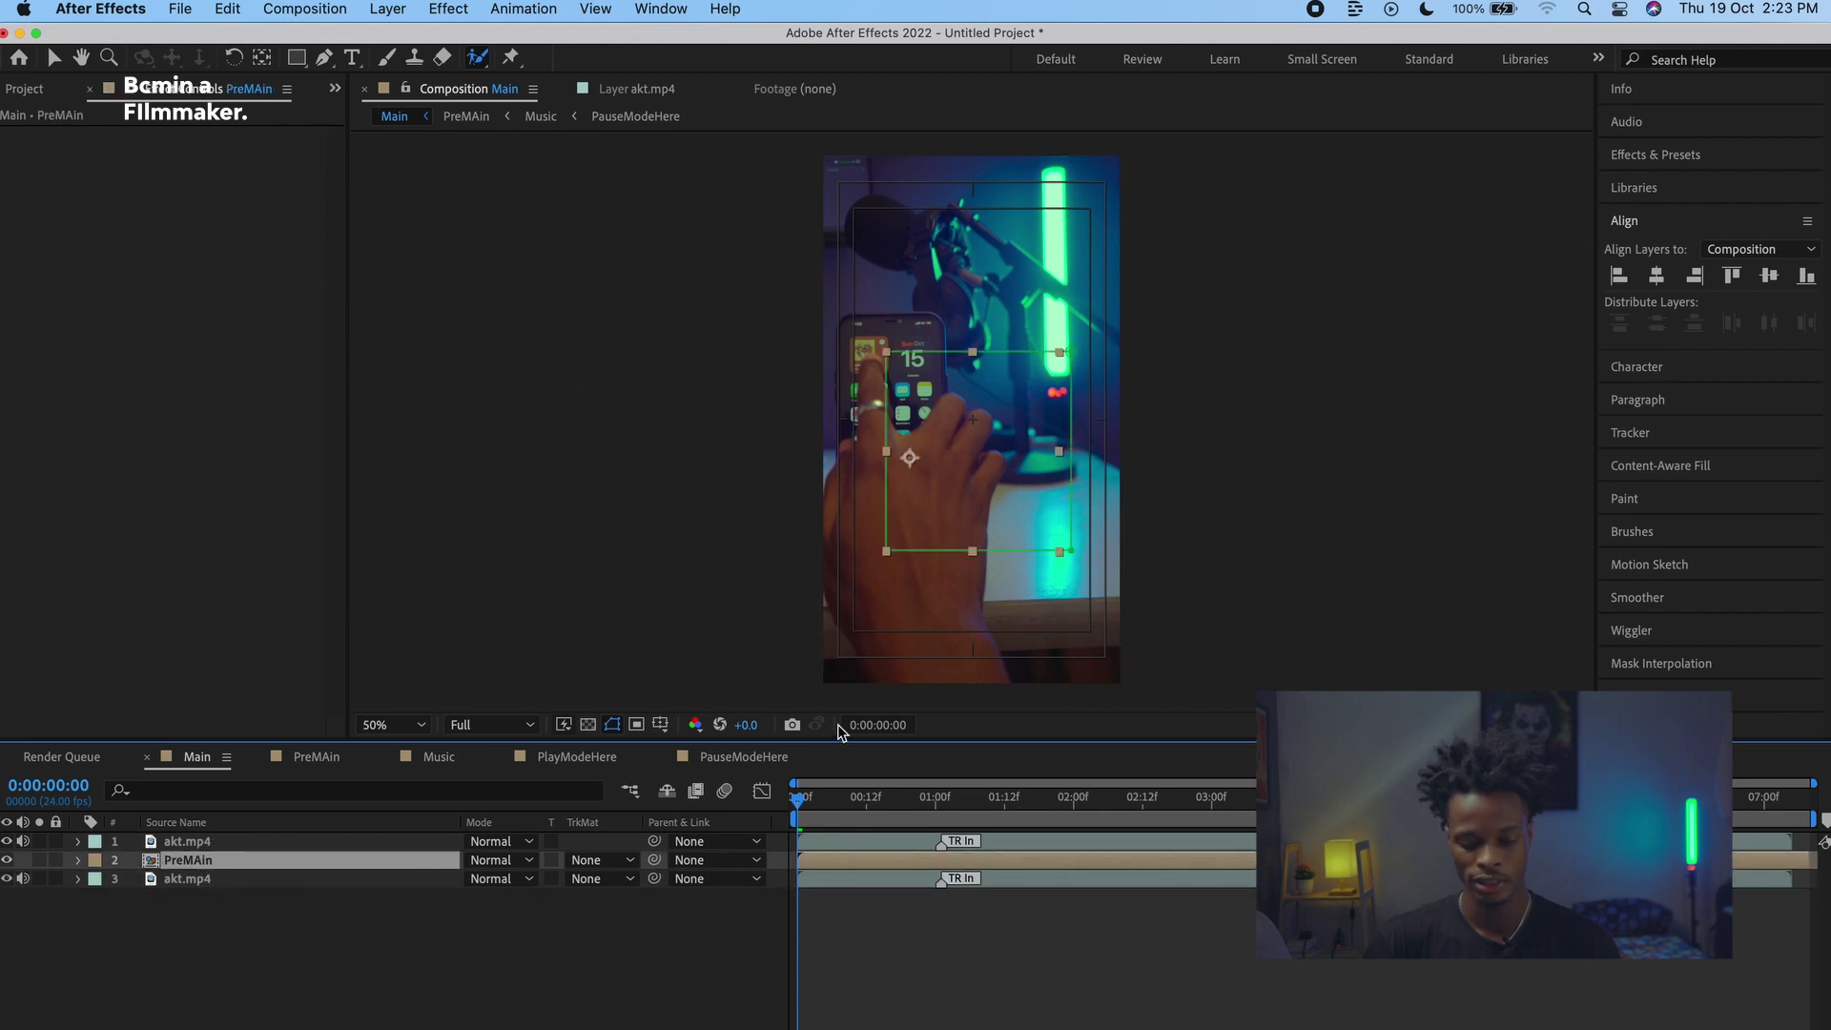
pyautogui.moveTo(921, 809); pyautogui.dragTo(1188, 806)
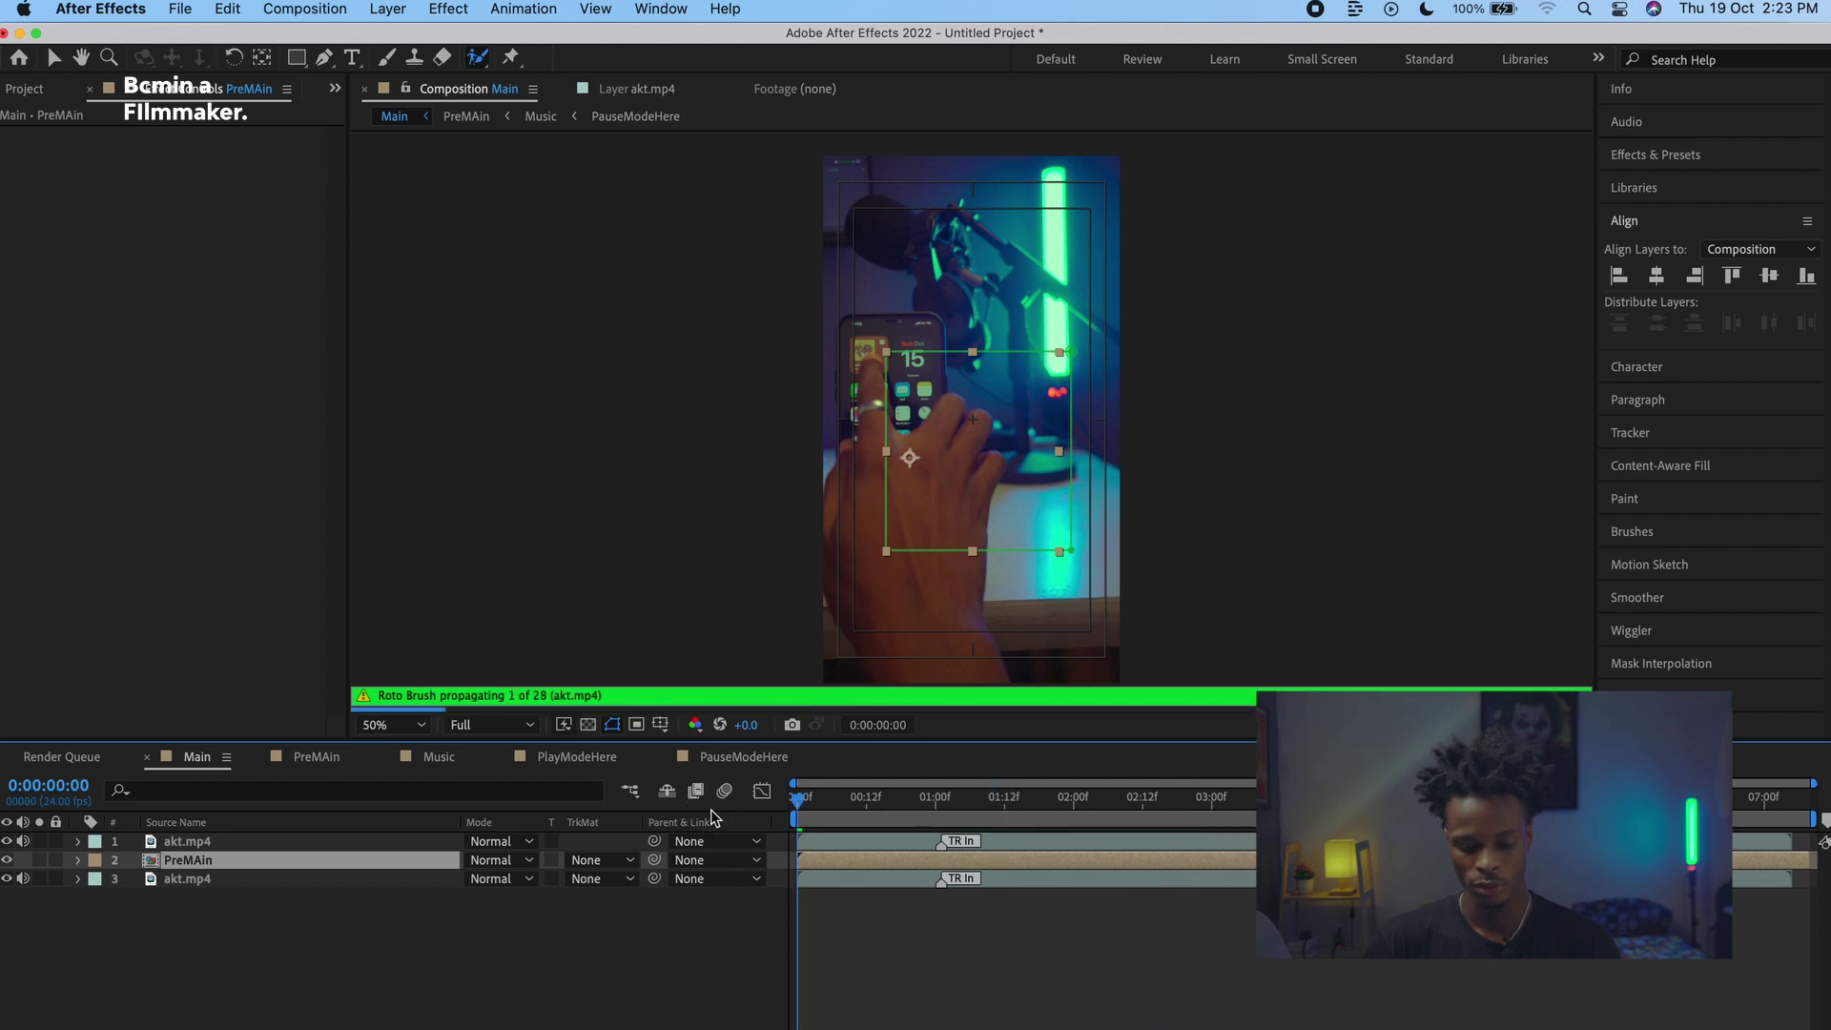
pyautogui.press('Home')
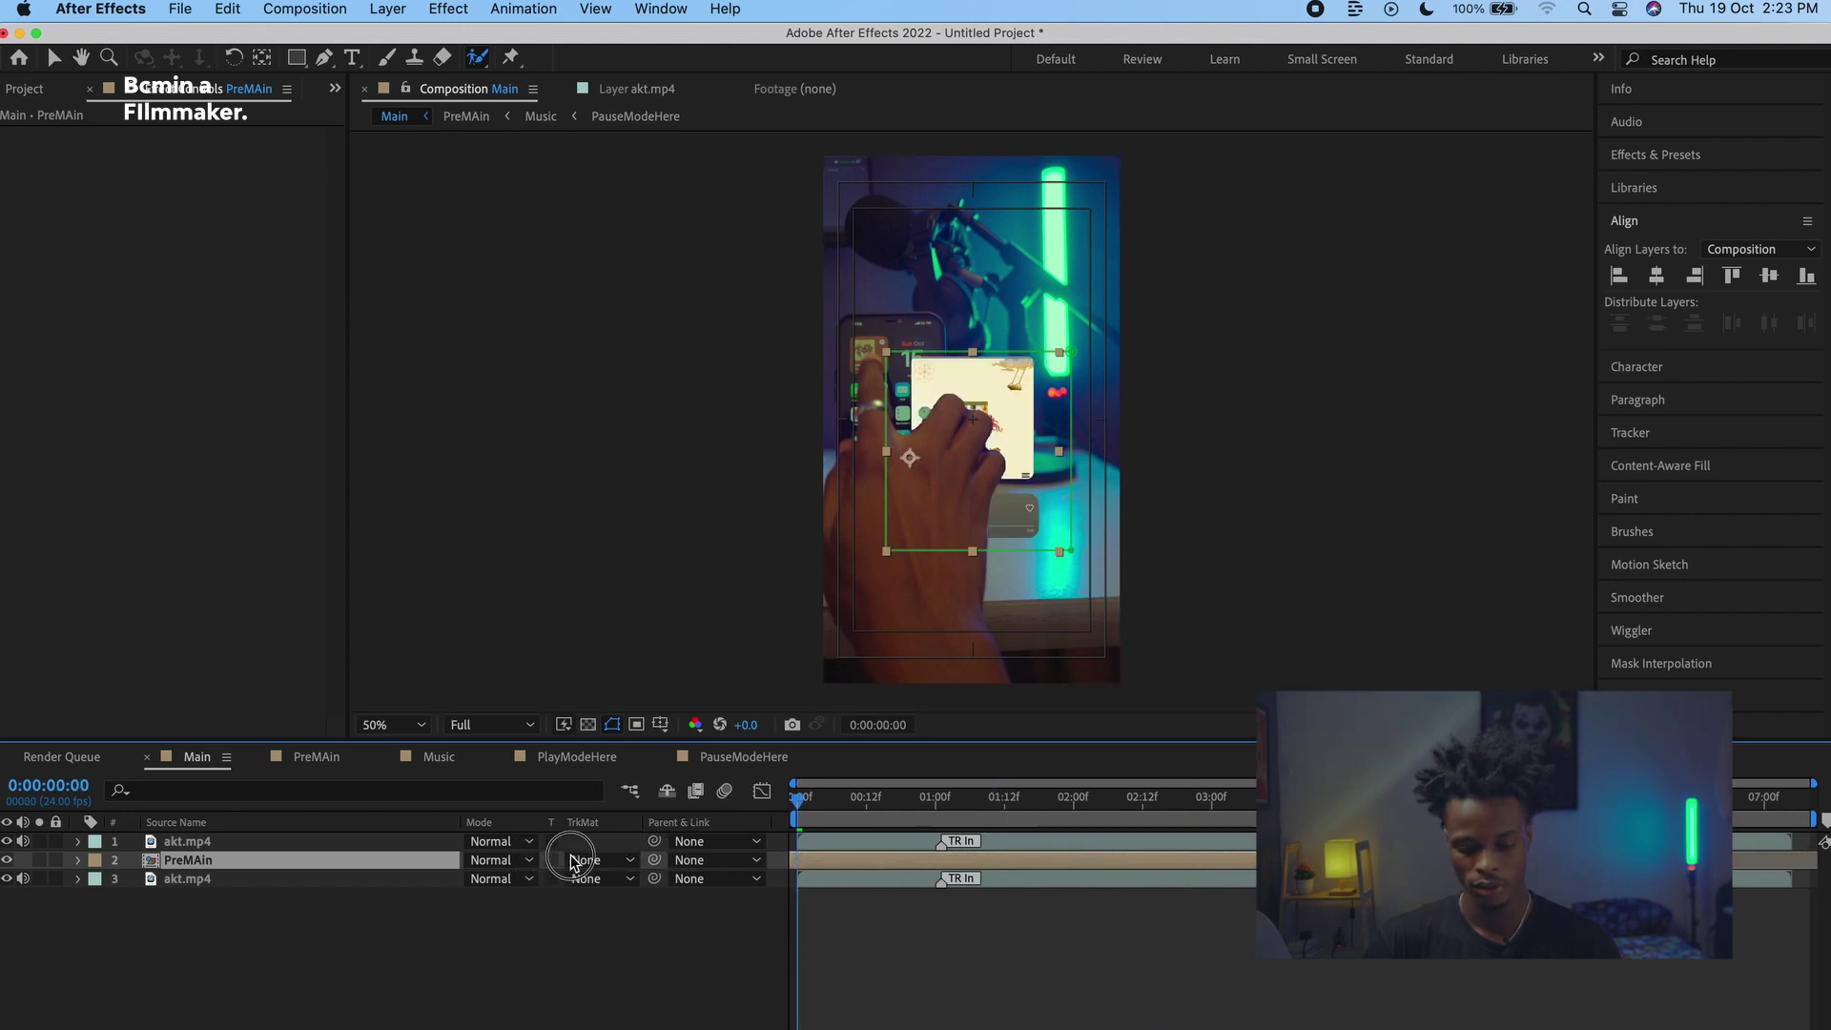
pyautogui.click(1000, 429)
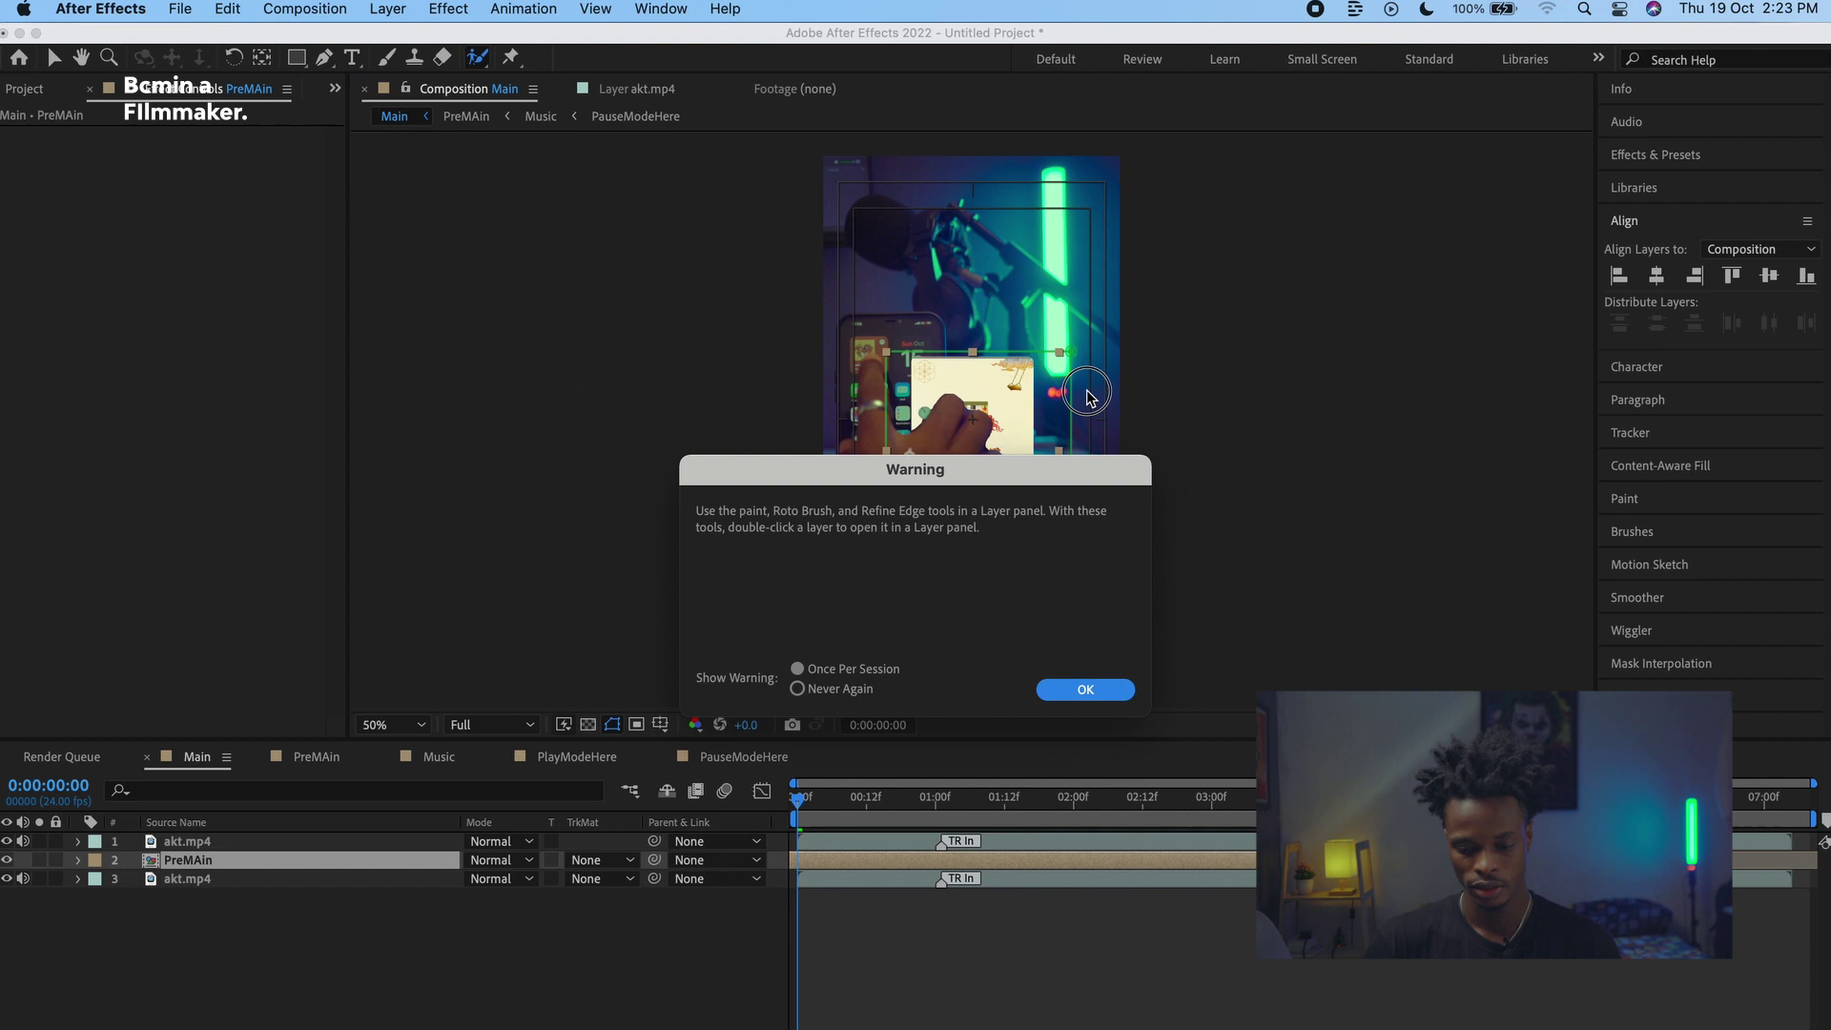
pyautogui.click(1092, 694)
pyautogui.moveTo(979, 433); pyautogui.dragTo(1033, 401)
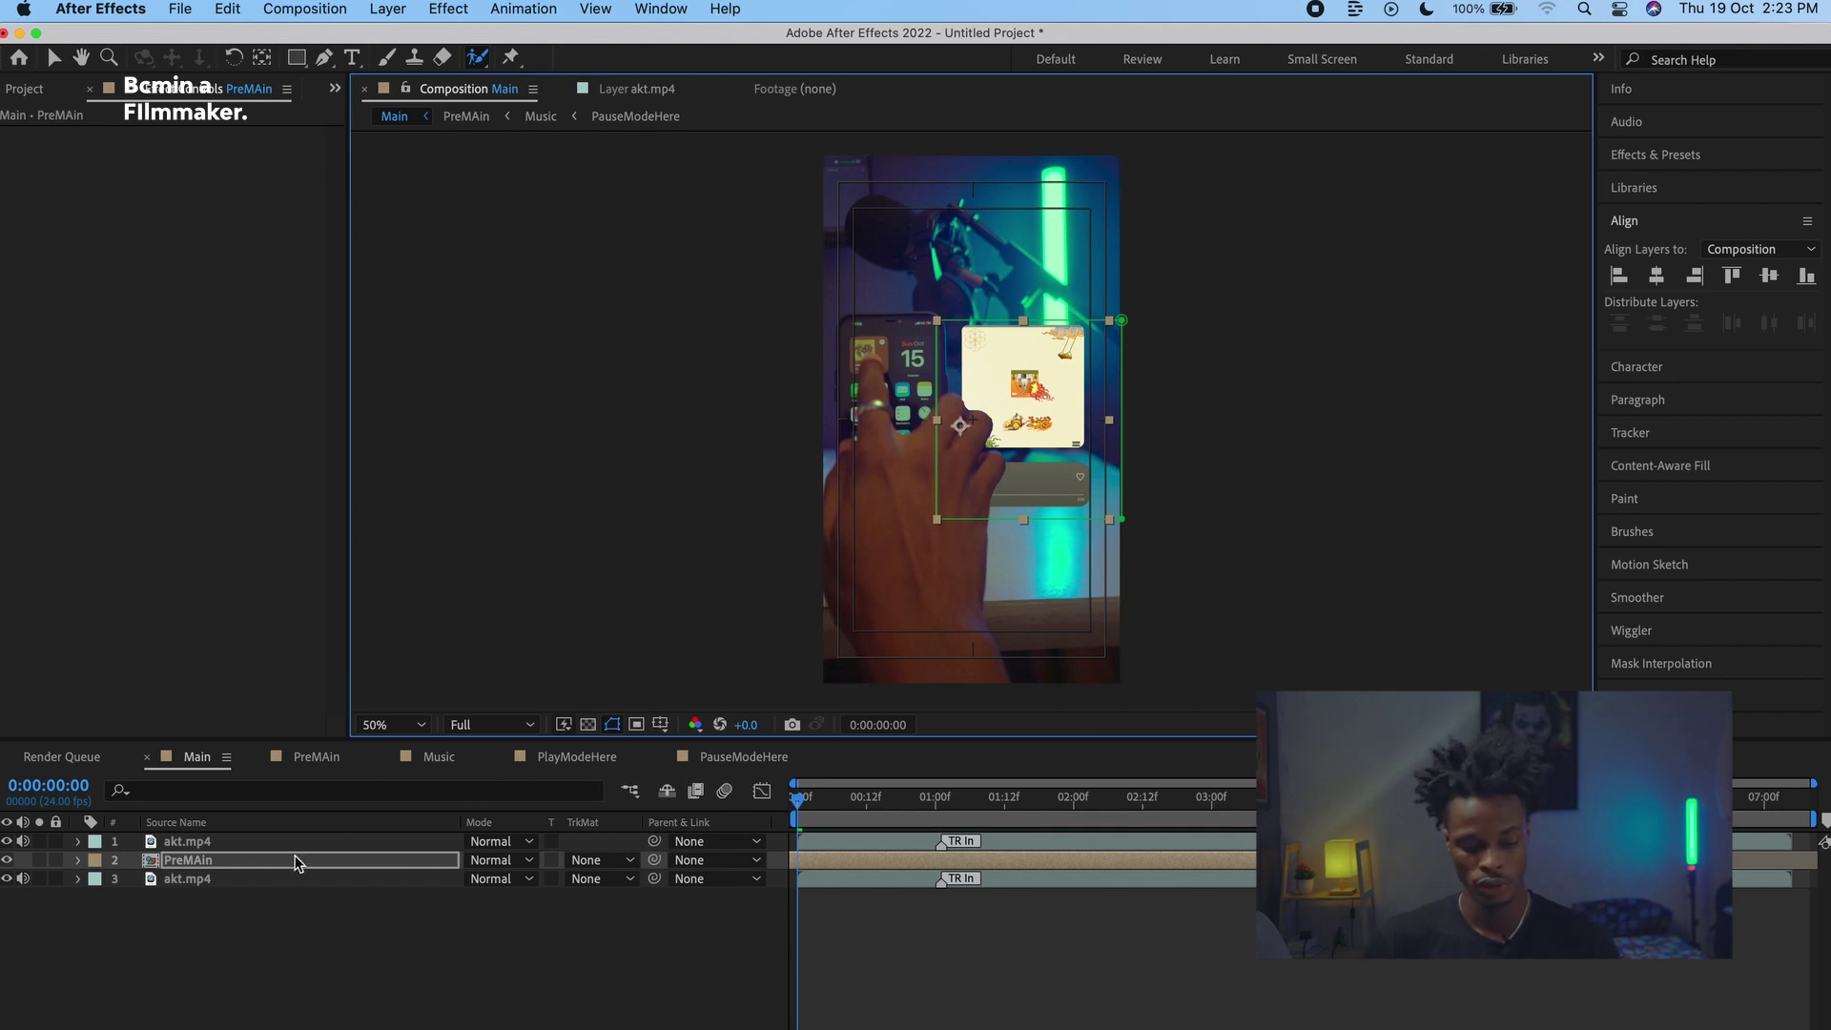
pyautogui.doubleClick(266, 844)
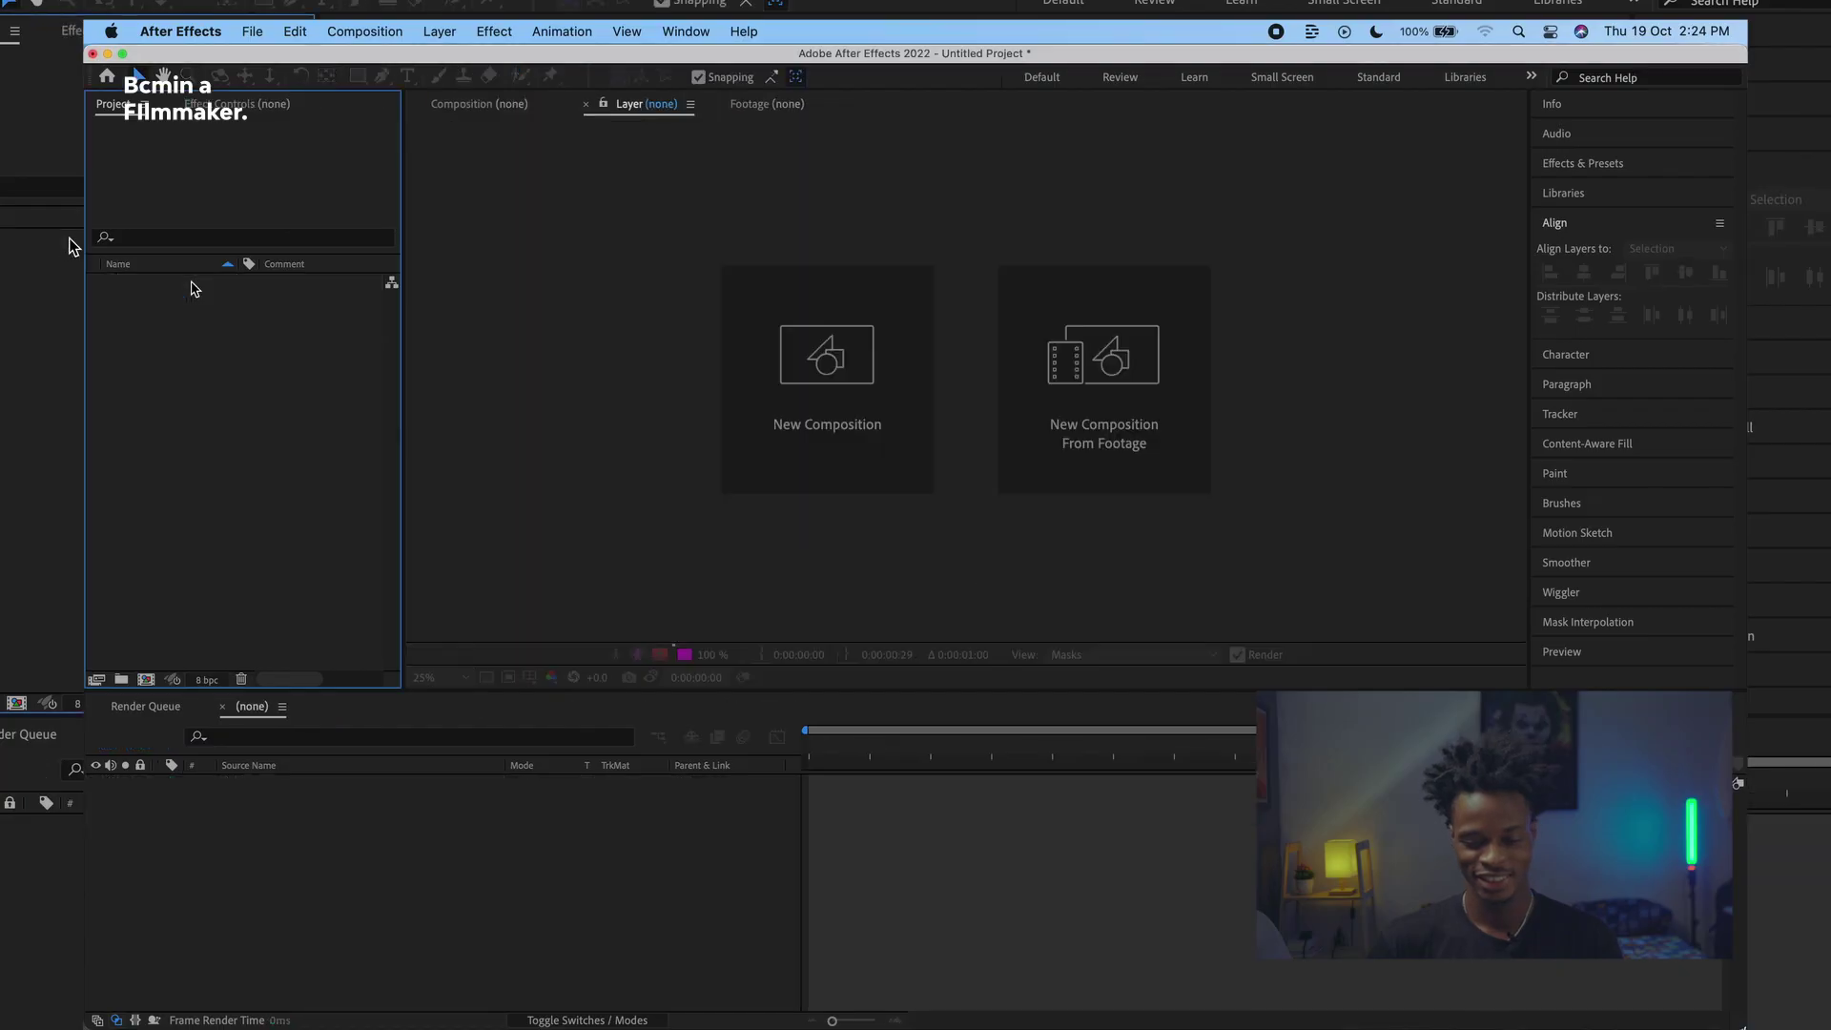
# Step: Import IMG_1158.PNG, IMG_1159.PNG, IMG_1160.PNG and the pngtree buttons image from the AKControlCenterAETemplate folder into the empty project
pyautogui.click(152, 978)
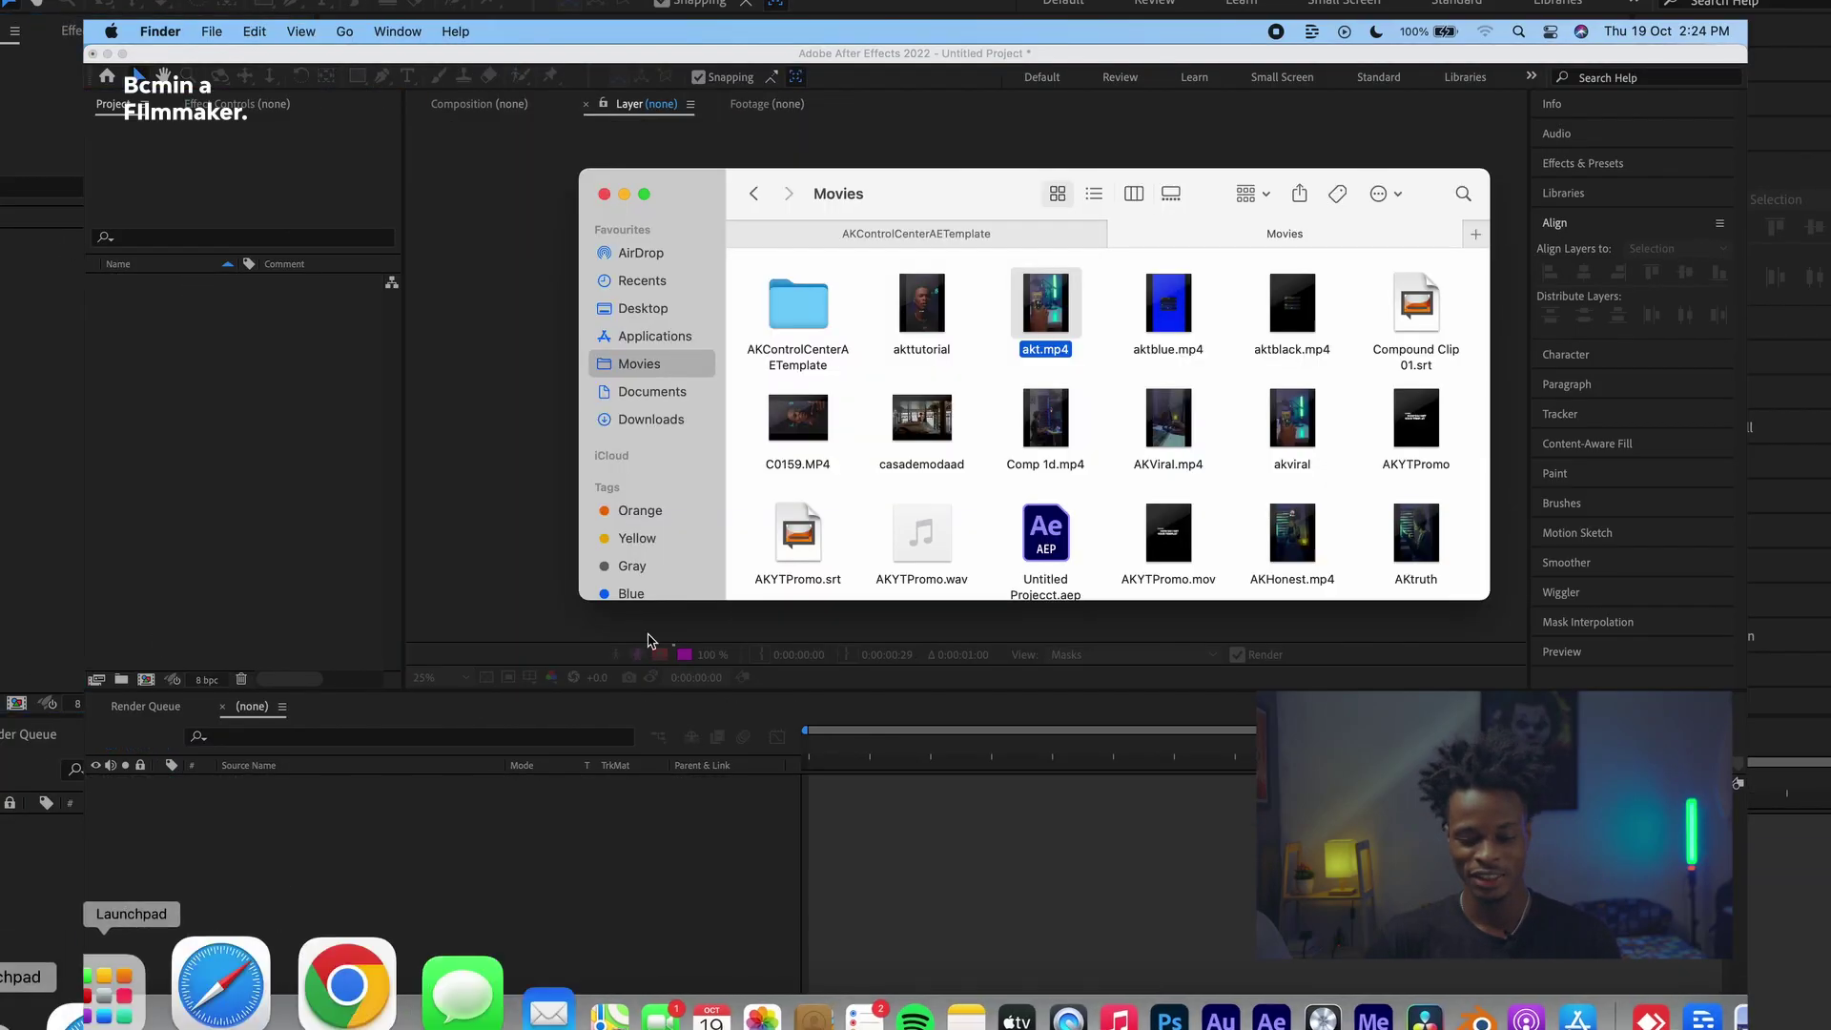
pyautogui.click(966, 233)
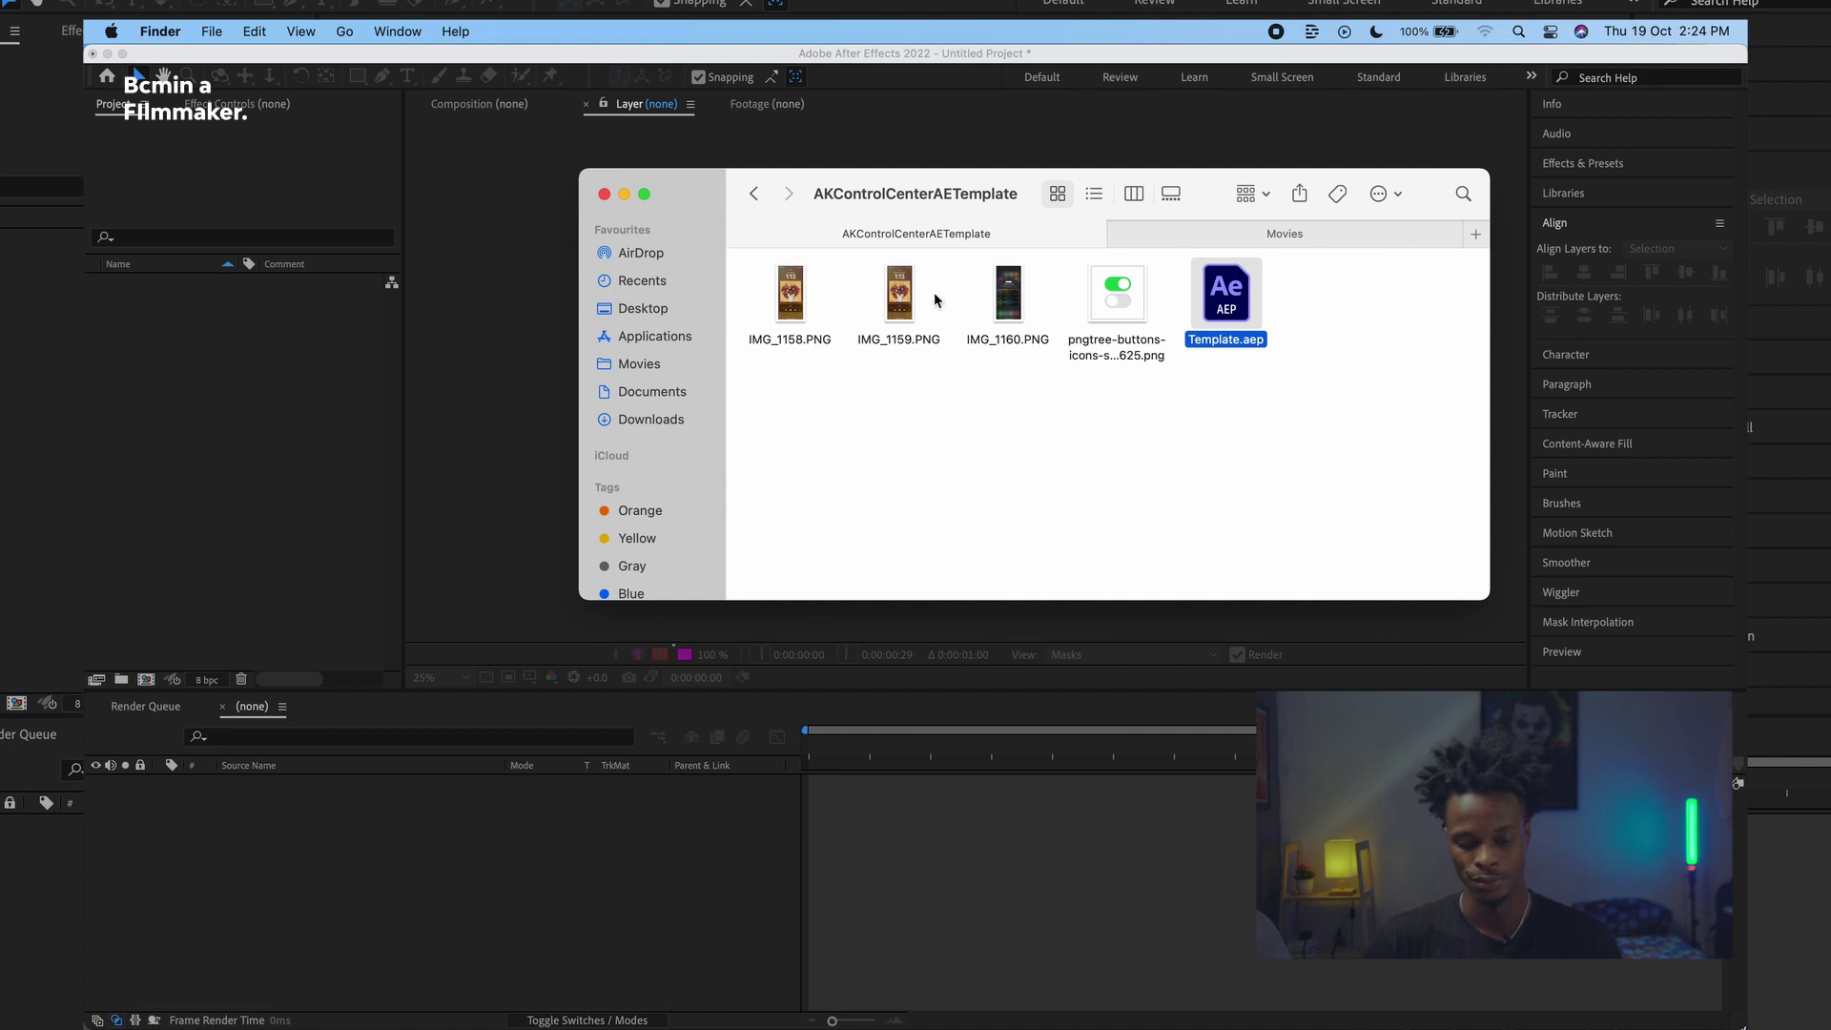
pyautogui.moveTo(935, 289); pyautogui.dragTo(801, 296)
pyautogui.moveTo(1059, 296); pyautogui.dragTo(832, 329)
pyautogui.moveTo(1175, 288); pyautogui.dragTo(284, 384)
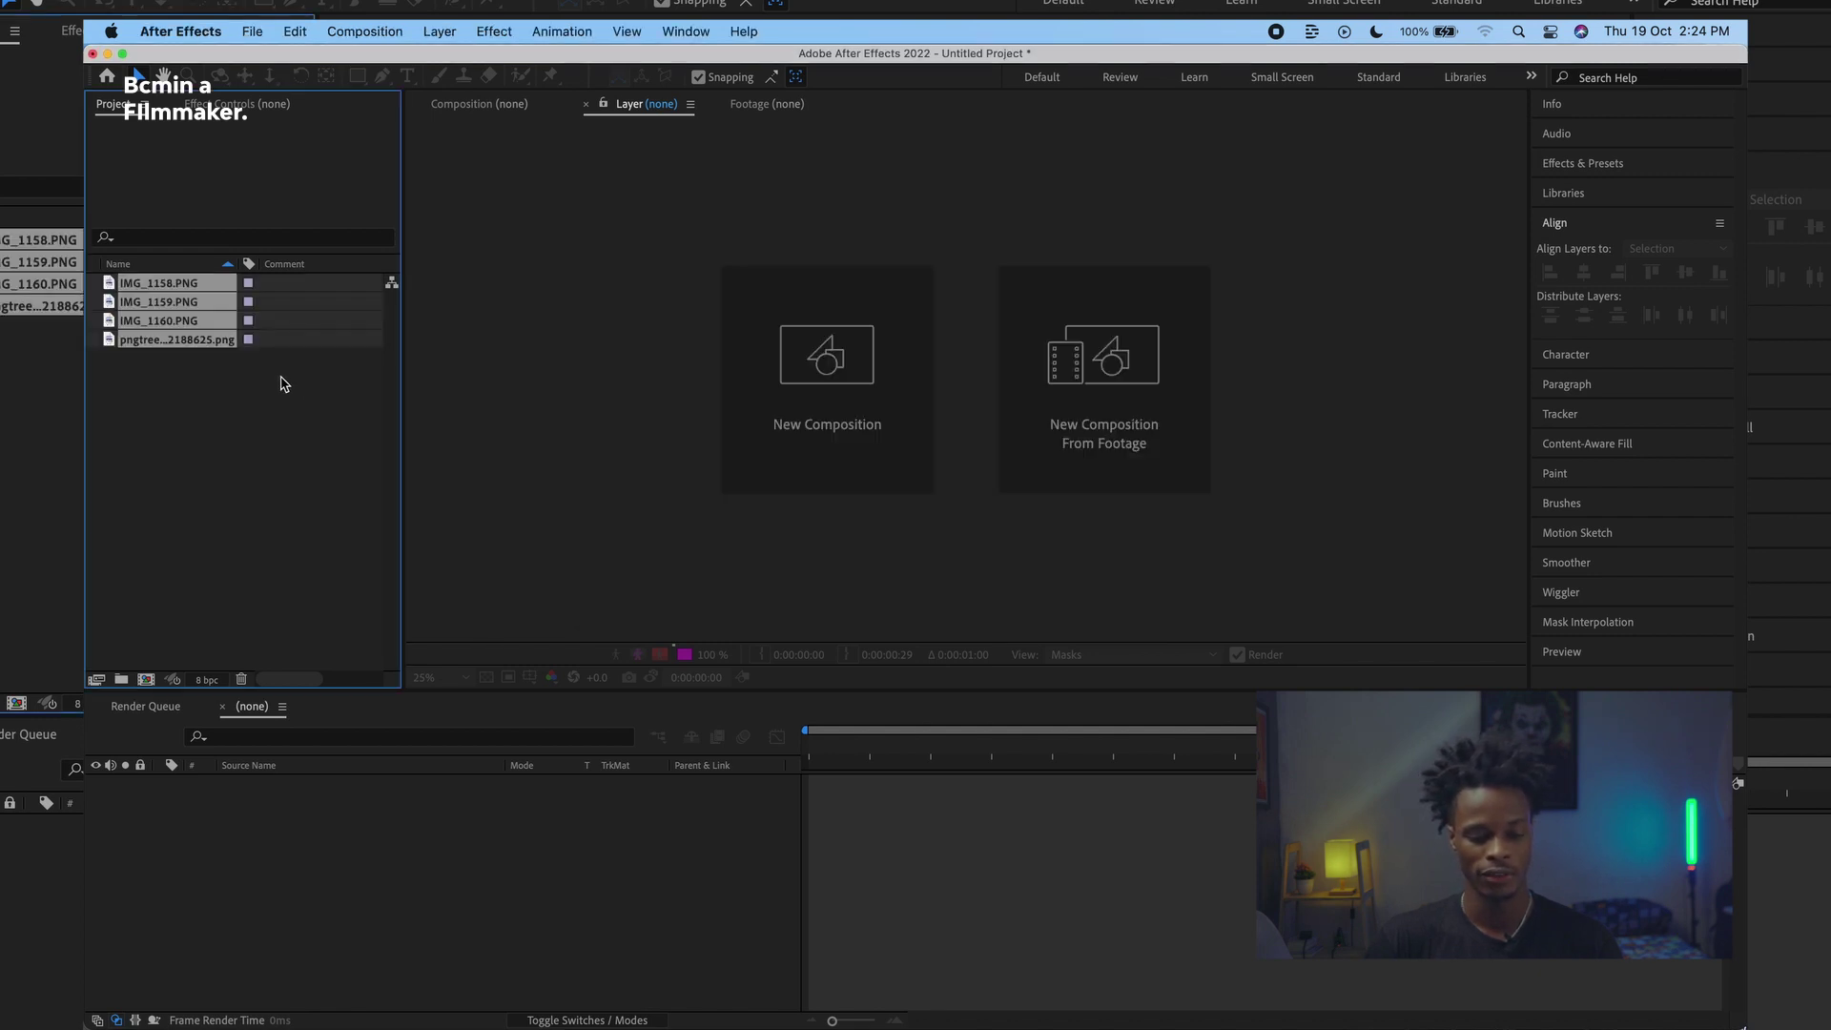
# Step: Create a 1080 × 1920 px composition named Comp 1 at 24 fps with a duration of 0:00:15:10
pyautogui.click(365, 31)
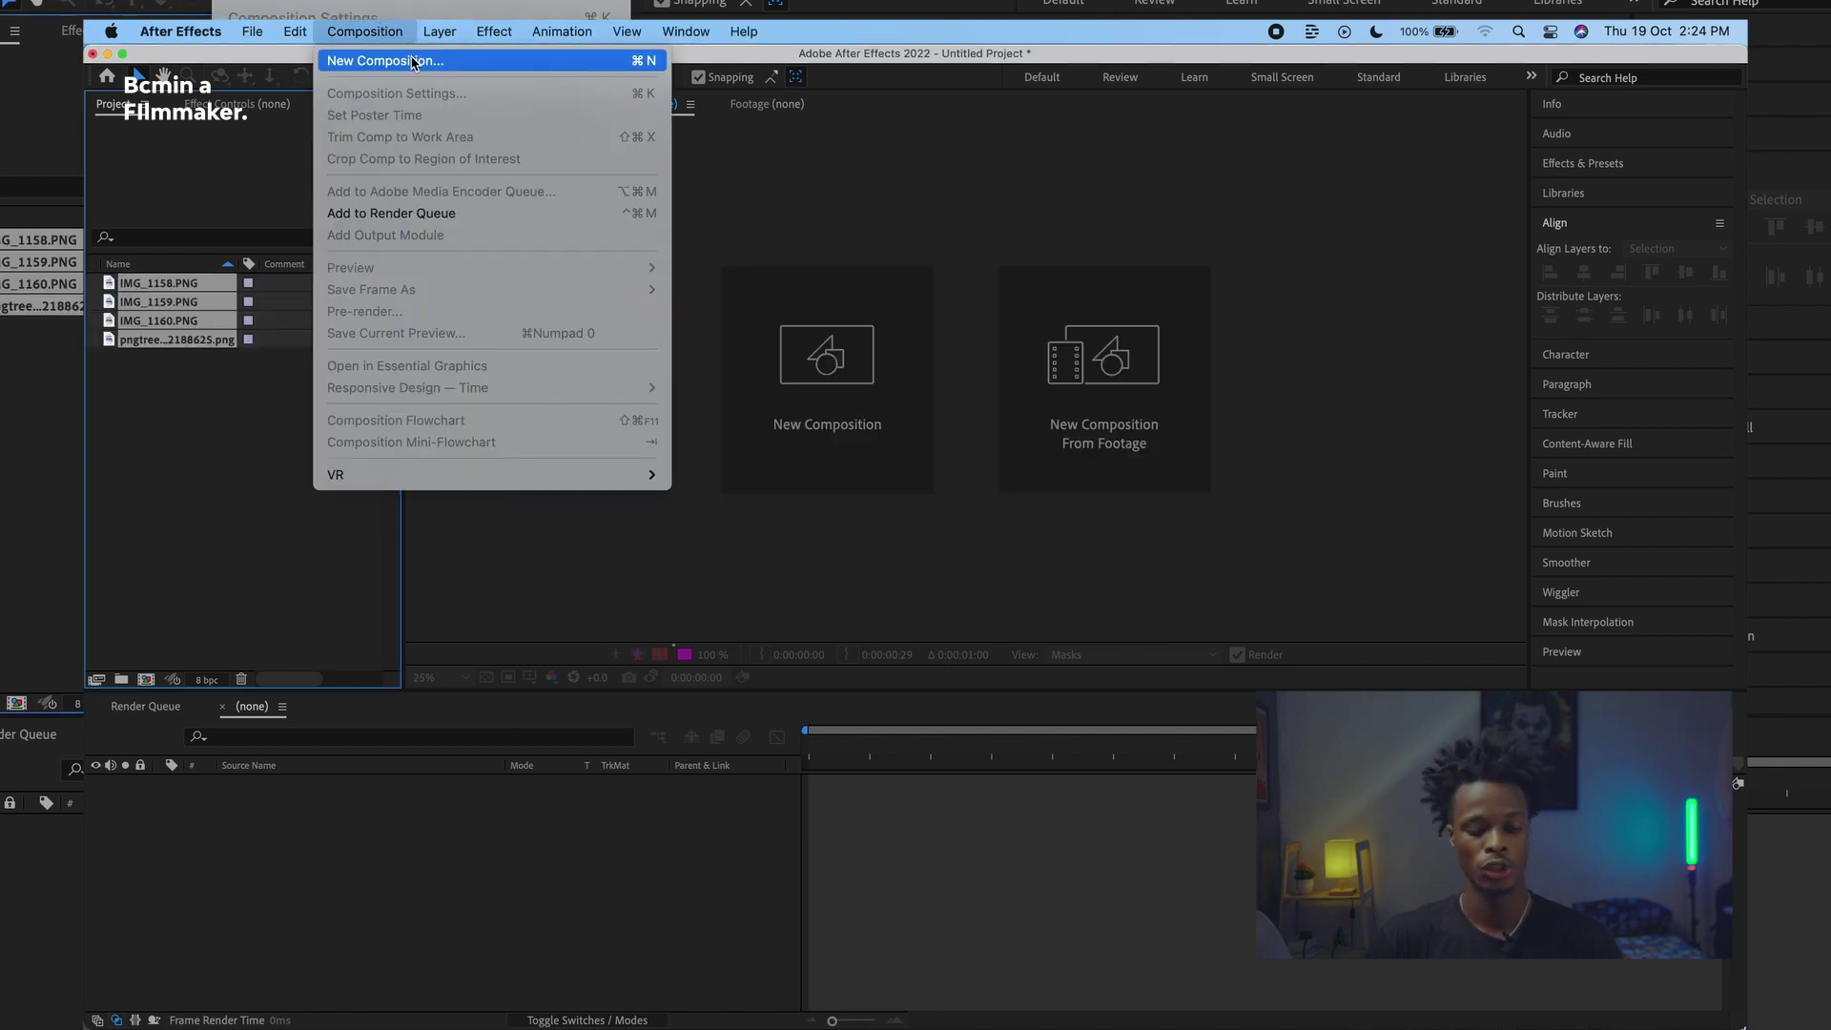
pyautogui.click(399, 60)
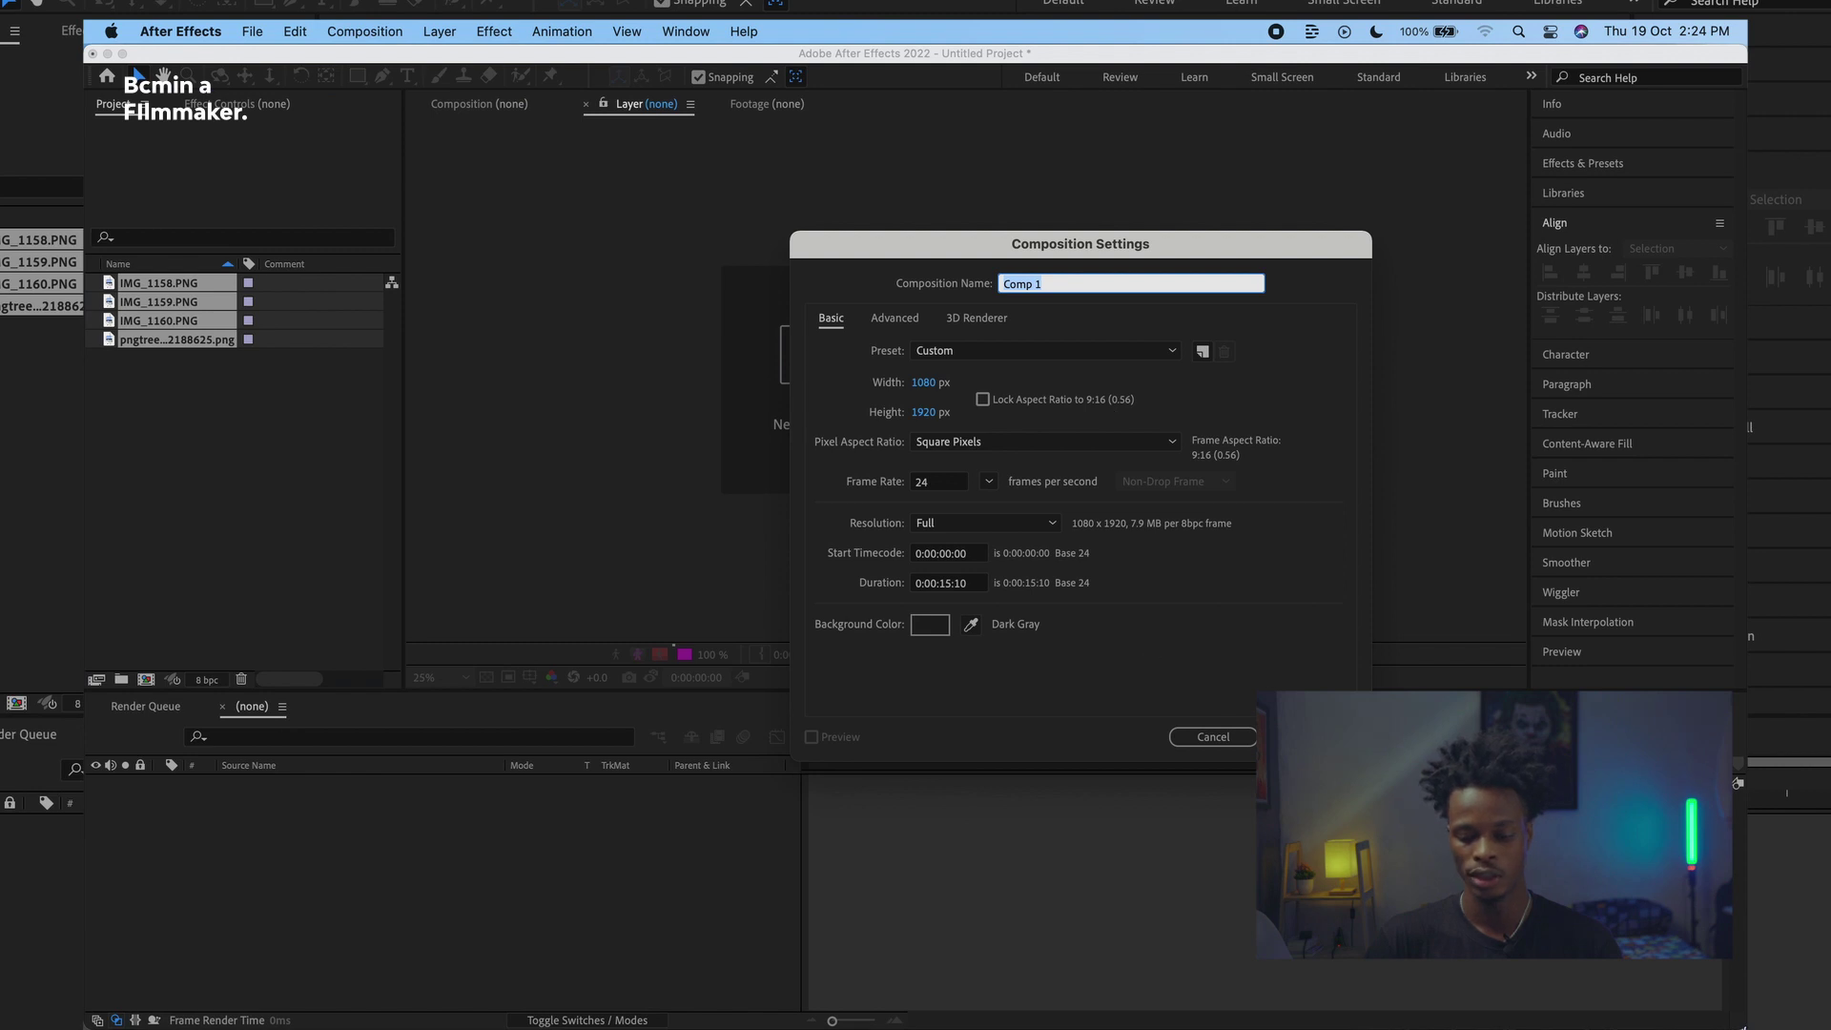
pyautogui.press('Return')
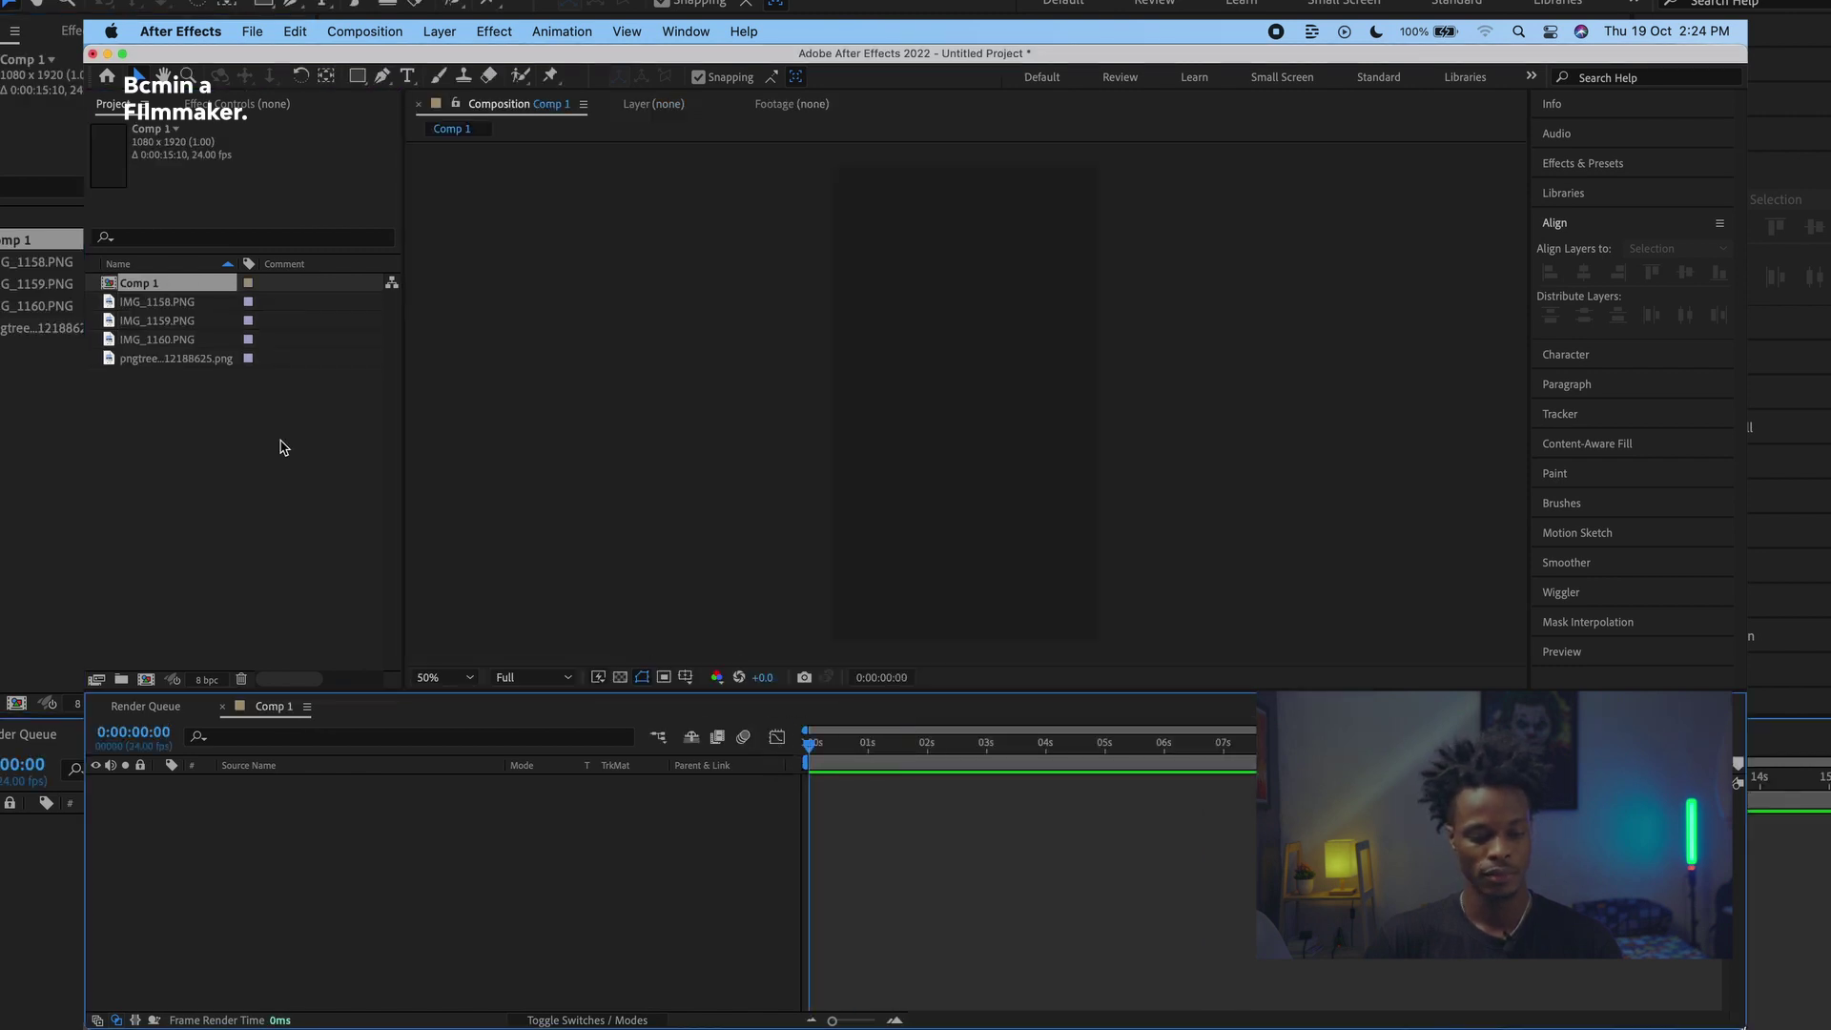
# Step: Add IMG_1158.PNG to Comp 1, scale it to 83% and shift it up to show the whole music player
pyautogui.moveTo(162, 307); pyautogui.dragTo(410, 852)
pyautogui.press('s')
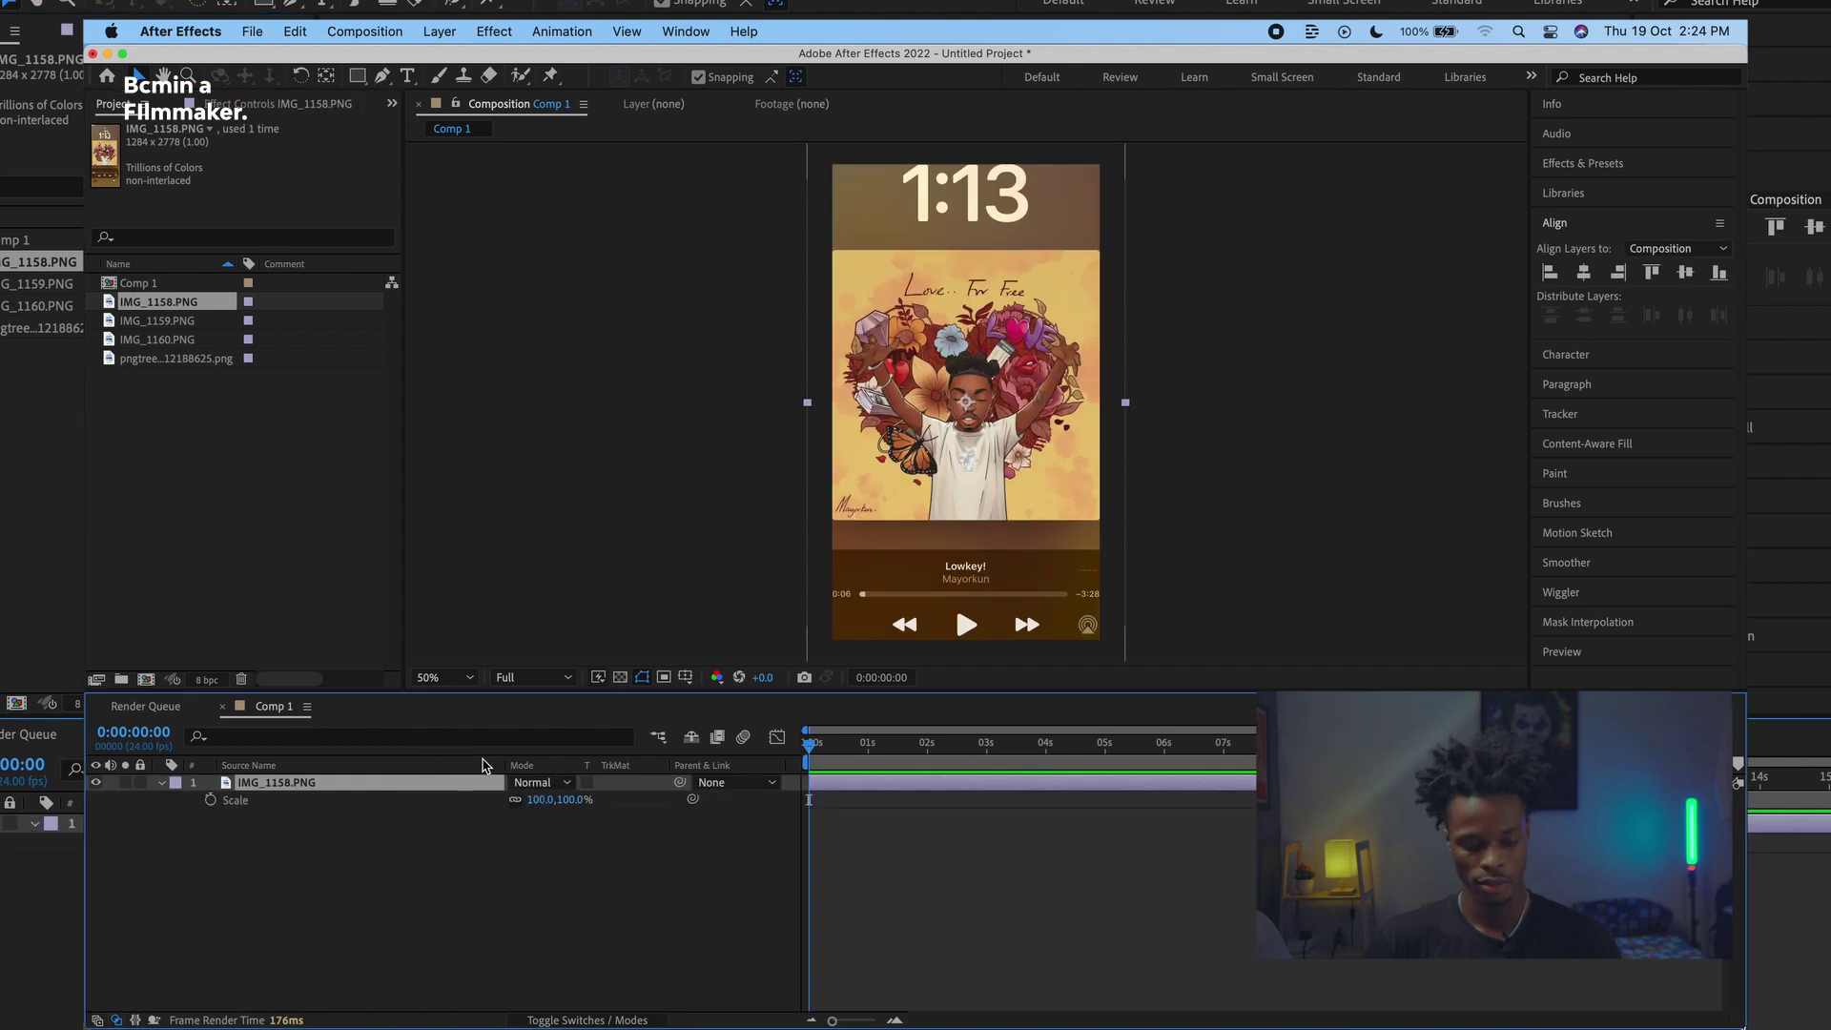
pyautogui.moveTo(530, 799); pyautogui.dragTo(518, 801)
pyautogui.moveTo(939, 403); pyautogui.dragTo(943, 375)
# Step: Pre-compose the IMG_1158.PNG layer as Pusemode, leaving all attributes in Comp 1
pyautogui.click(420, 782)
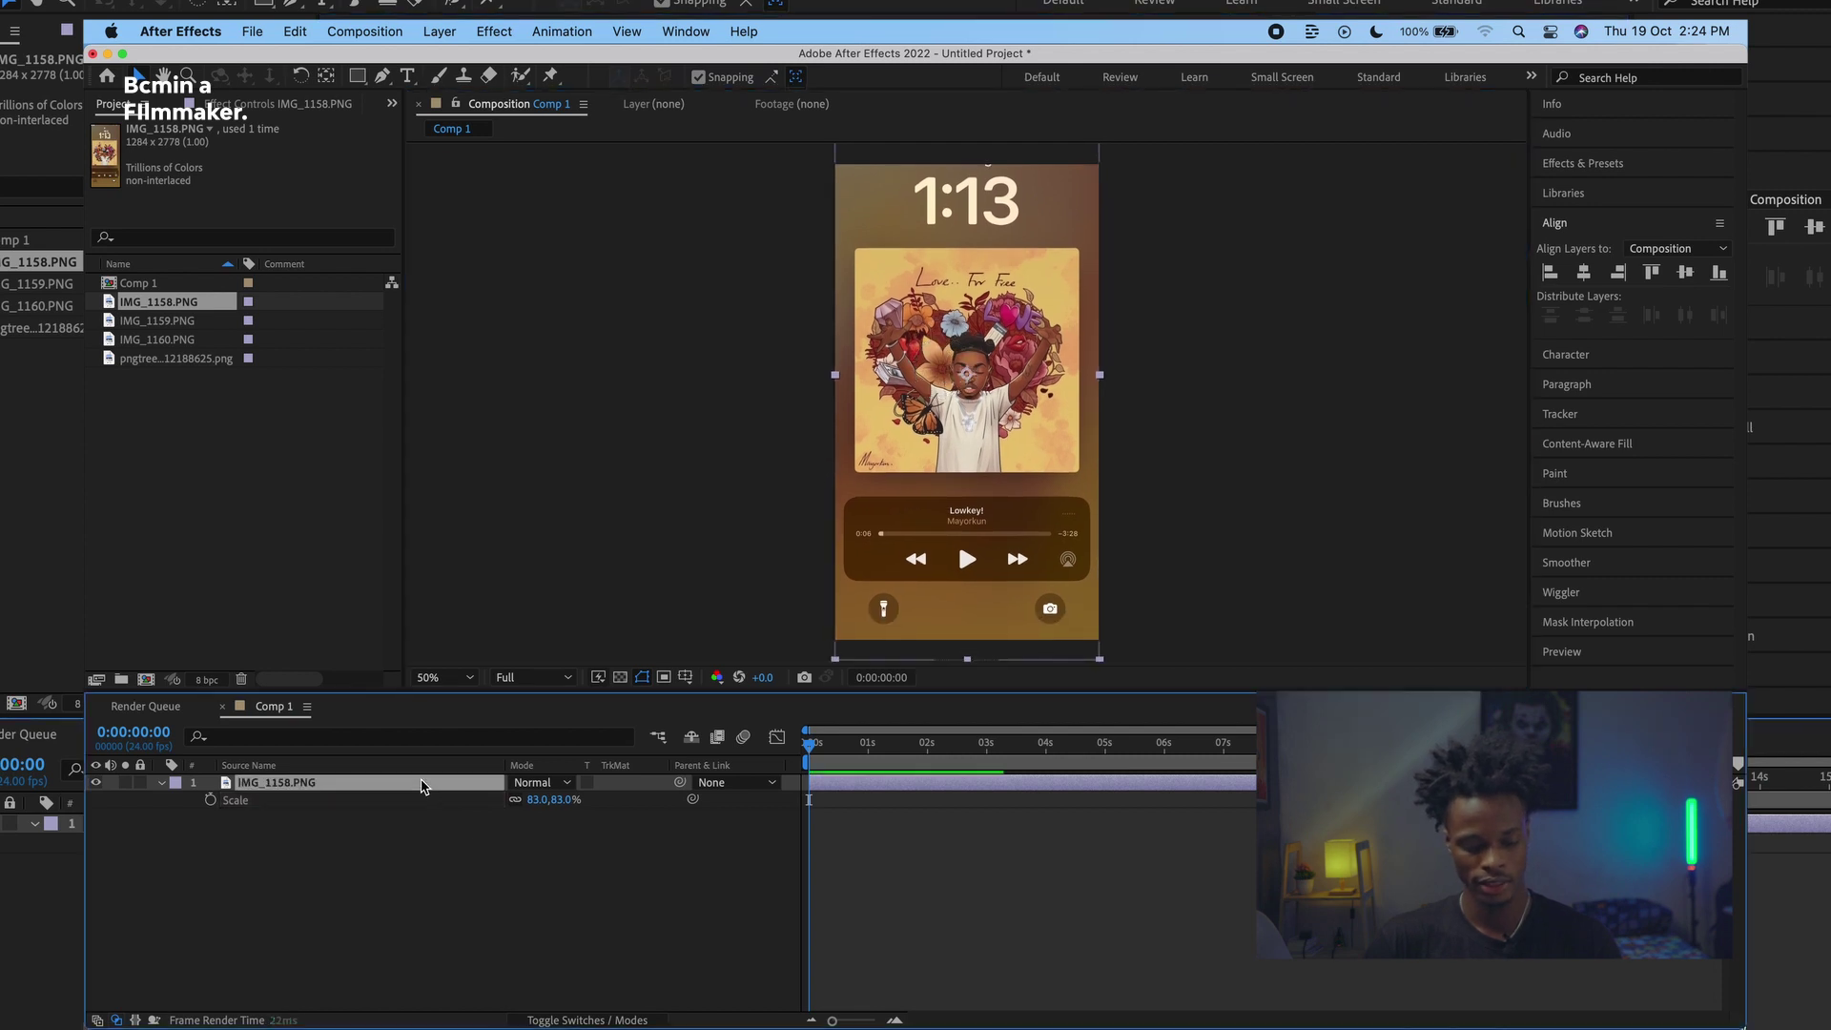
pyautogui.press('super+shift+c')
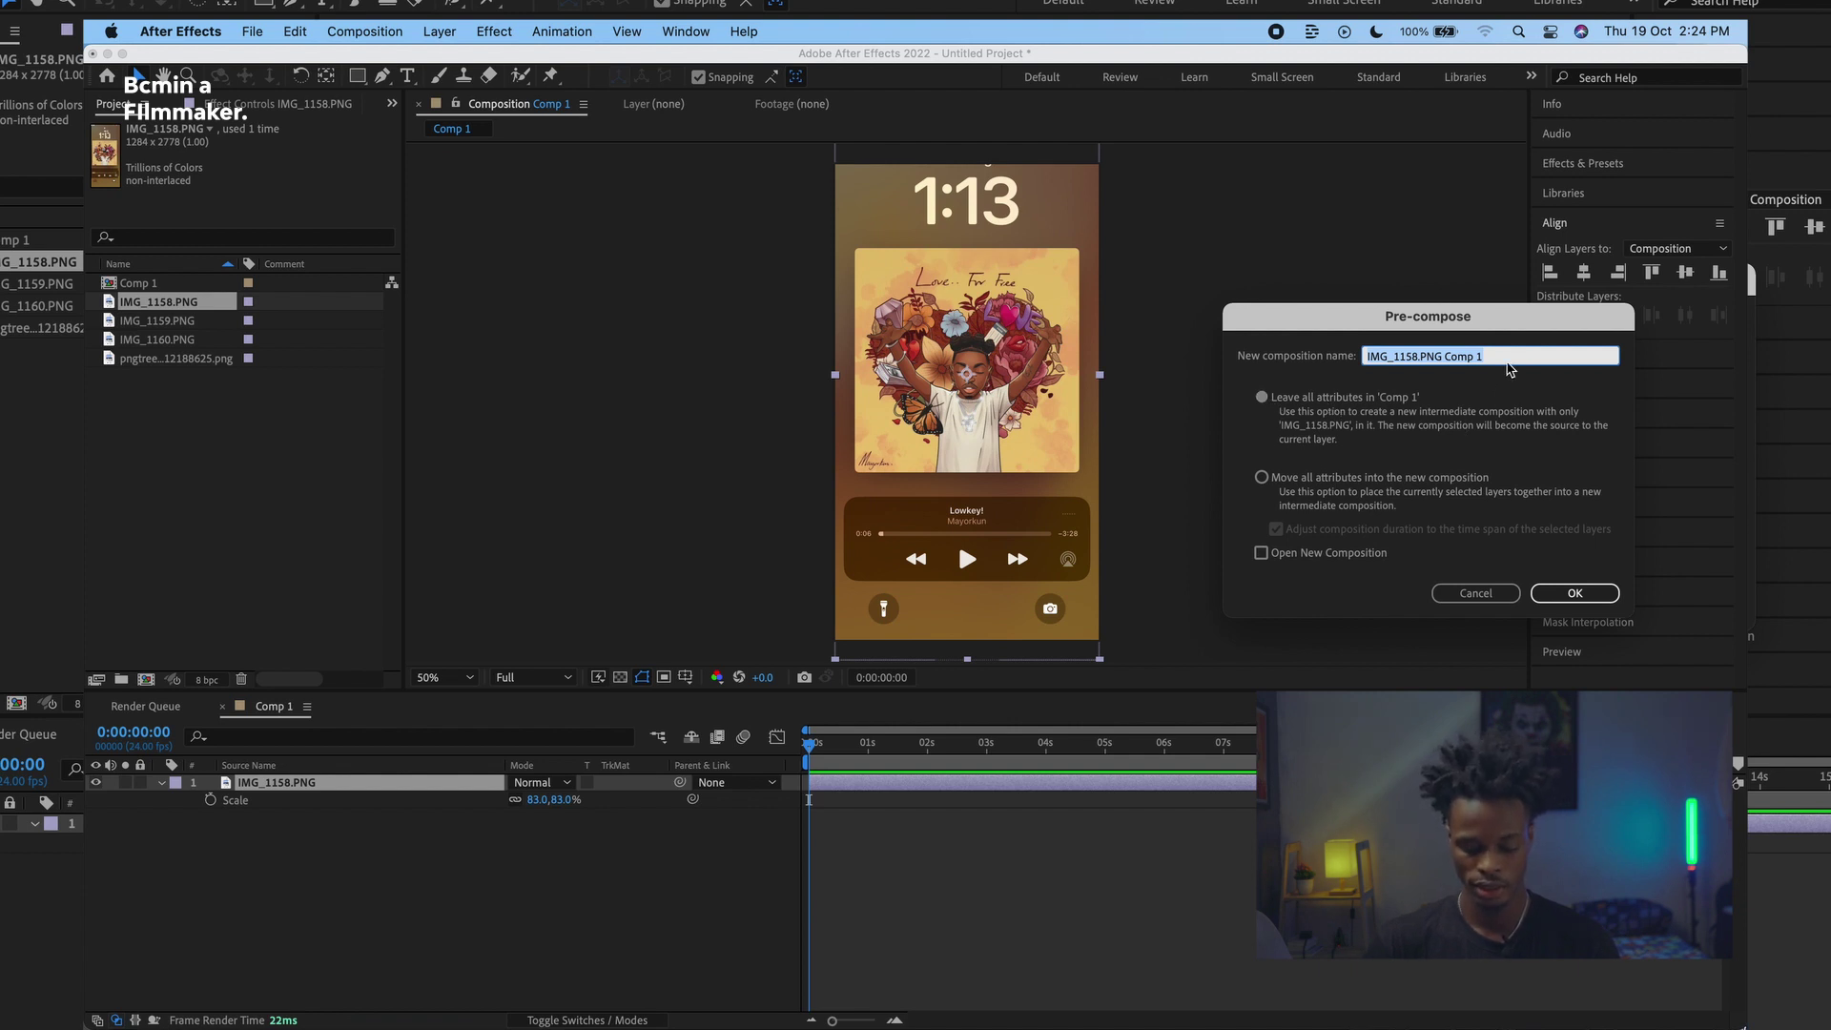
pyautogui.write('Pl')
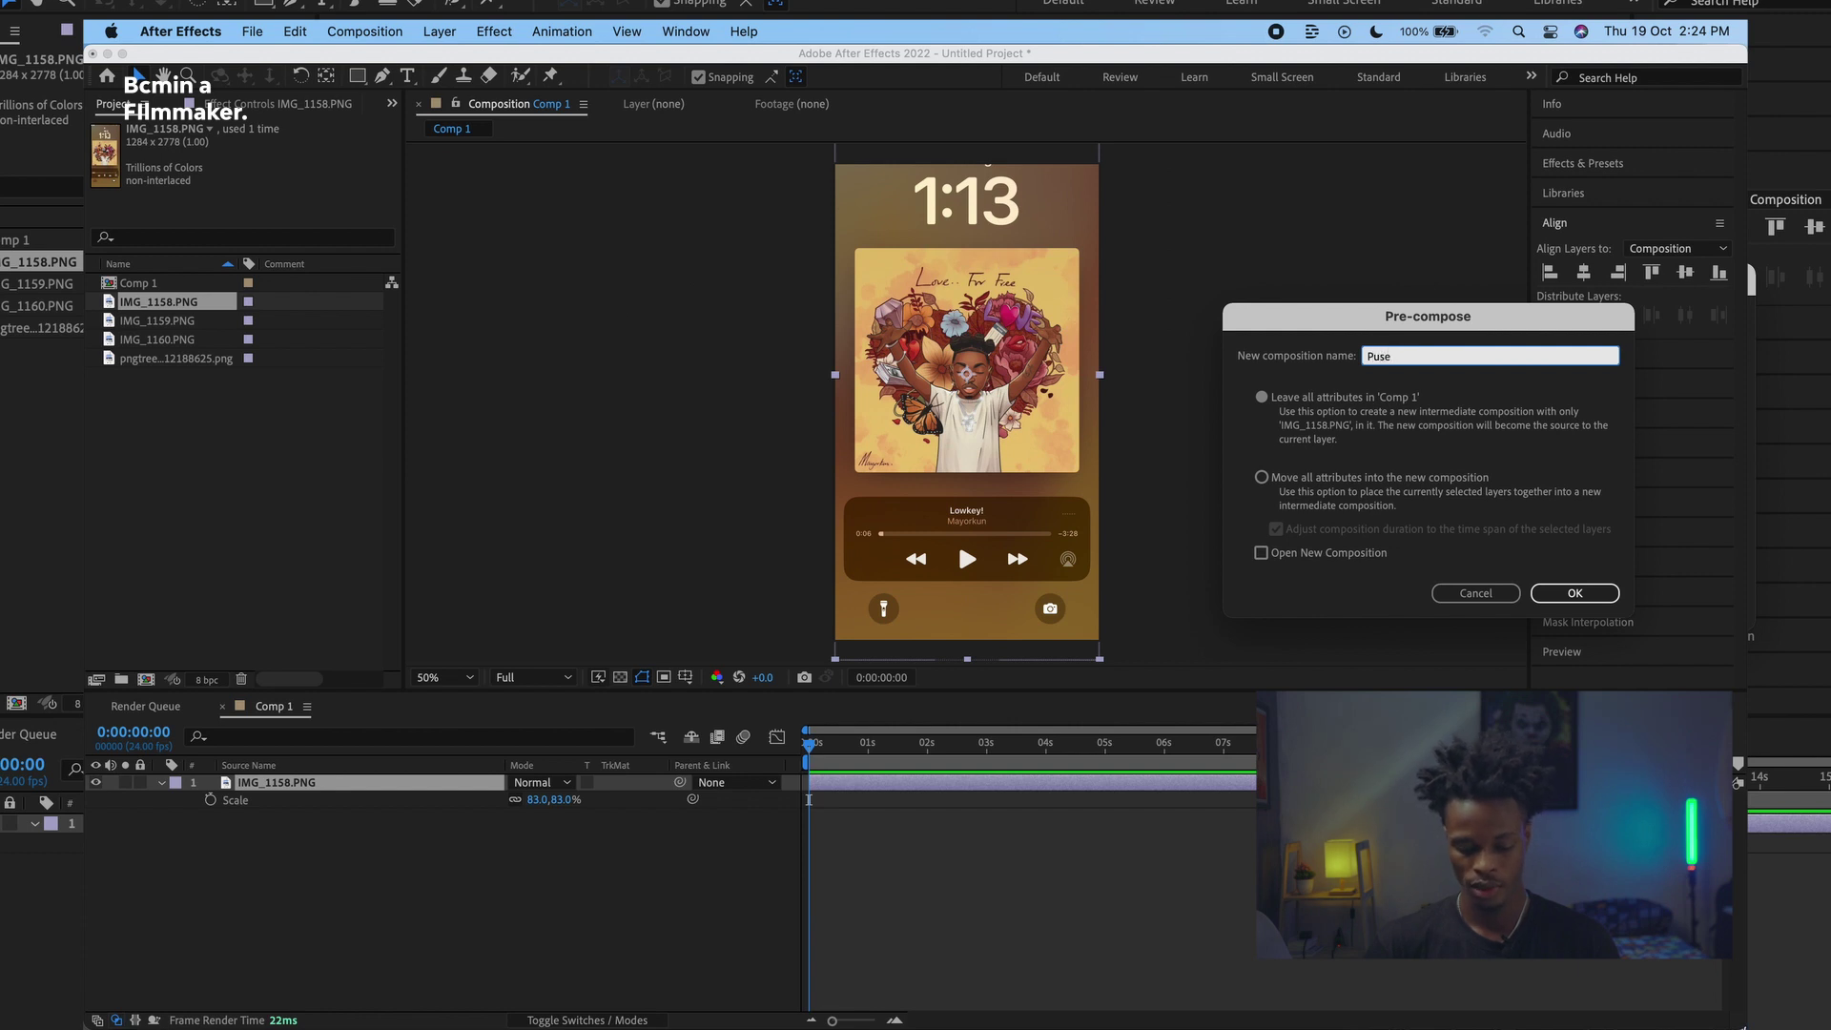
pyautogui.press('Return')
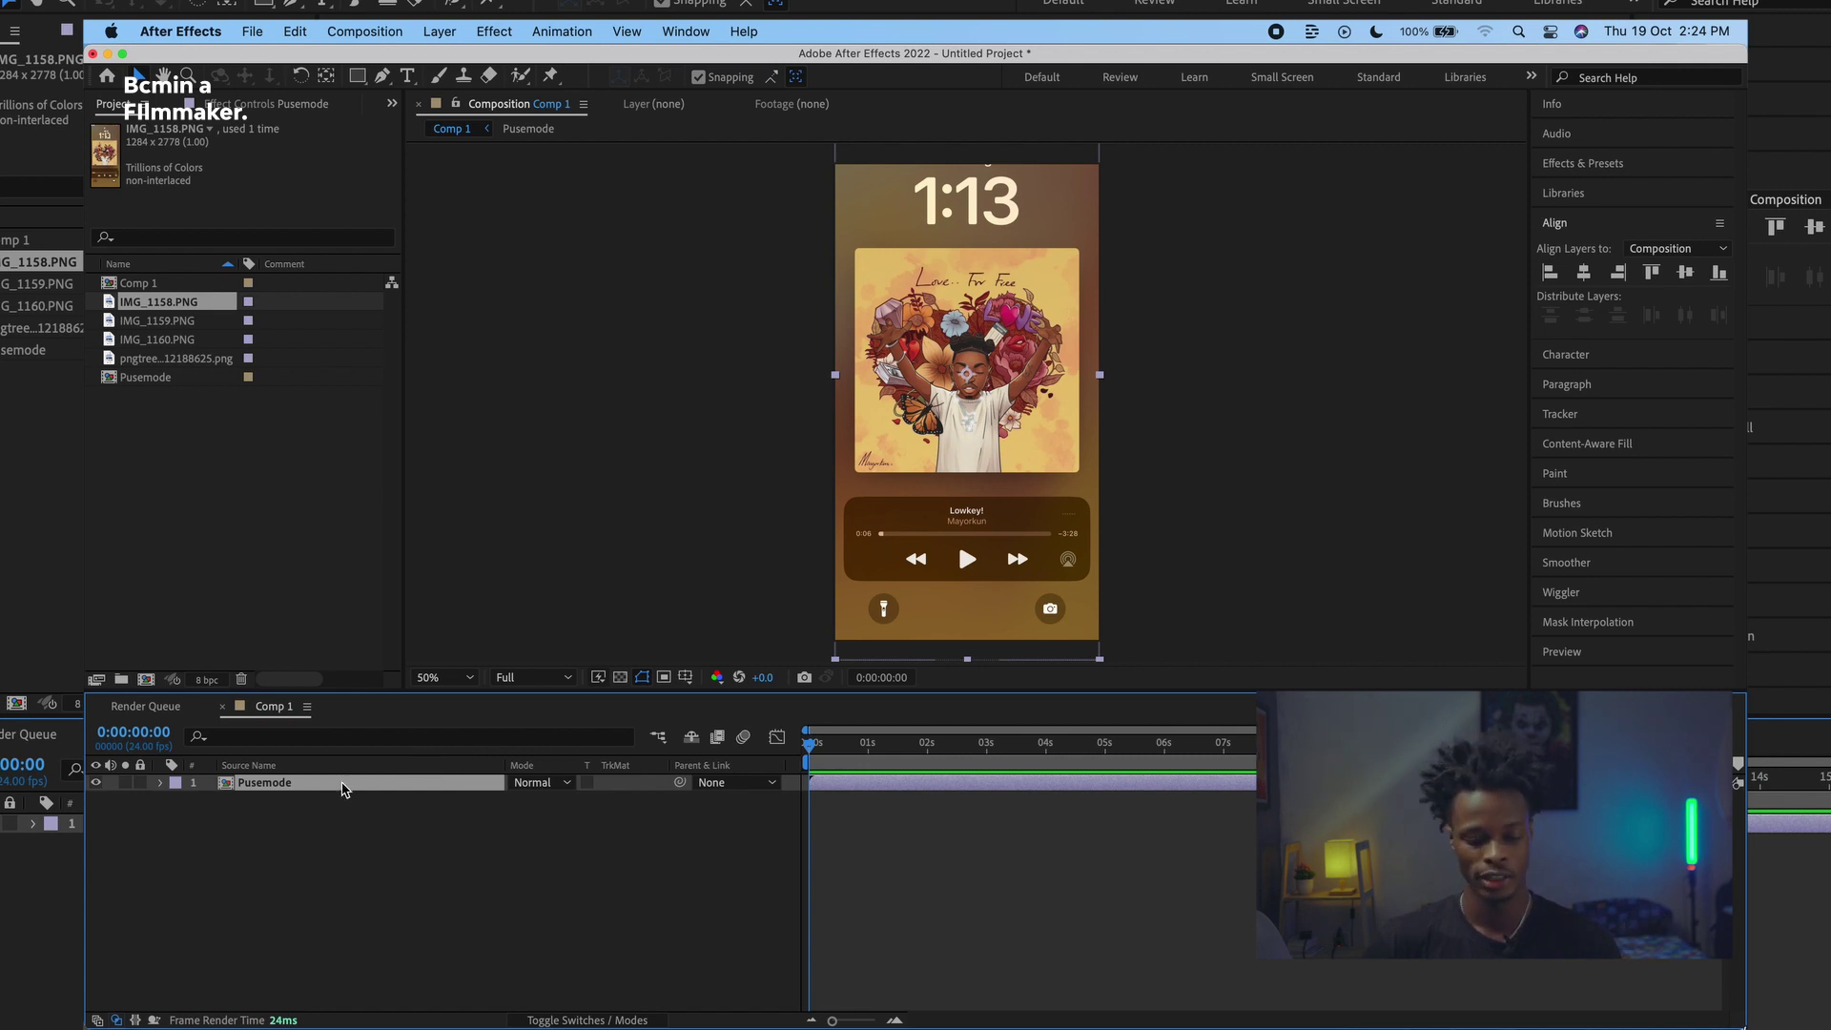
# Step: Add a shape layer and draw rectangles about 905 × 907 px over the album art and about 971 × 308 px over the player controls
pyautogui.click(439, 31)
pyautogui.moveTo(452, 69)
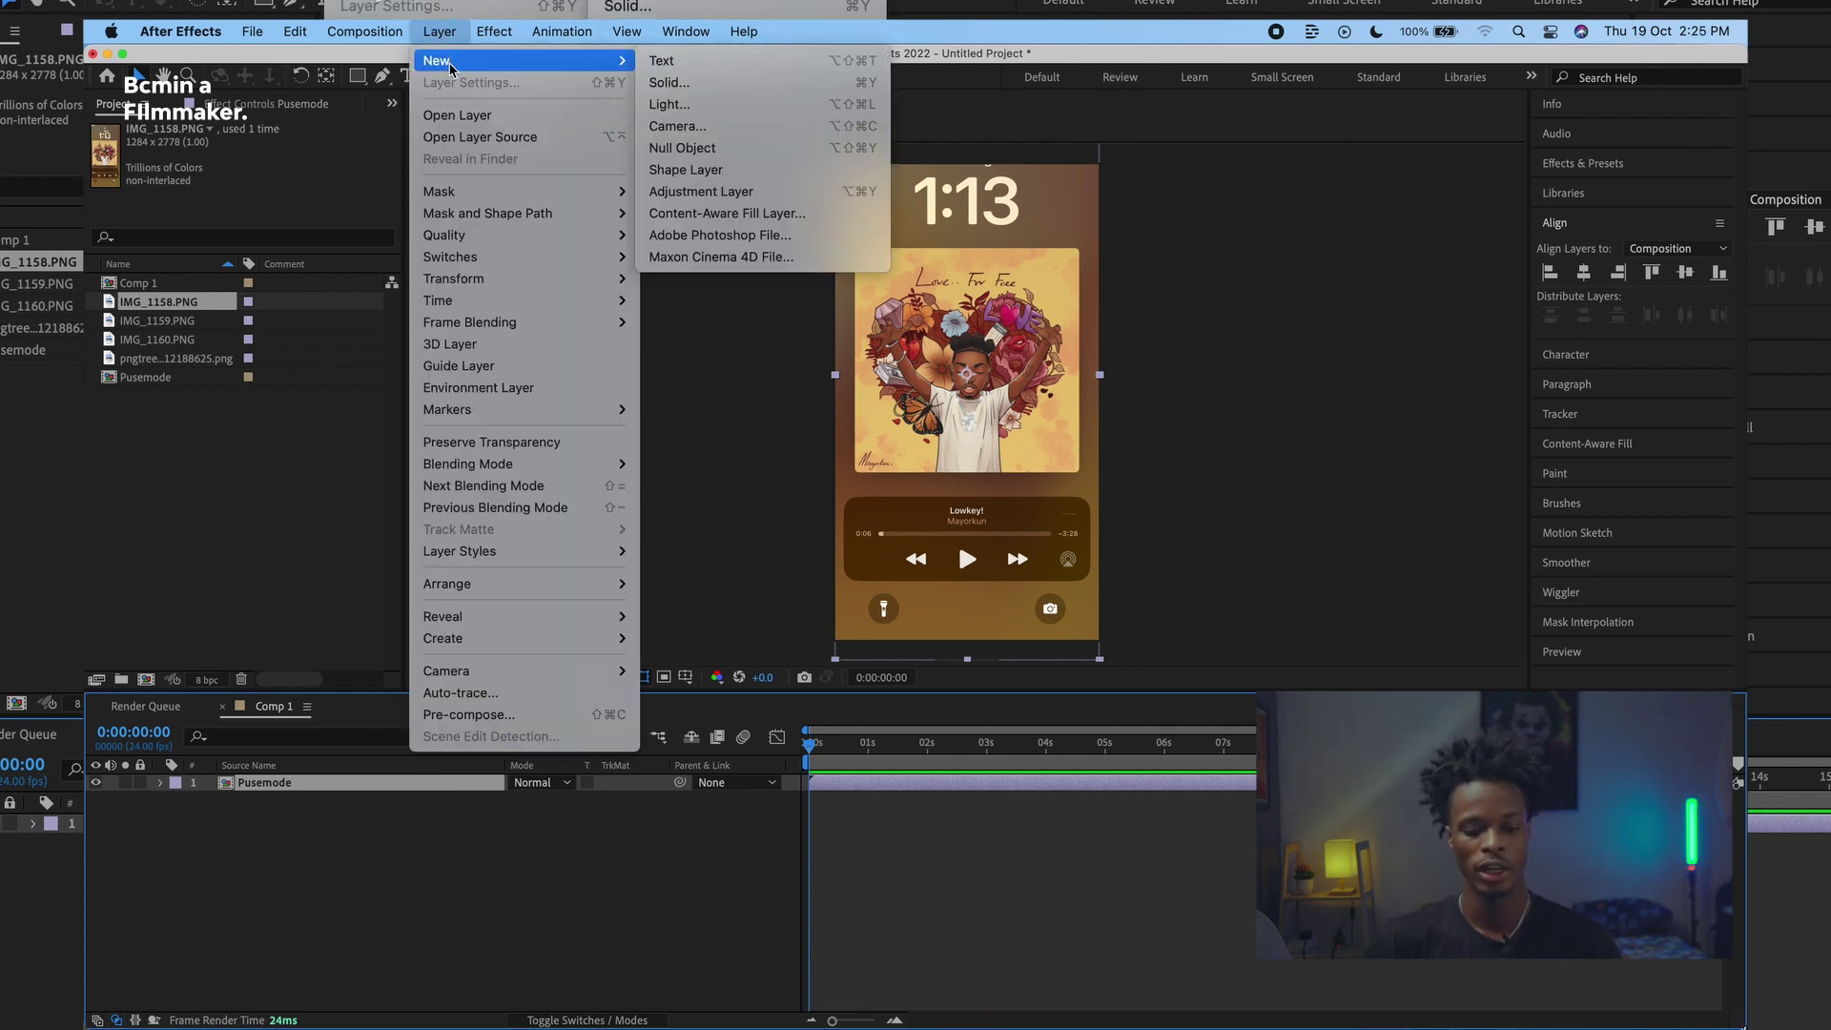
pyautogui.click(722, 169)
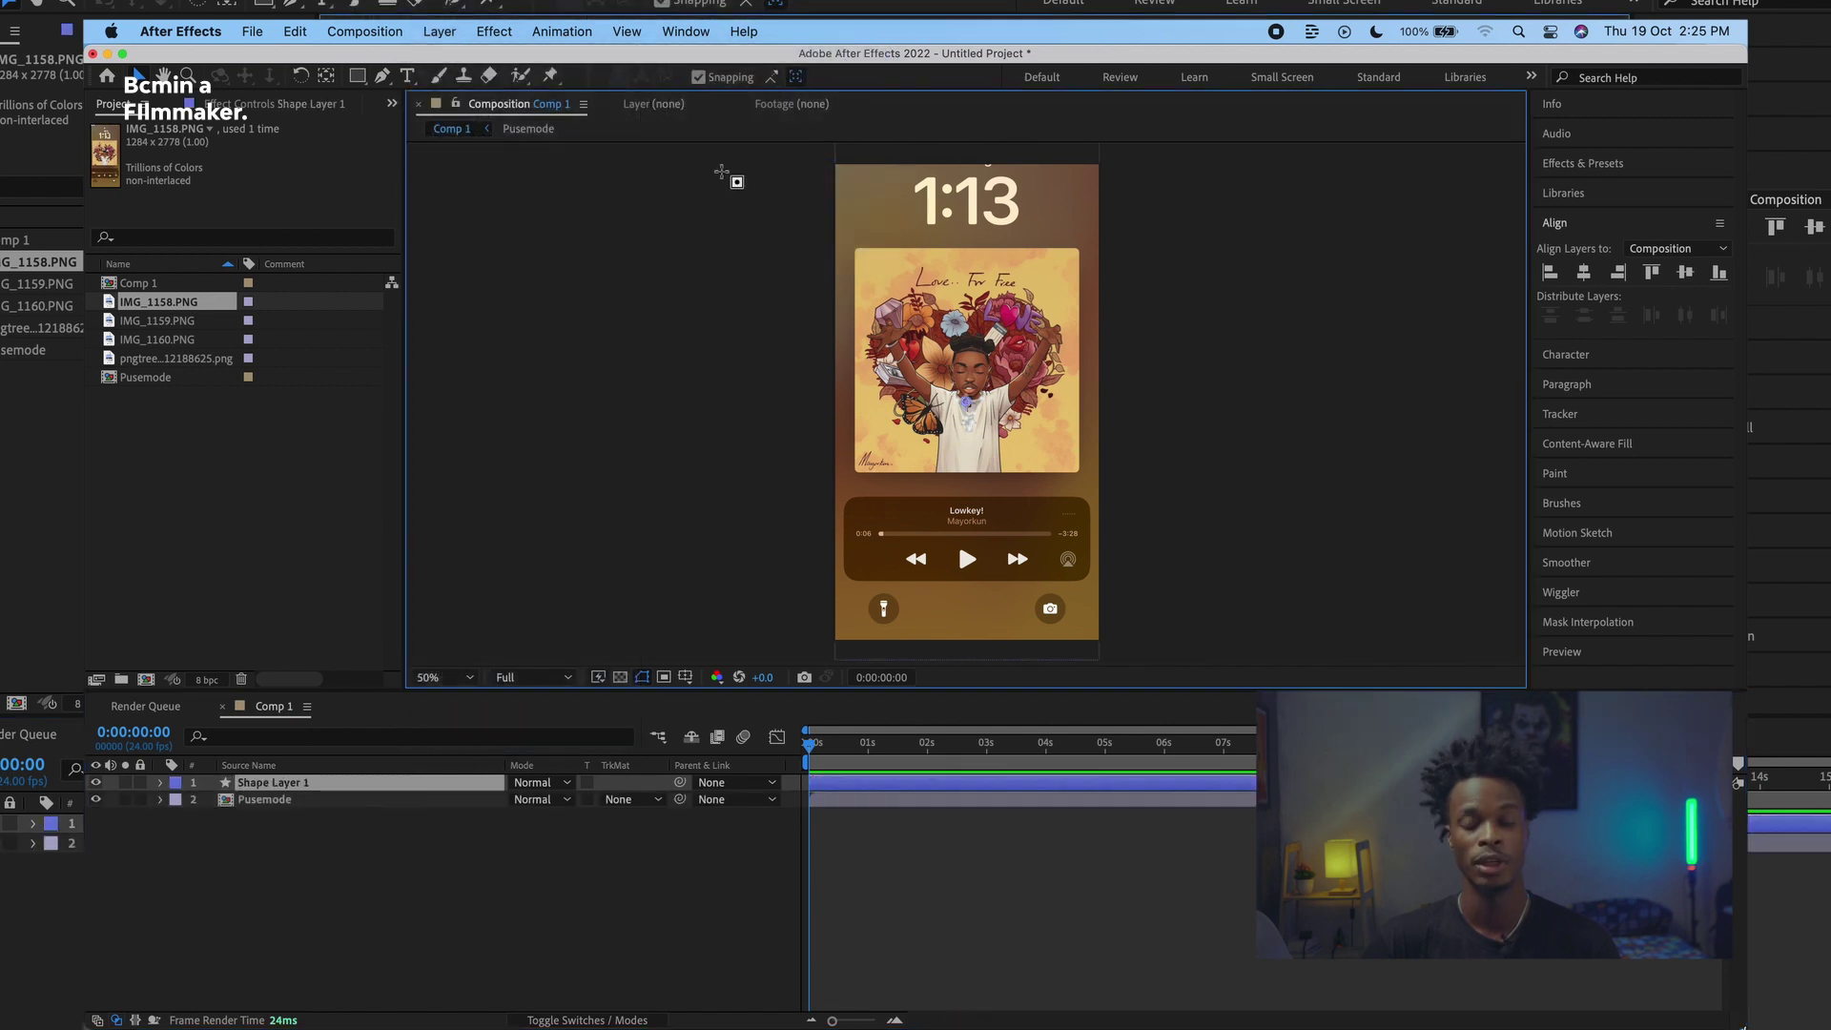
pyautogui.press('q')
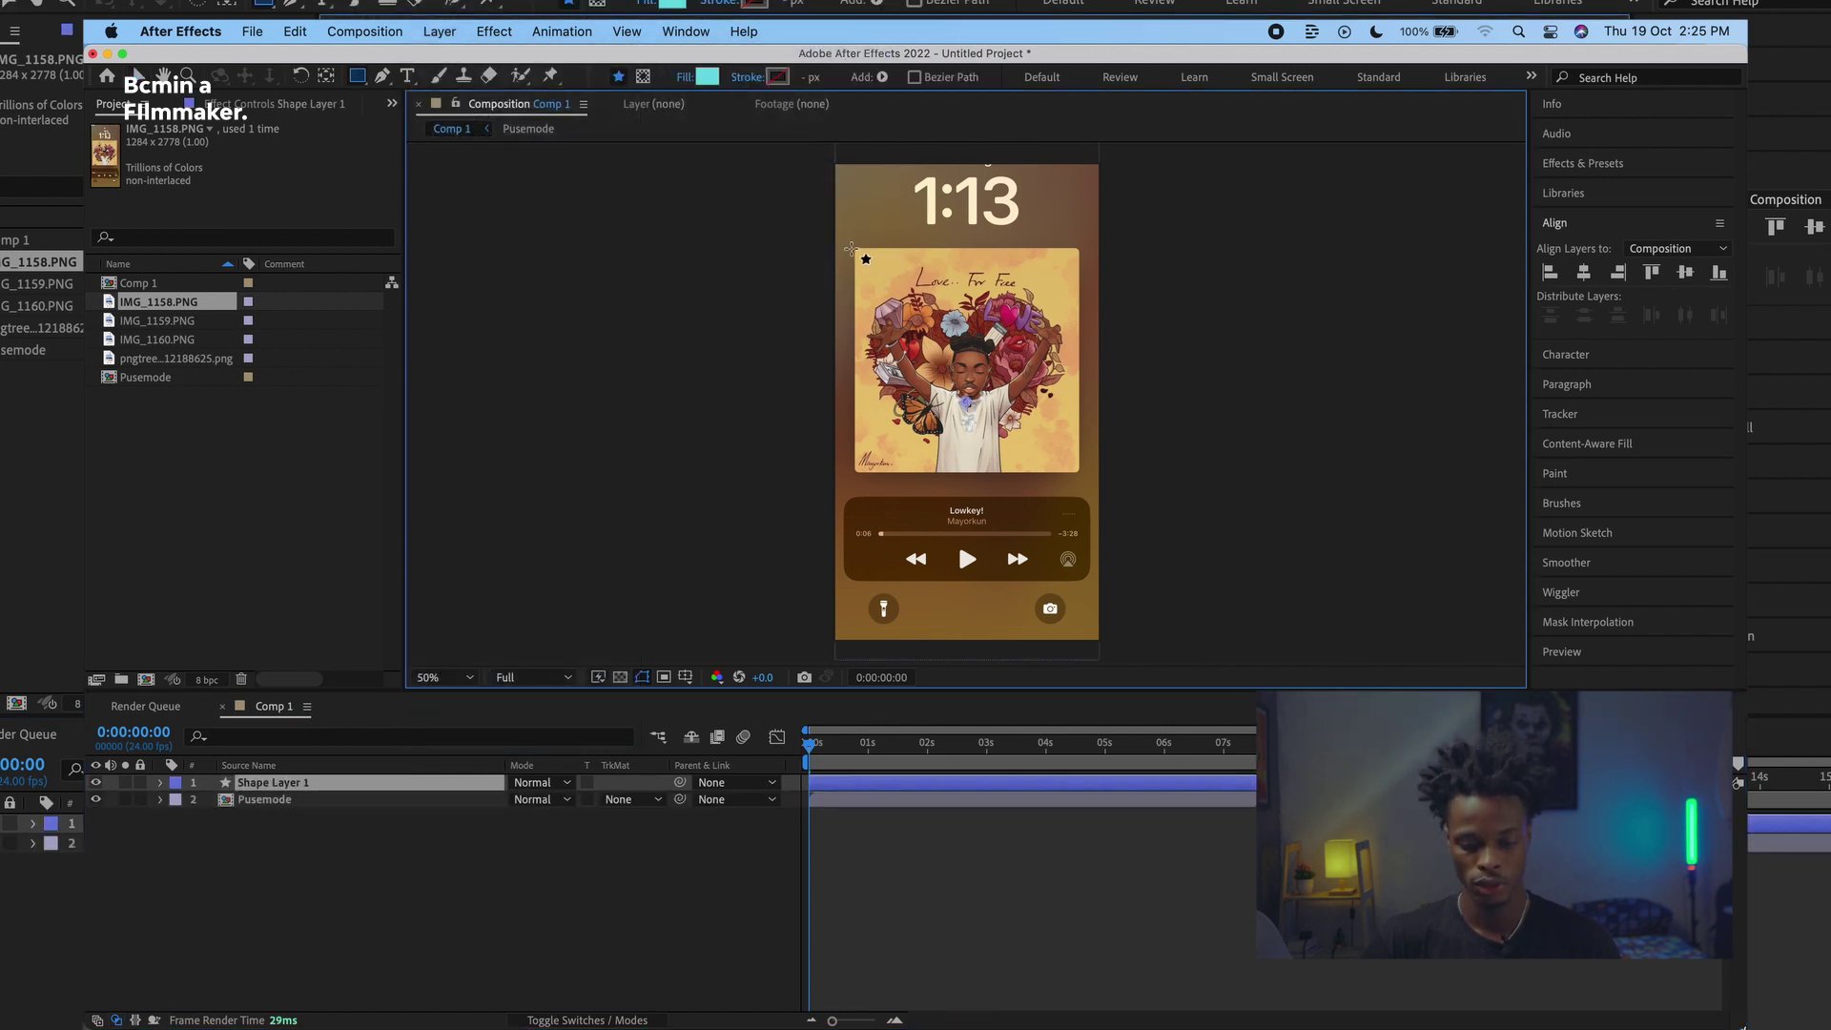
pyautogui.moveTo(855, 249); pyautogui.dragTo(1079, 472)
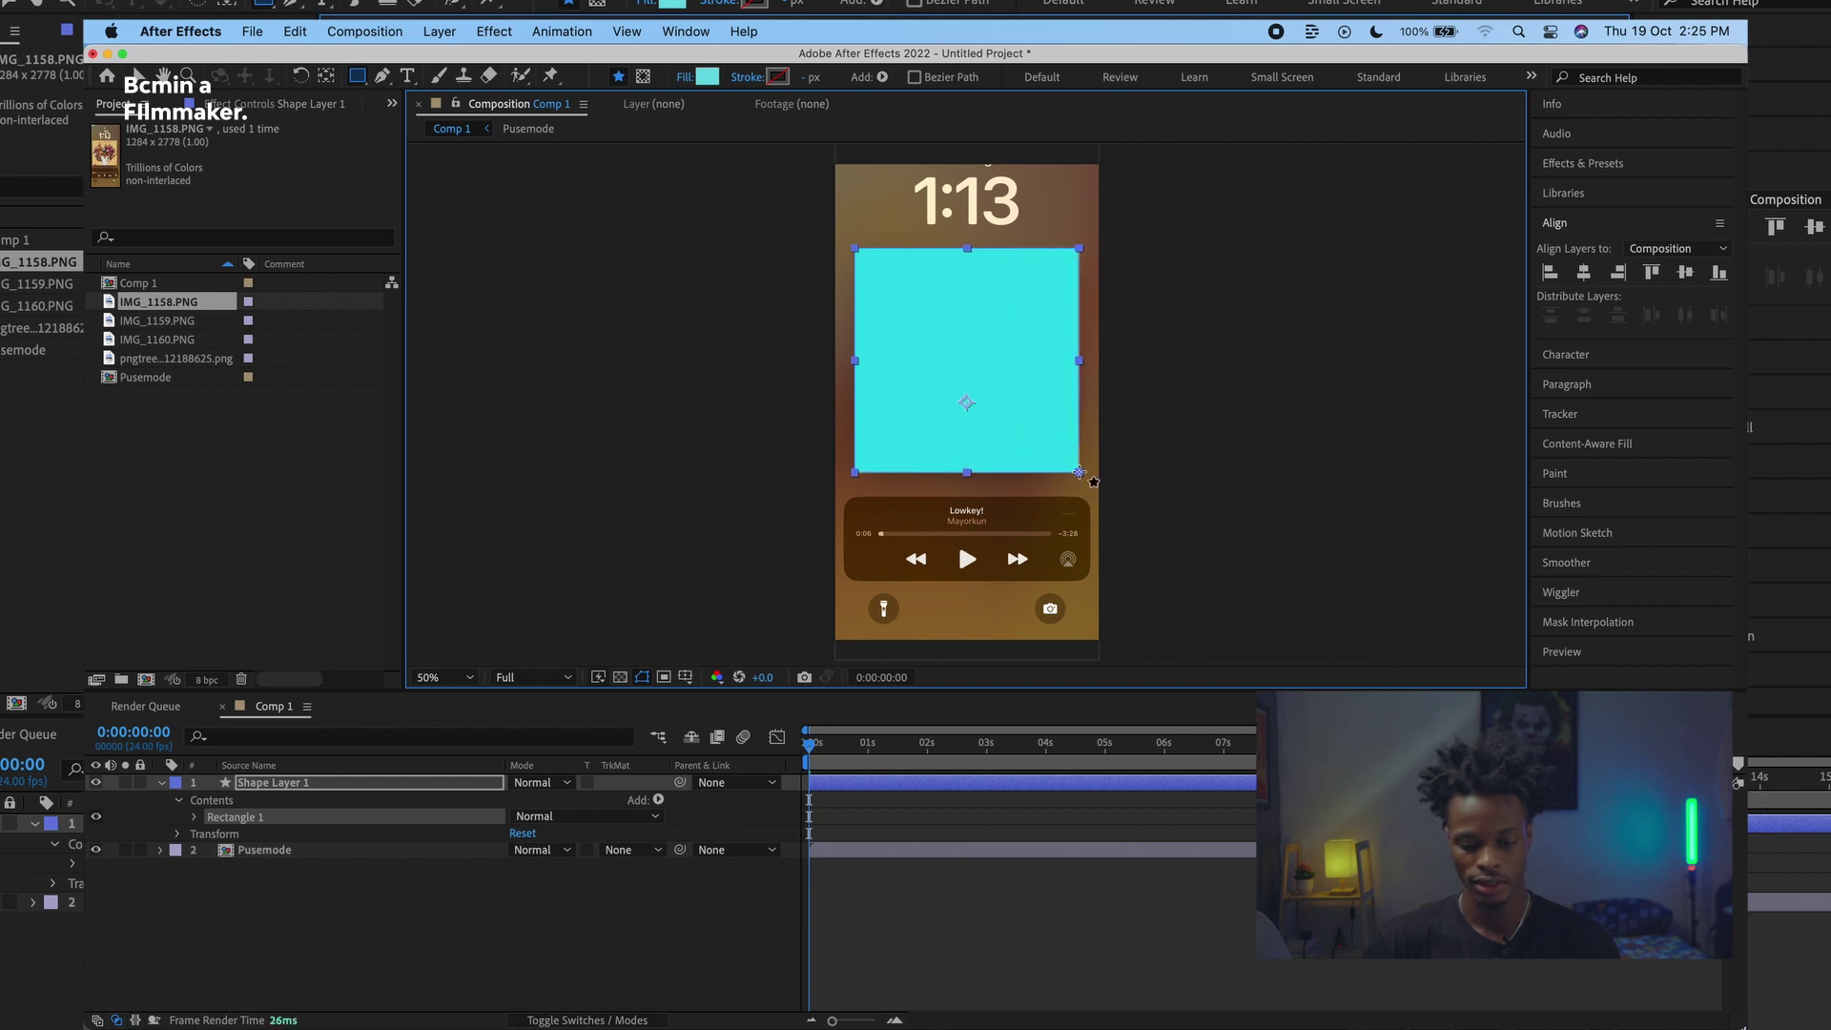
pyautogui.moveTo(848, 501); pyautogui.dragTo(1087, 577)
# Step: Set the roundness of Rectangle 1 over the album art to 102
pyautogui.click(195, 834)
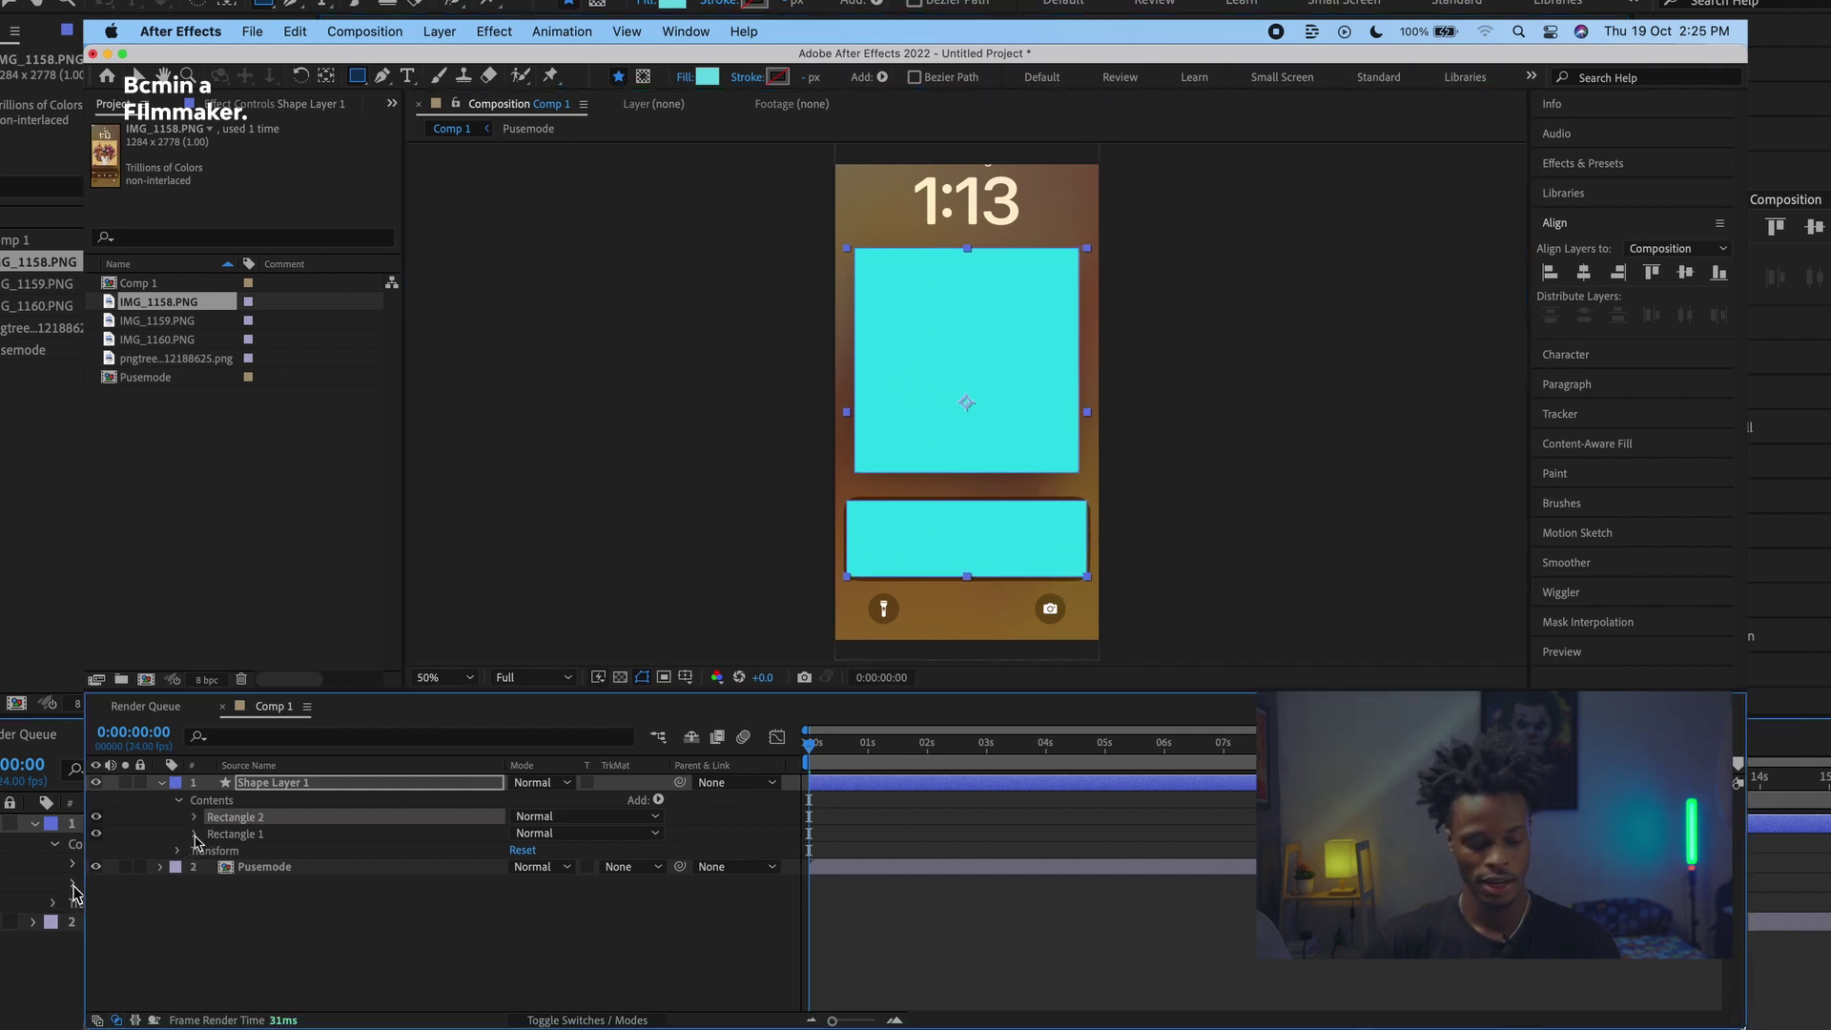
pyautogui.click(215, 852)
pyautogui.click(212, 850)
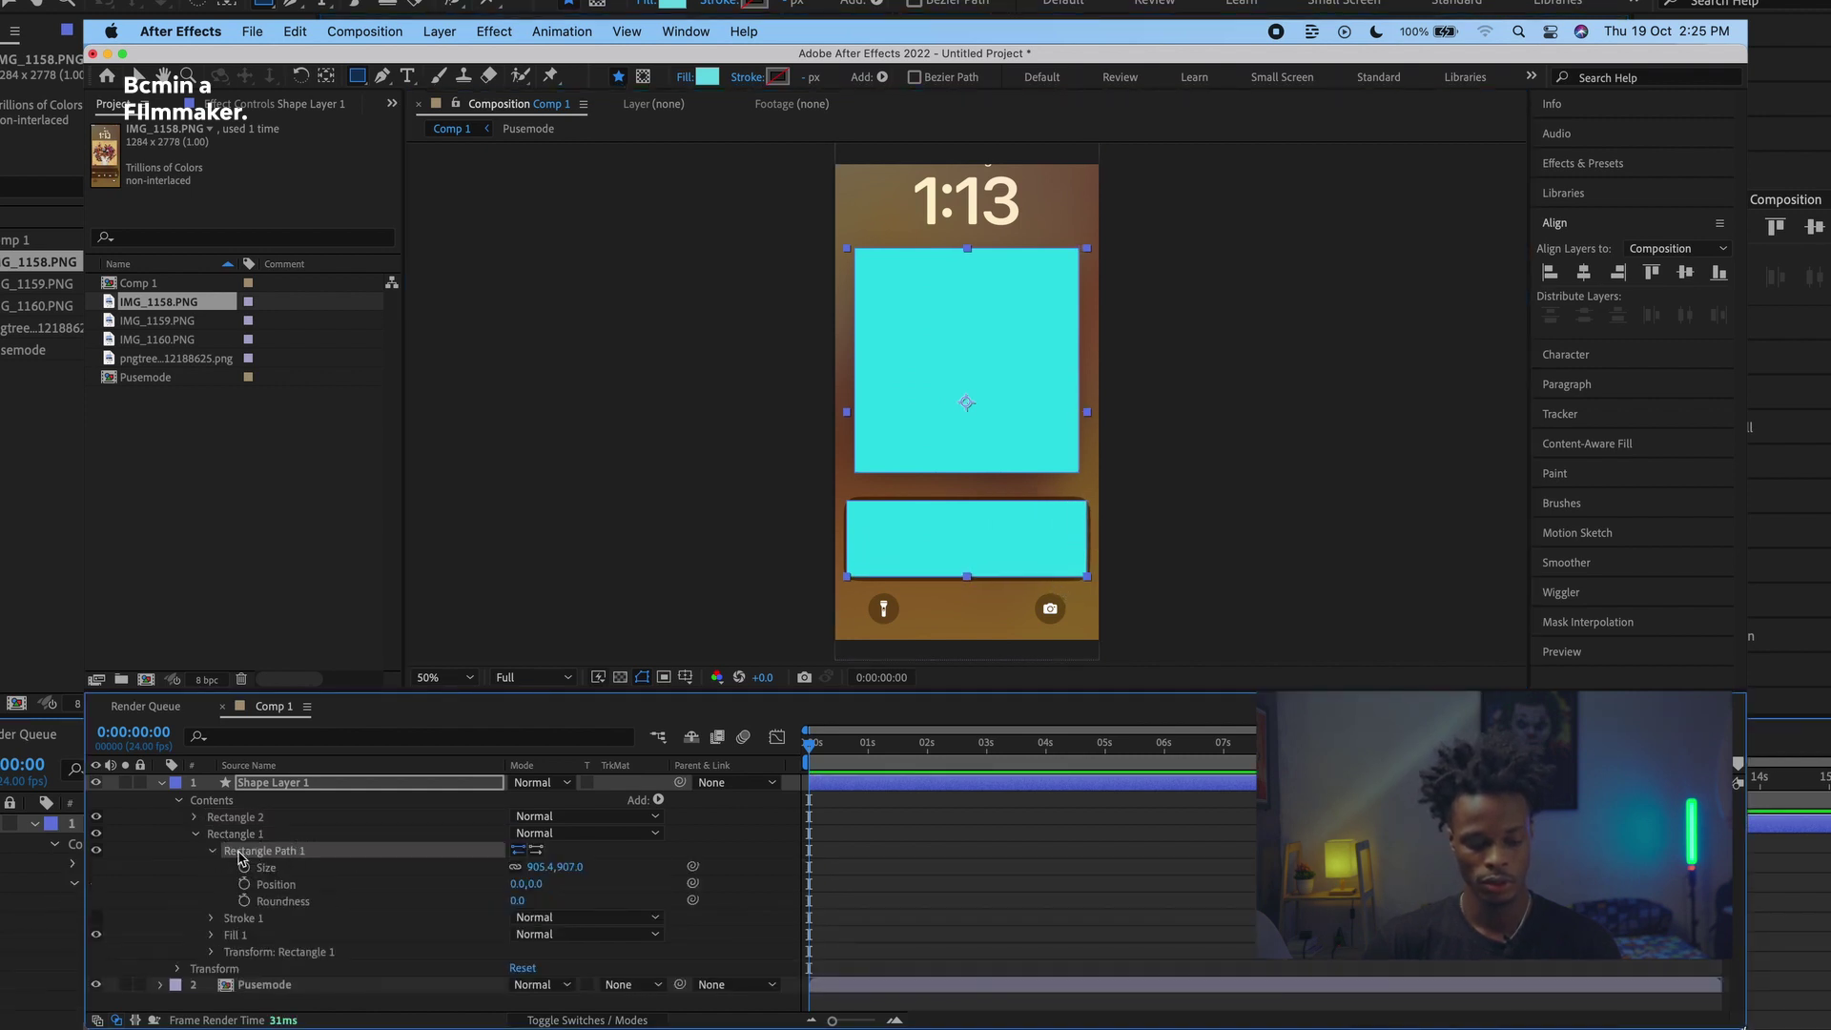
pyautogui.moveTo(522, 901); pyautogui.dragTo(623, 898)
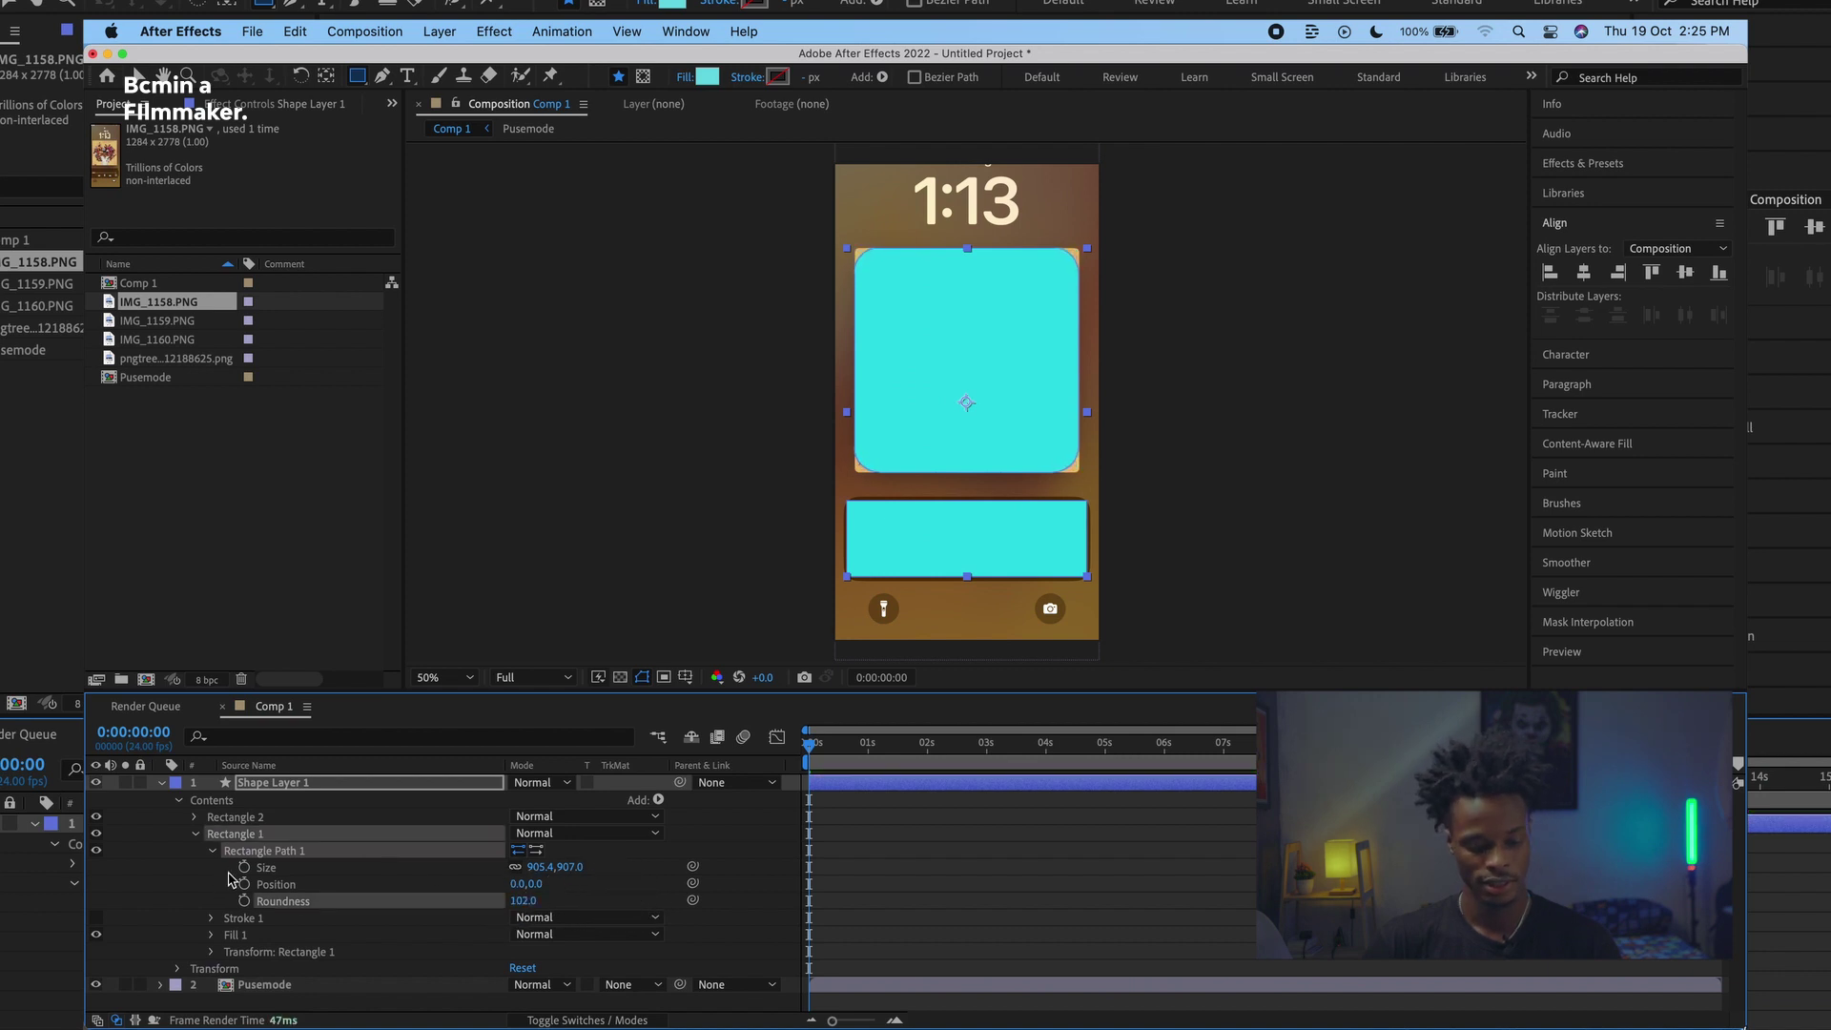
# Step: Set the roundness of Rectangle 2 over the player controls to about 70 and collapse the shape layer's properties
pyautogui.click(195, 817)
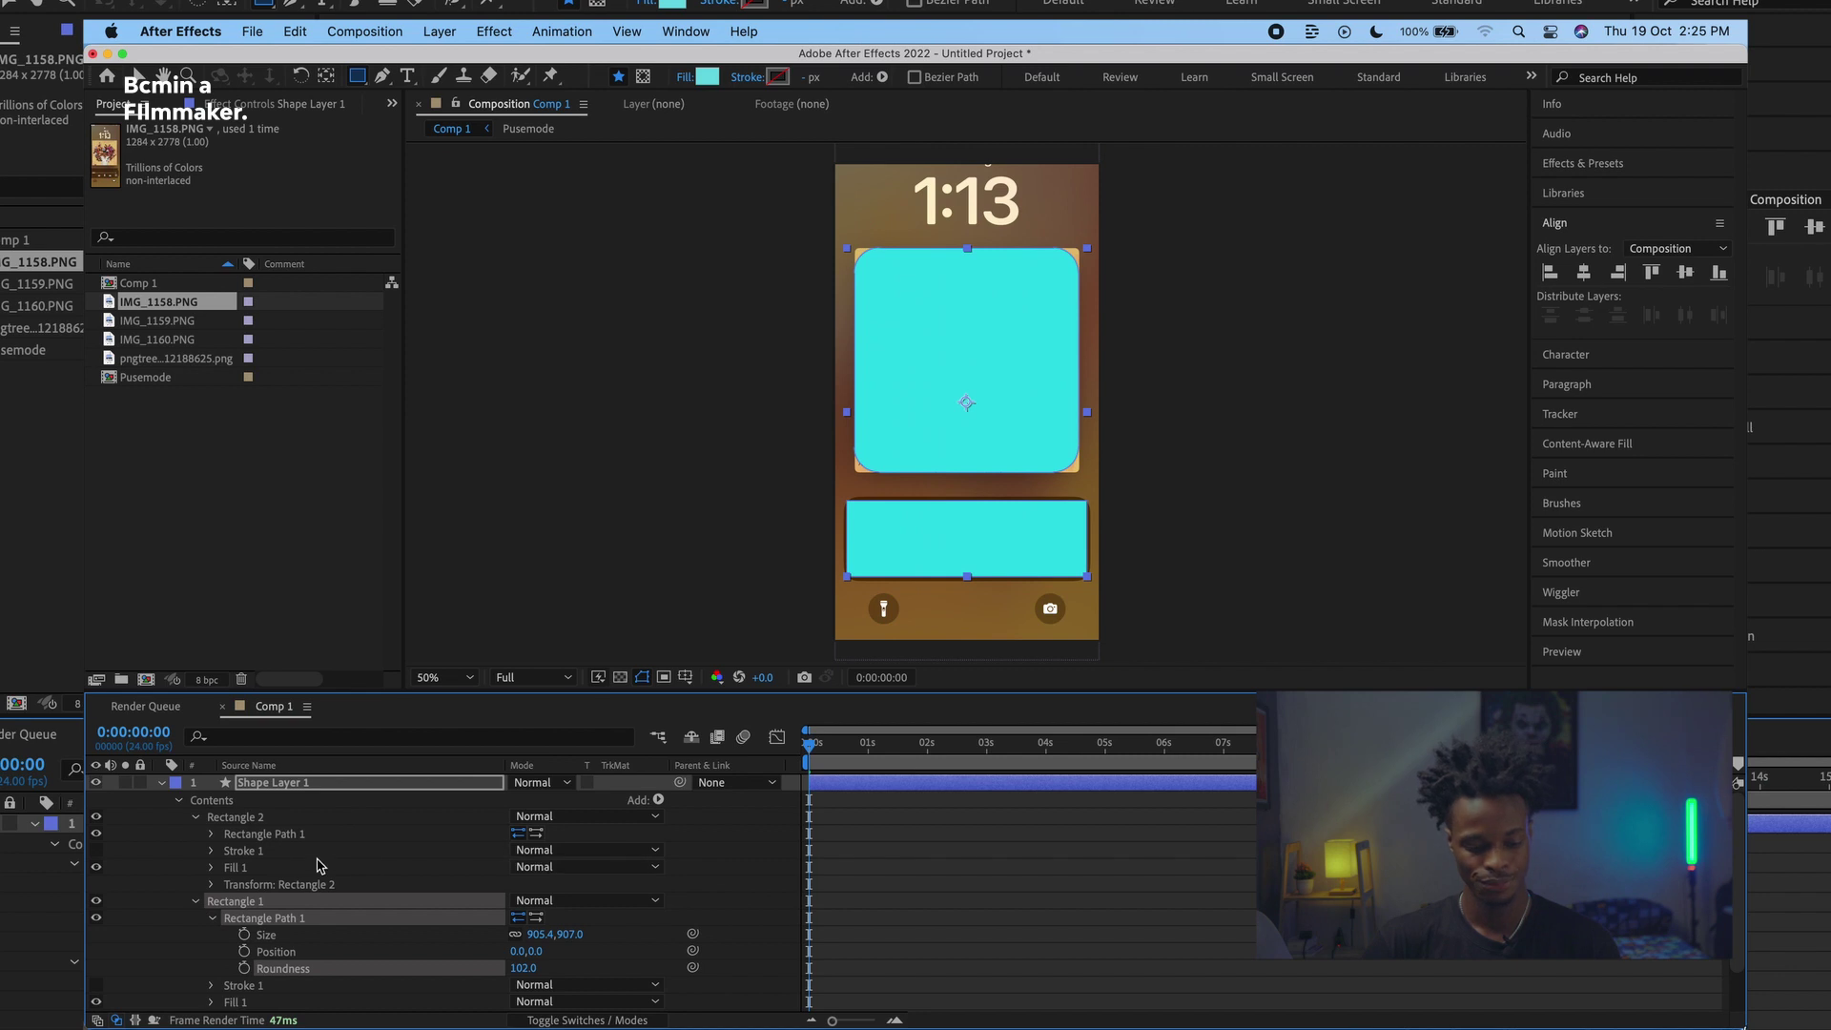
pyautogui.click(212, 835)
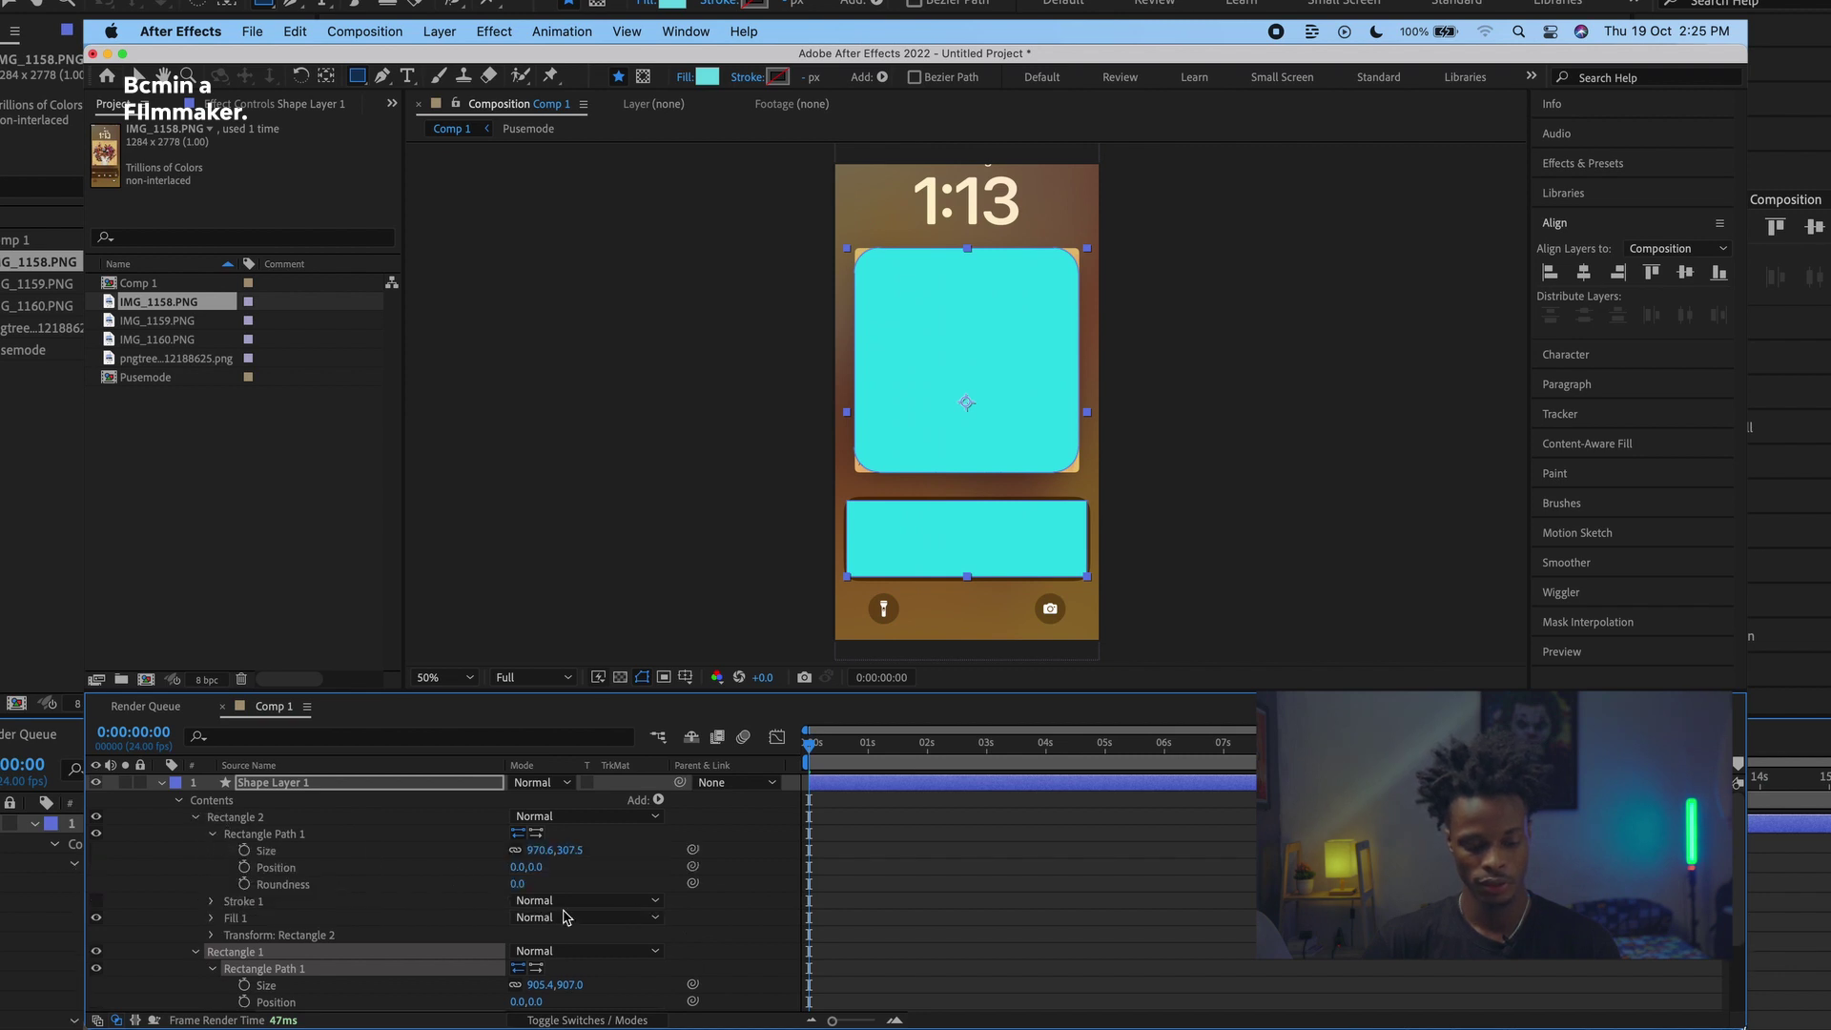
pyautogui.moveTo(520, 884); pyautogui.dragTo(592, 885)
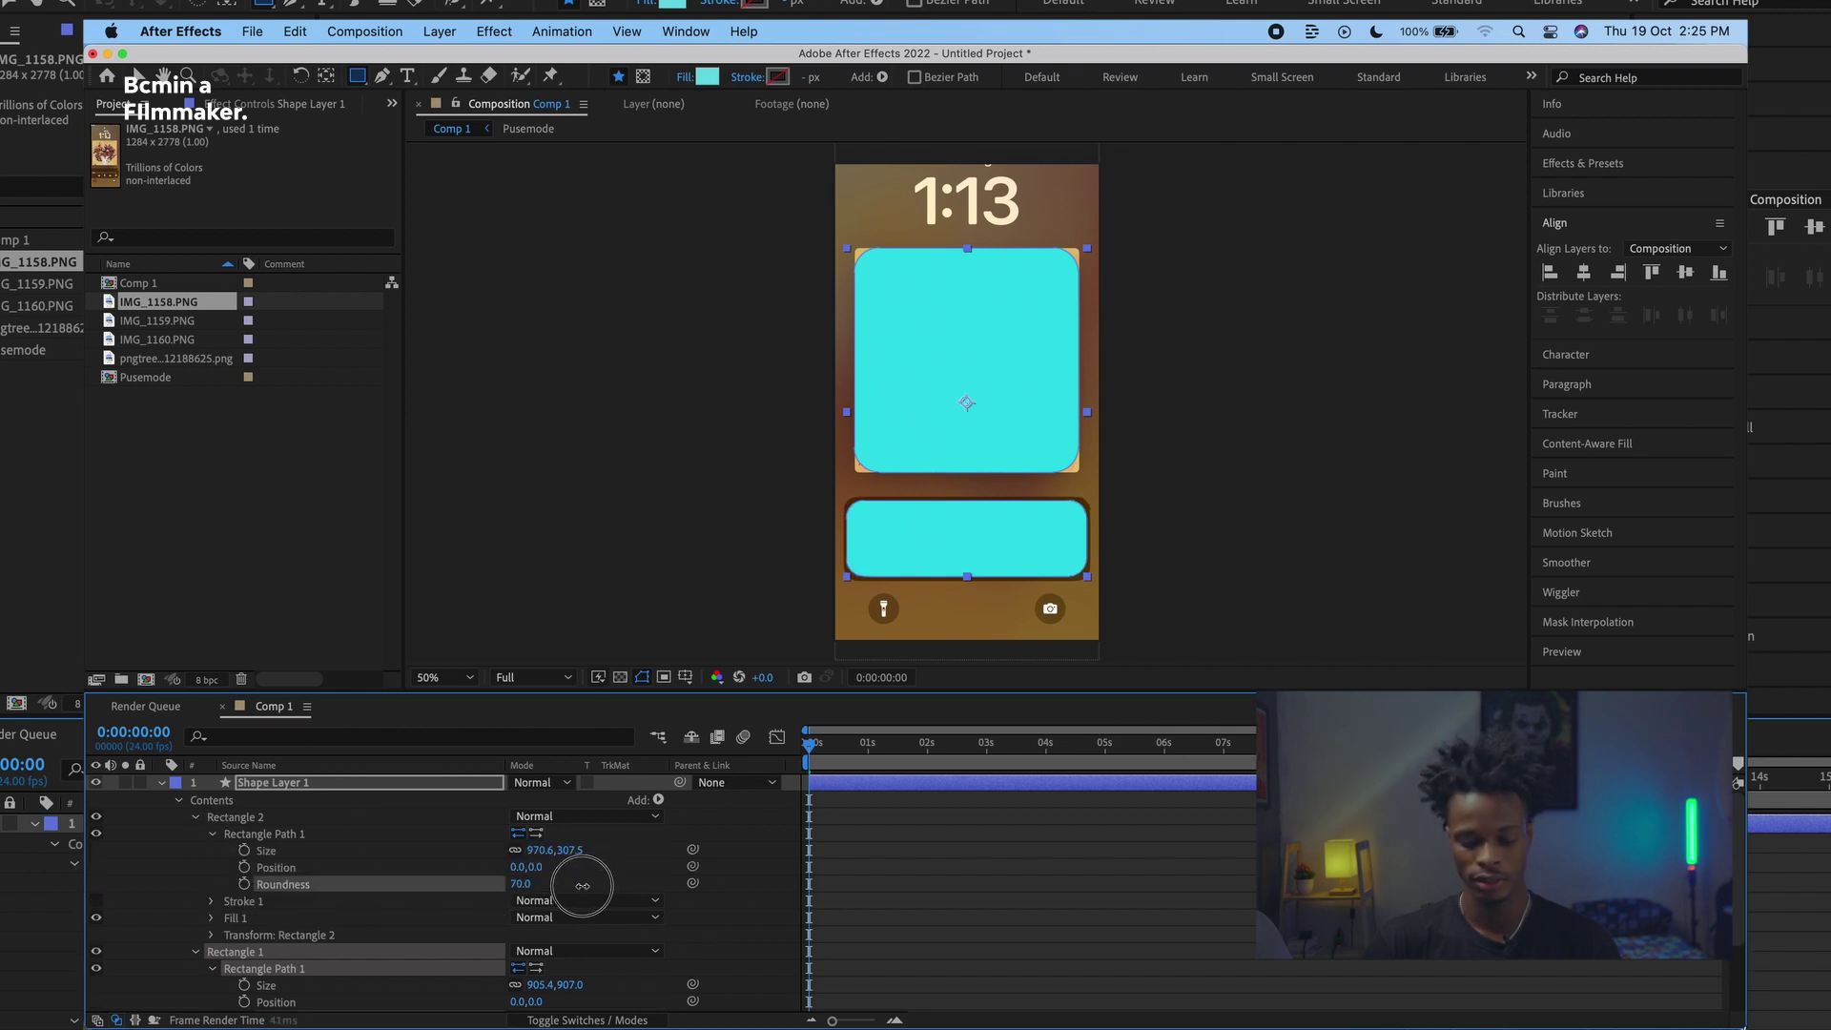
pyautogui.click(162, 783)
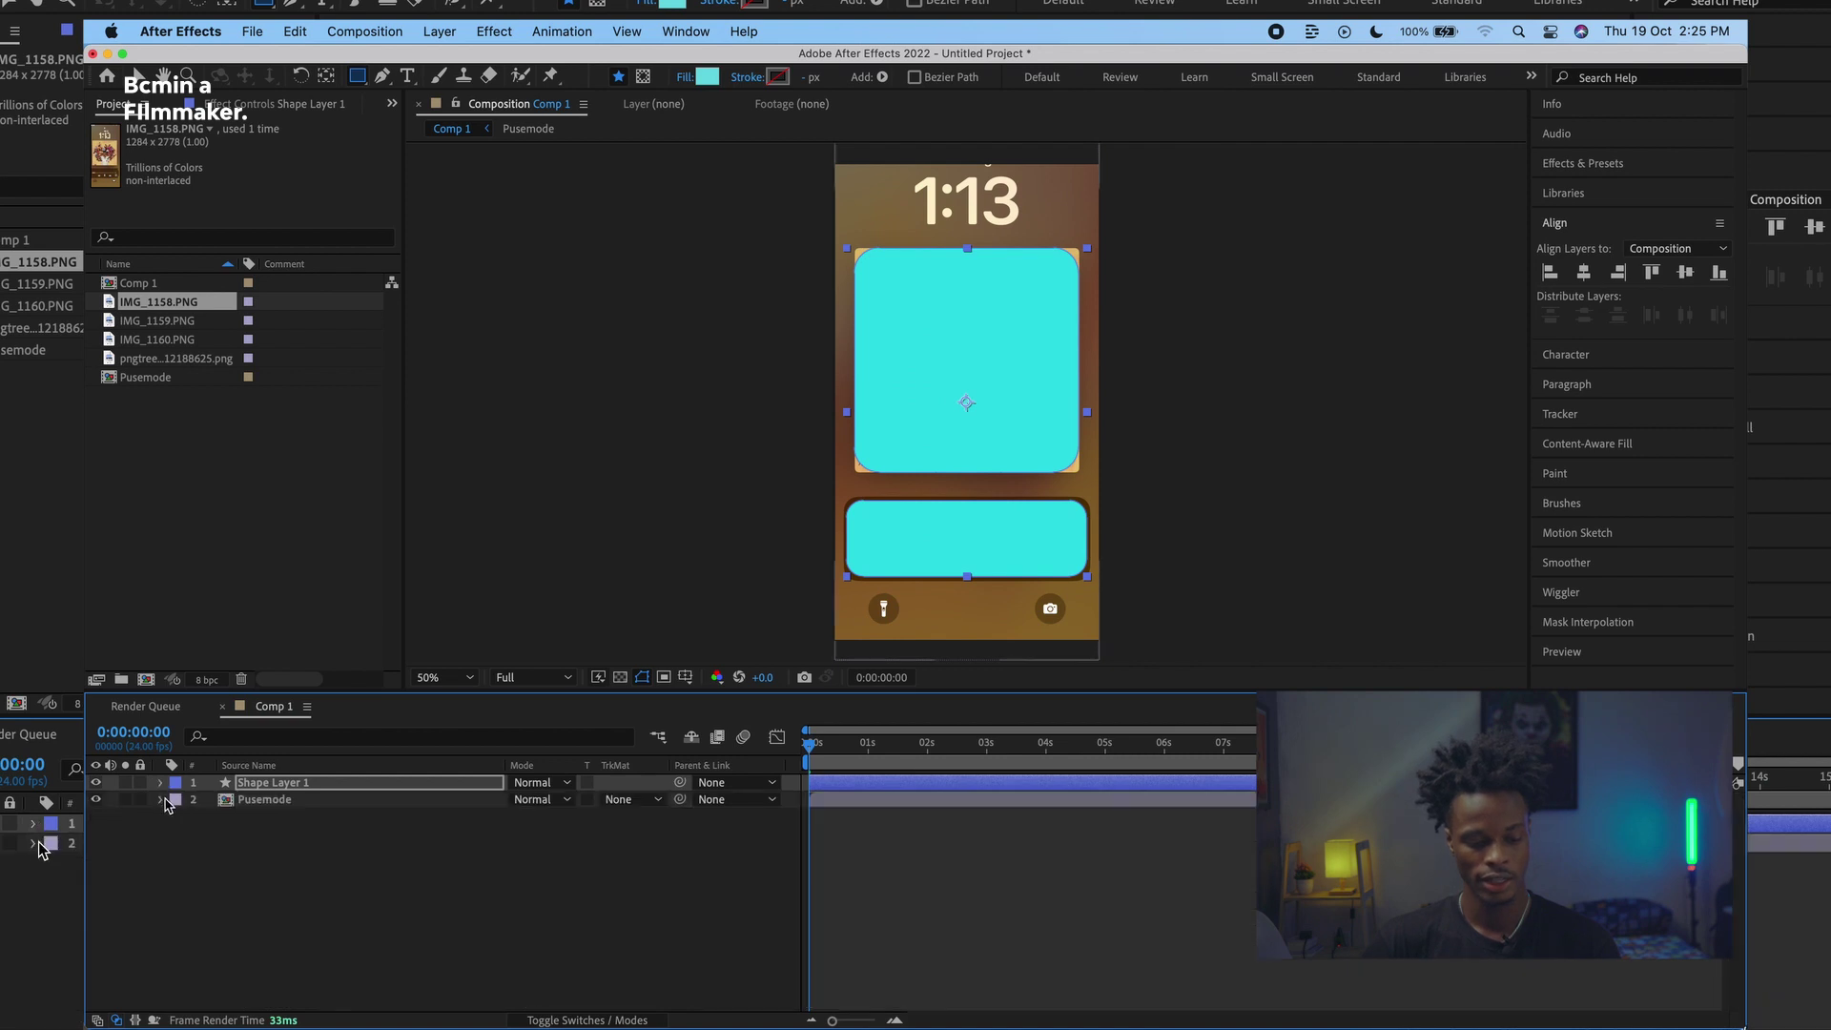
# Step: Set the Pusemode layer's track matte to Alpha Matte "Shape Layer 1"
pyautogui.click(272, 801)
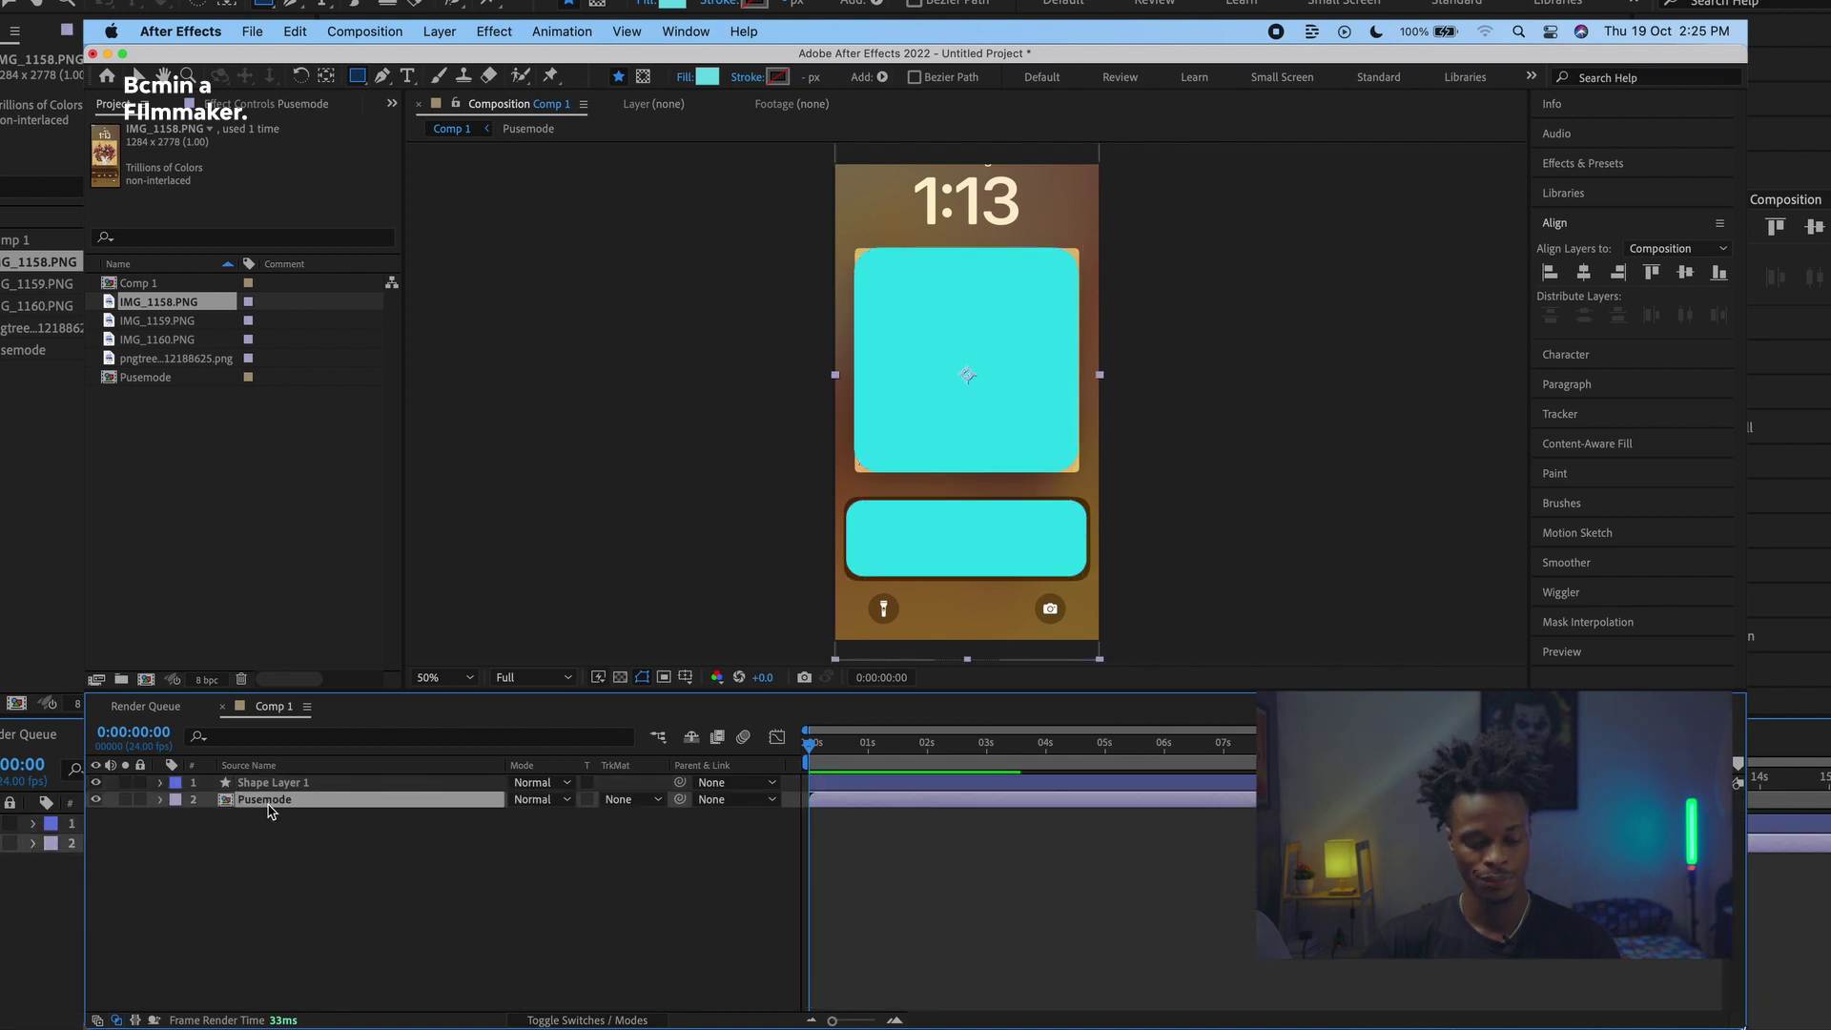
pyautogui.click(622, 1020)
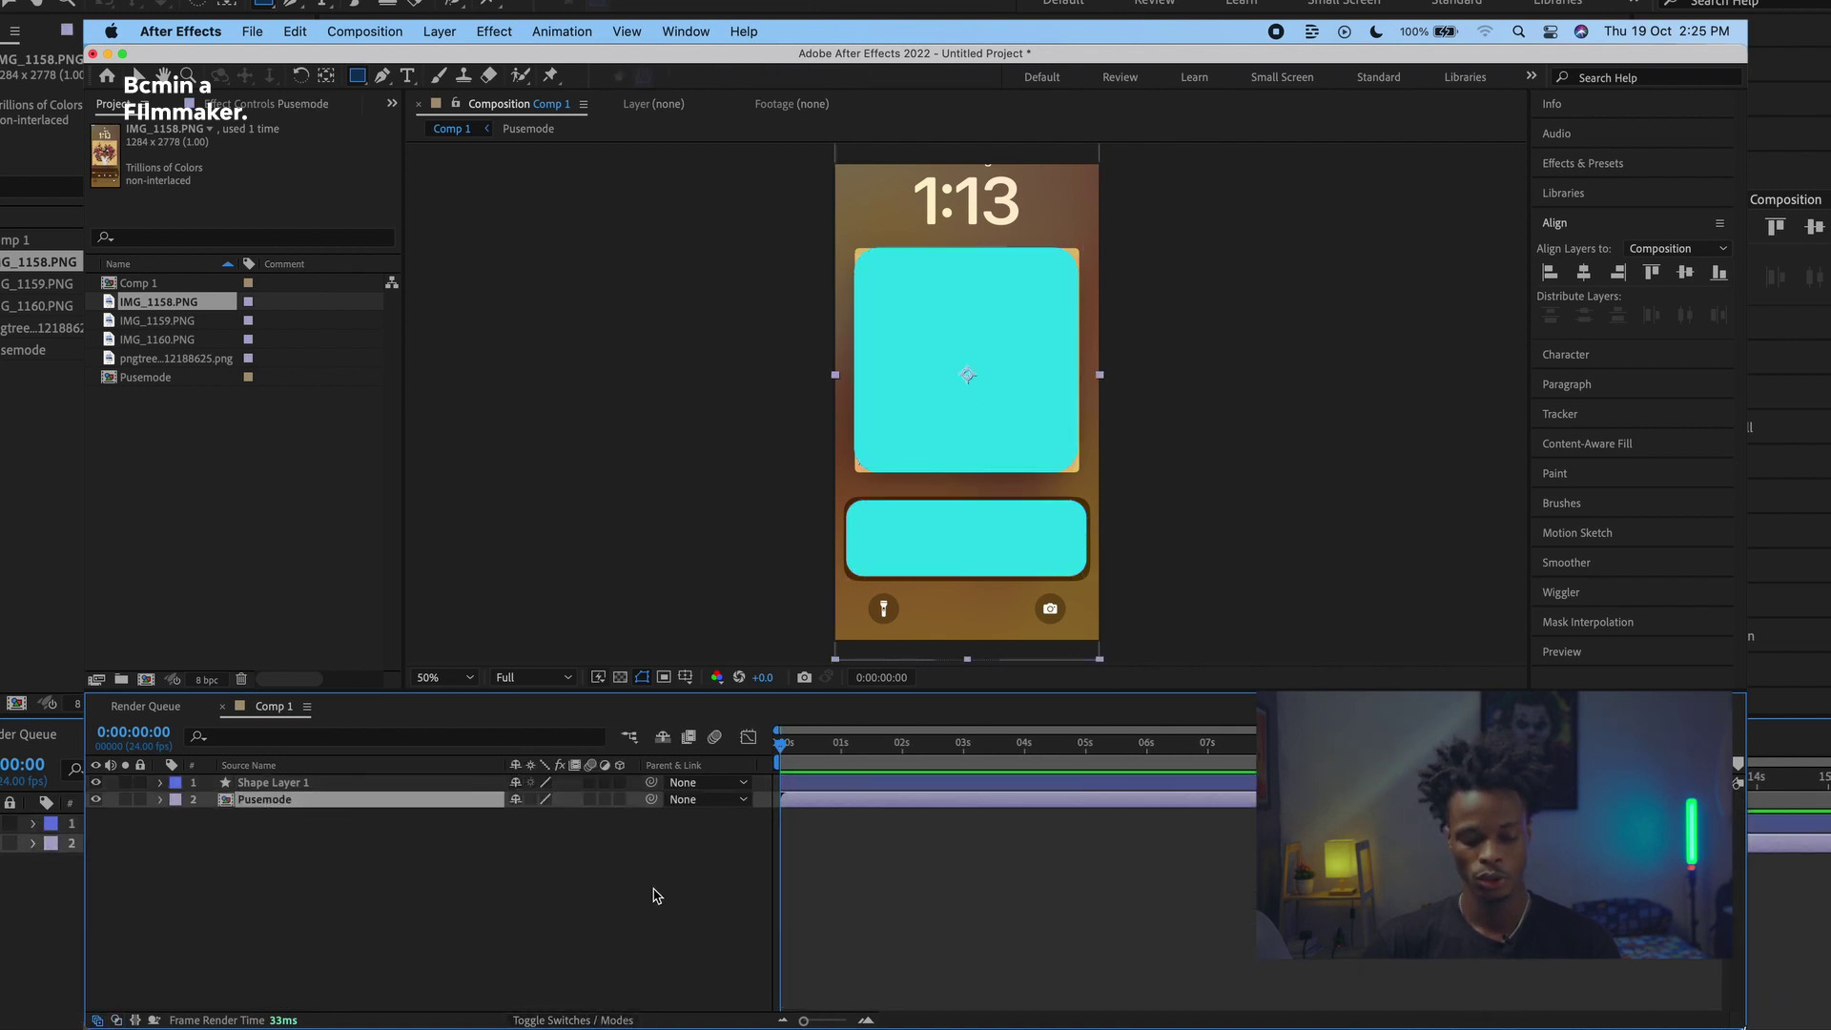
pyautogui.click(599, 1020)
pyautogui.click(637, 799)
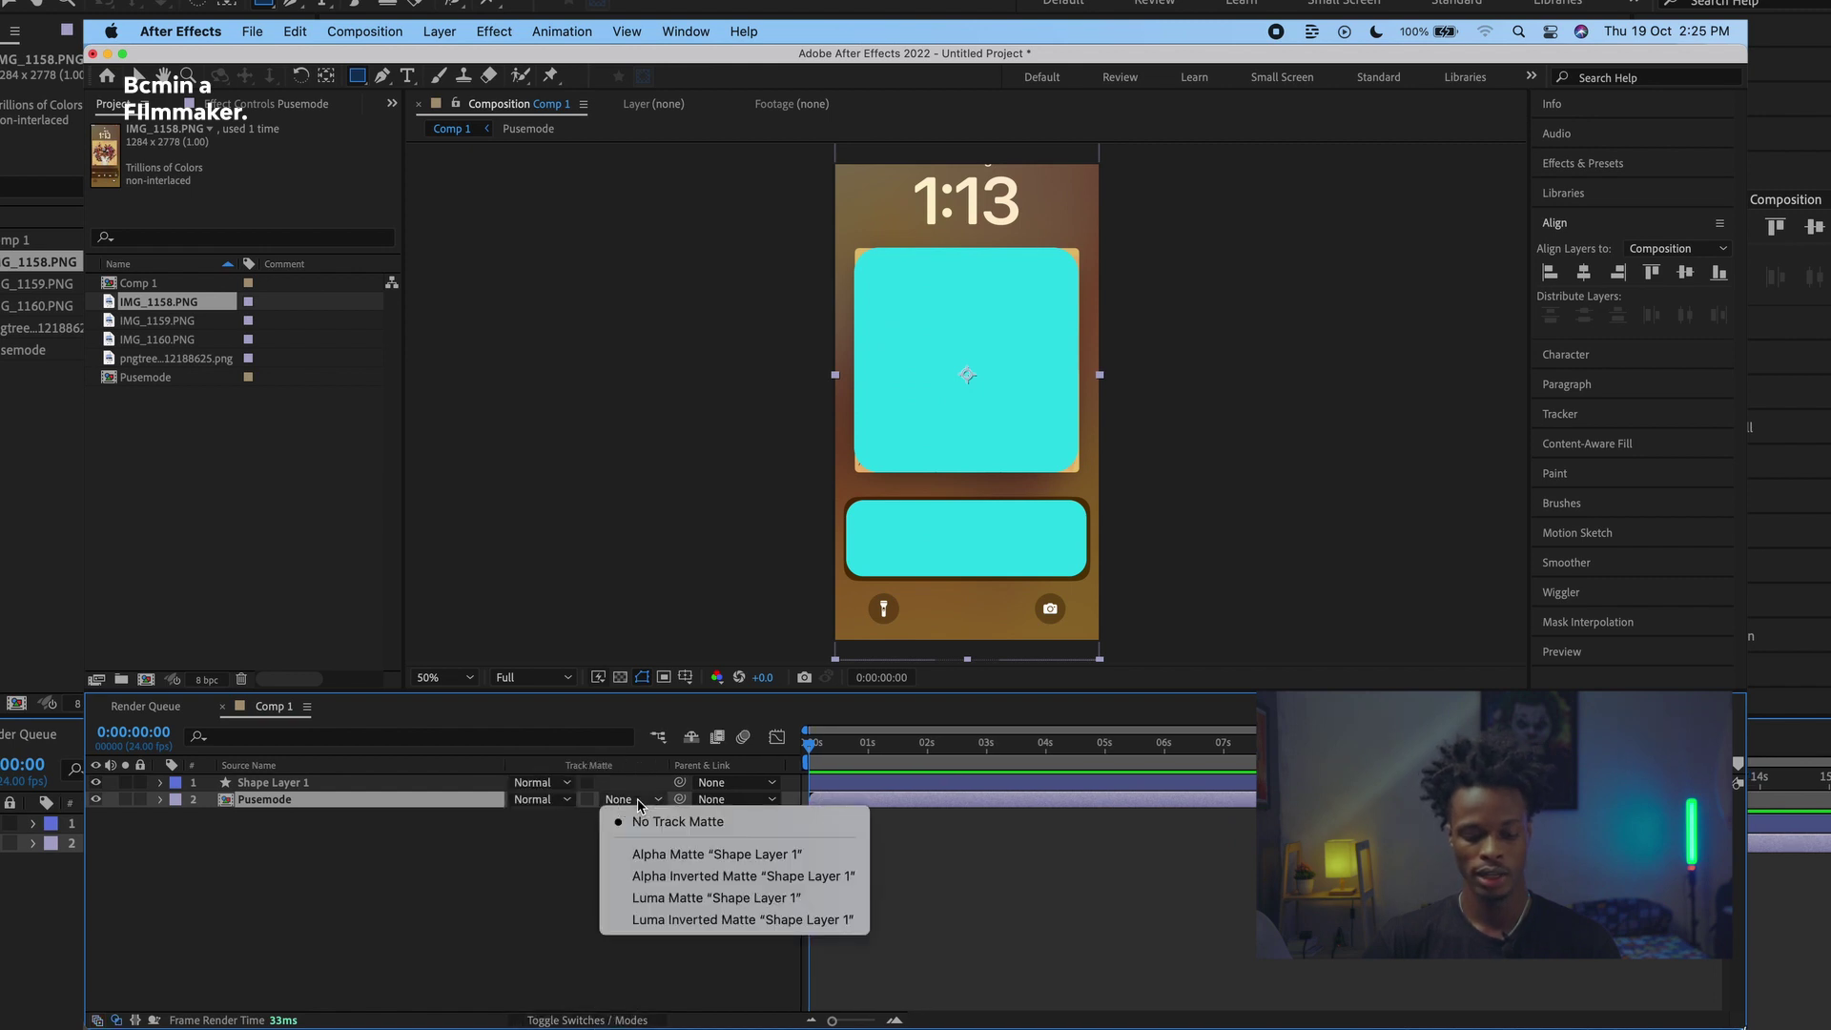
pyautogui.click(672, 854)
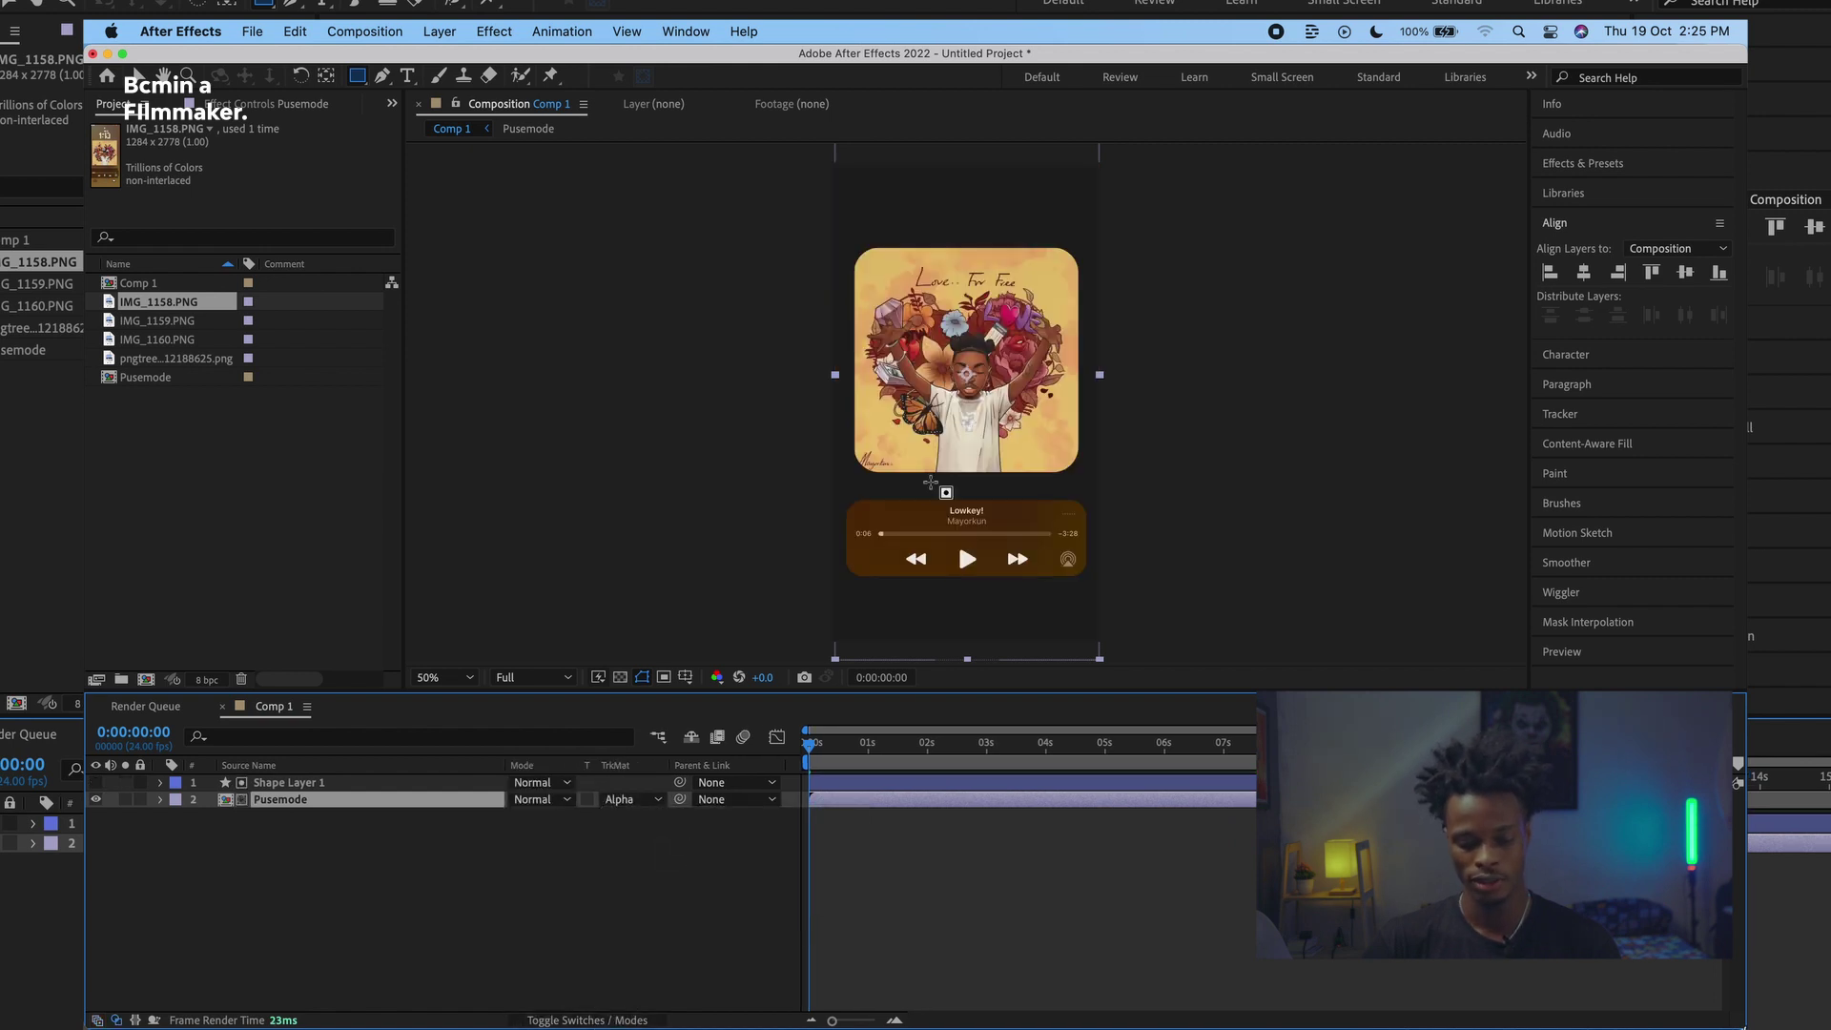
# Step: Pre-compose Shape Layer 1 and Pusemode together as Pre-comp 1
pyautogui.press(',')
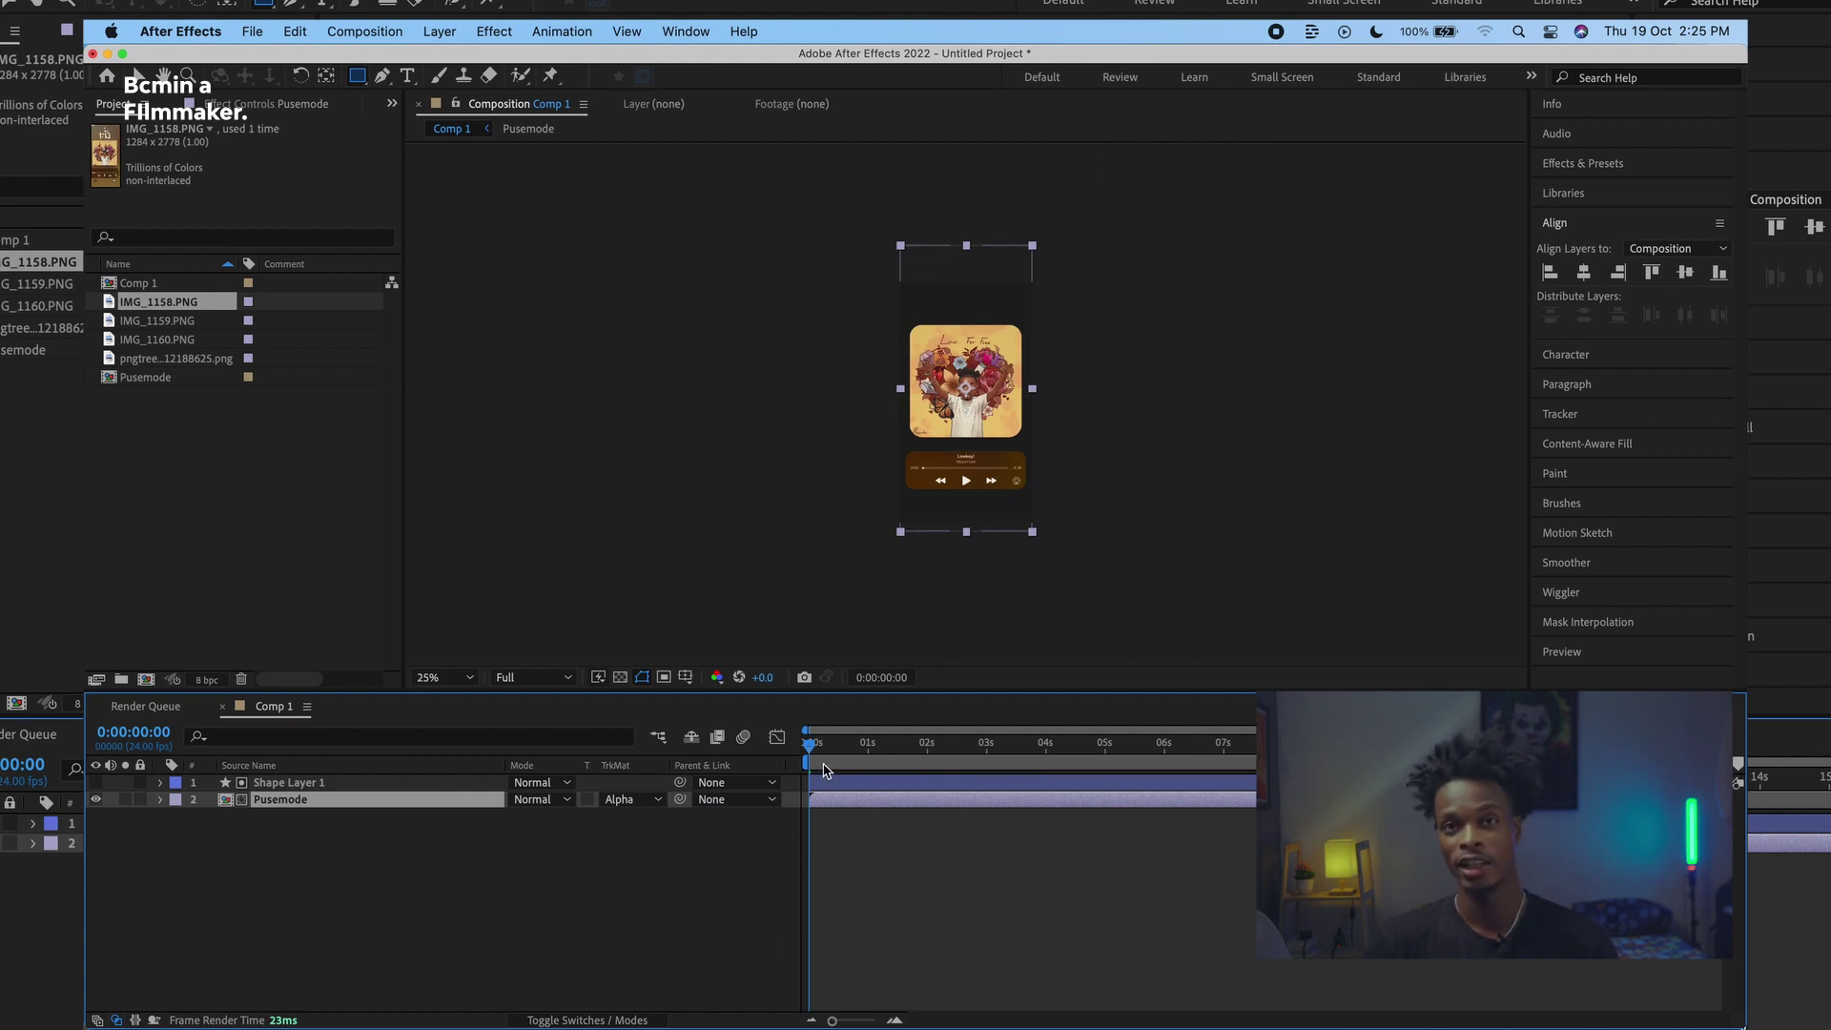
pyautogui.moveTo(826, 771)
pyautogui.mouseDown()
pyautogui.moveTo(1083, 744)
pyautogui.moveTo(577, 794)
pyautogui.mouseUp()
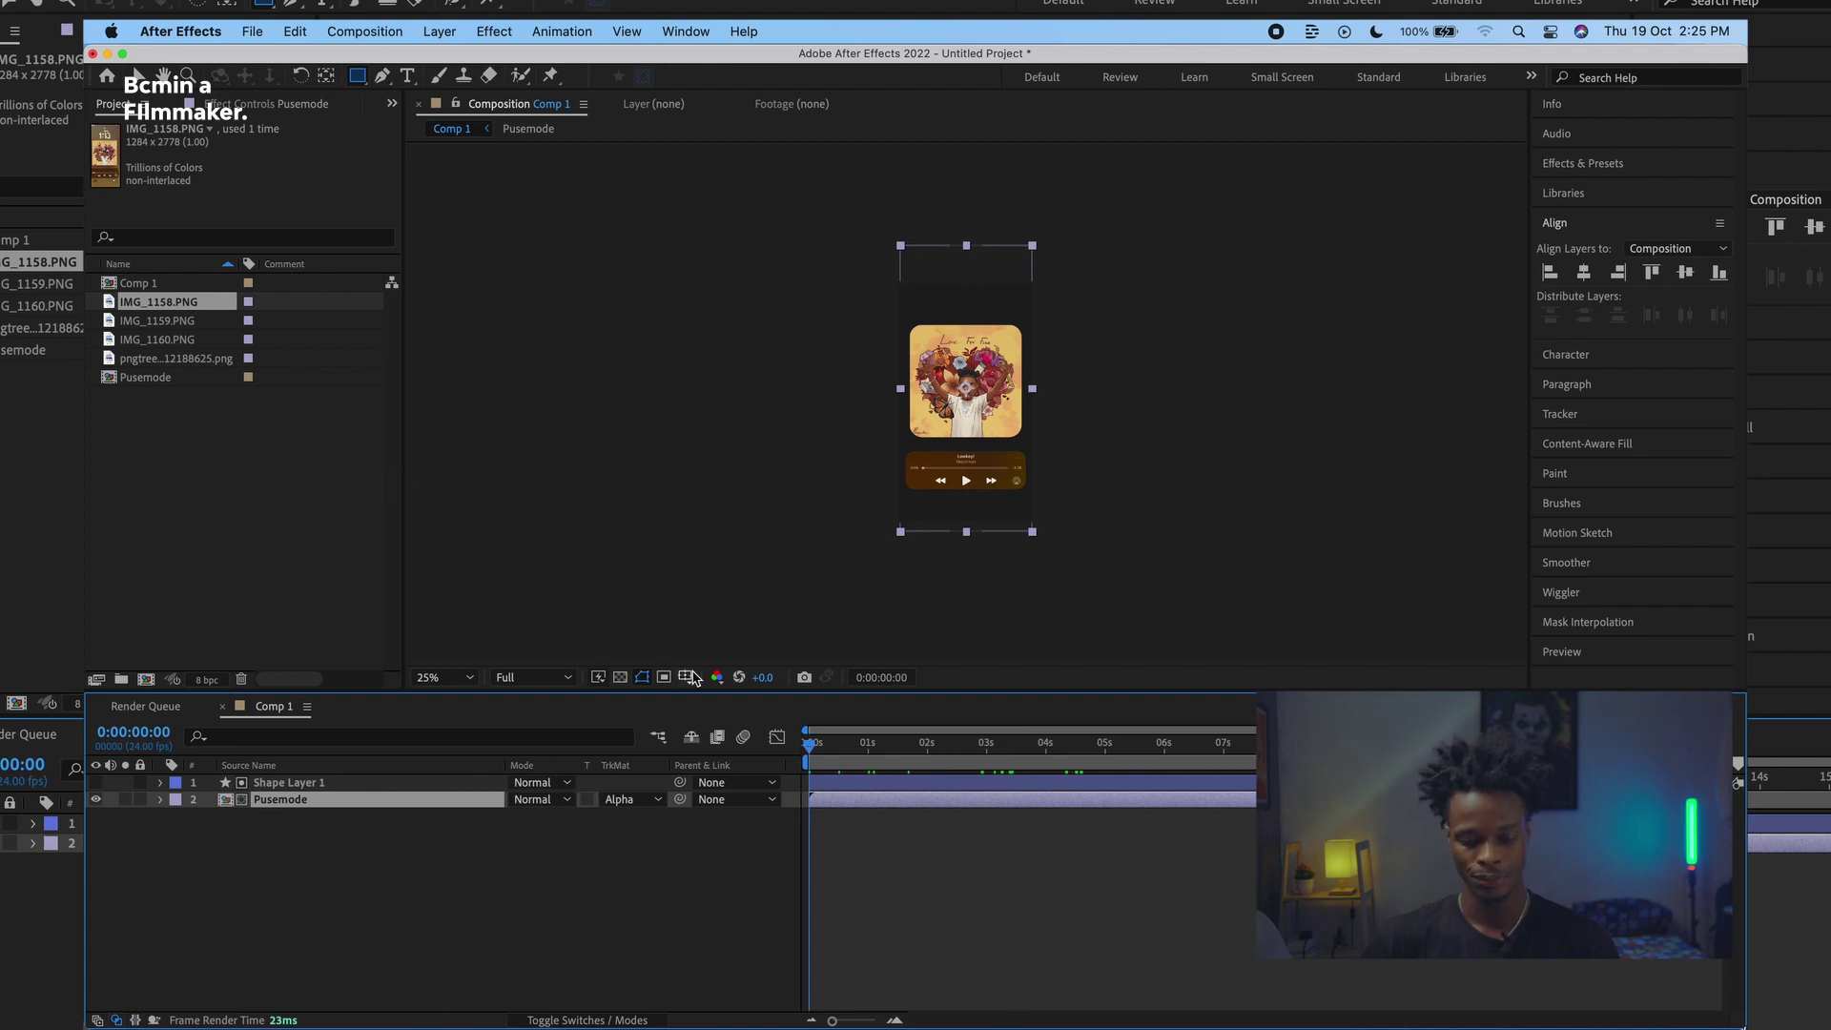
pyautogui.click(303, 783)
pyautogui.keyDown('shift'); pyautogui.click(315, 799); pyautogui.keyUp('shift')
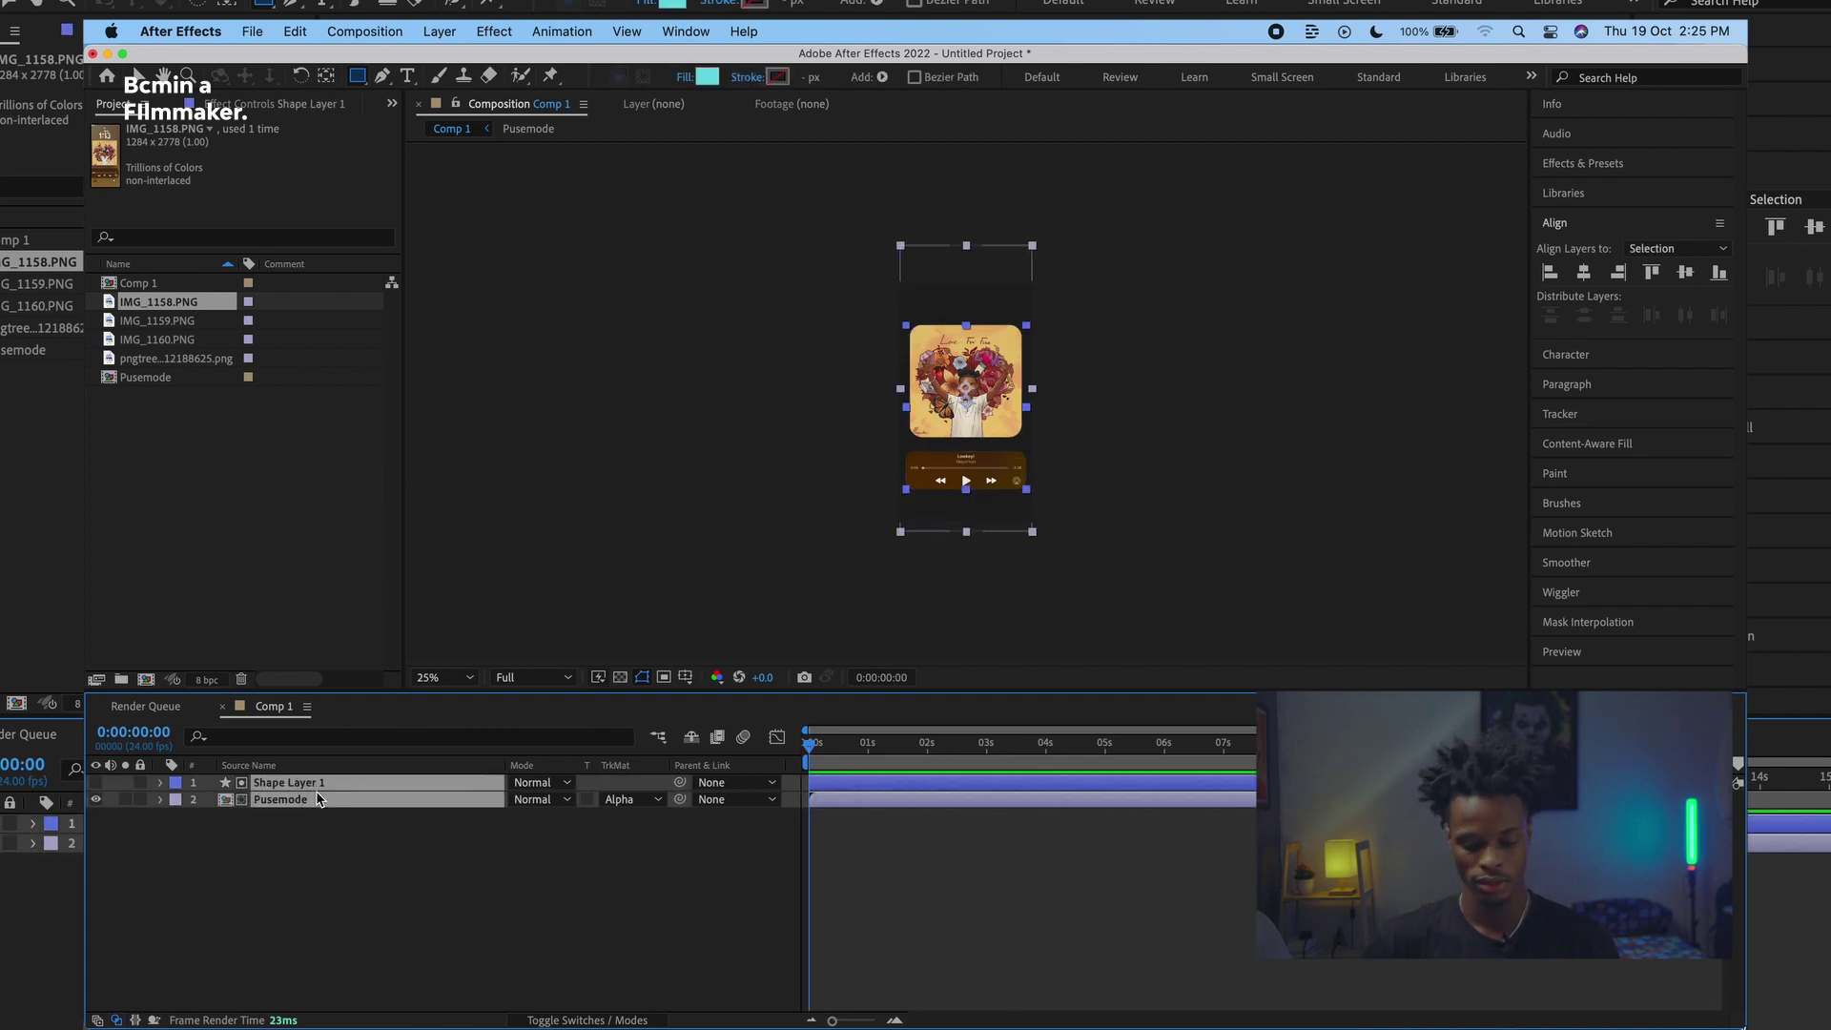
pyautogui.press('super+shift+c')
pyautogui.click(1583, 592)
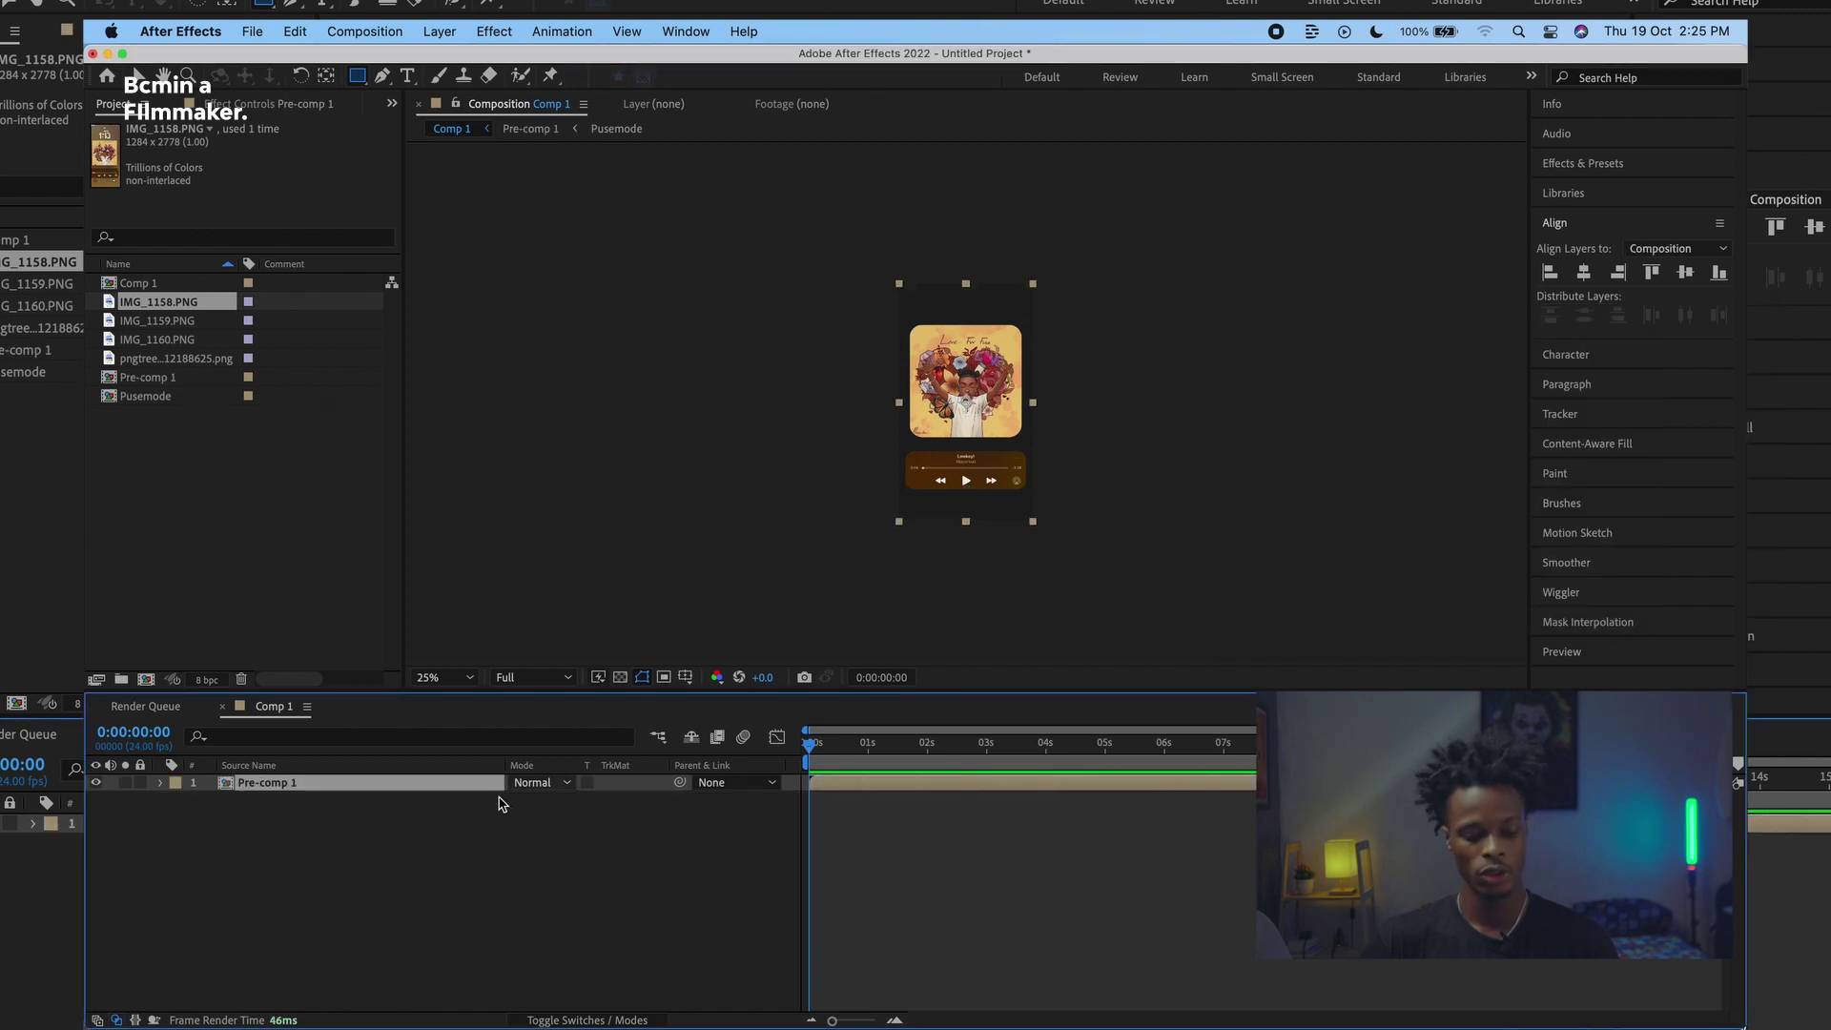
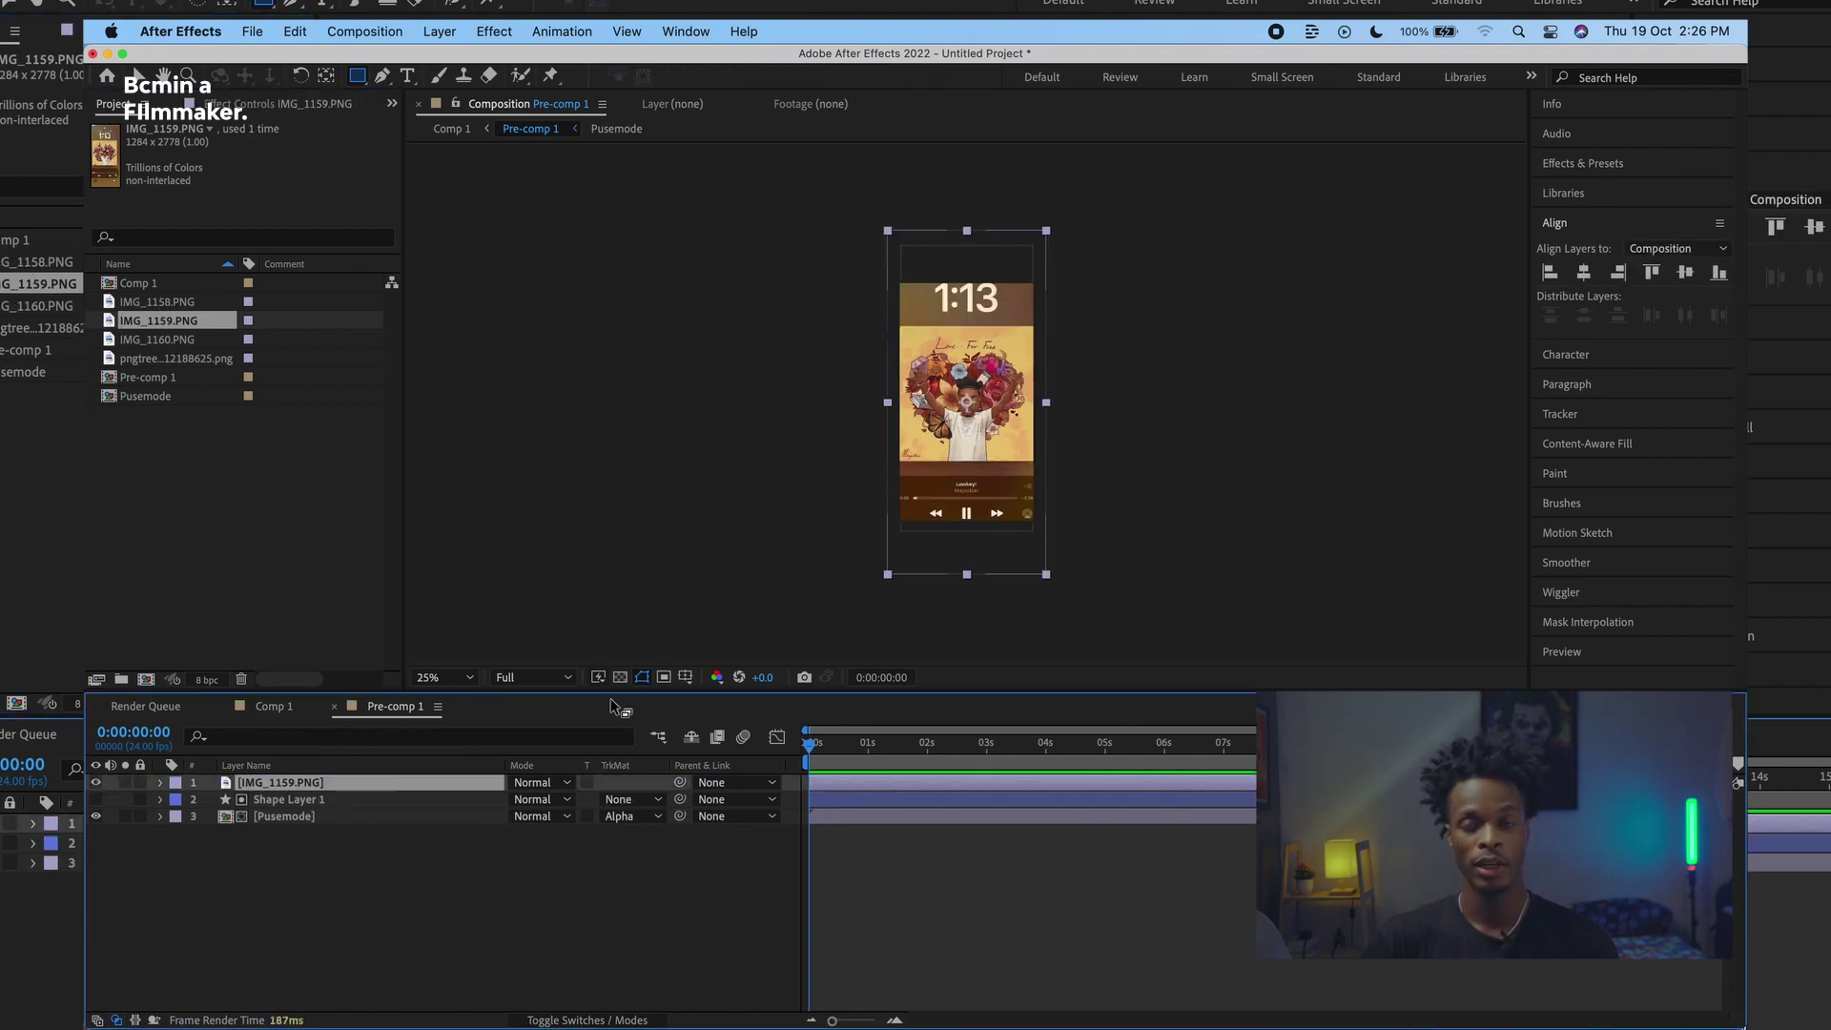
# Step: Scale the IMG_1159.PNG layer in Pre-comp 1 to 83%
pyautogui.press('s')
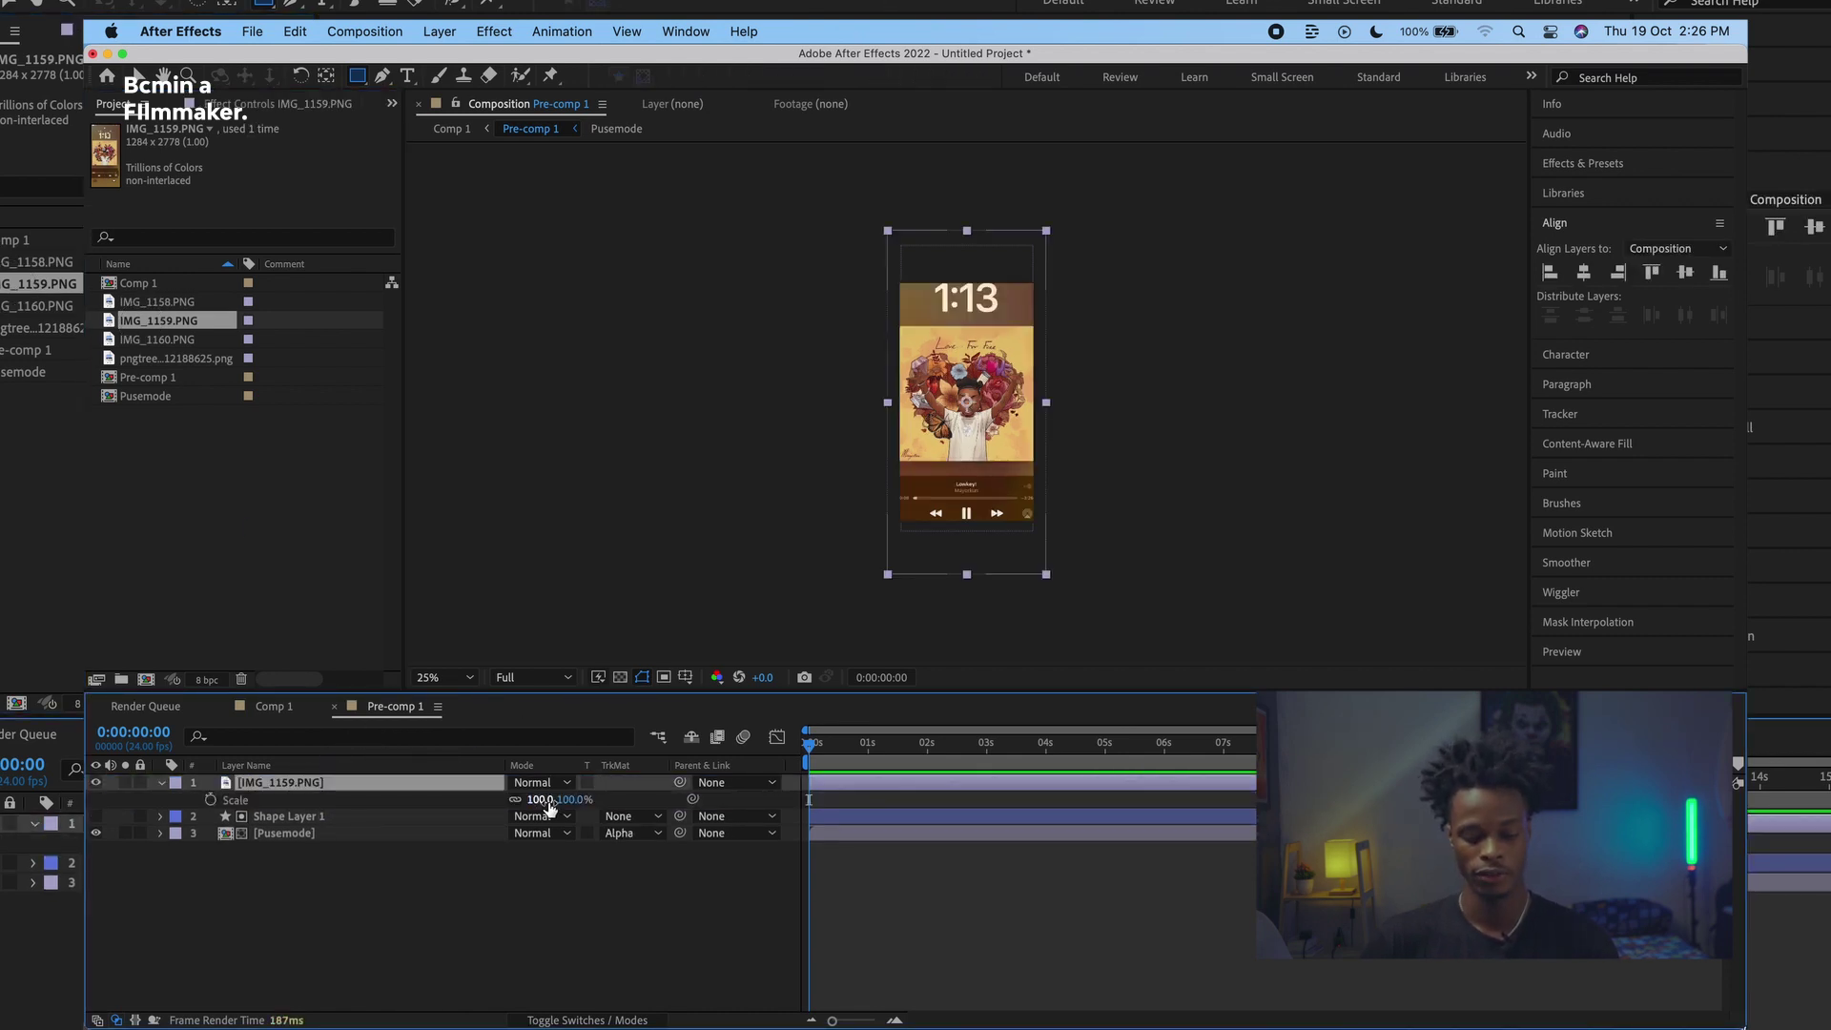
pyautogui.moveTo(545, 803); pyautogui.dragTo(532, 807)
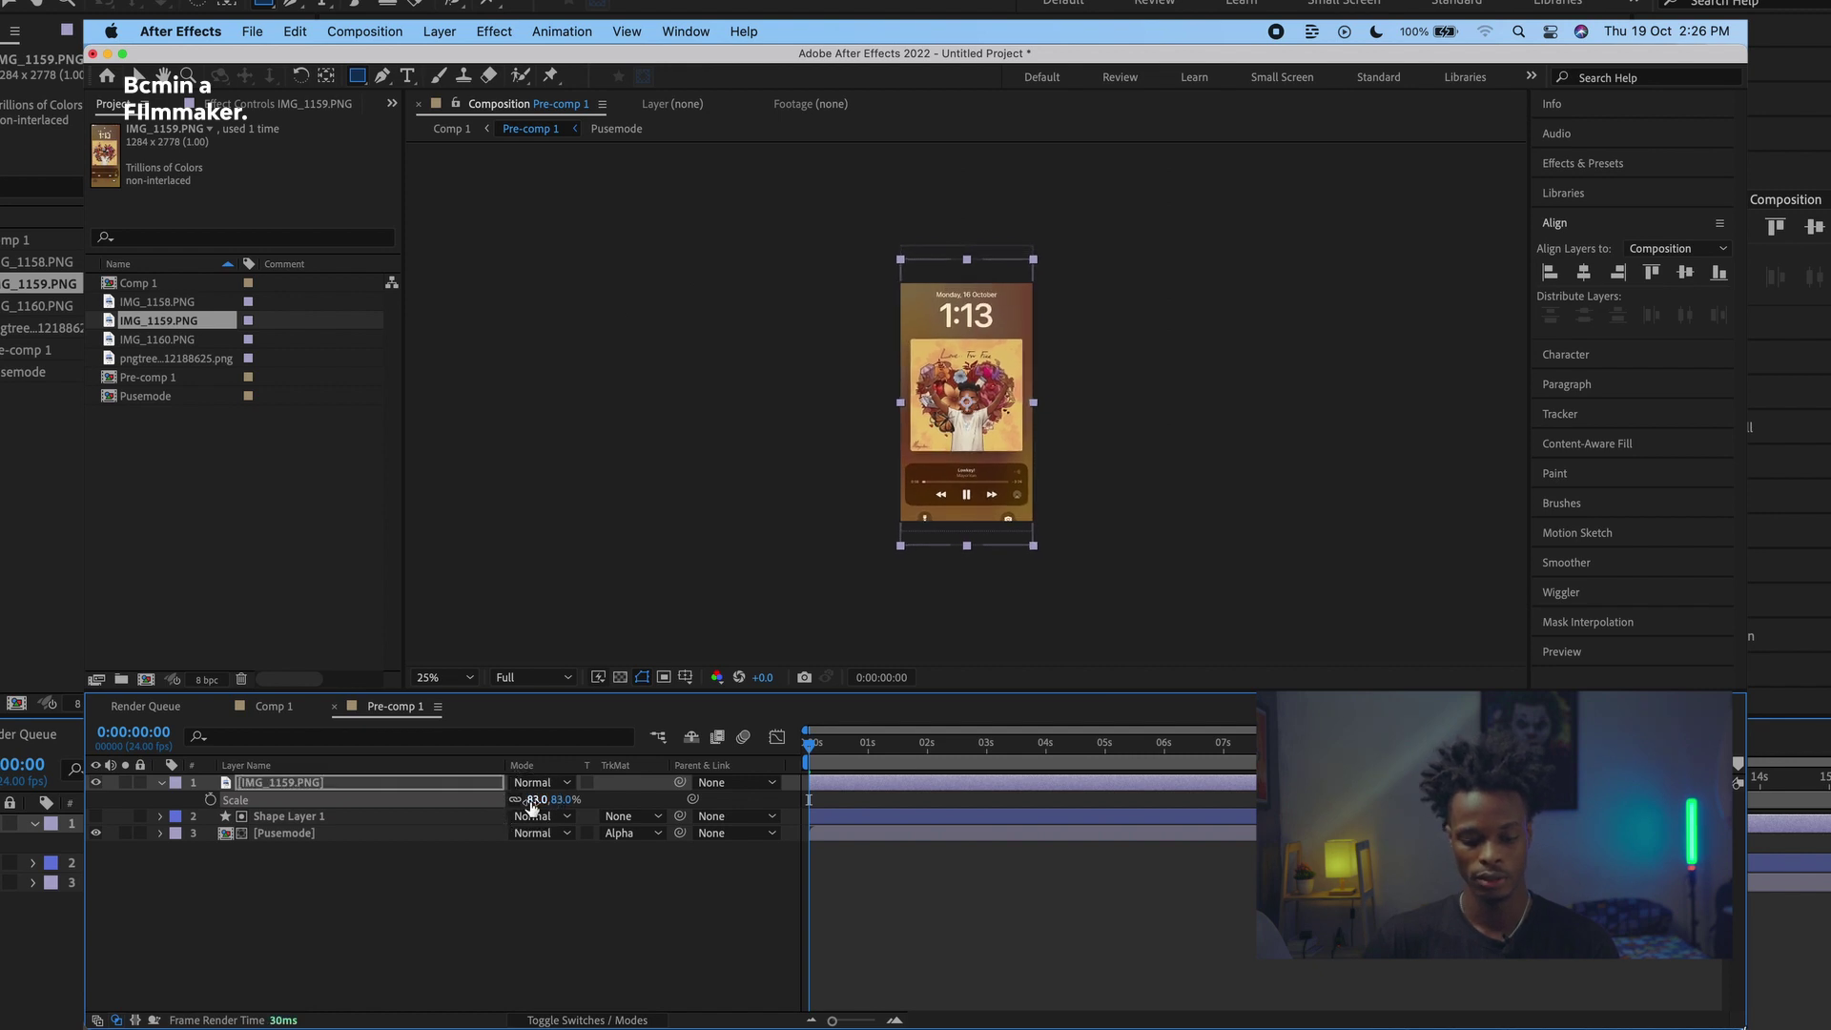
pyautogui.click(342, 818)
pyautogui.click(340, 836)
# Step: Pre-compose the IMG_1159.PNG layer as playmode, leaving all attributes in Pre-comp 1
pyautogui.click(341, 786)
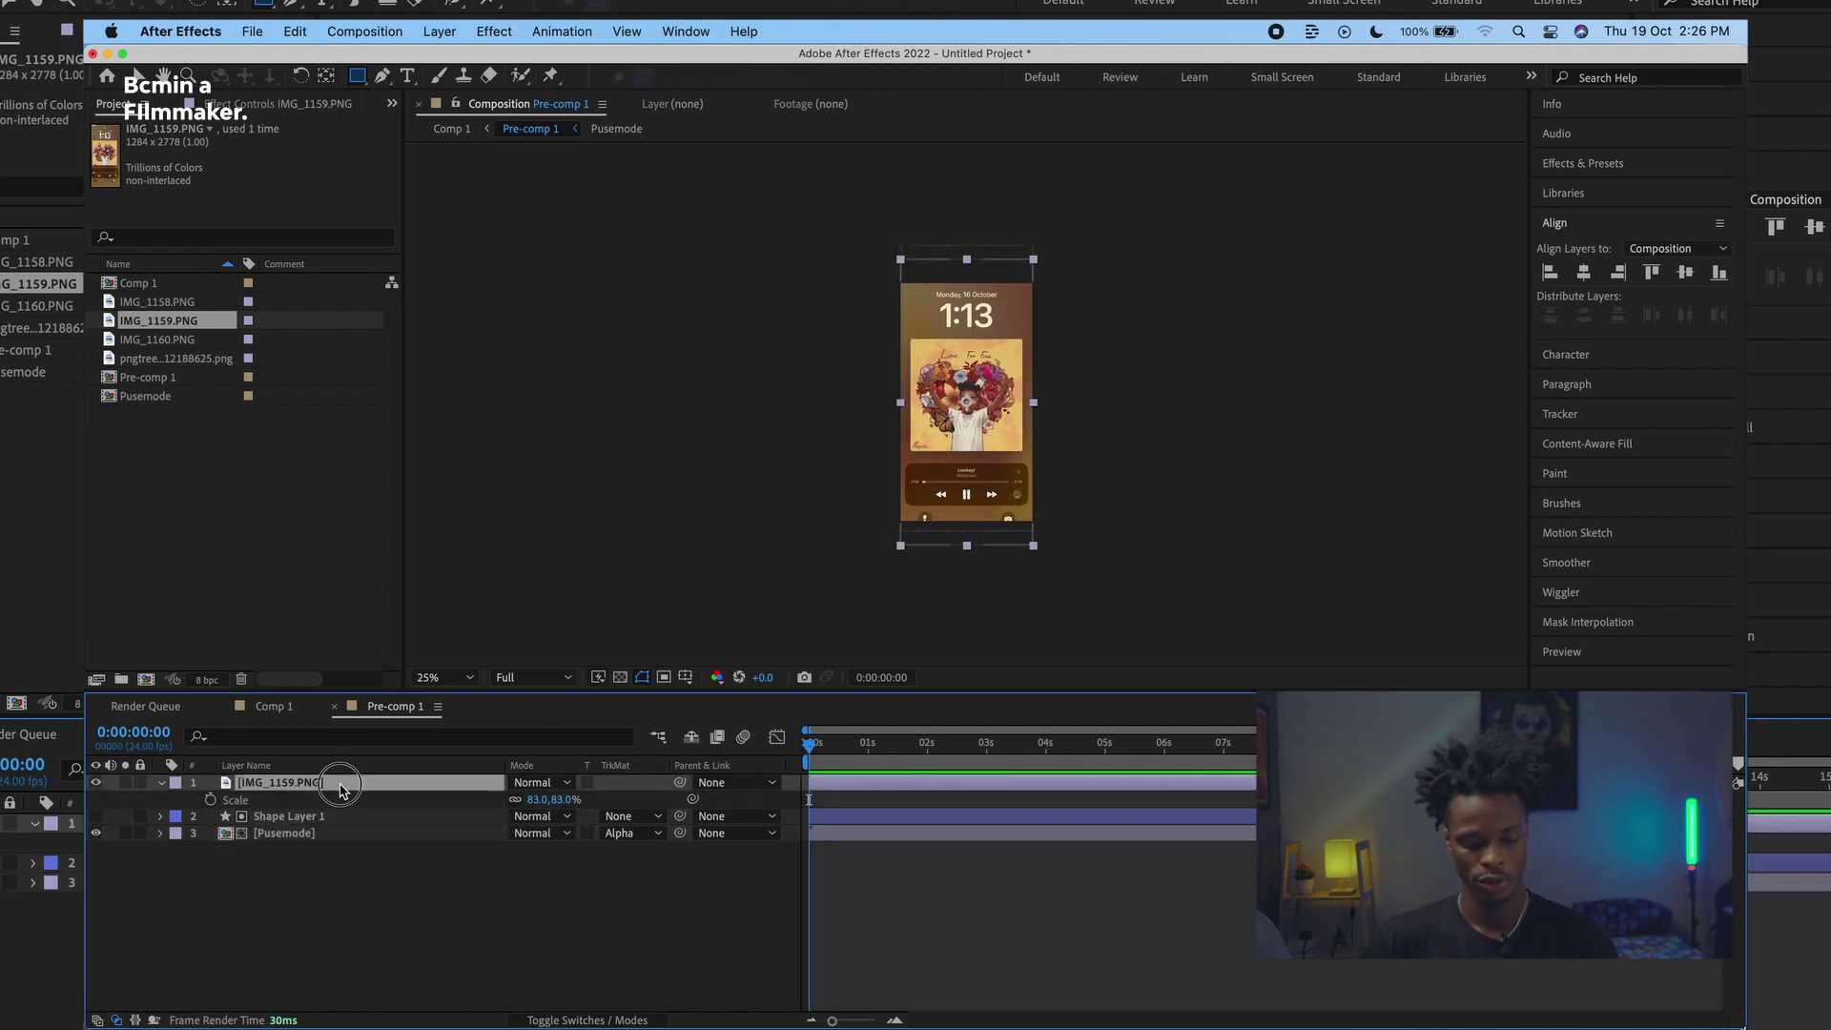
pyautogui.press('super+shift+c')
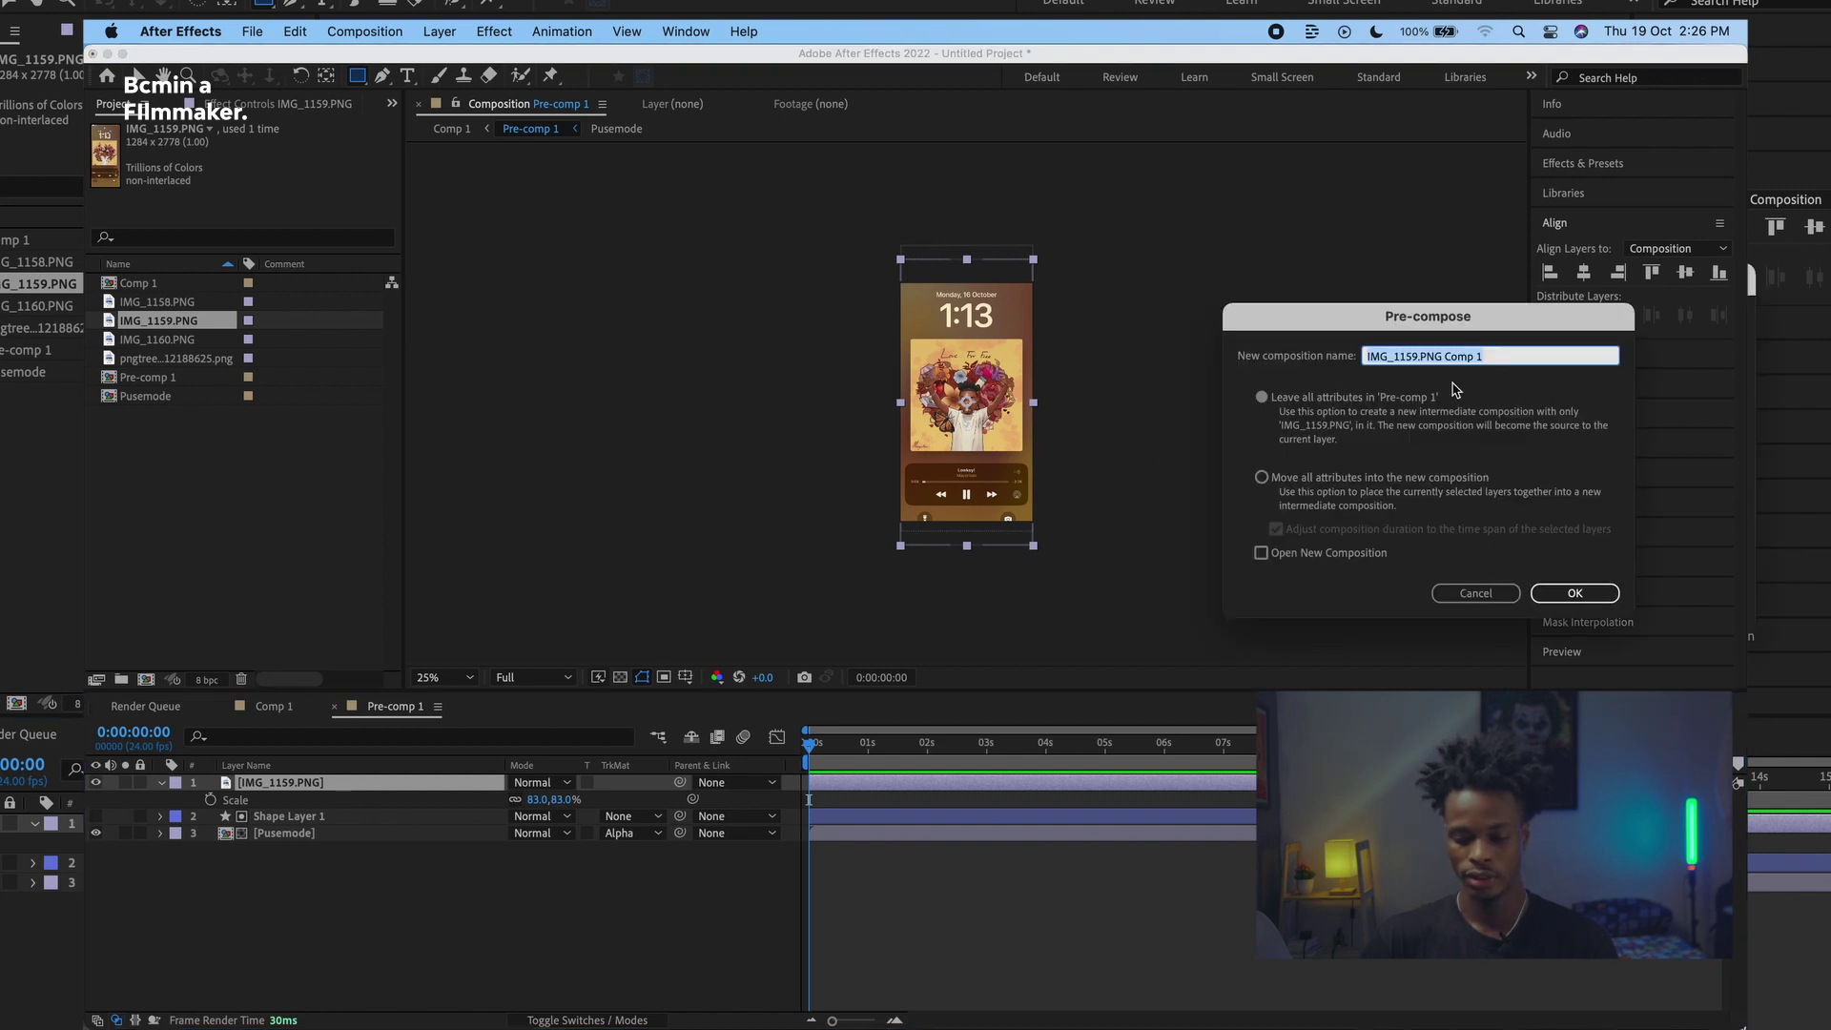
pyautogui.write('playmode')
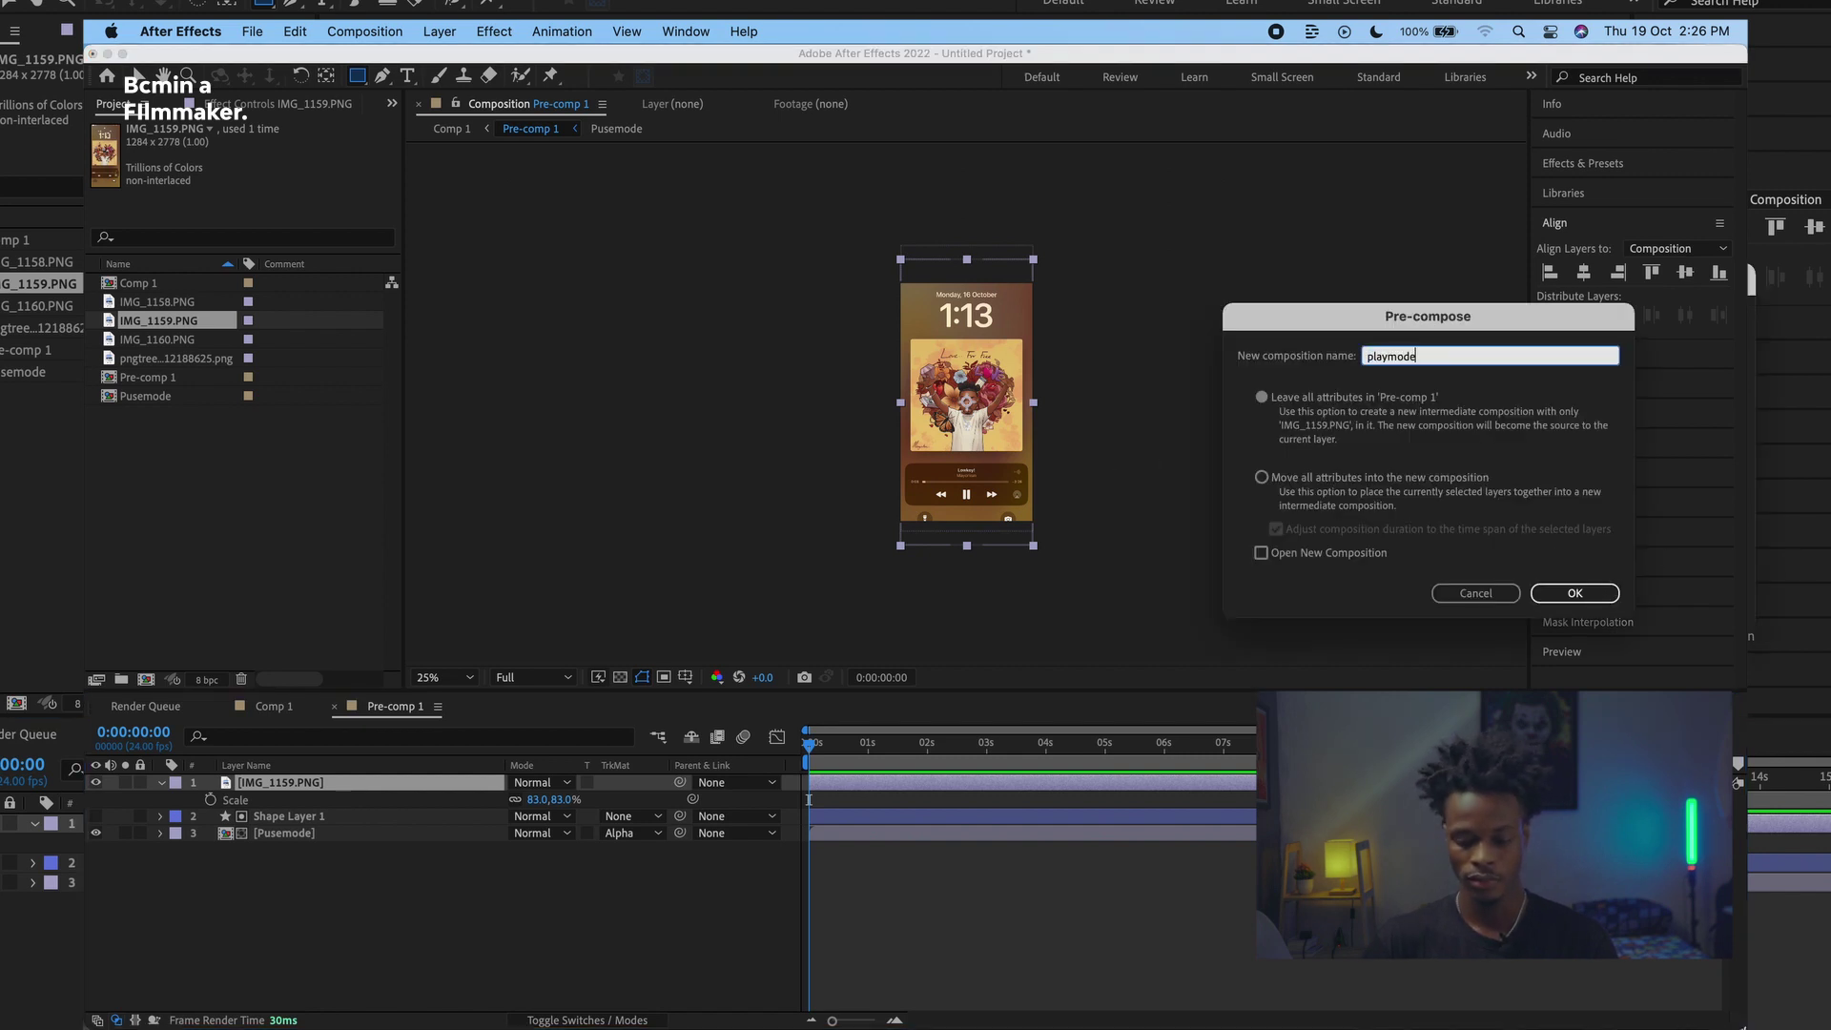
pyautogui.press('Return')
# Step: Copy the Pusemode layer's scale and position values onto the playmode layer so both line up
pyautogui.click(336, 819)
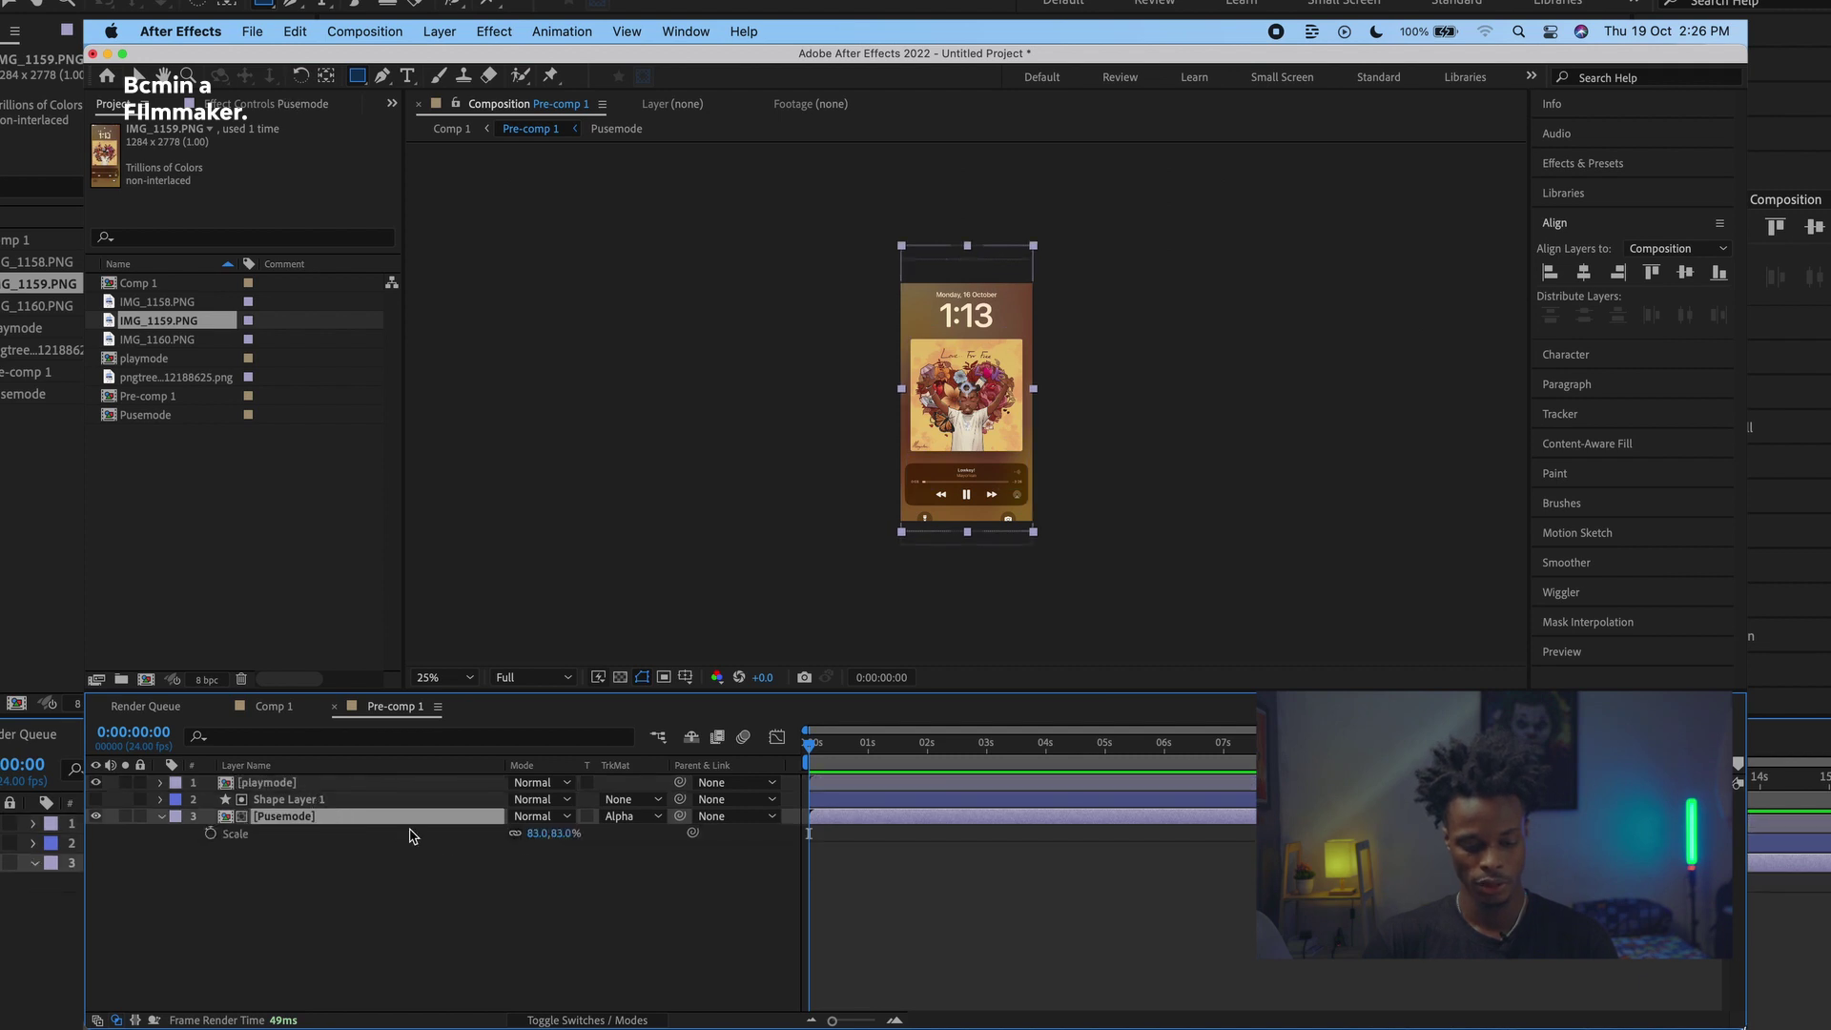
pyautogui.click(372, 838)
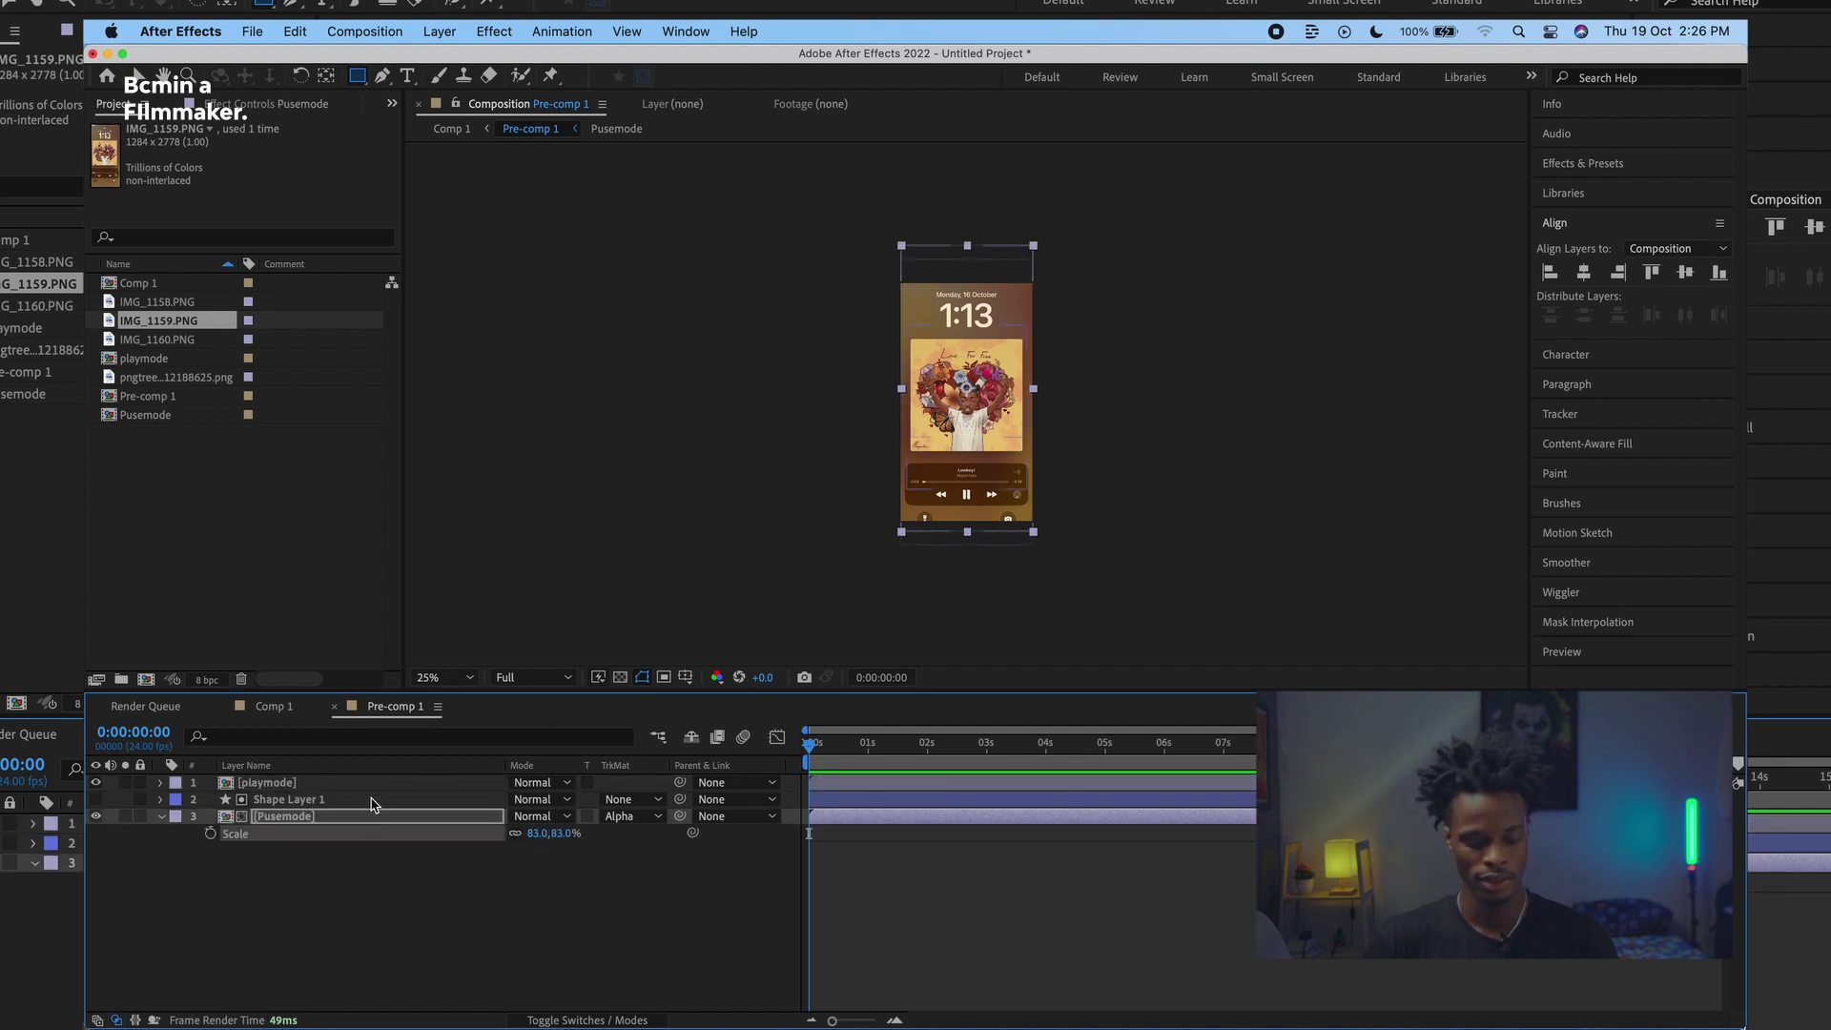
pyautogui.click(346, 784)
pyautogui.click(346, 818)
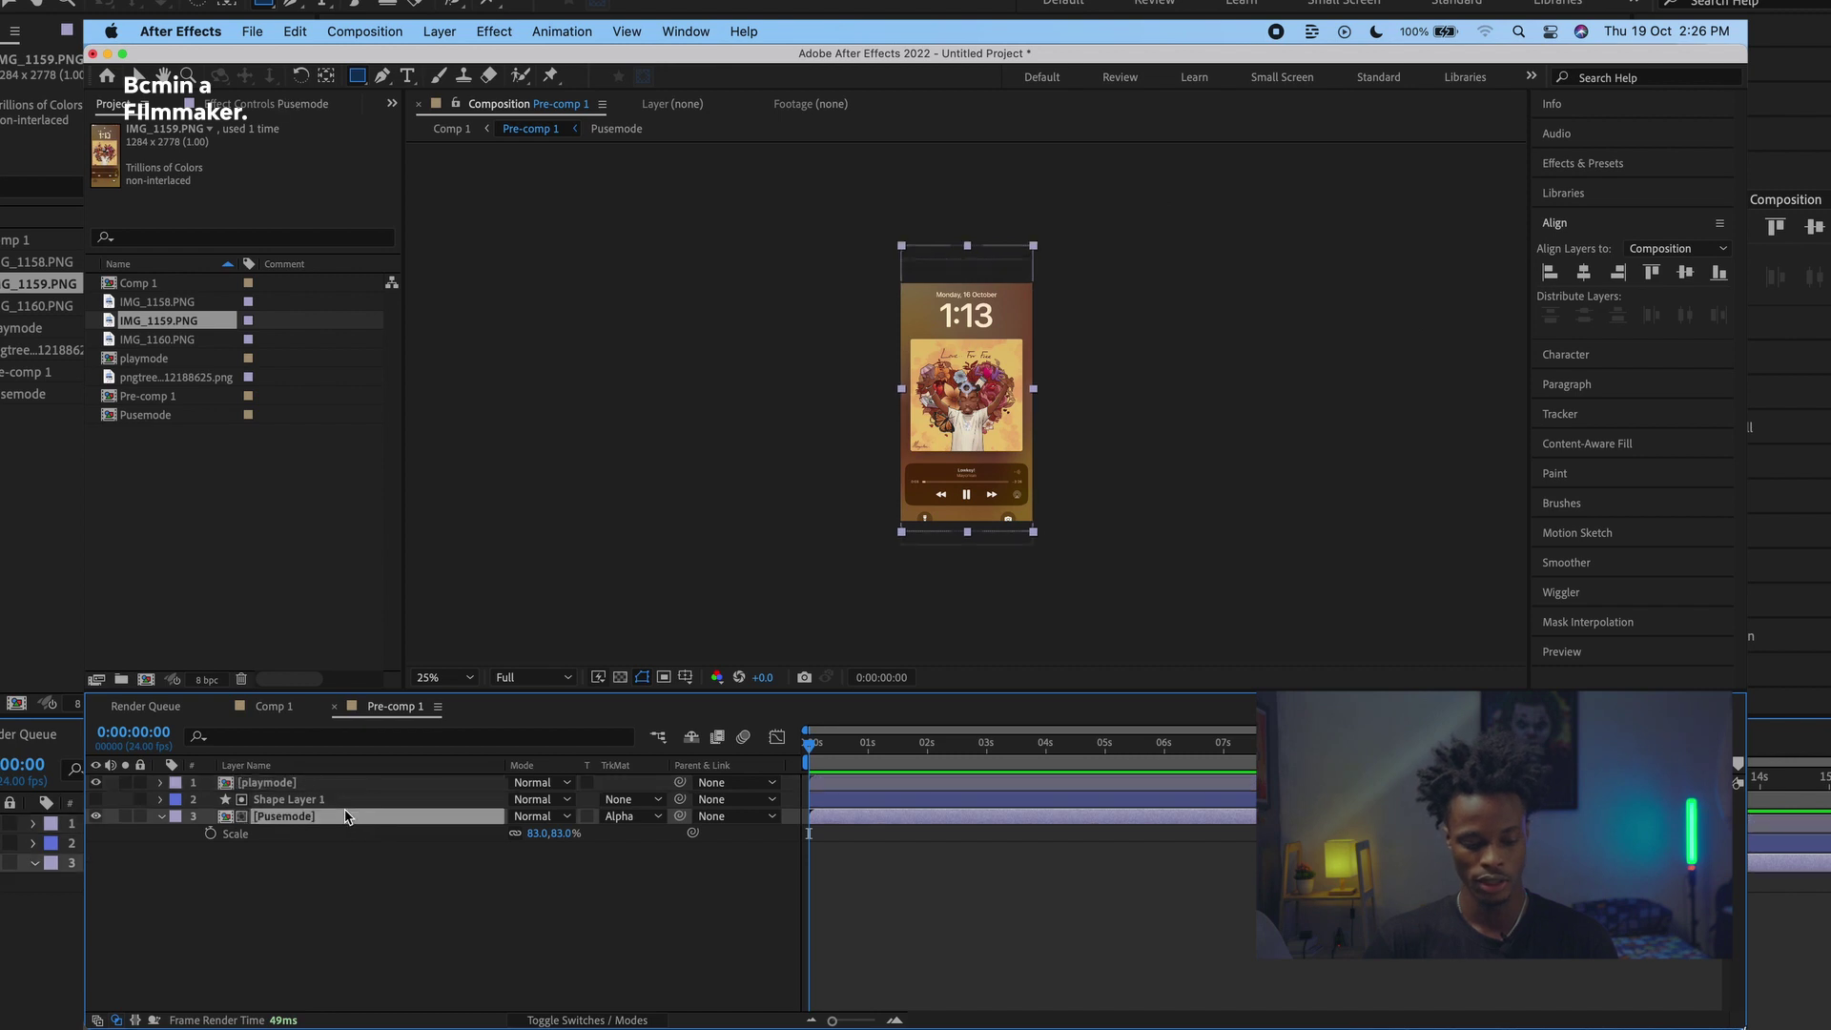
pyautogui.click(321, 839)
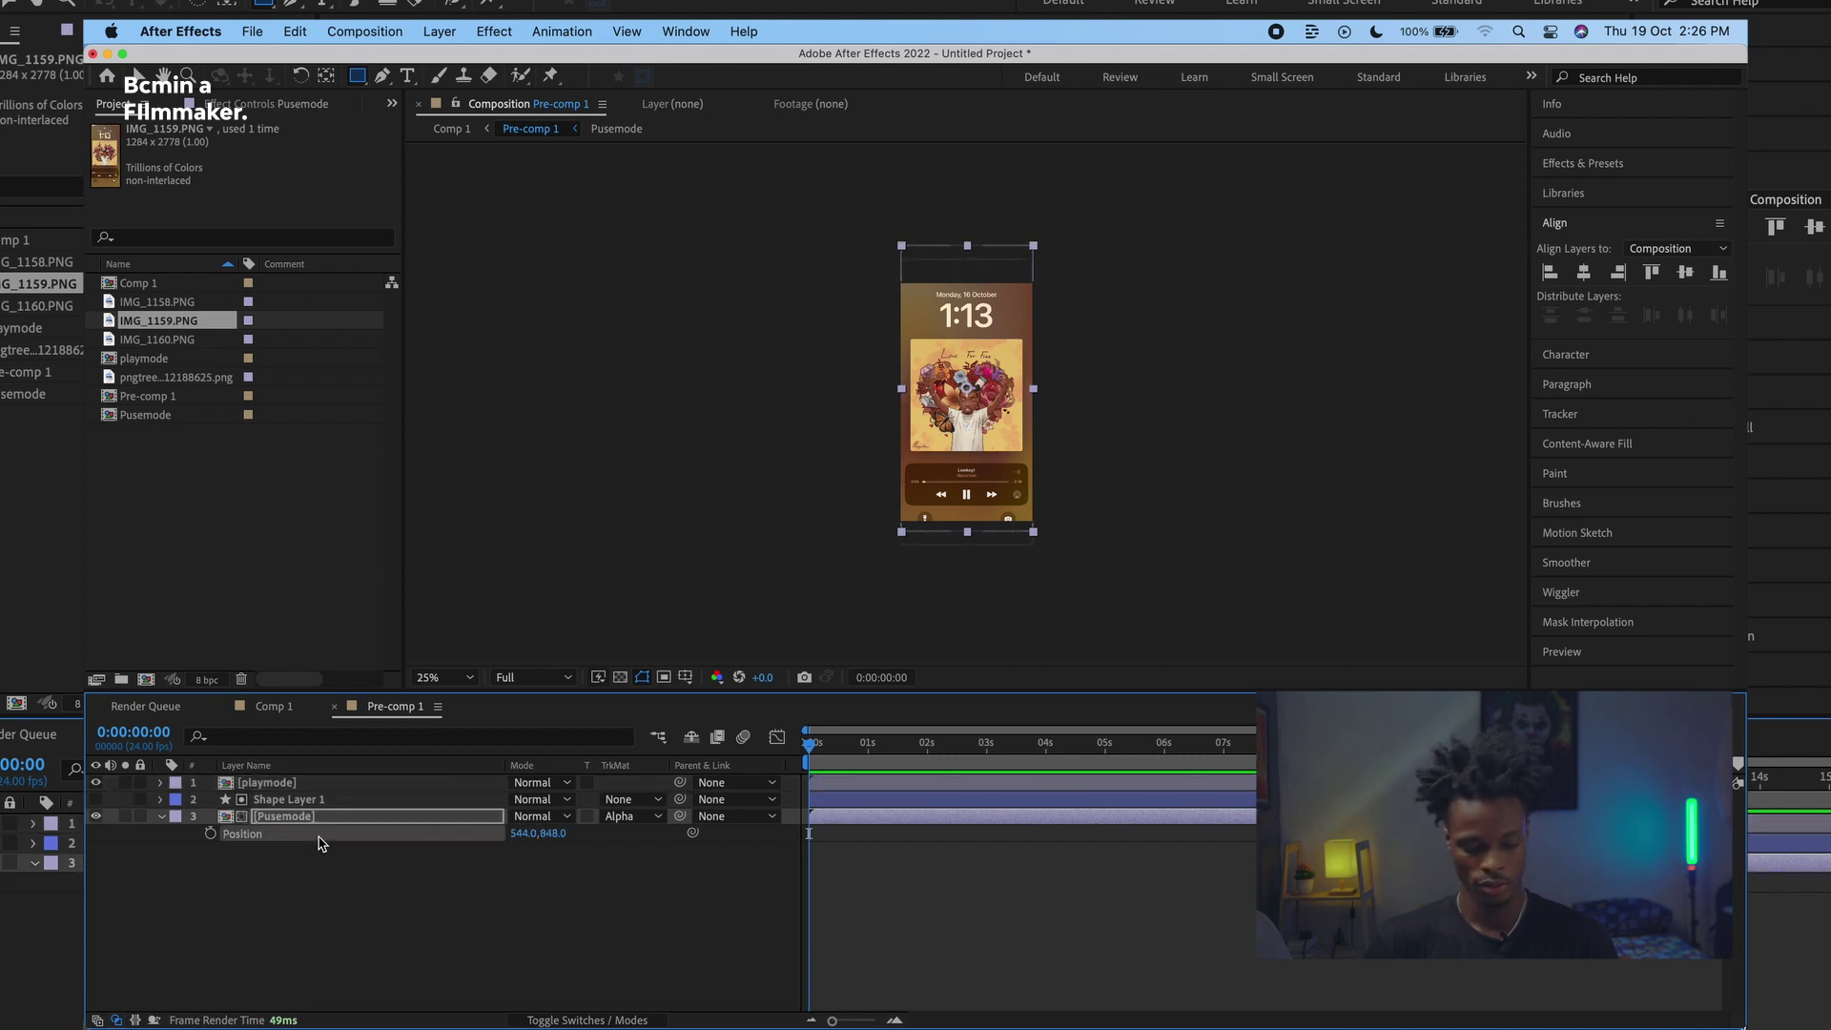
pyautogui.click(311, 788)
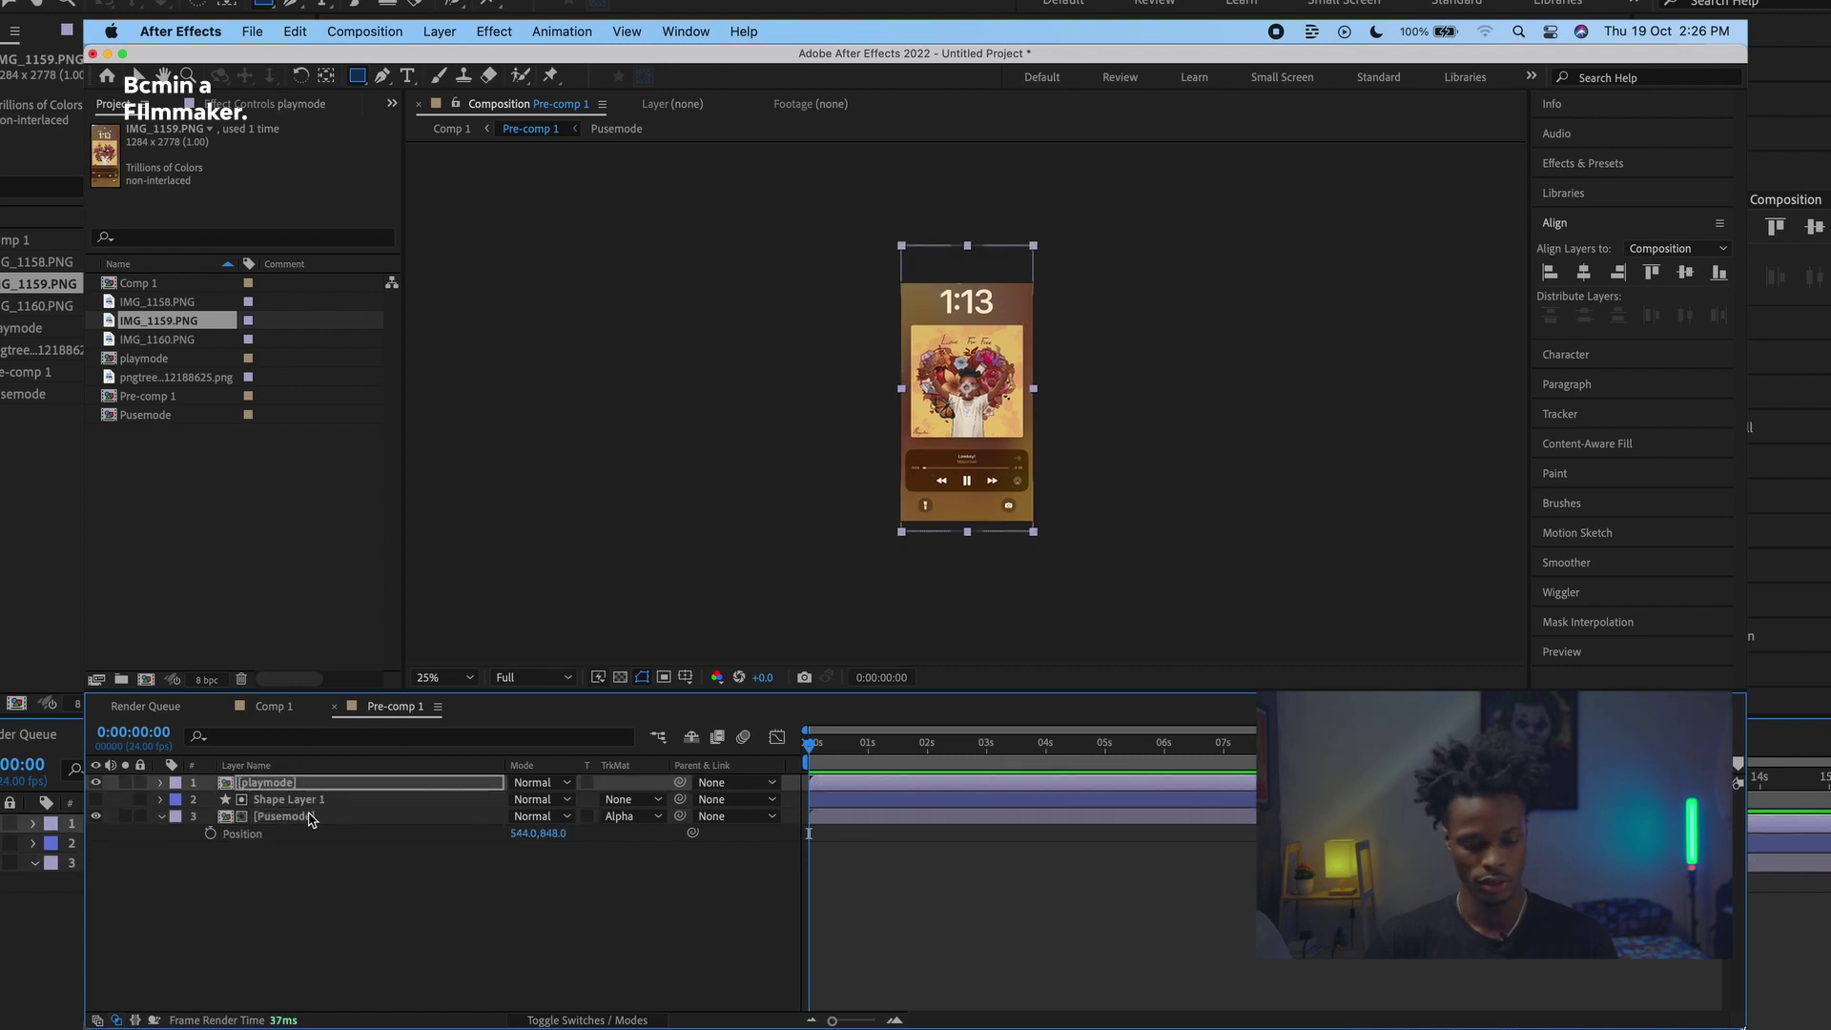
# Step: Duplicate Shape Layer 1, place the copy above playmode, and set it as playmode's alpha matte
pyautogui.click(297, 806)
pyautogui.press('super+d')
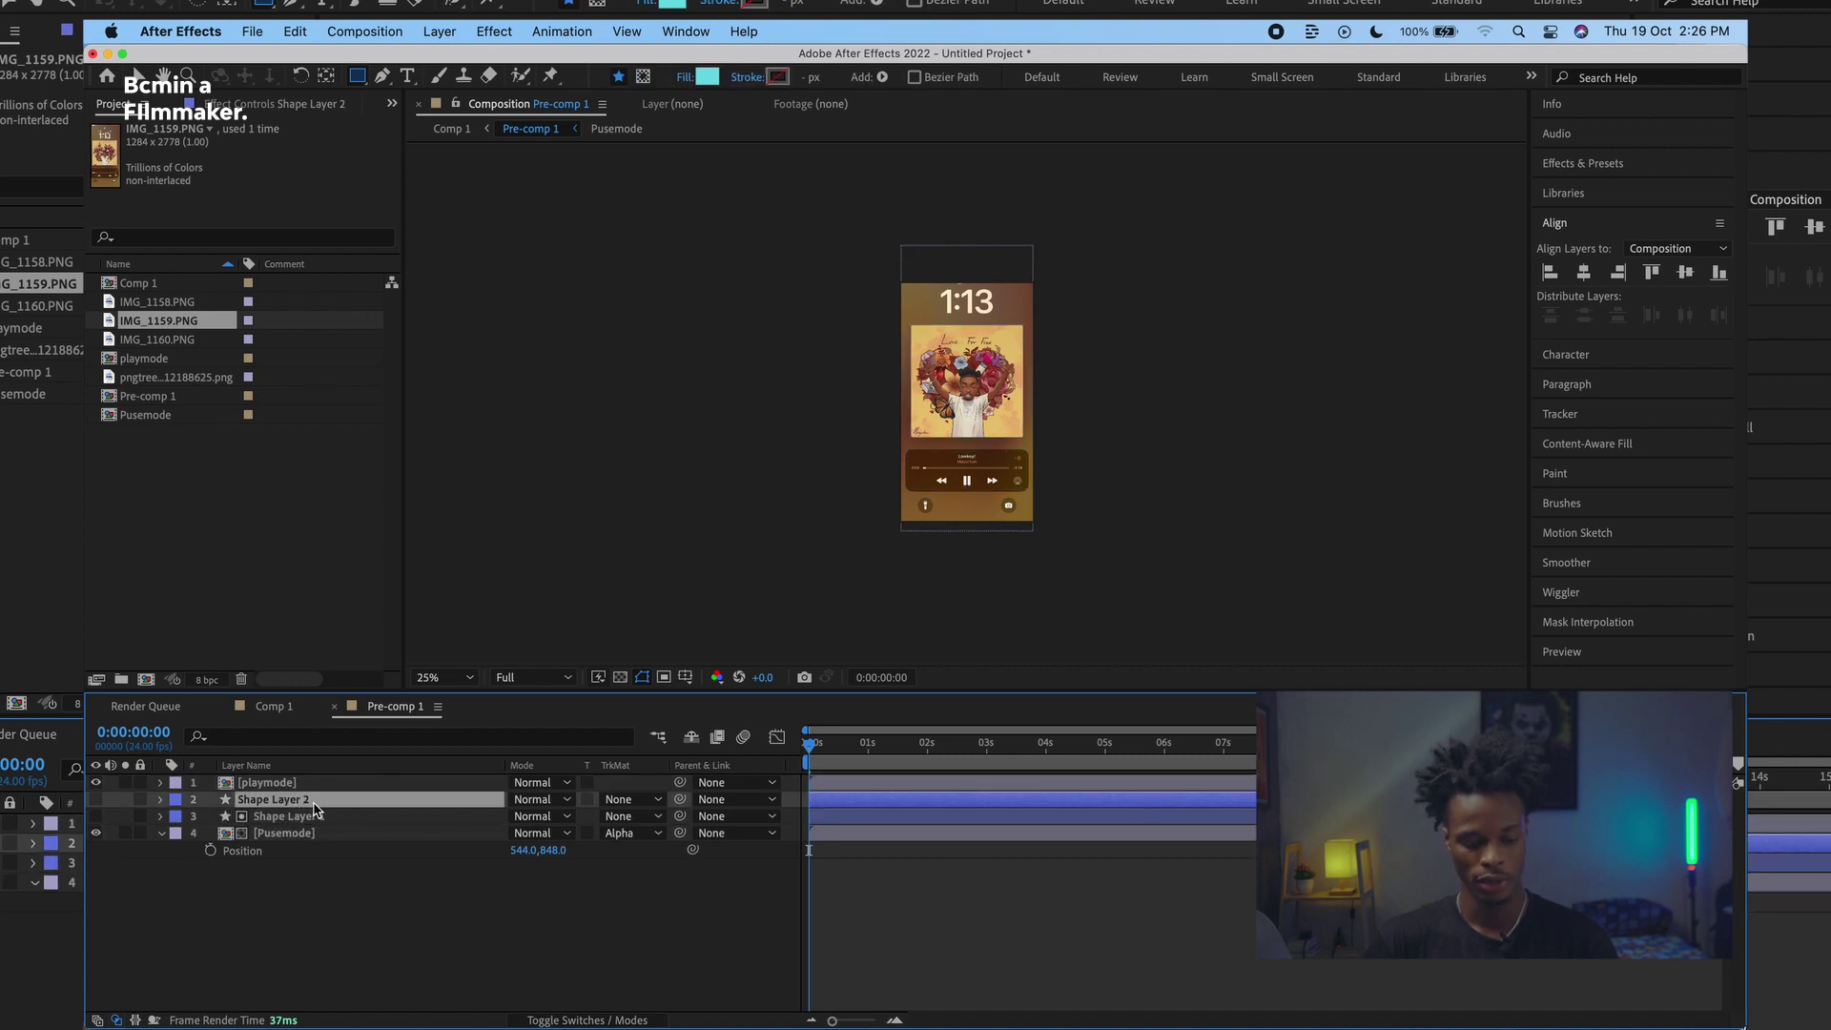
pyautogui.moveTo(315, 808); pyautogui.dragTo(315, 784)
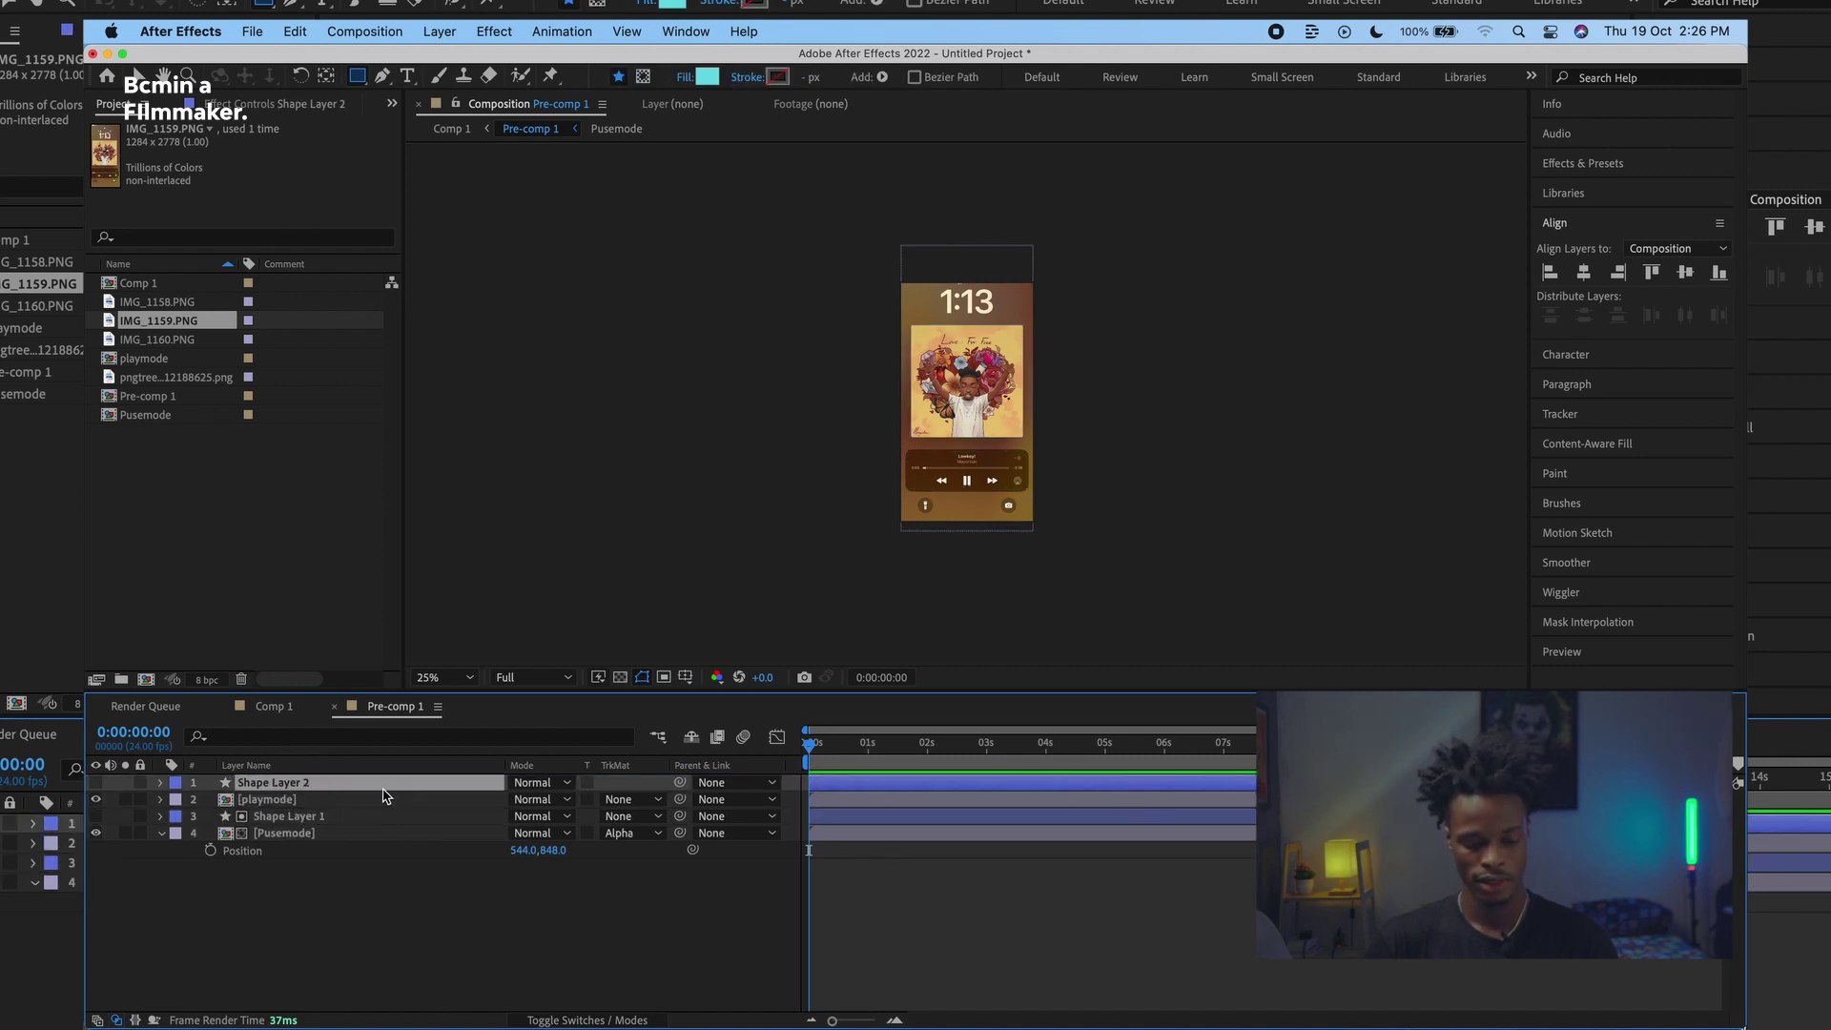
pyautogui.click(444, 808)
pyautogui.click(620, 804)
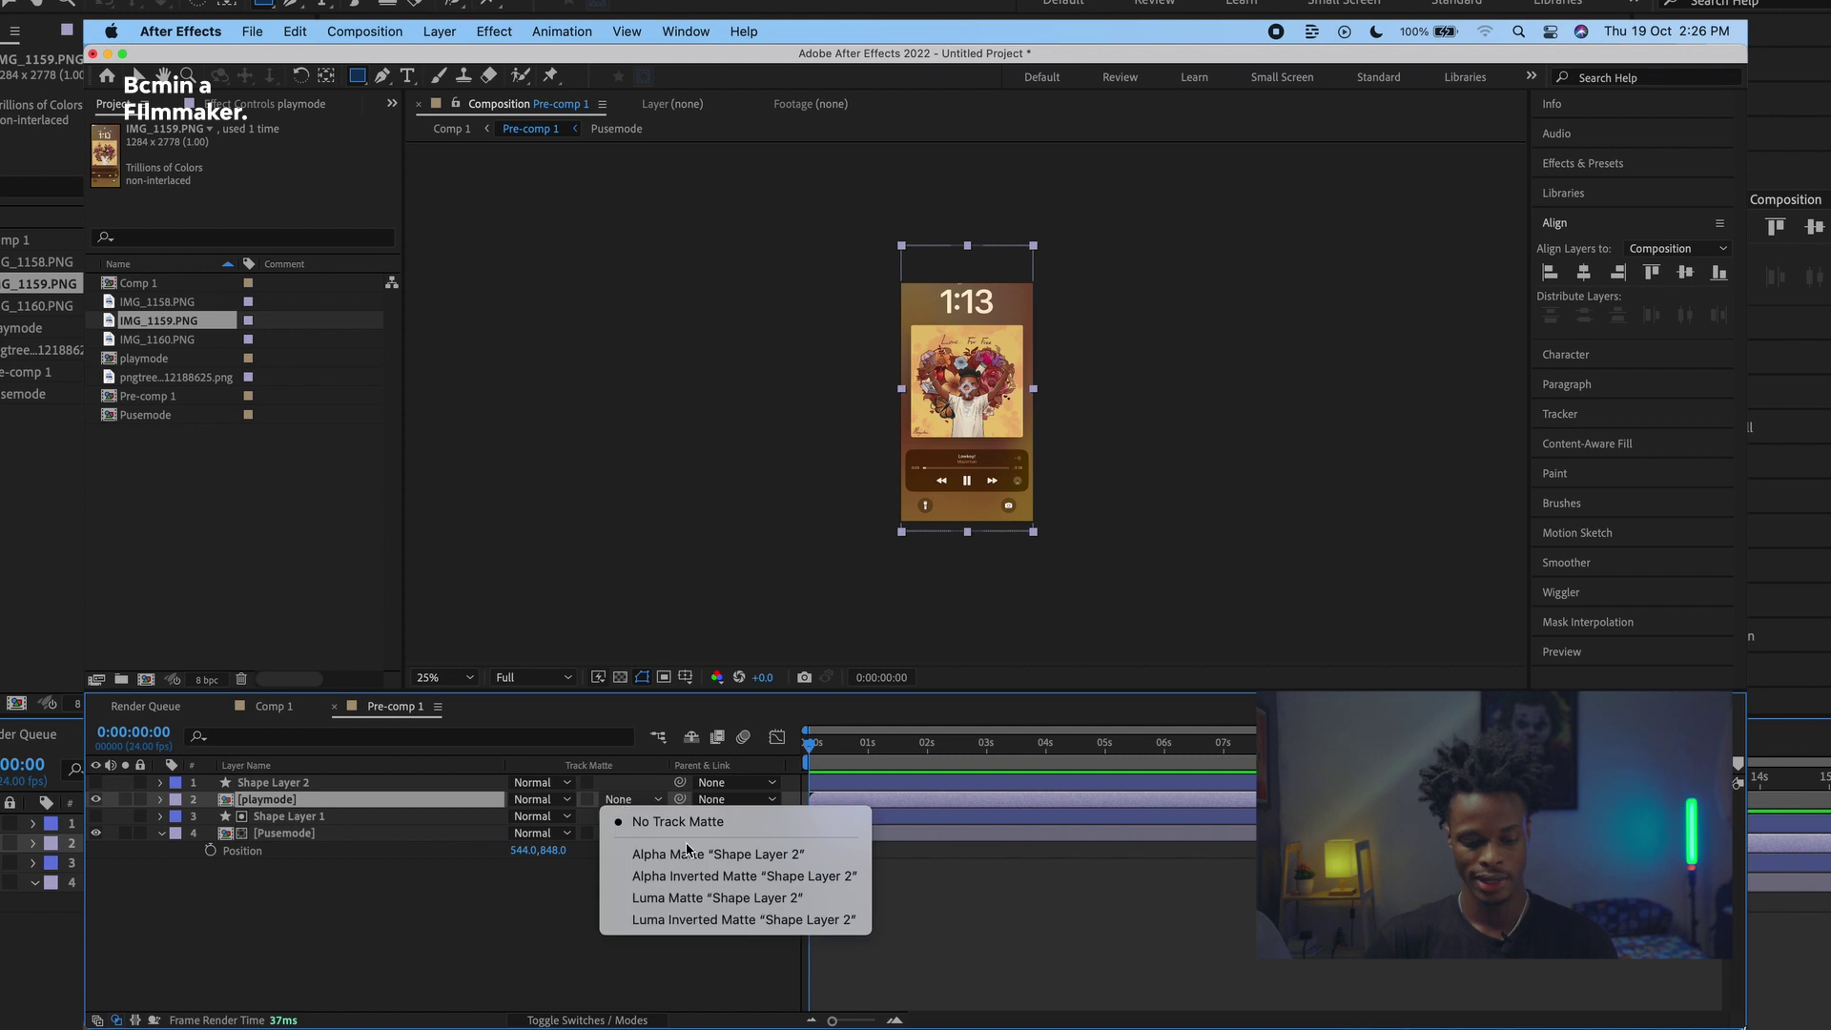
pyautogui.click(658, 853)
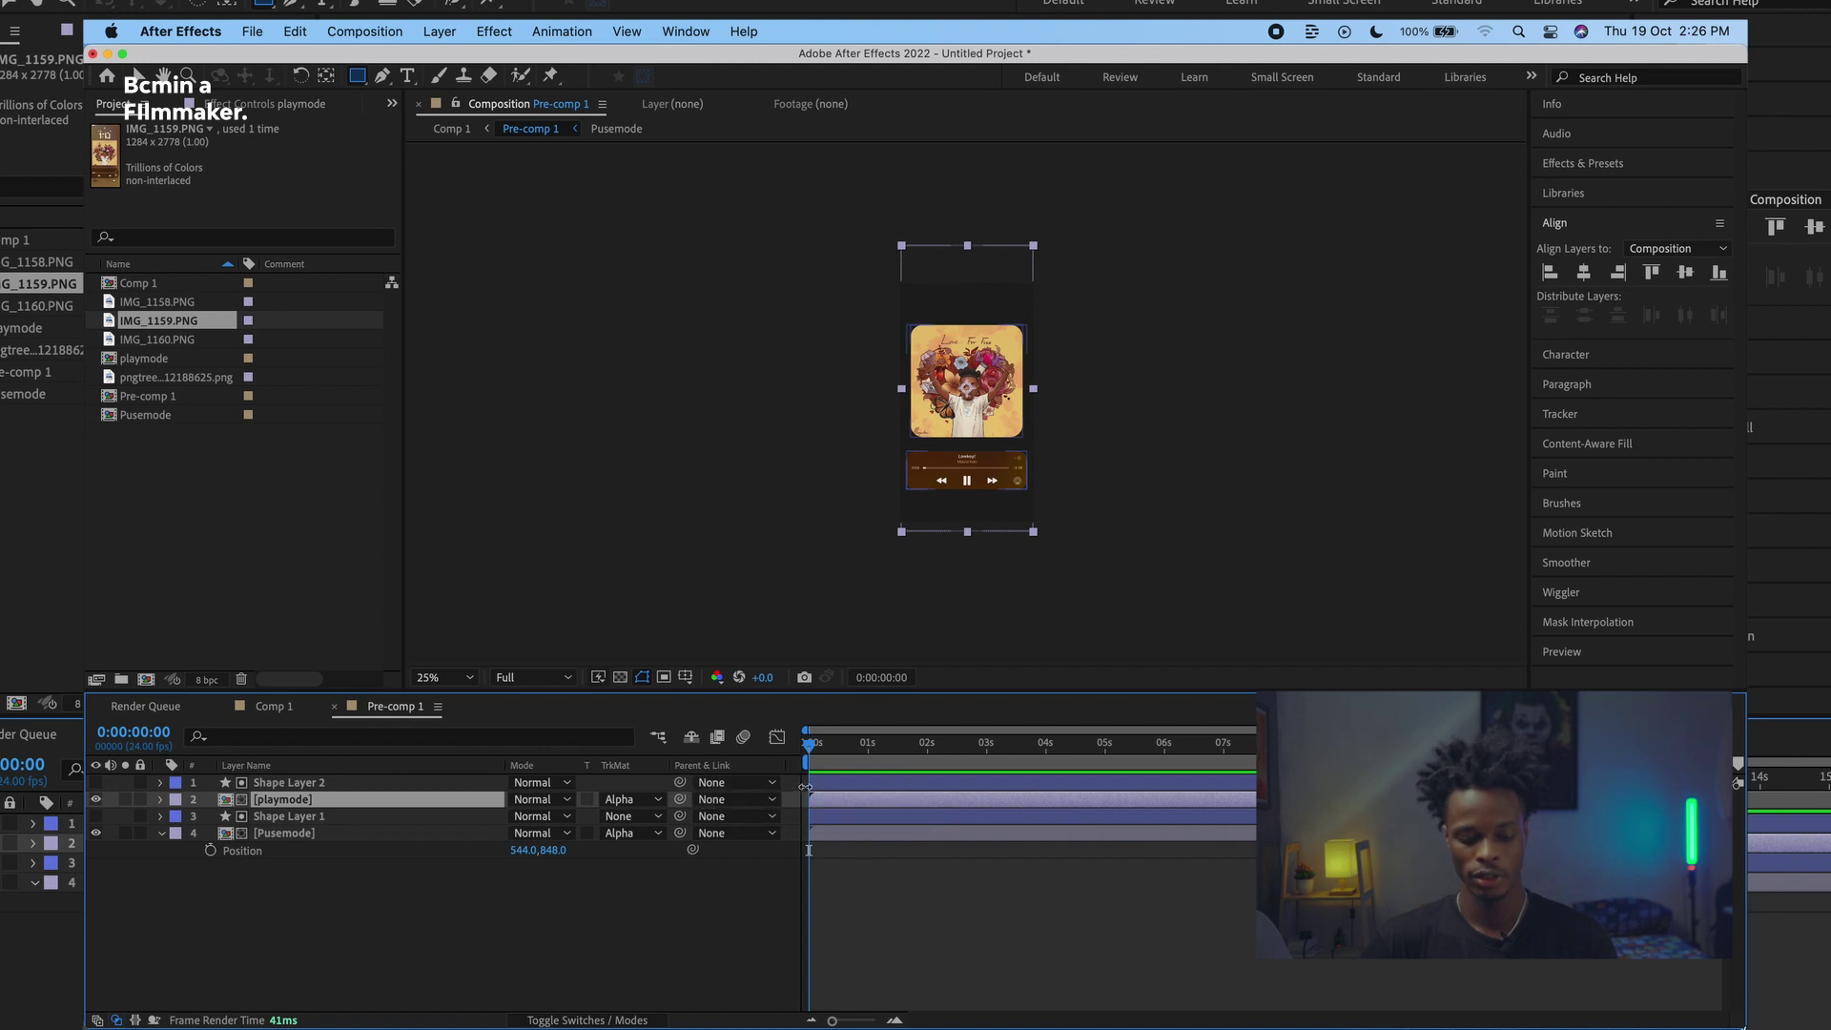
# Step: Trim the start of the playmode layer to about 1.4 seconds and preview the pause-to-play switch
pyautogui.click(808, 784)
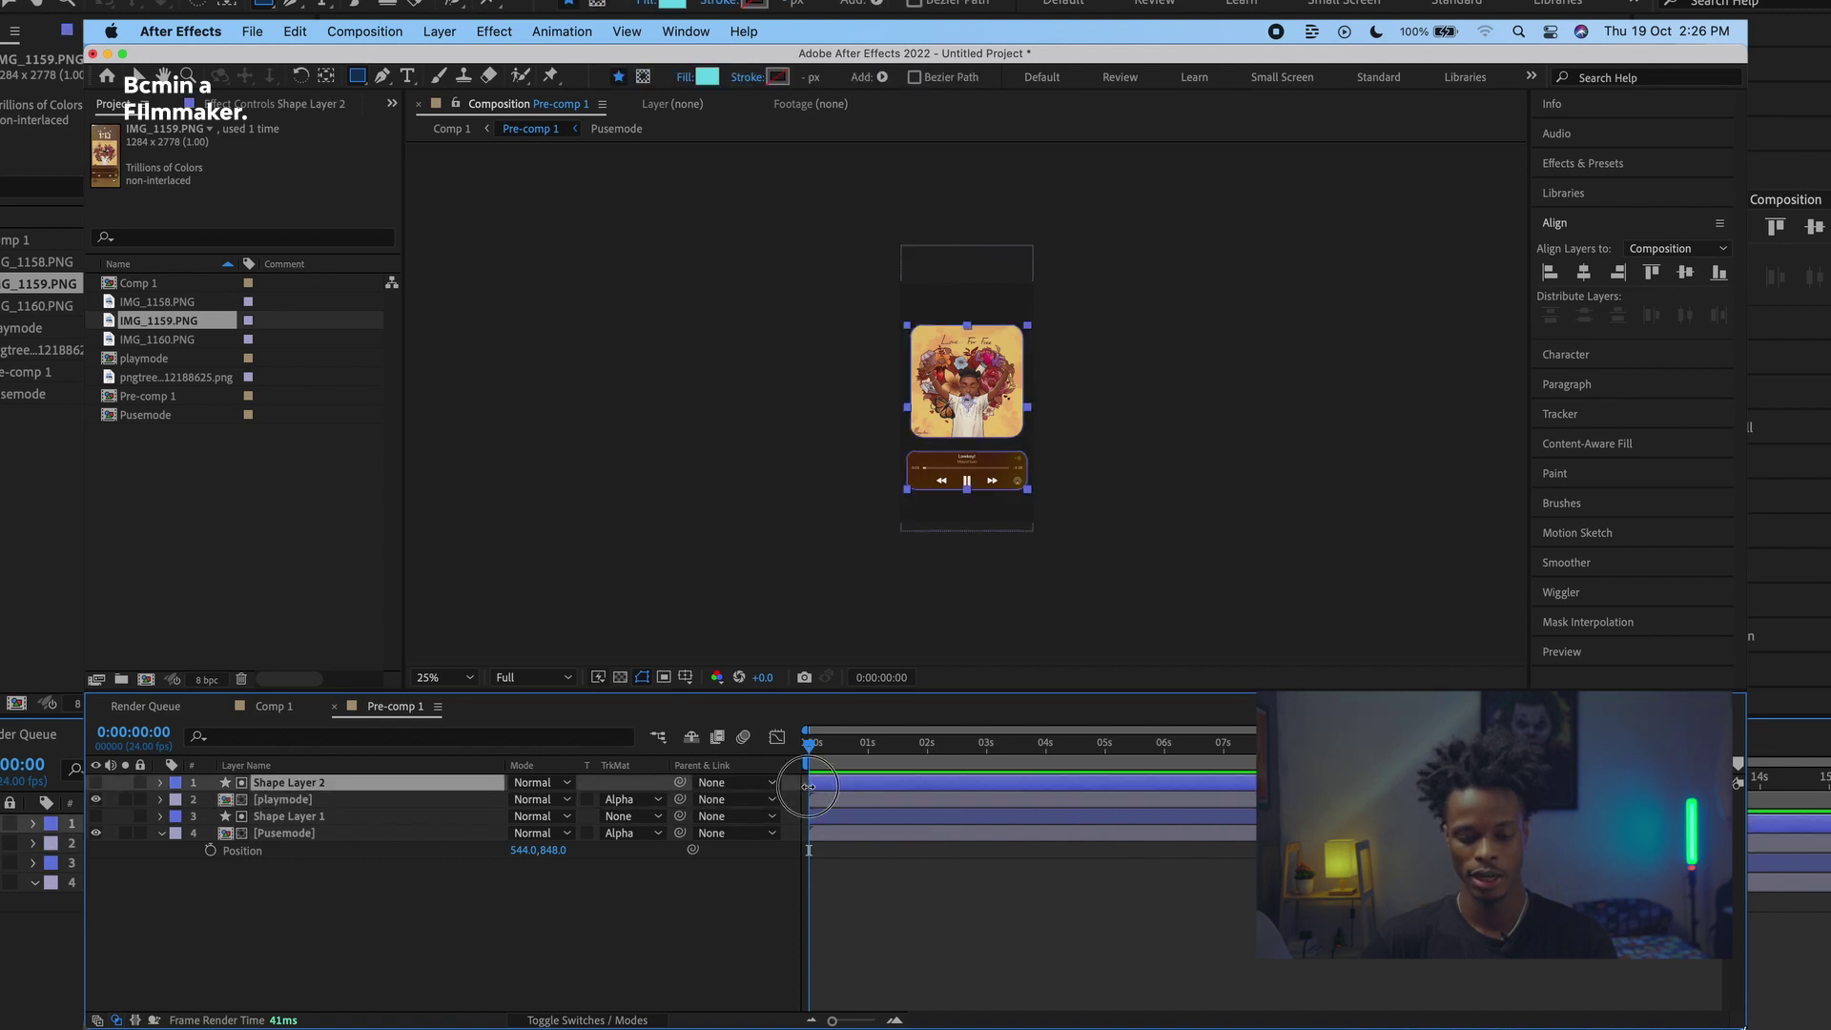
pyautogui.moveTo(815, 799); pyautogui.dragTo(896, 793)
pyautogui.press('space')
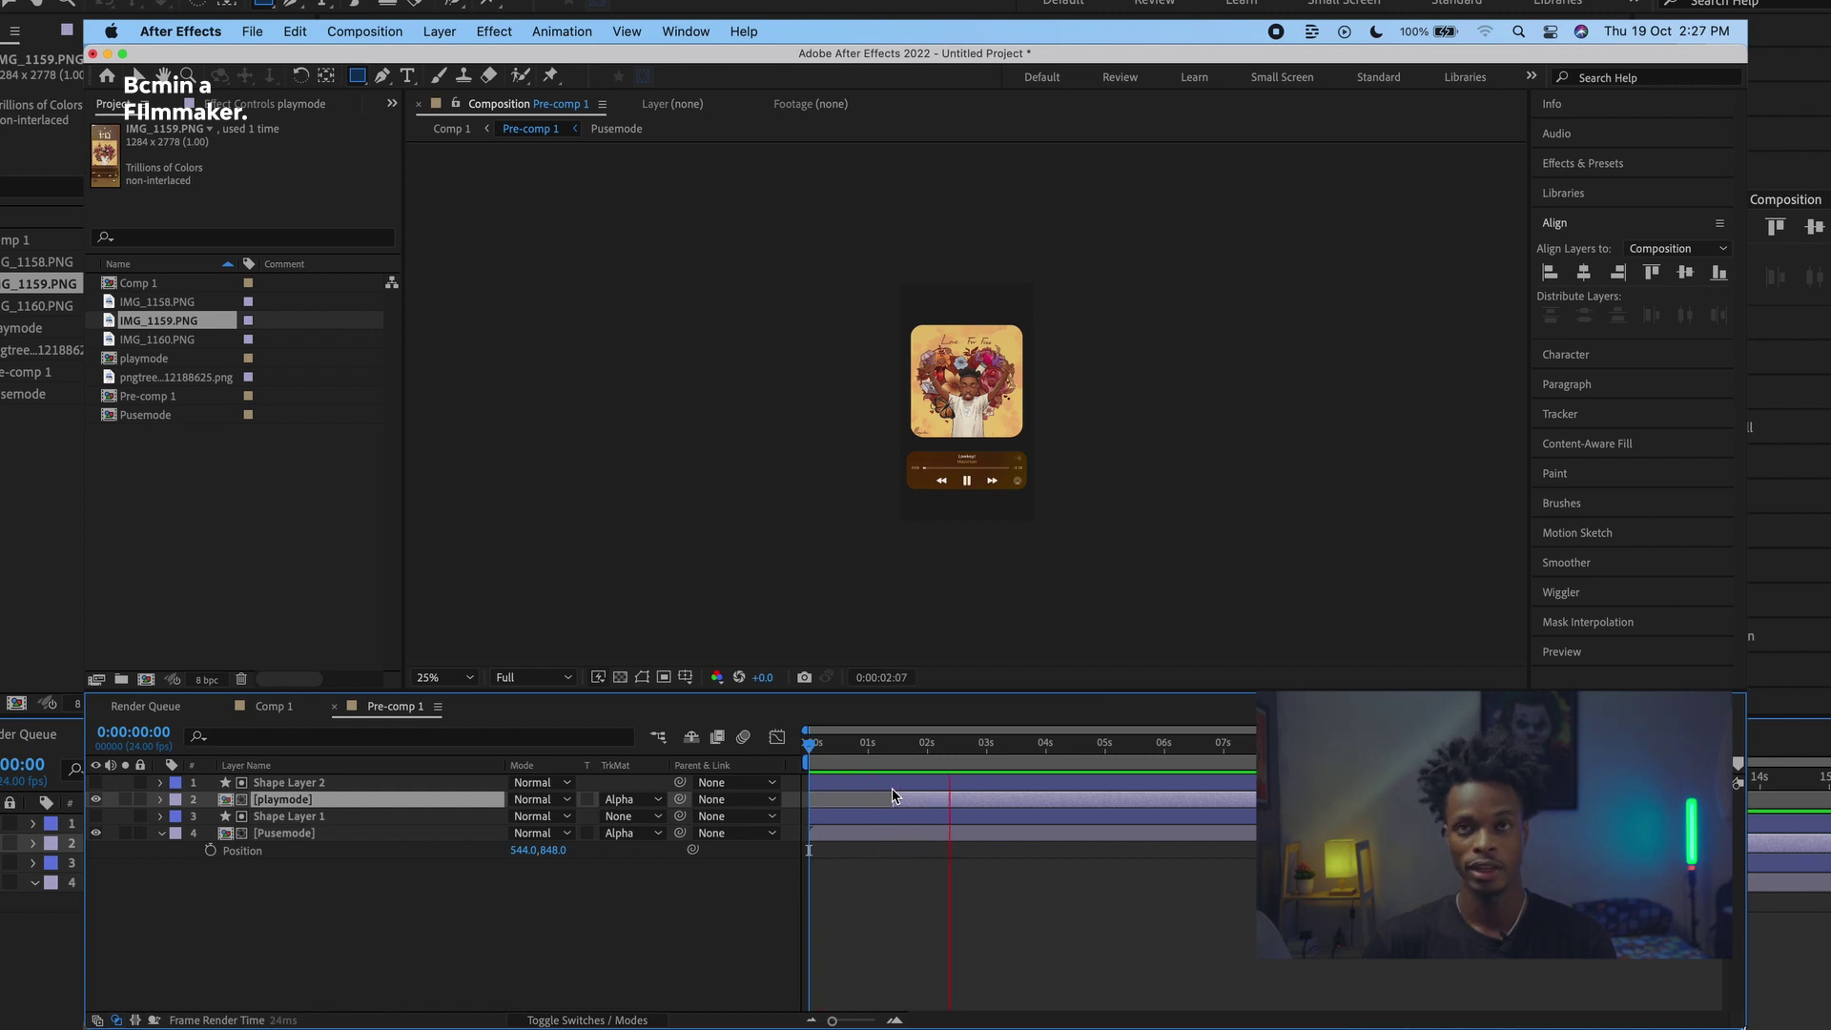
pyautogui.press('space')
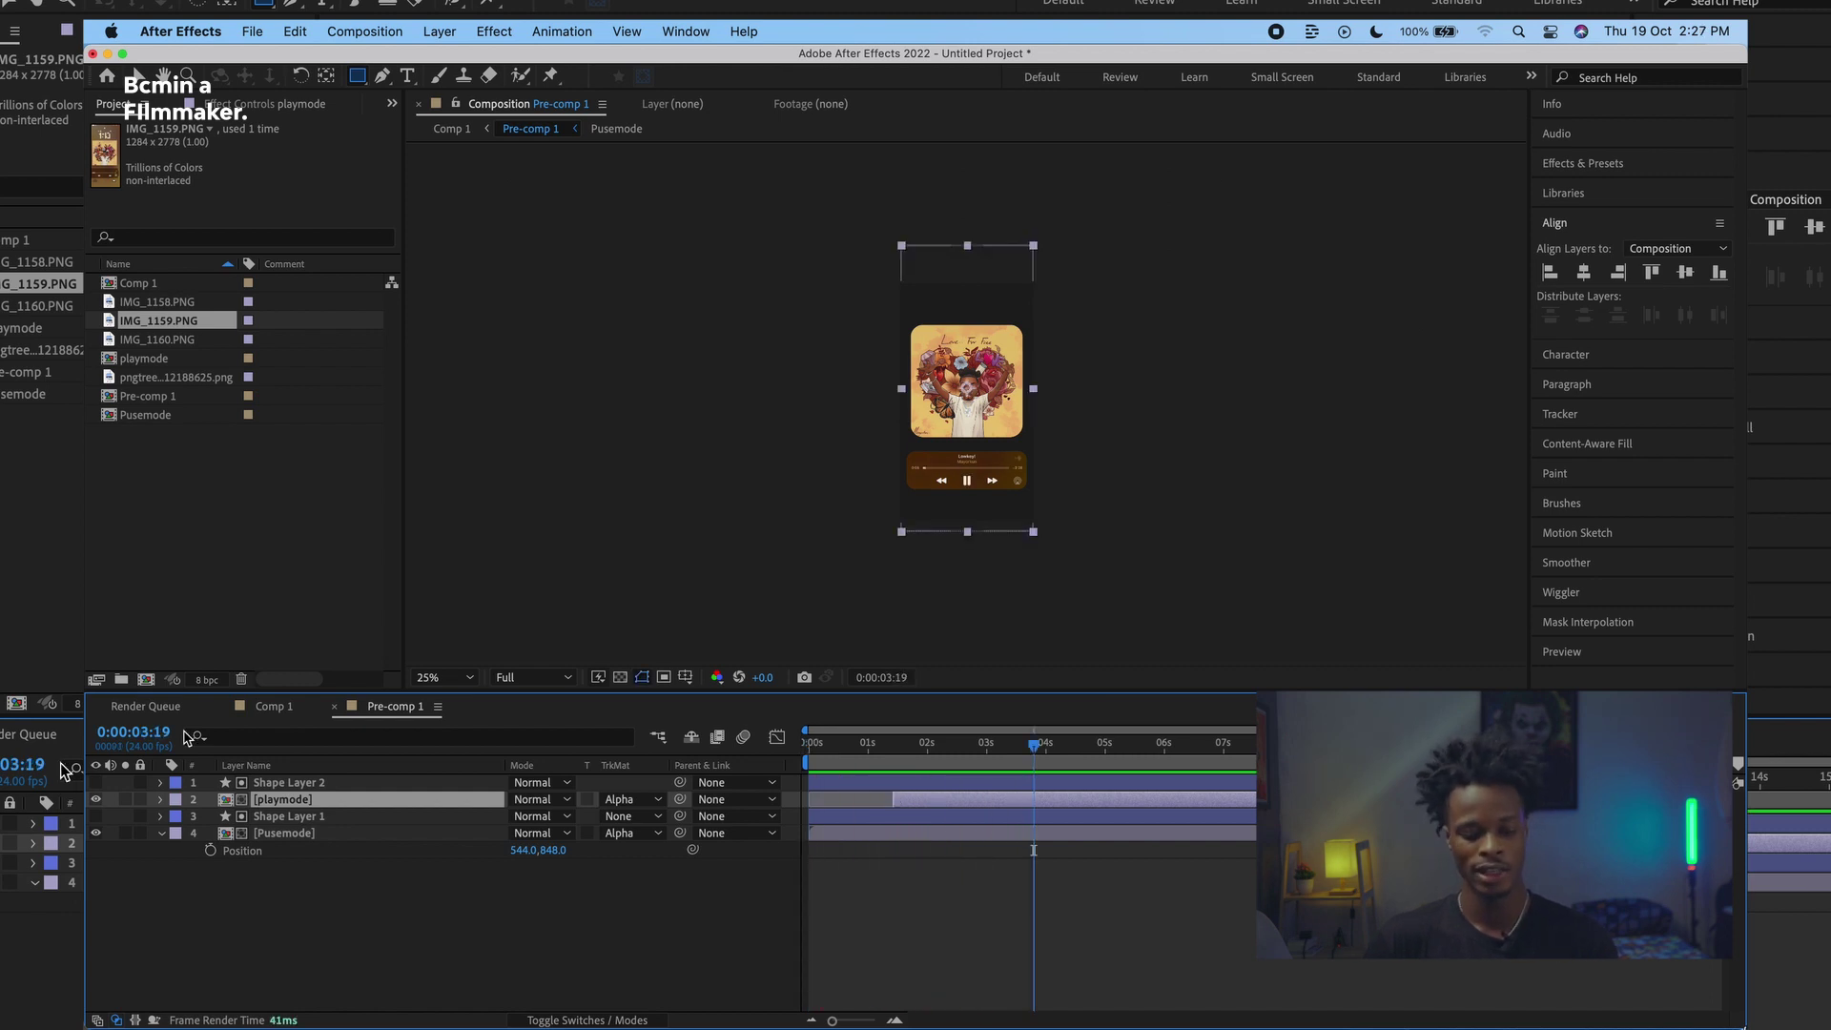
# Step: Add IMG_1160.PNG above Pre-comp 1 in Comp 1 and scale it to 85%
pyautogui.click(266, 706)
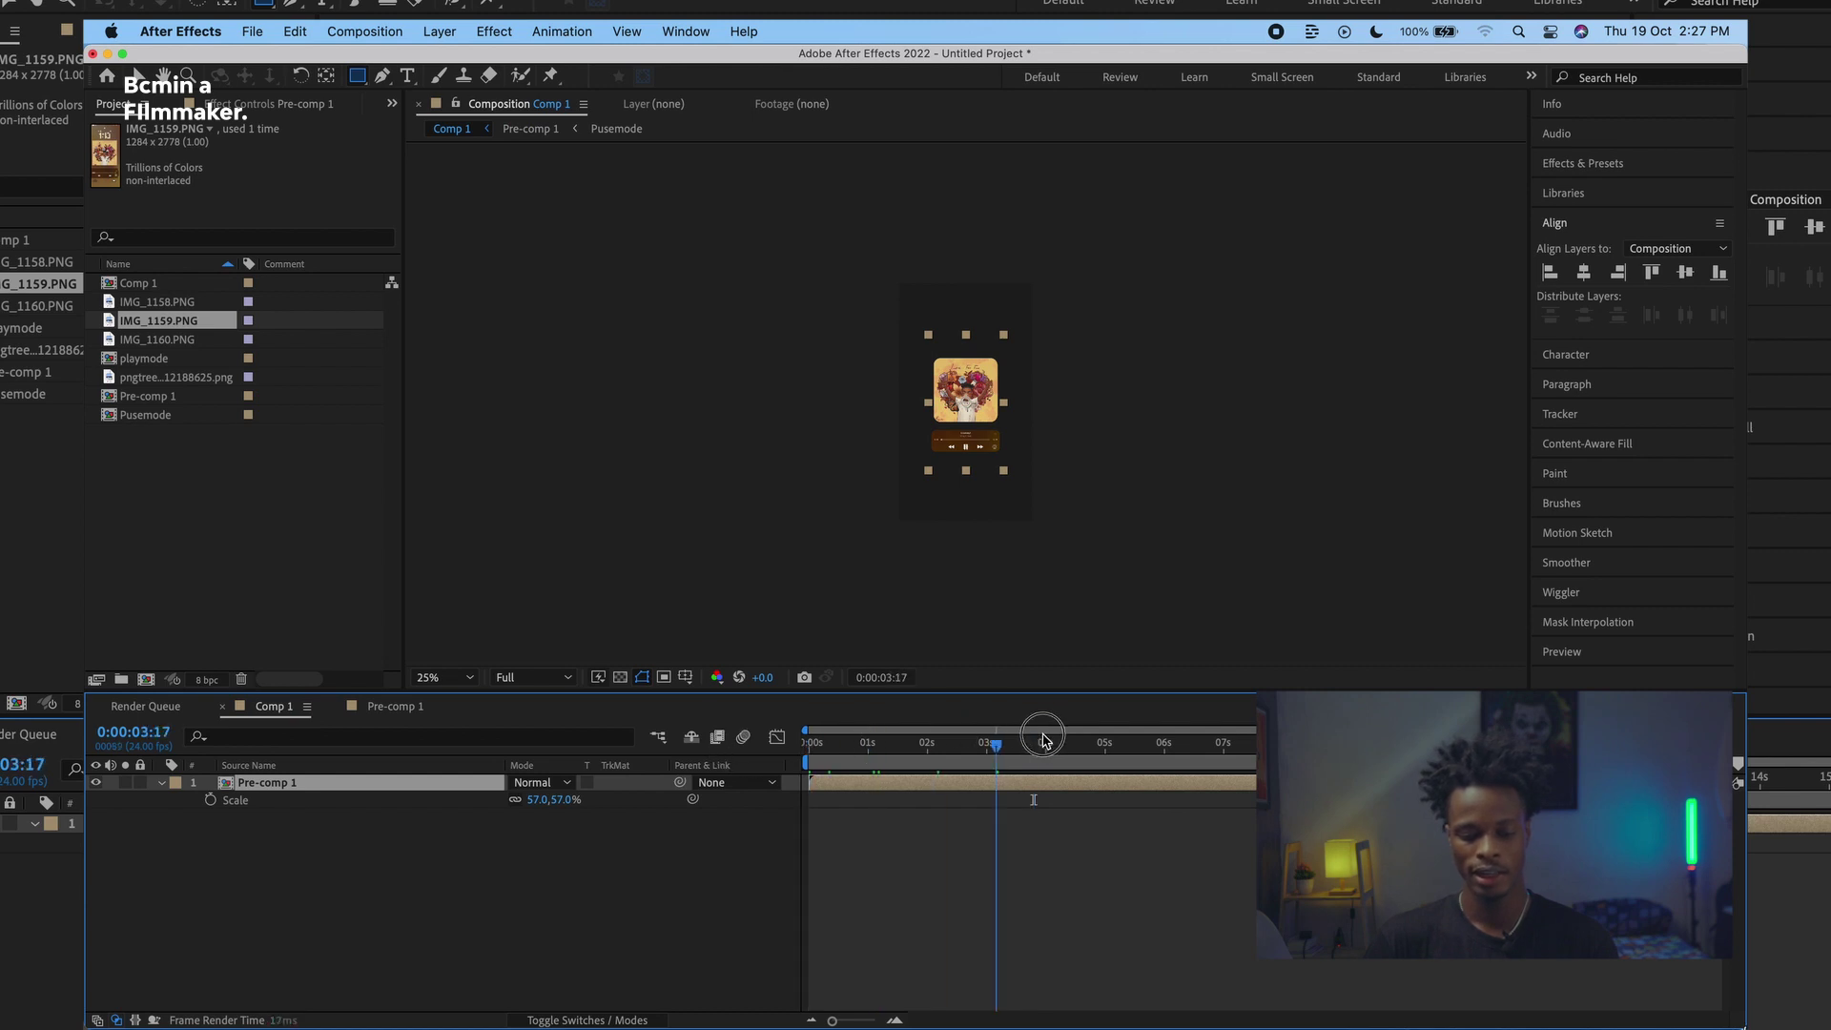
pyautogui.moveTo(1037, 743); pyautogui.dragTo(537, 792)
pyautogui.click(161, 378)
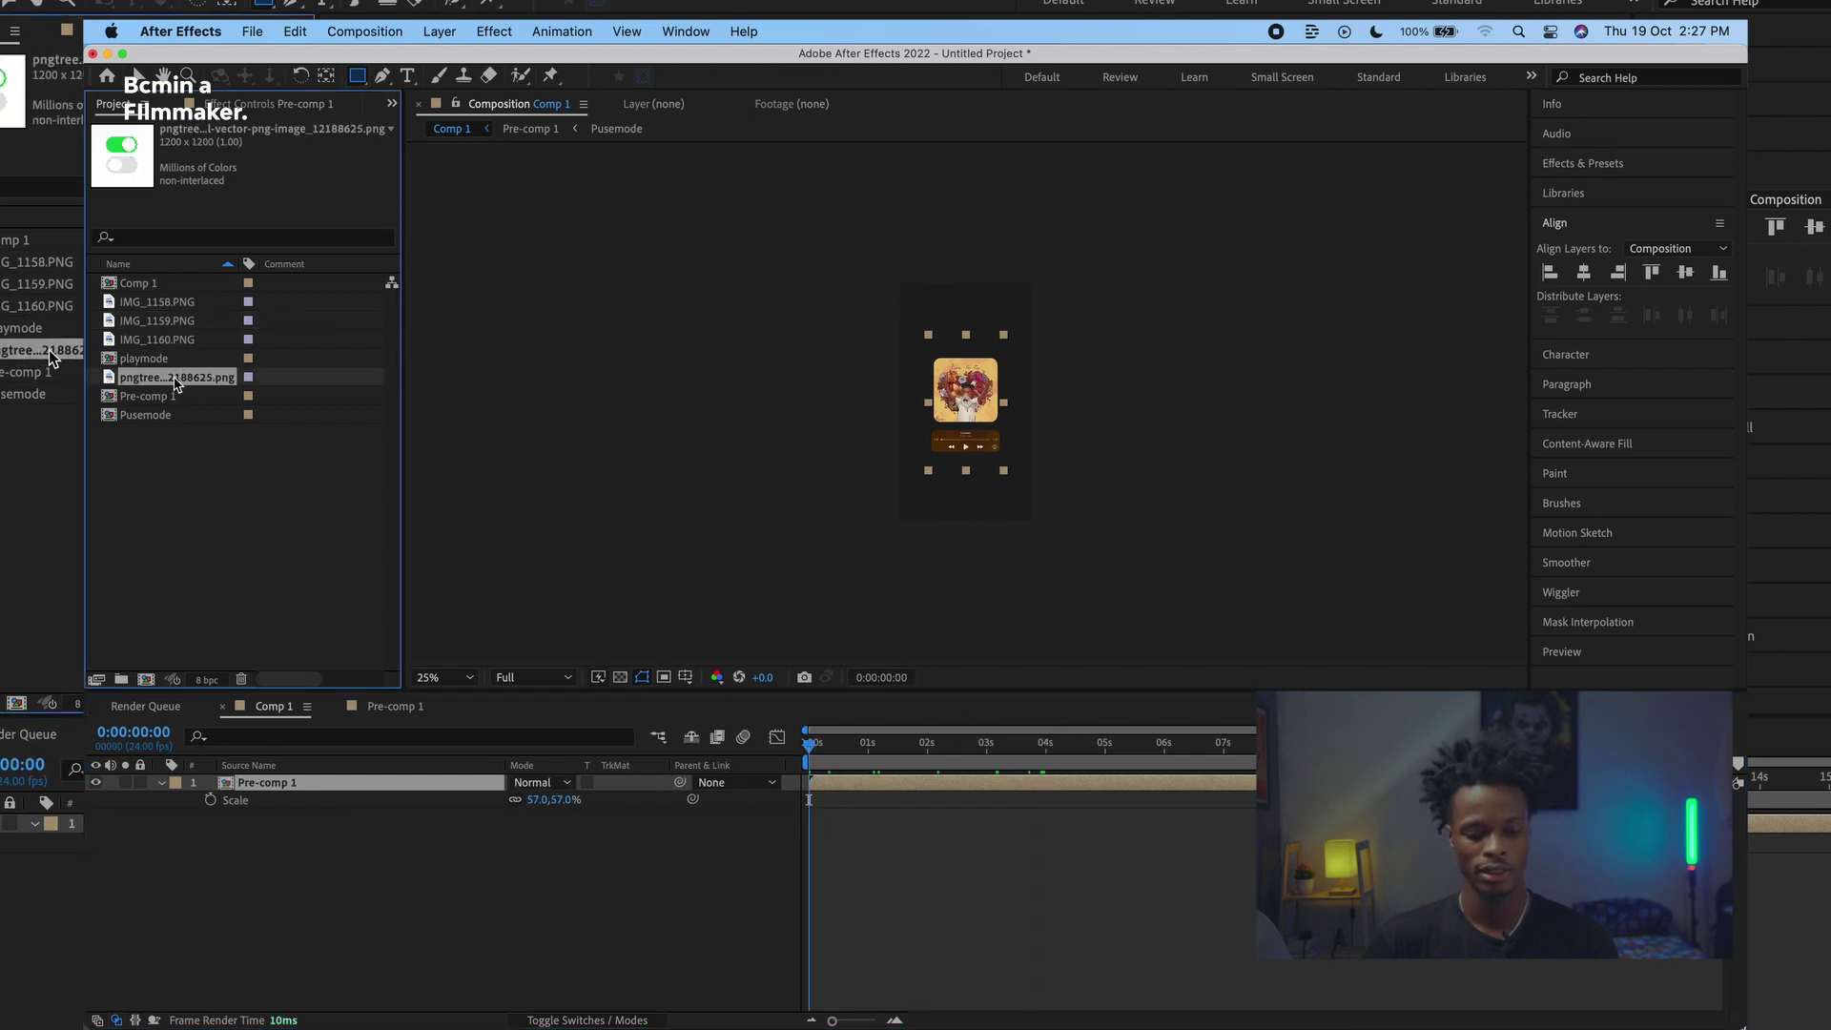
pyautogui.press('Down')
pyautogui.moveTo(174, 342); pyautogui.dragTo(389, 784)
pyautogui.press('s')
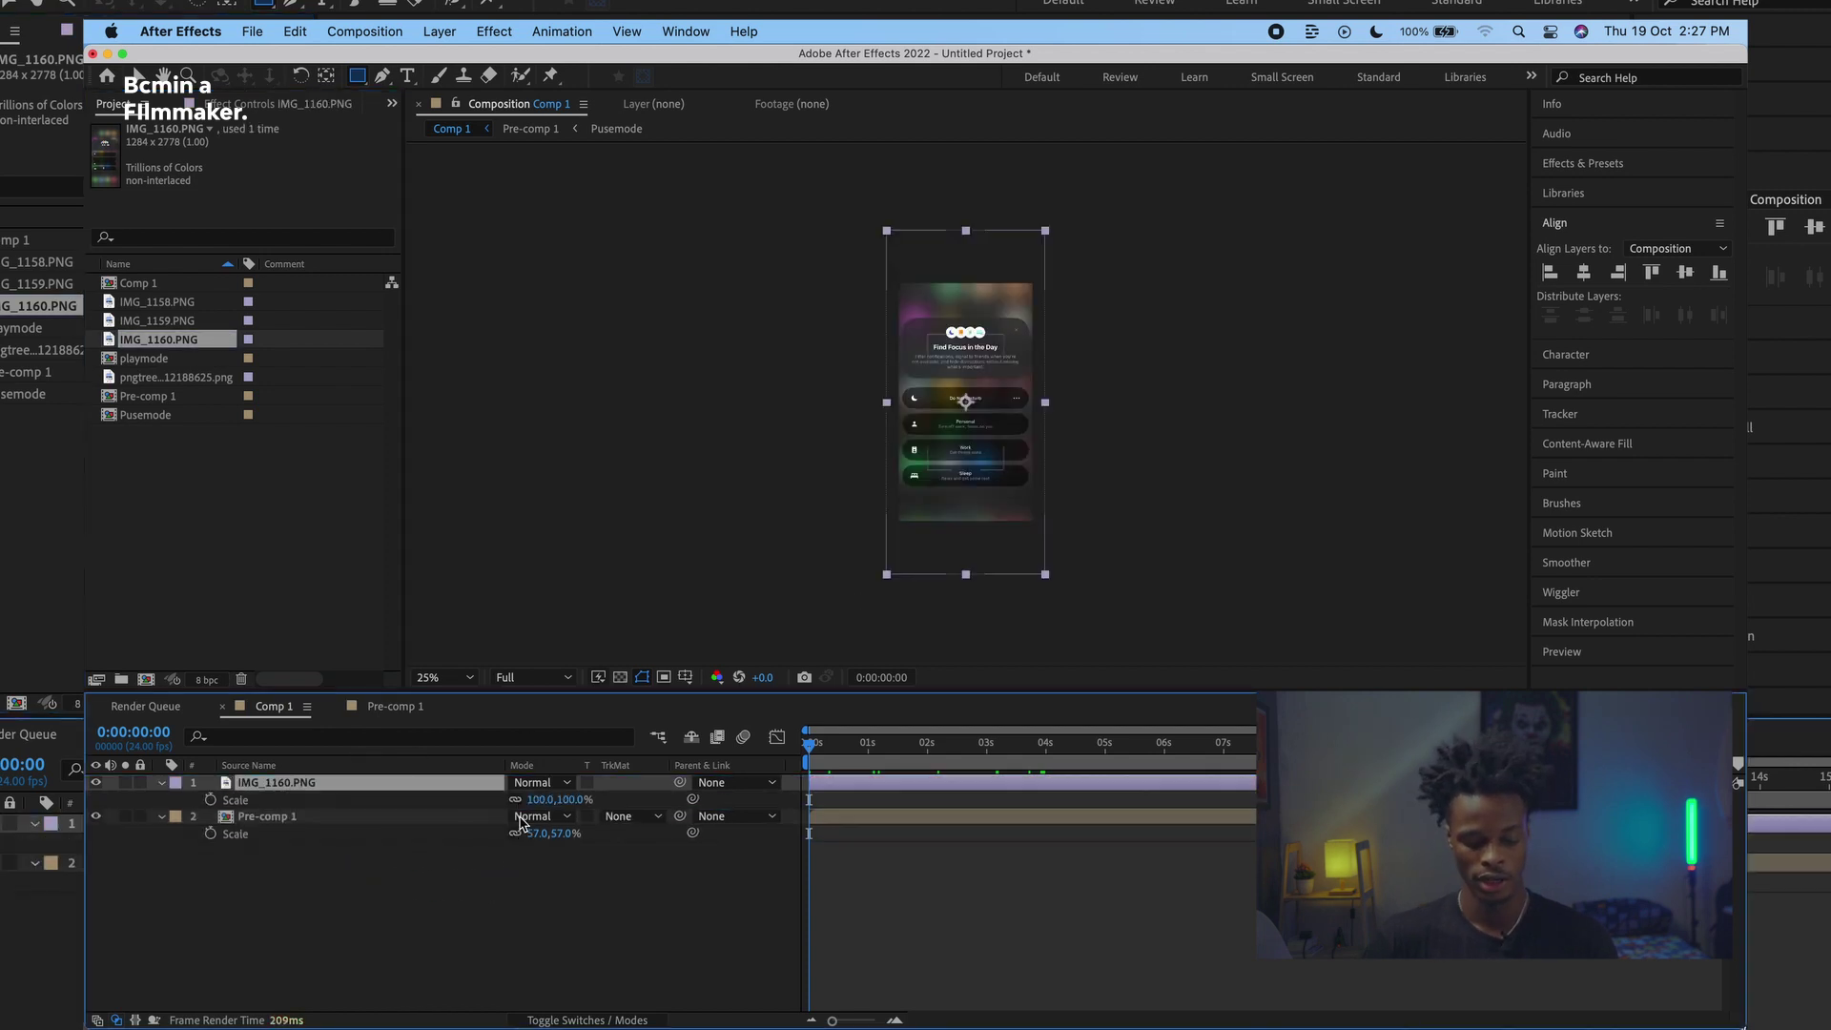
pyautogui.moveTo(540, 799); pyautogui.dragTo(522, 804)
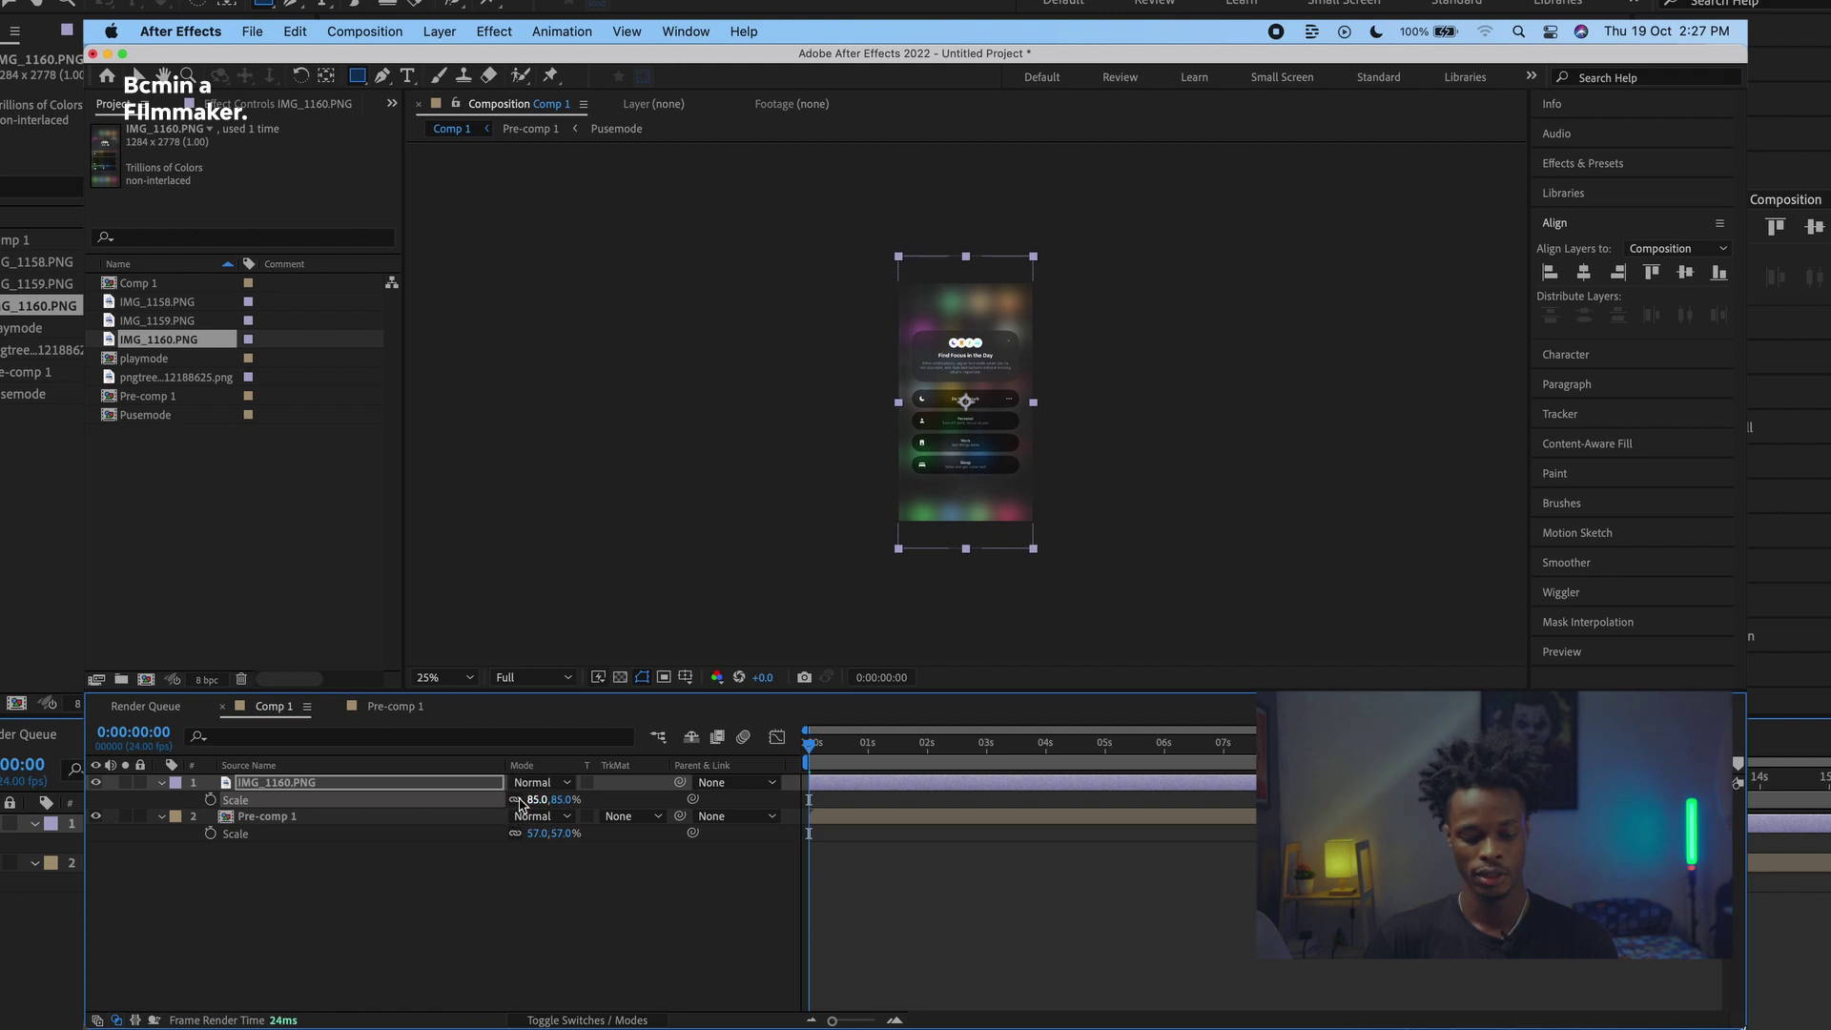
# Step: Pre-compose the IMG_1160.PNG layer as focusmode, leaving all attributes in Comp 1
pyautogui.press('super+shift+c')
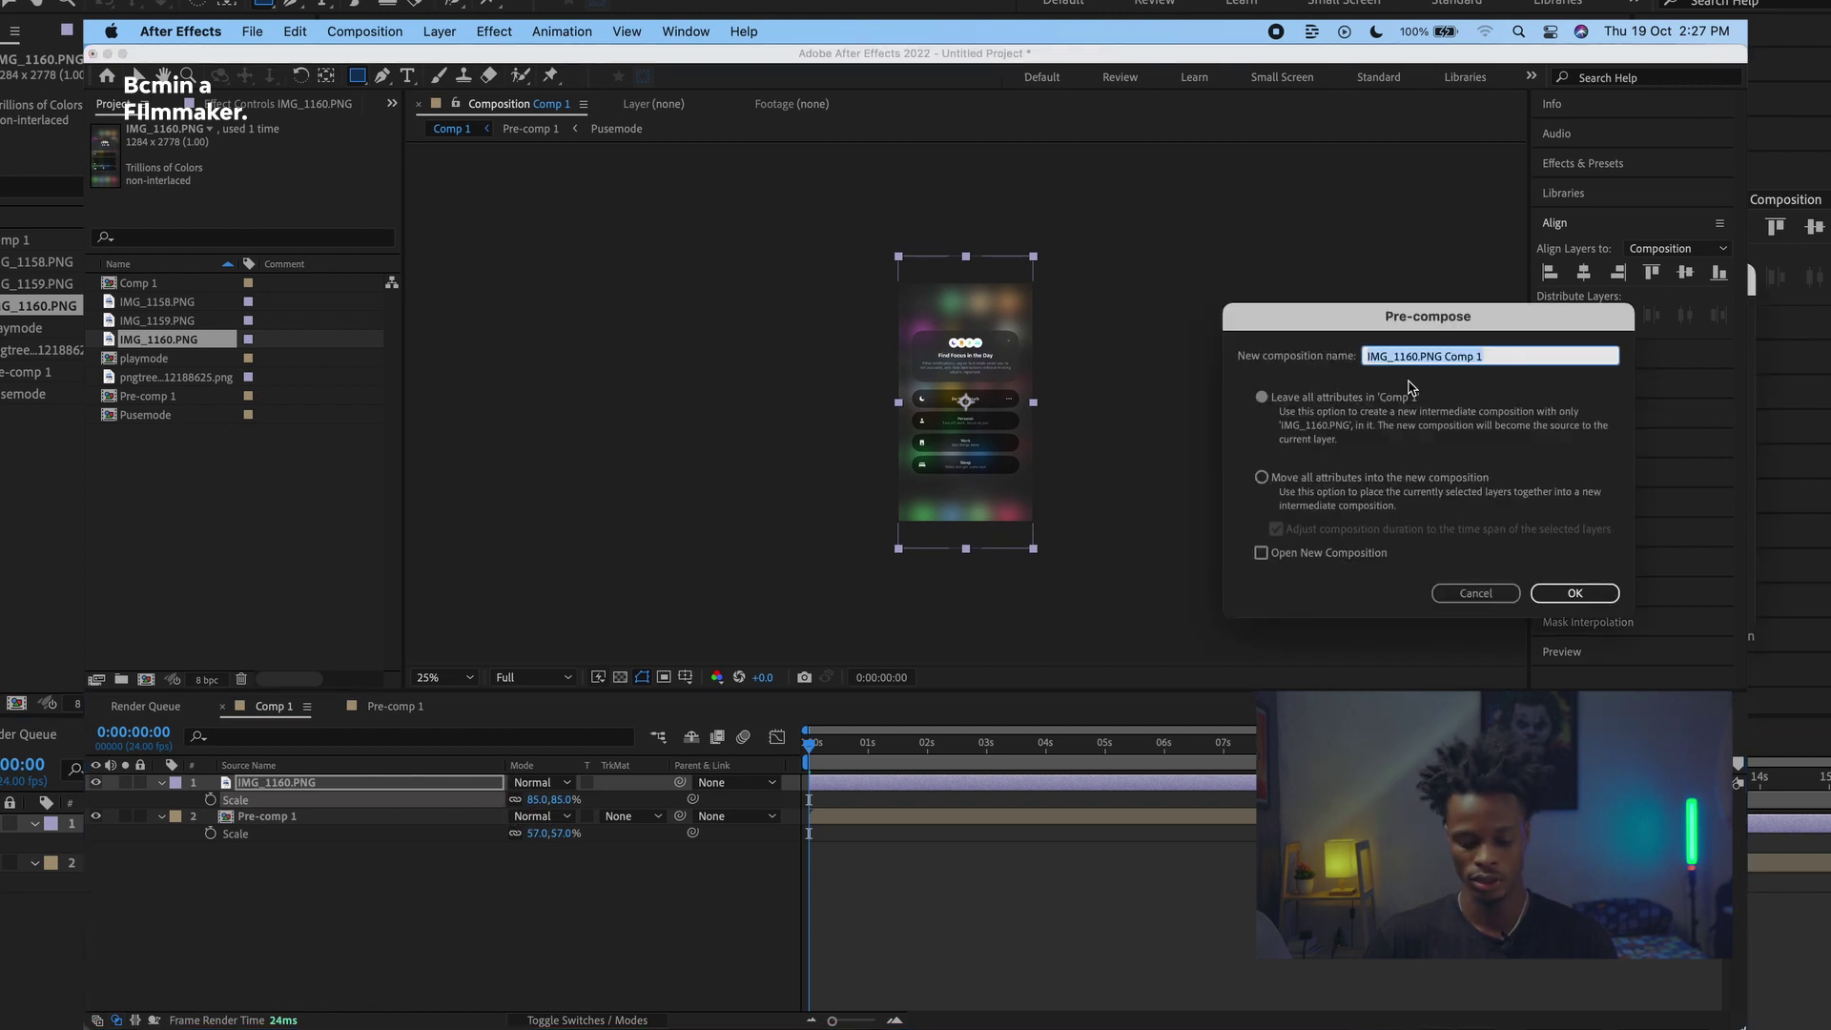
pyautogui.write('focusmode')
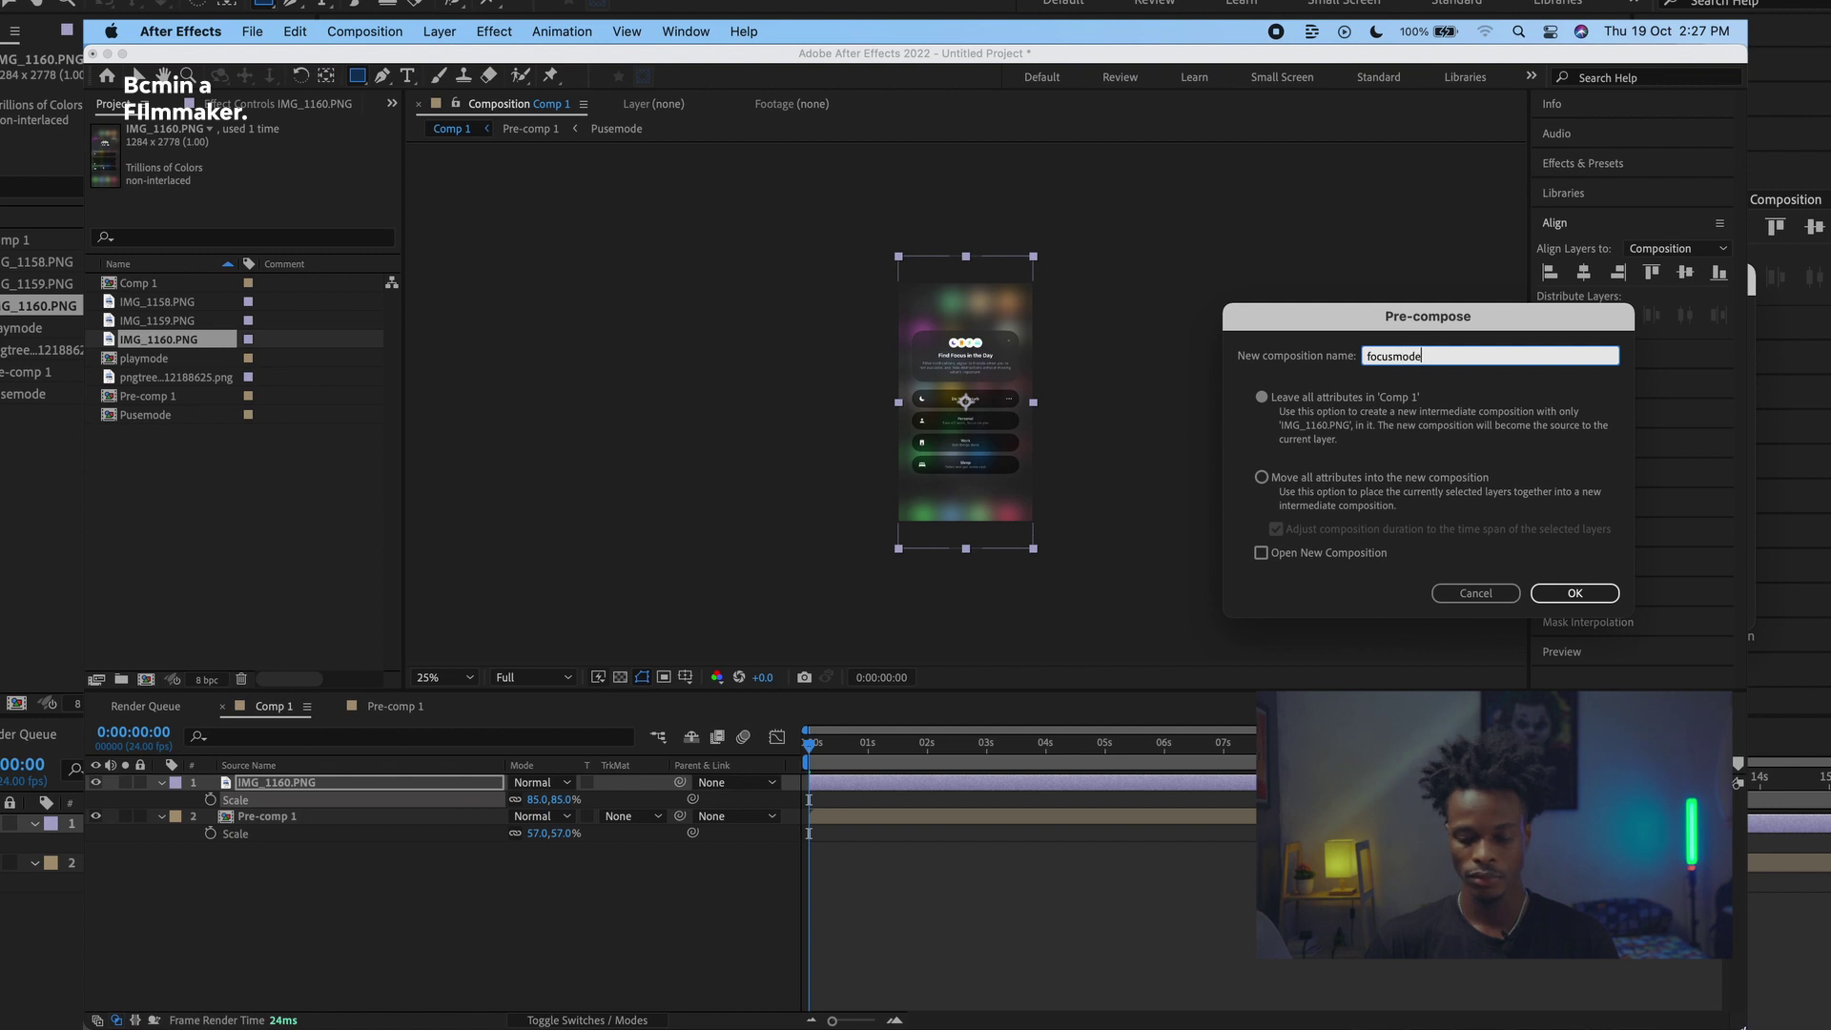
pyautogui.press('Return')
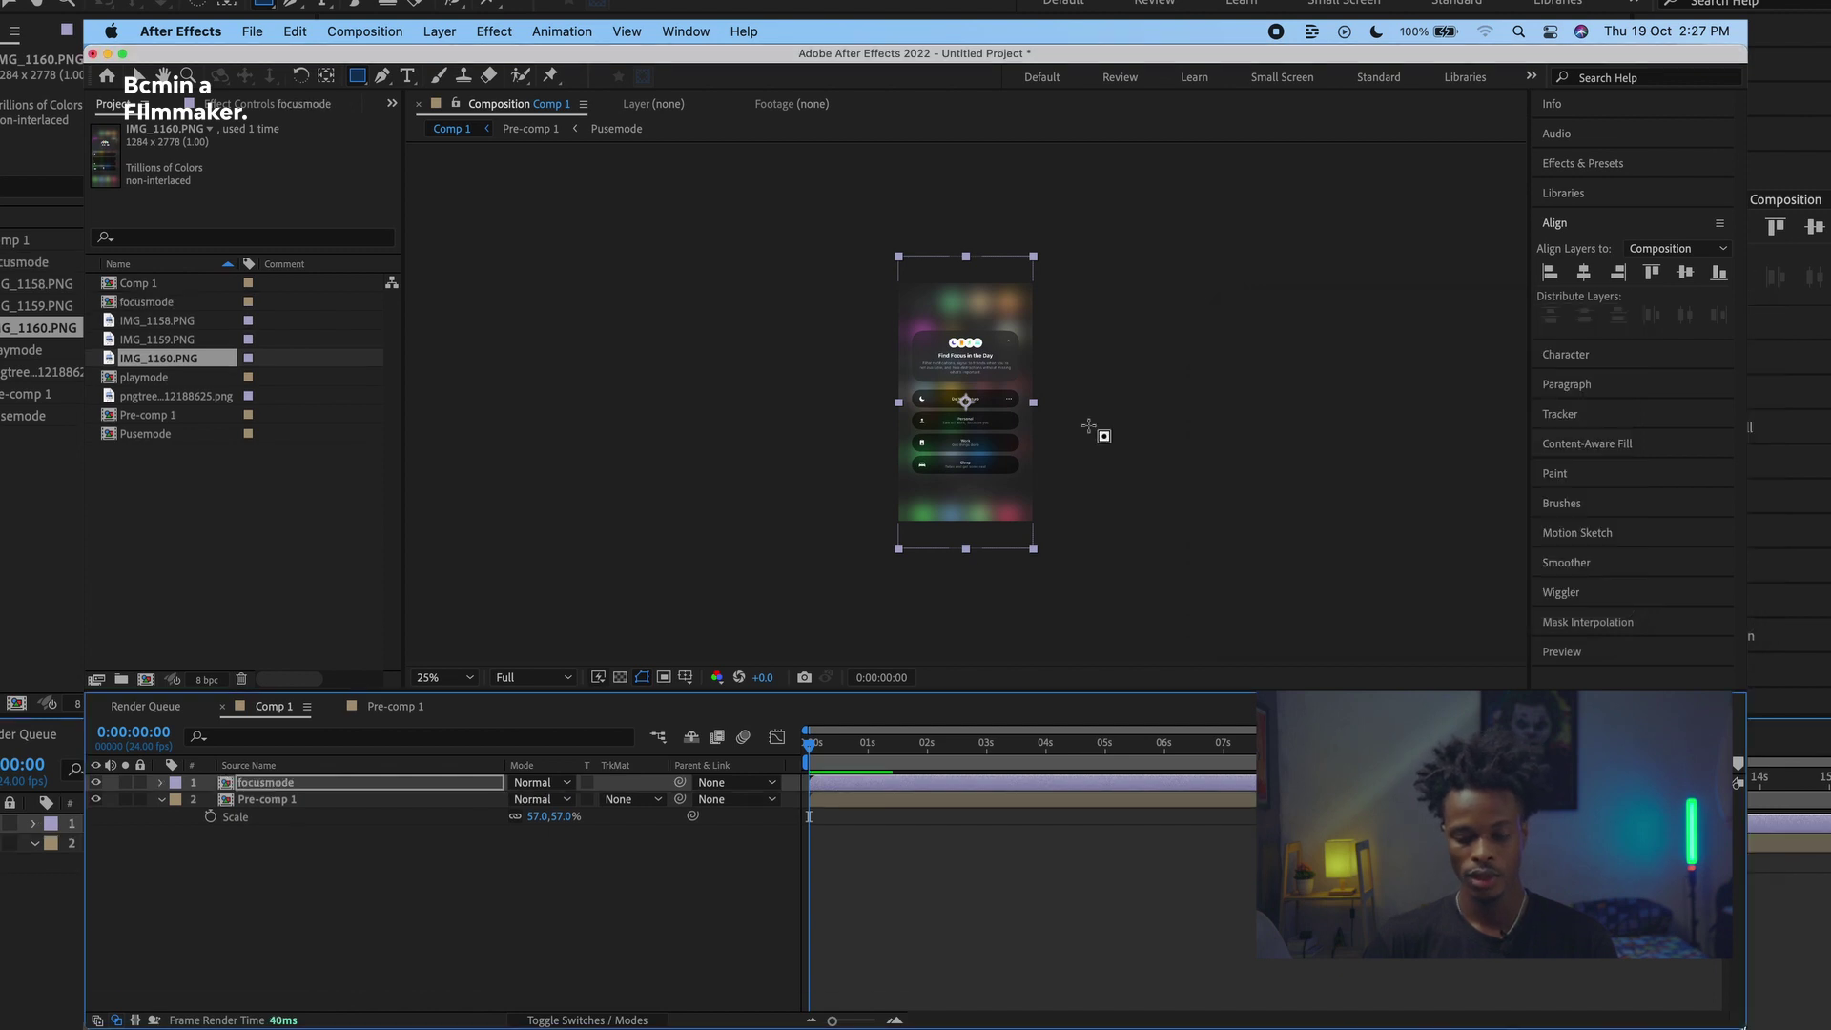
pyautogui.press('.')
pyautogui.press('.')
pyautogui.press('.')
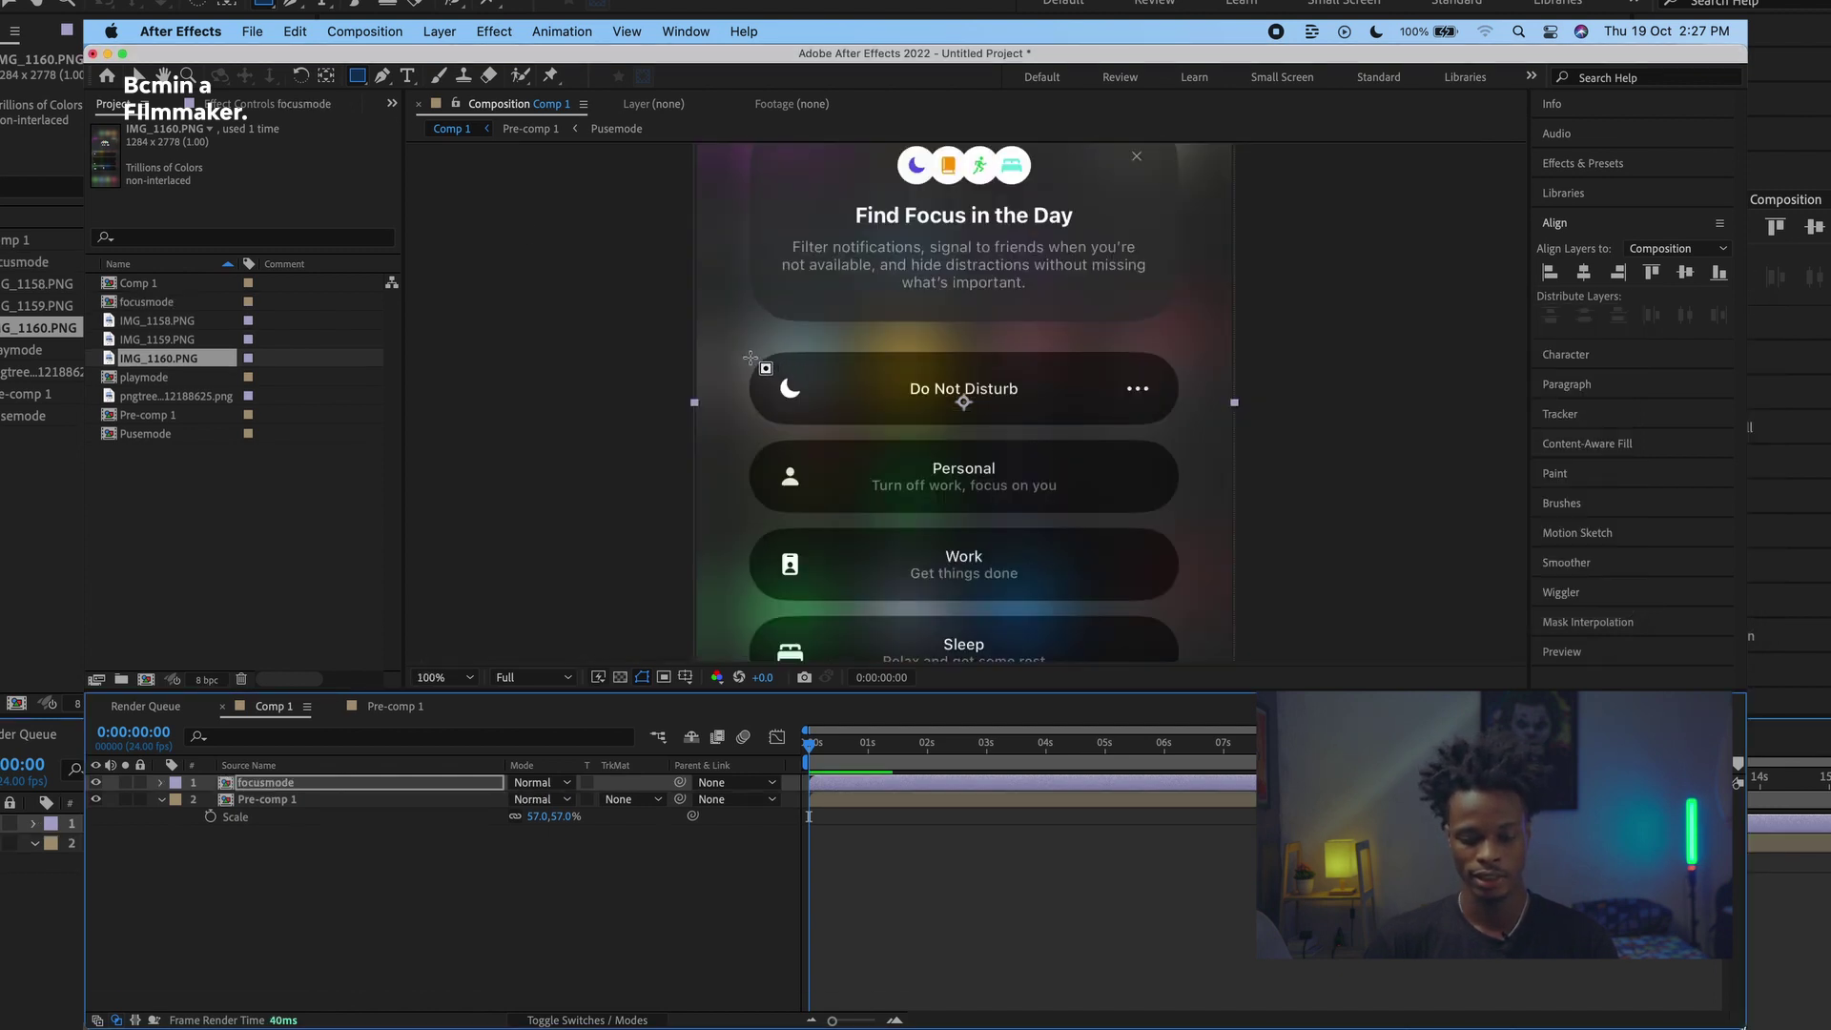
pyautogui.moveTo(750, 357)
pyautogui.mouseDown()
pyautogui.moveTo(891, 417)
pyautogui.moveTo(1161, 430)
pyautogui.mouseUp()
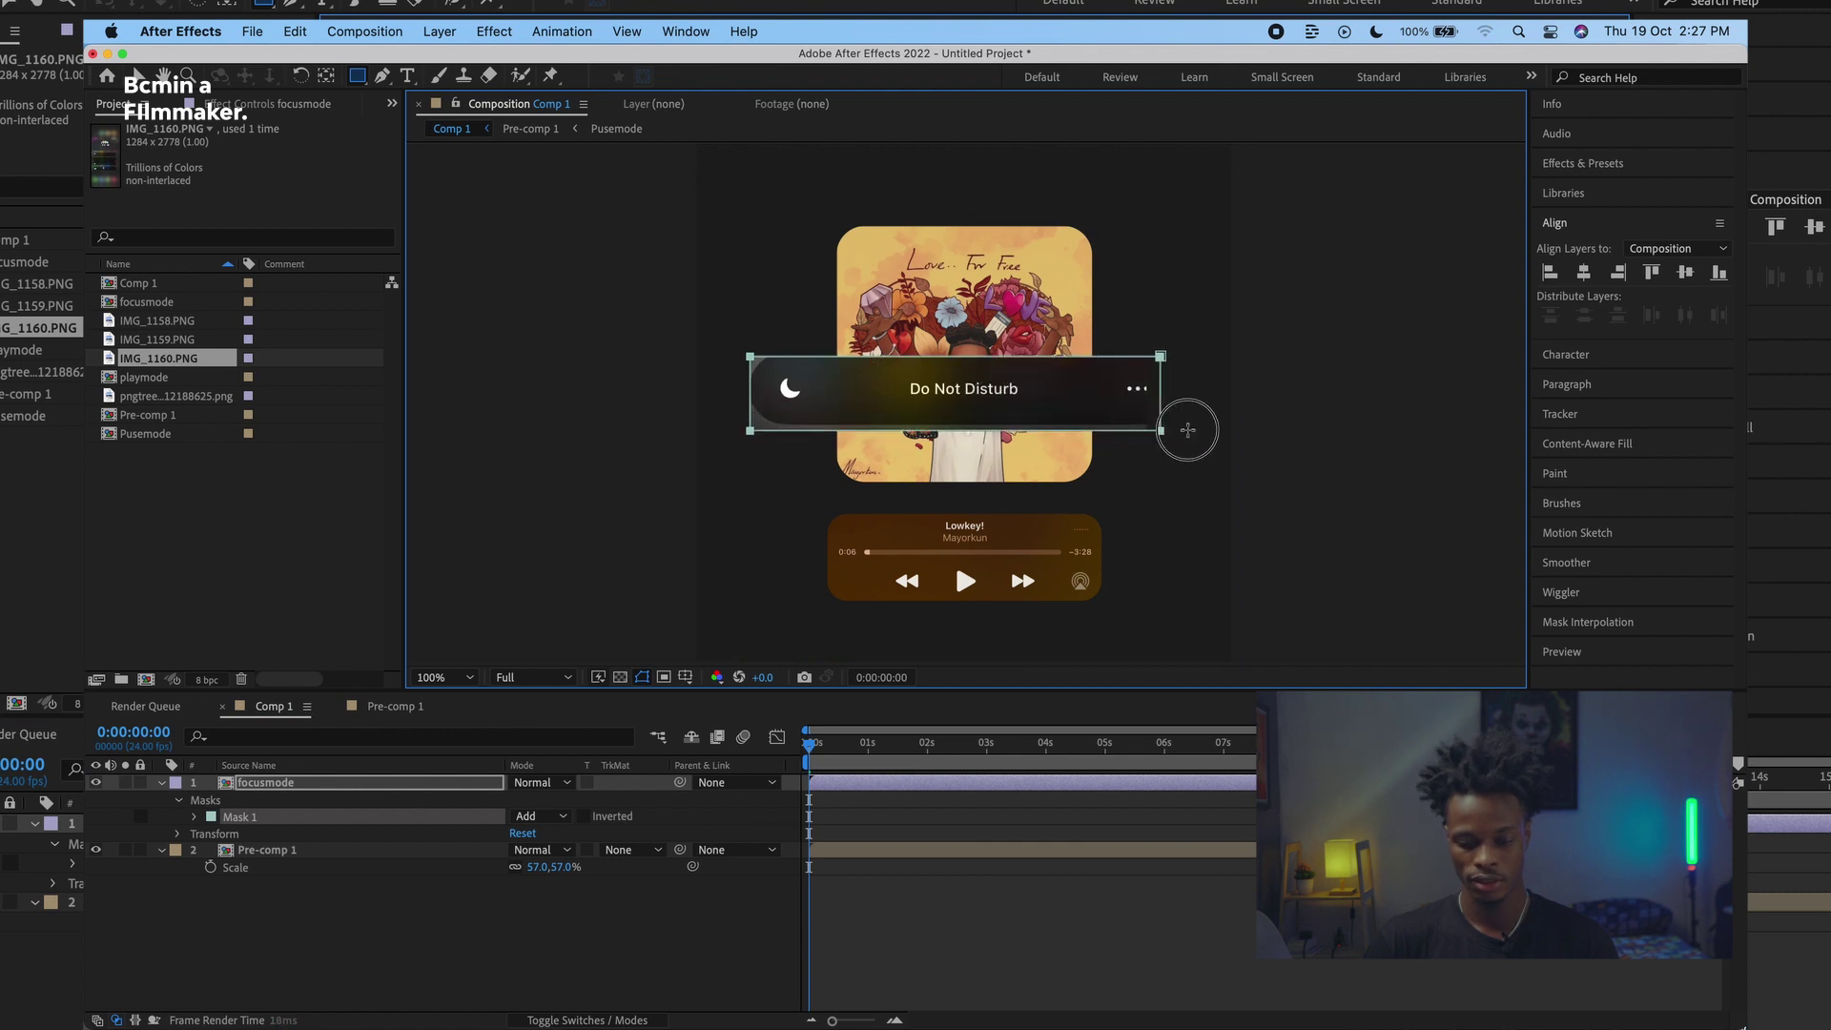
pyautogui.press('super+z')
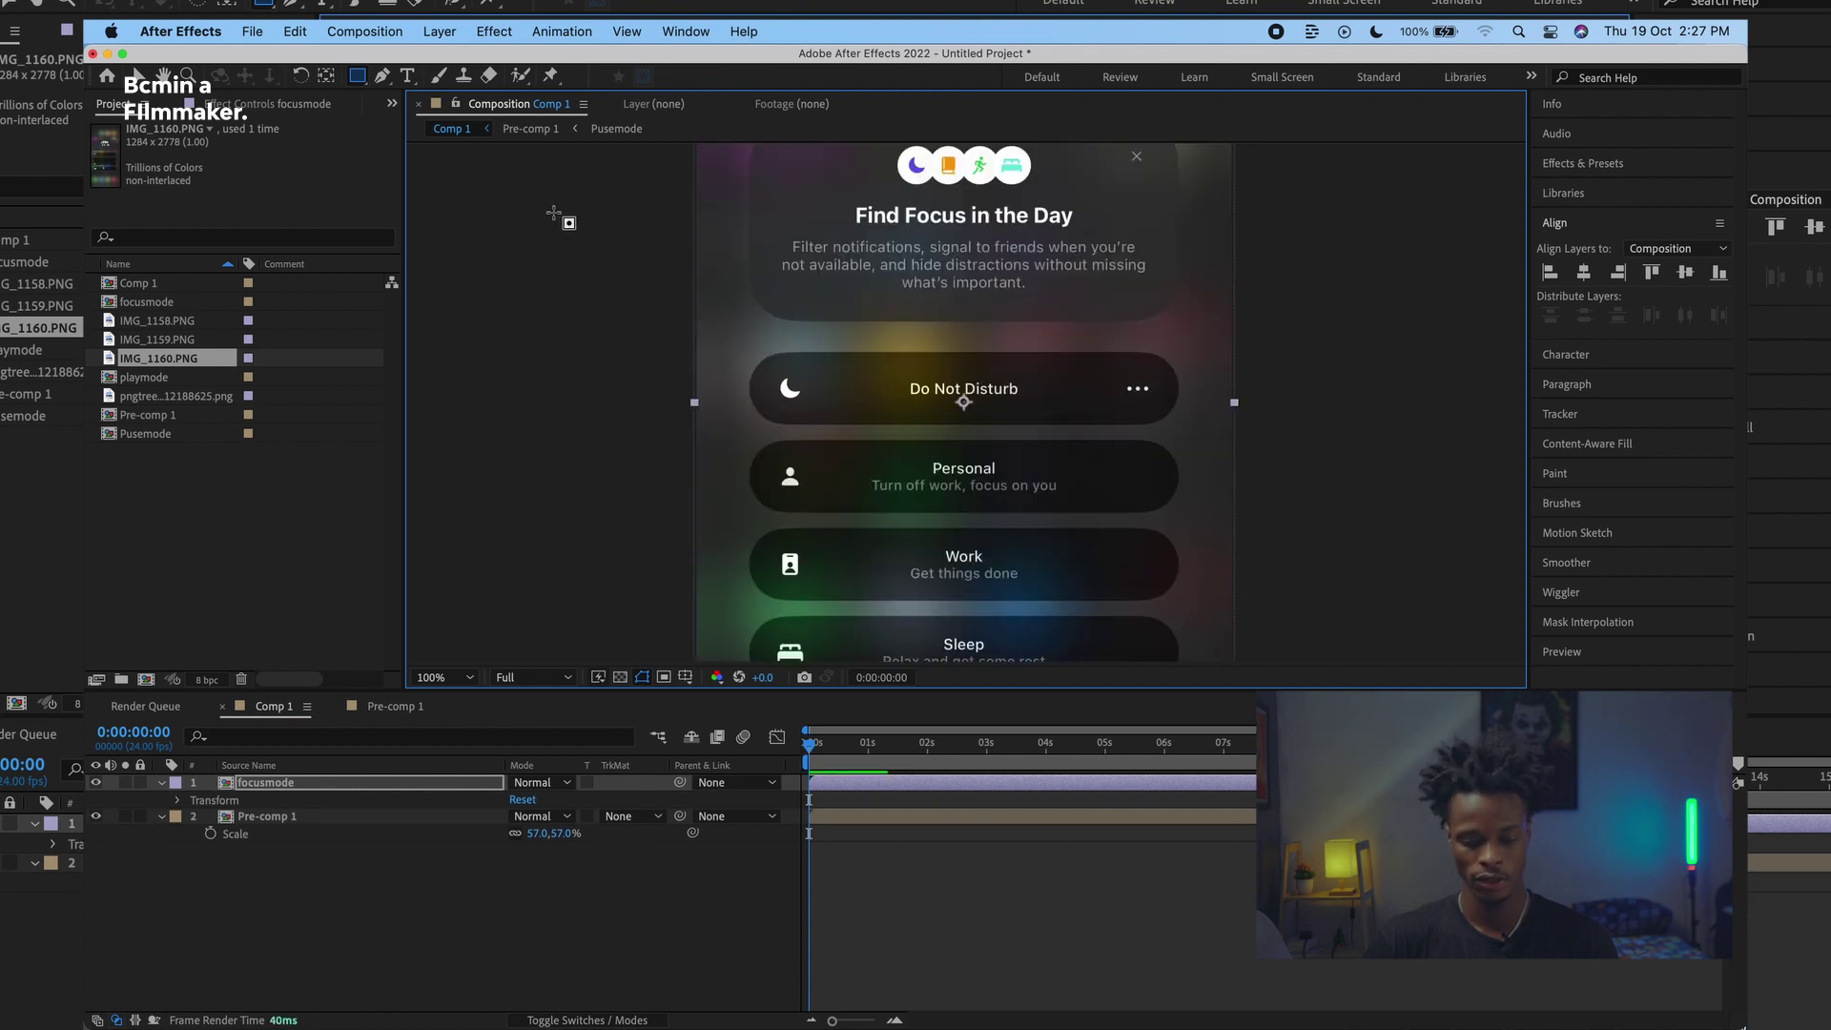
# Step: Add a shape layer above focusmode and draw four rectangles covering the Do Not Disturb, Personal, Work and Sleep buttons
pyautogui.click(440, 32)
pyautogui.moveTo(449, 60)
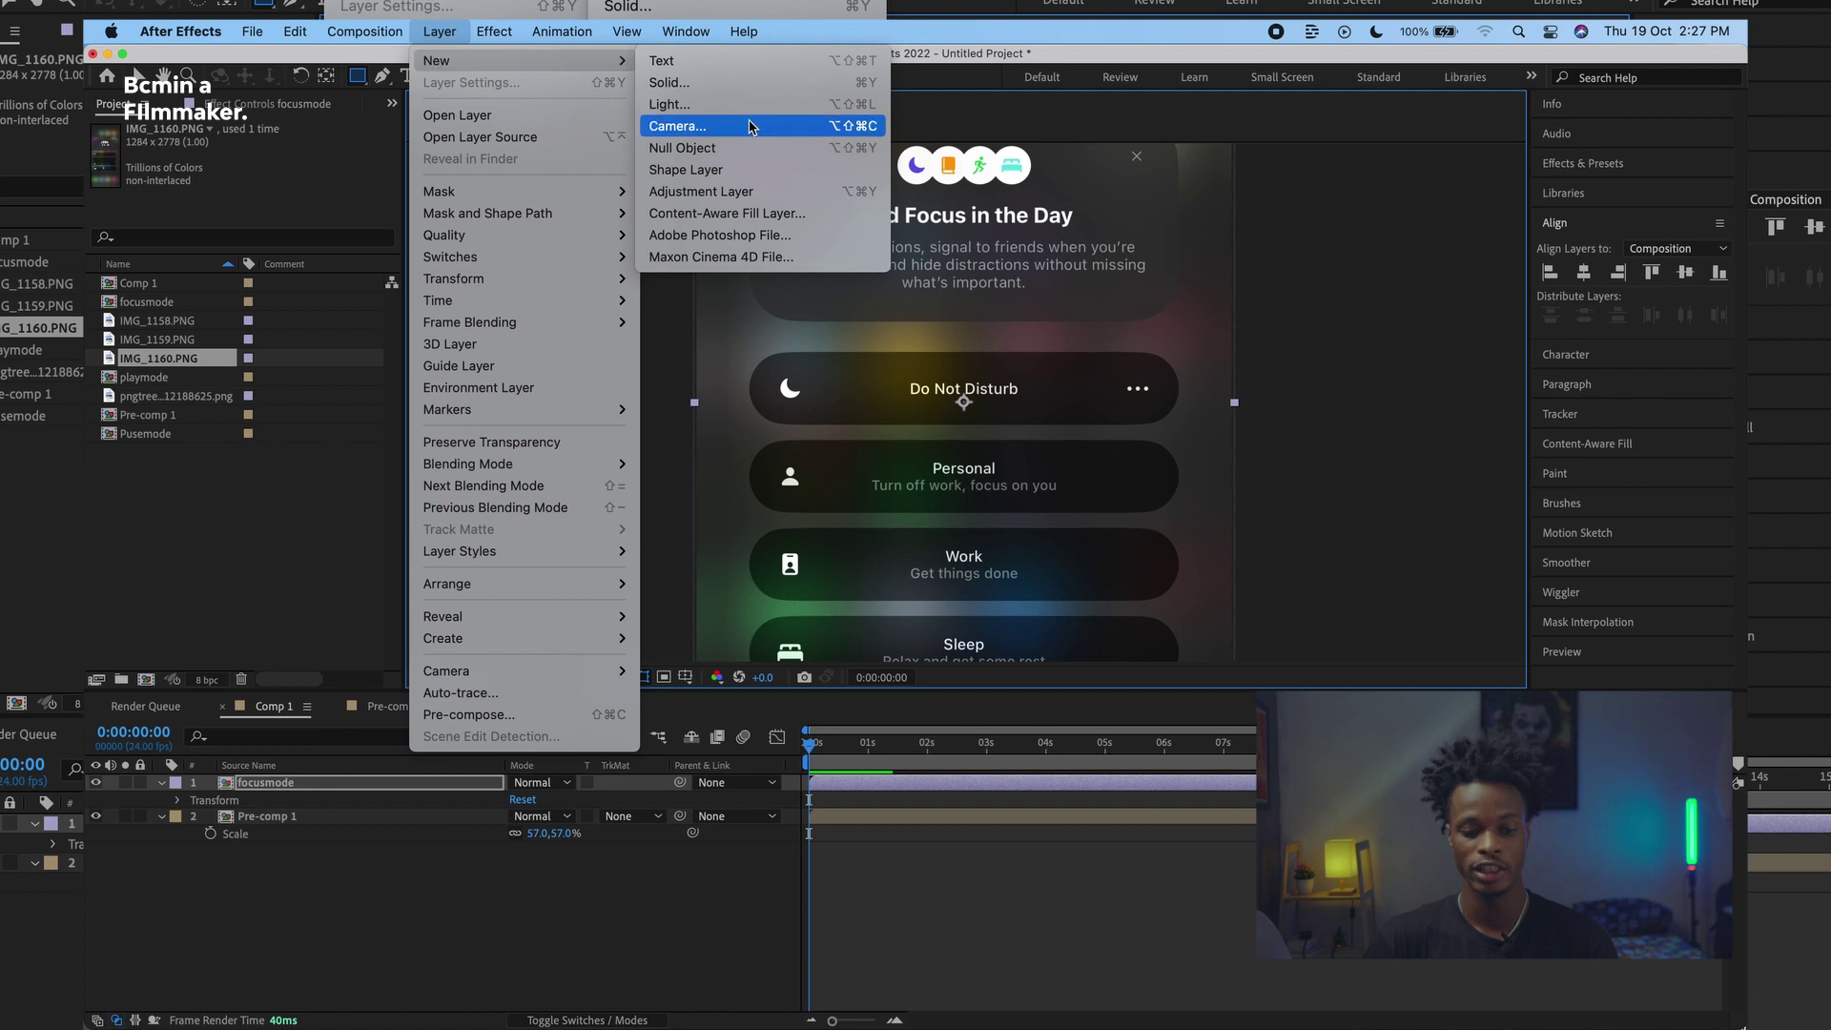
pyautogui.click(718, 172)
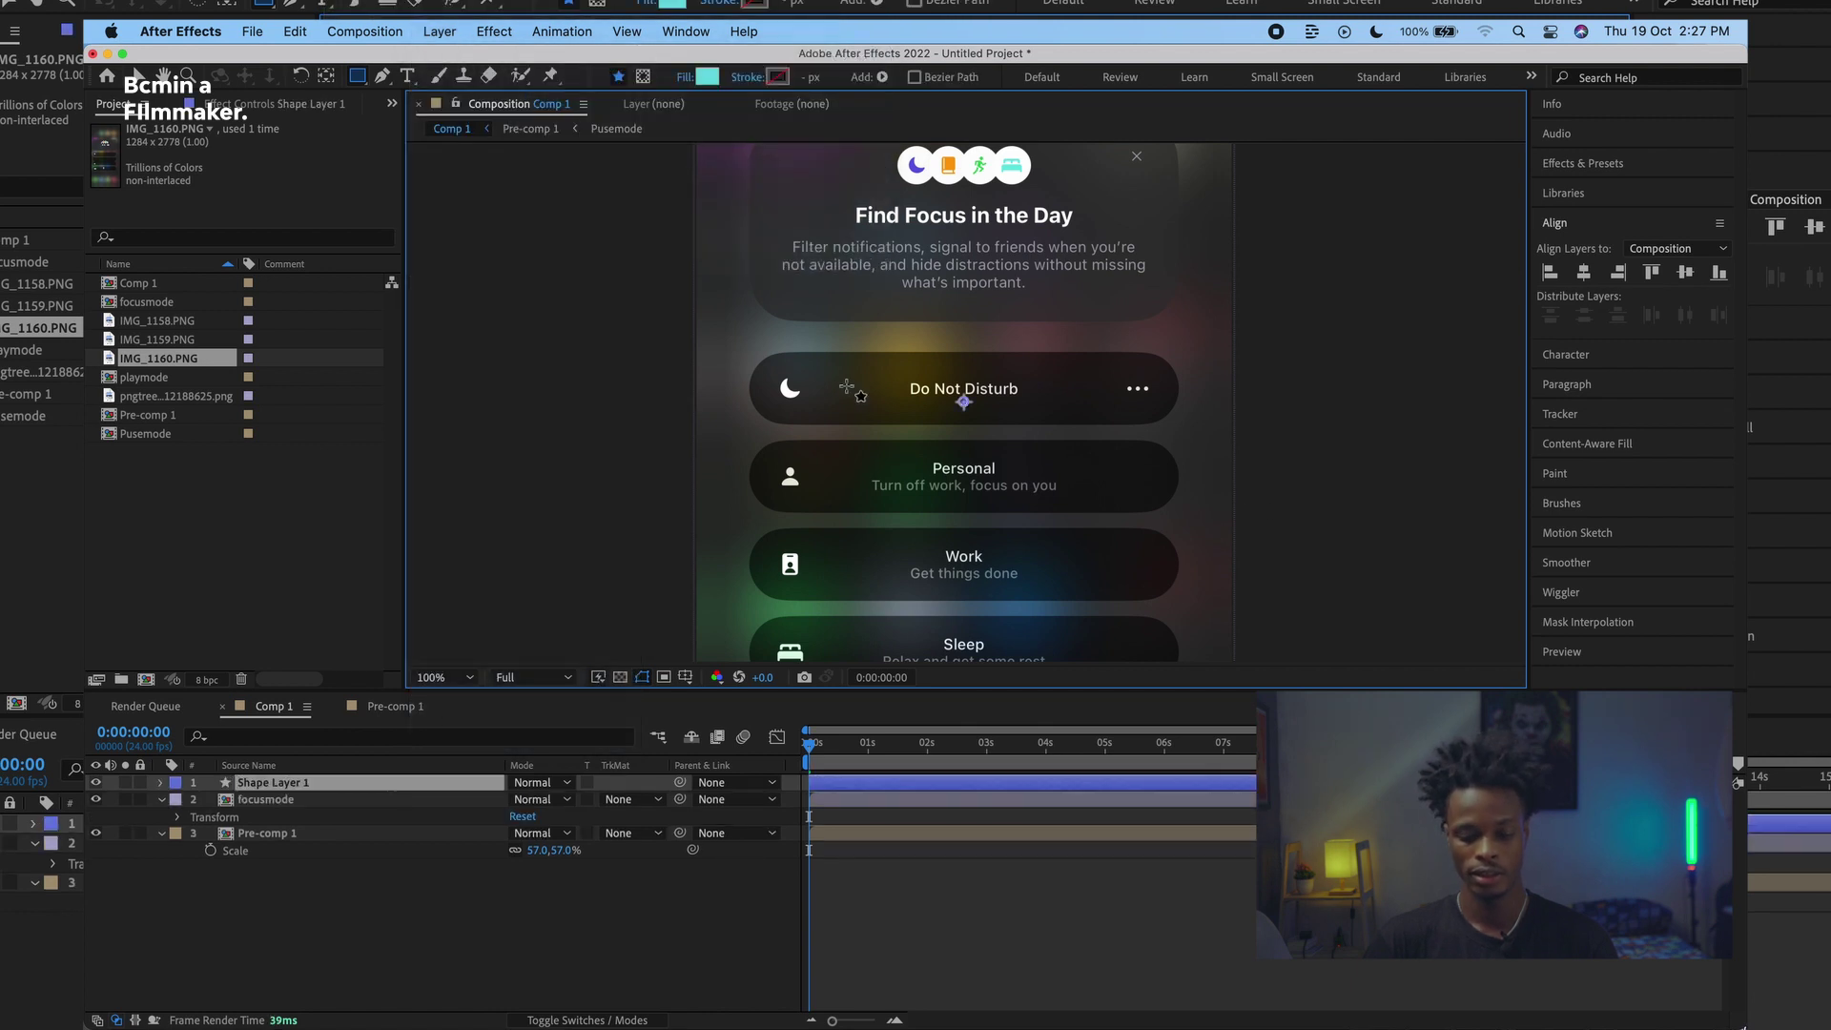
pyautogui.moveTo(746, 351); pyautogui.dragTo(1178, 425)
pyautogui.moveTo(748, 443); pyautogui.dragTo(1176, 512)
pyautogui.moveTo(752, 534); pyautogui.dragTo(1177, 597)
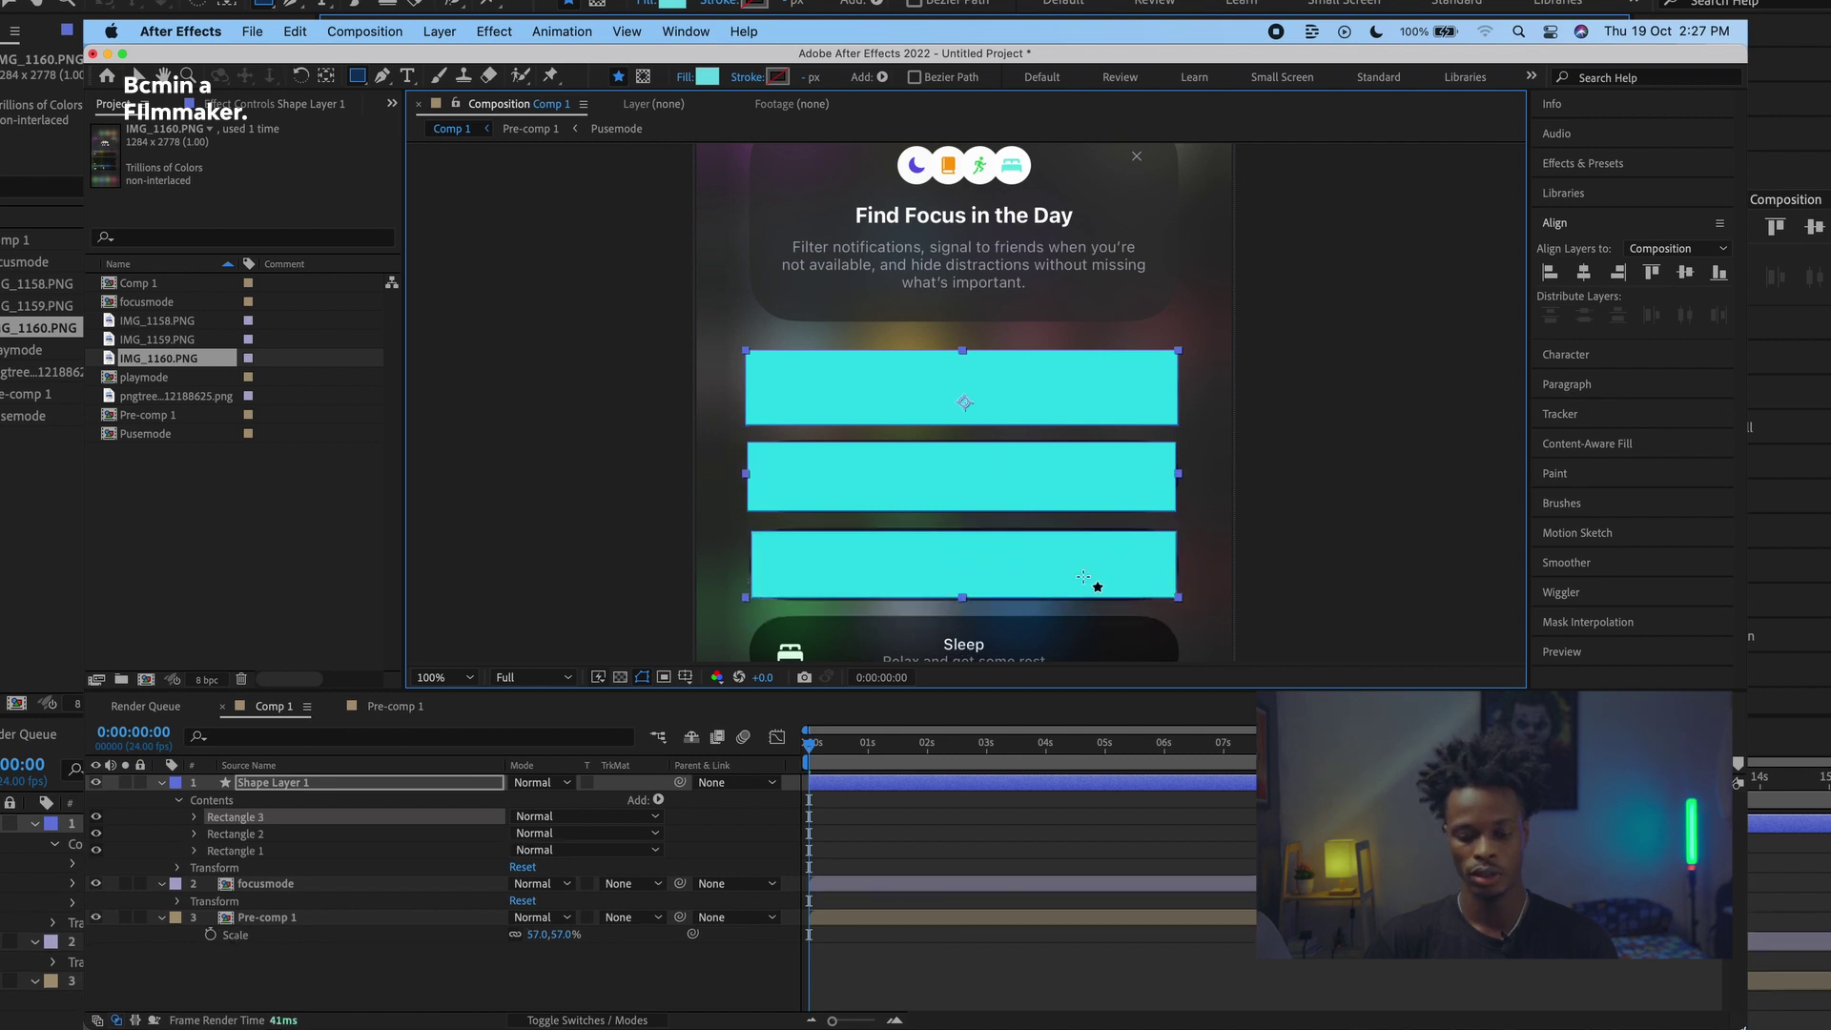
pyautogui.moveTo(1000, 557); pyautogui.dragTo(996, 395)
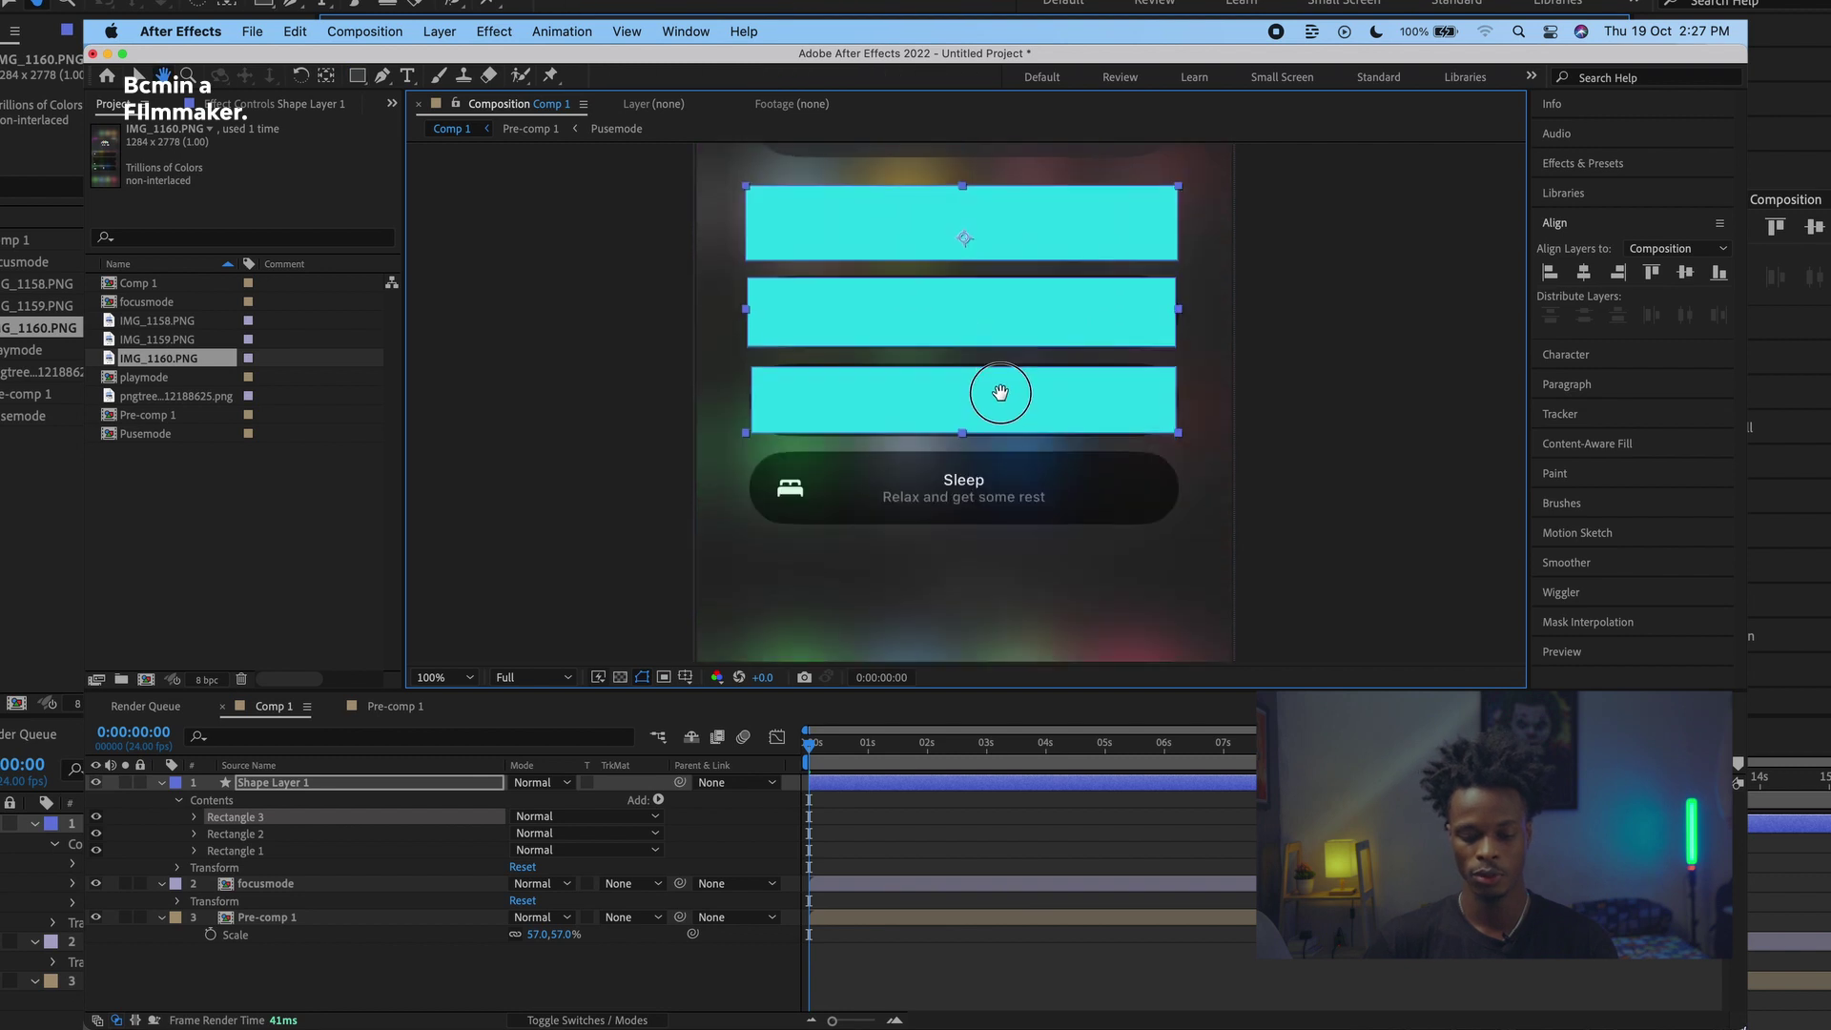
pyautogui.click(359, 76)
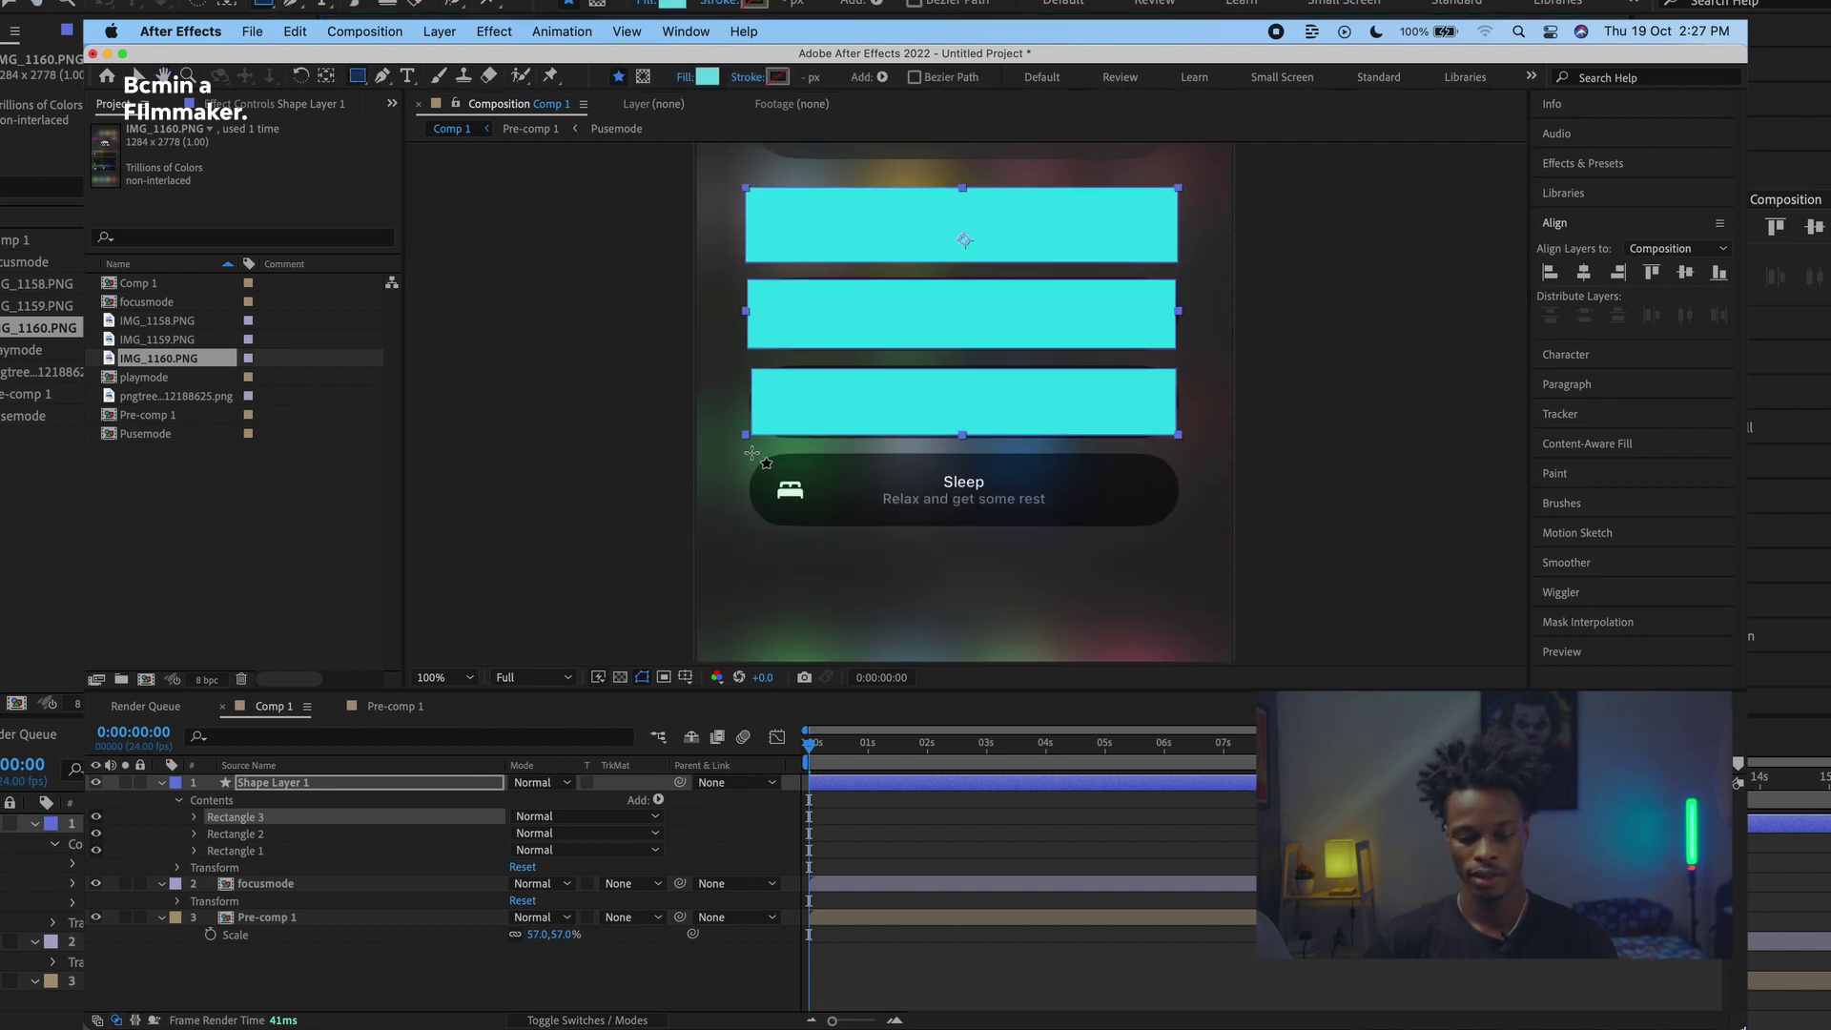
pyautogui.moveTo(750, 455)
pyautogui.mouseDown()
pyautogui.moveTo(932, 524)
pyautogui.moveTo(1180, 525)
pyautogui.mouseUp()
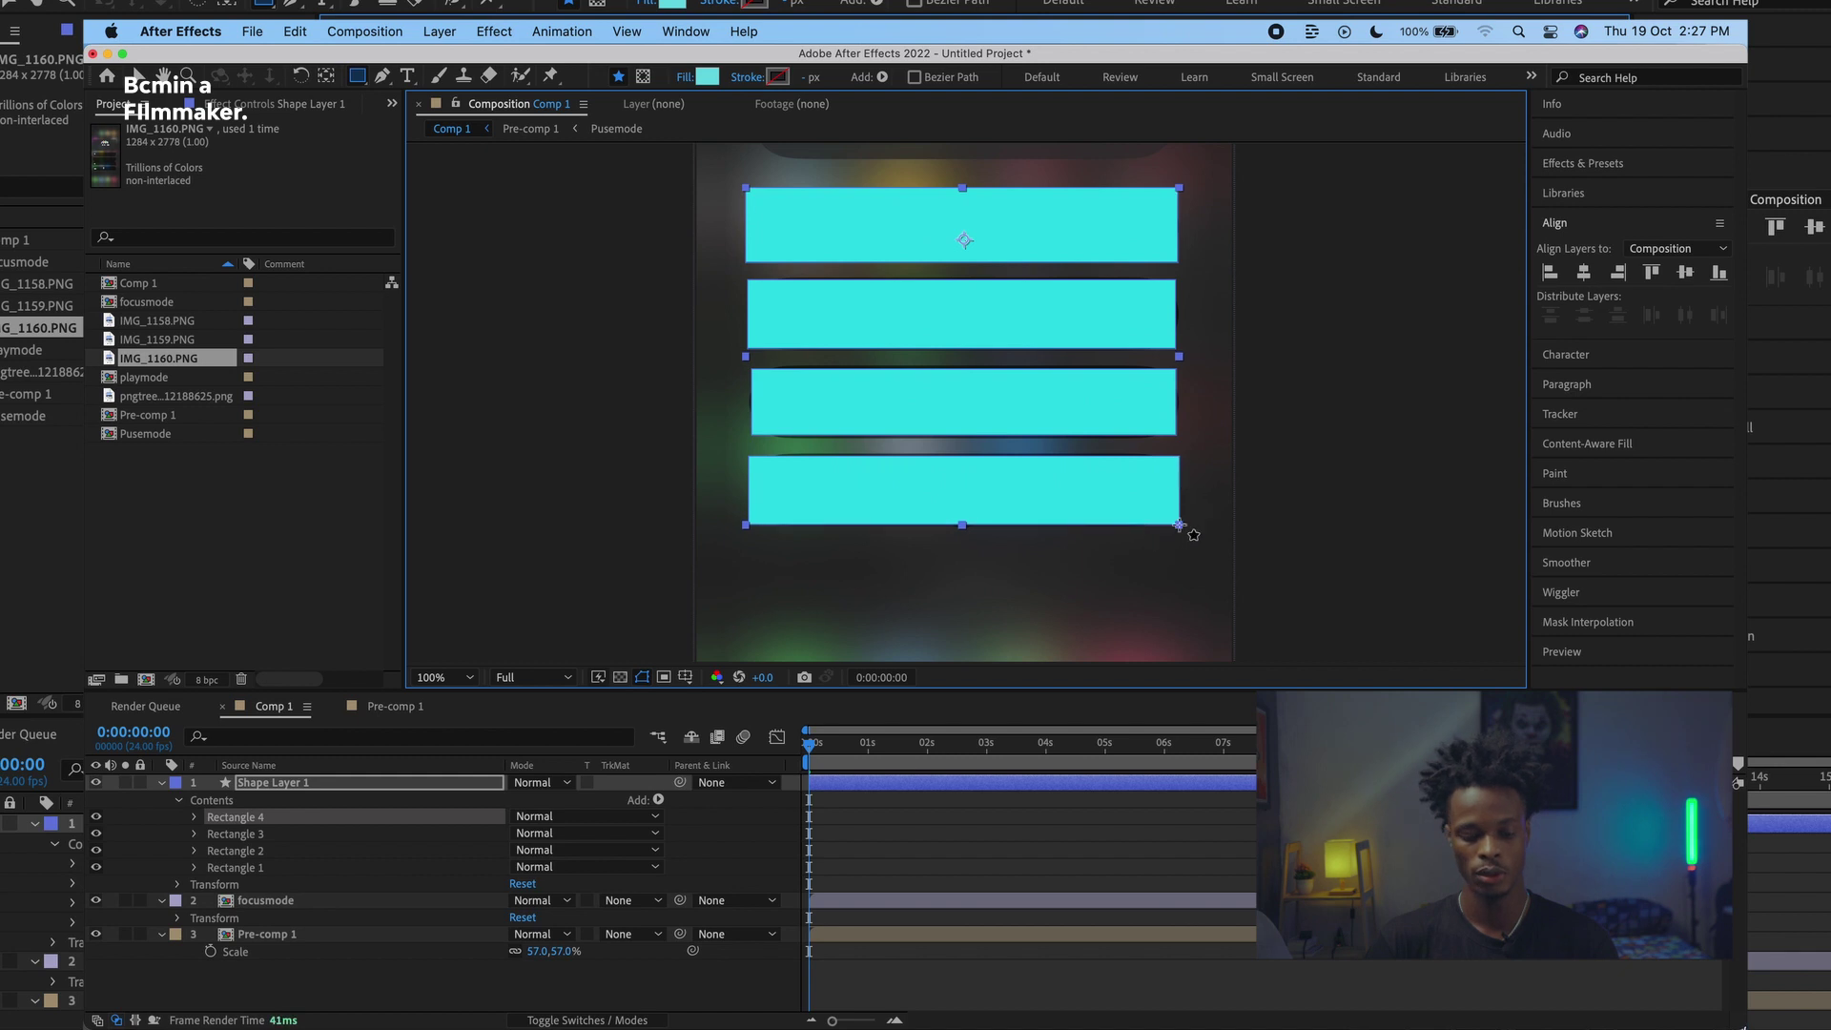
# Step: Set Shape Layer 1 as the alpha matte of the focusmode layer and collapse the layer properties
pyautogui.click(195, 817)
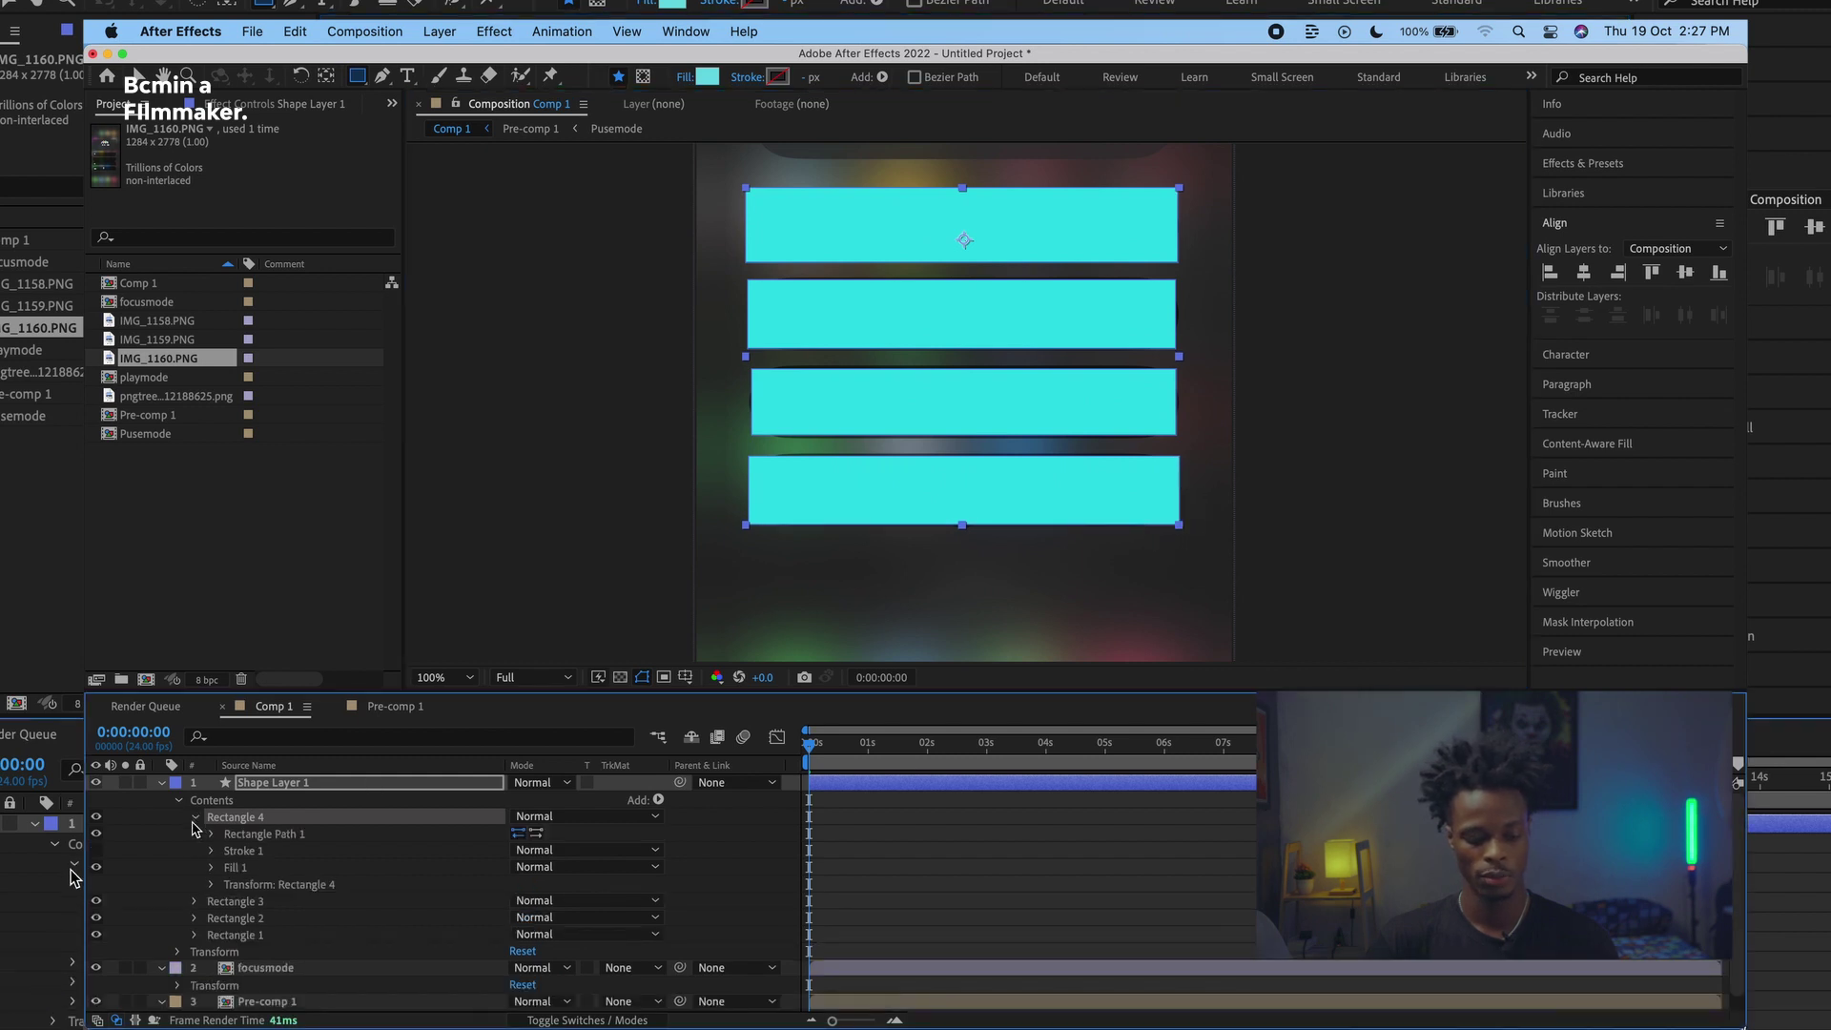
pyautogui.click(163, 783)
pyautogui.click(257, 803)
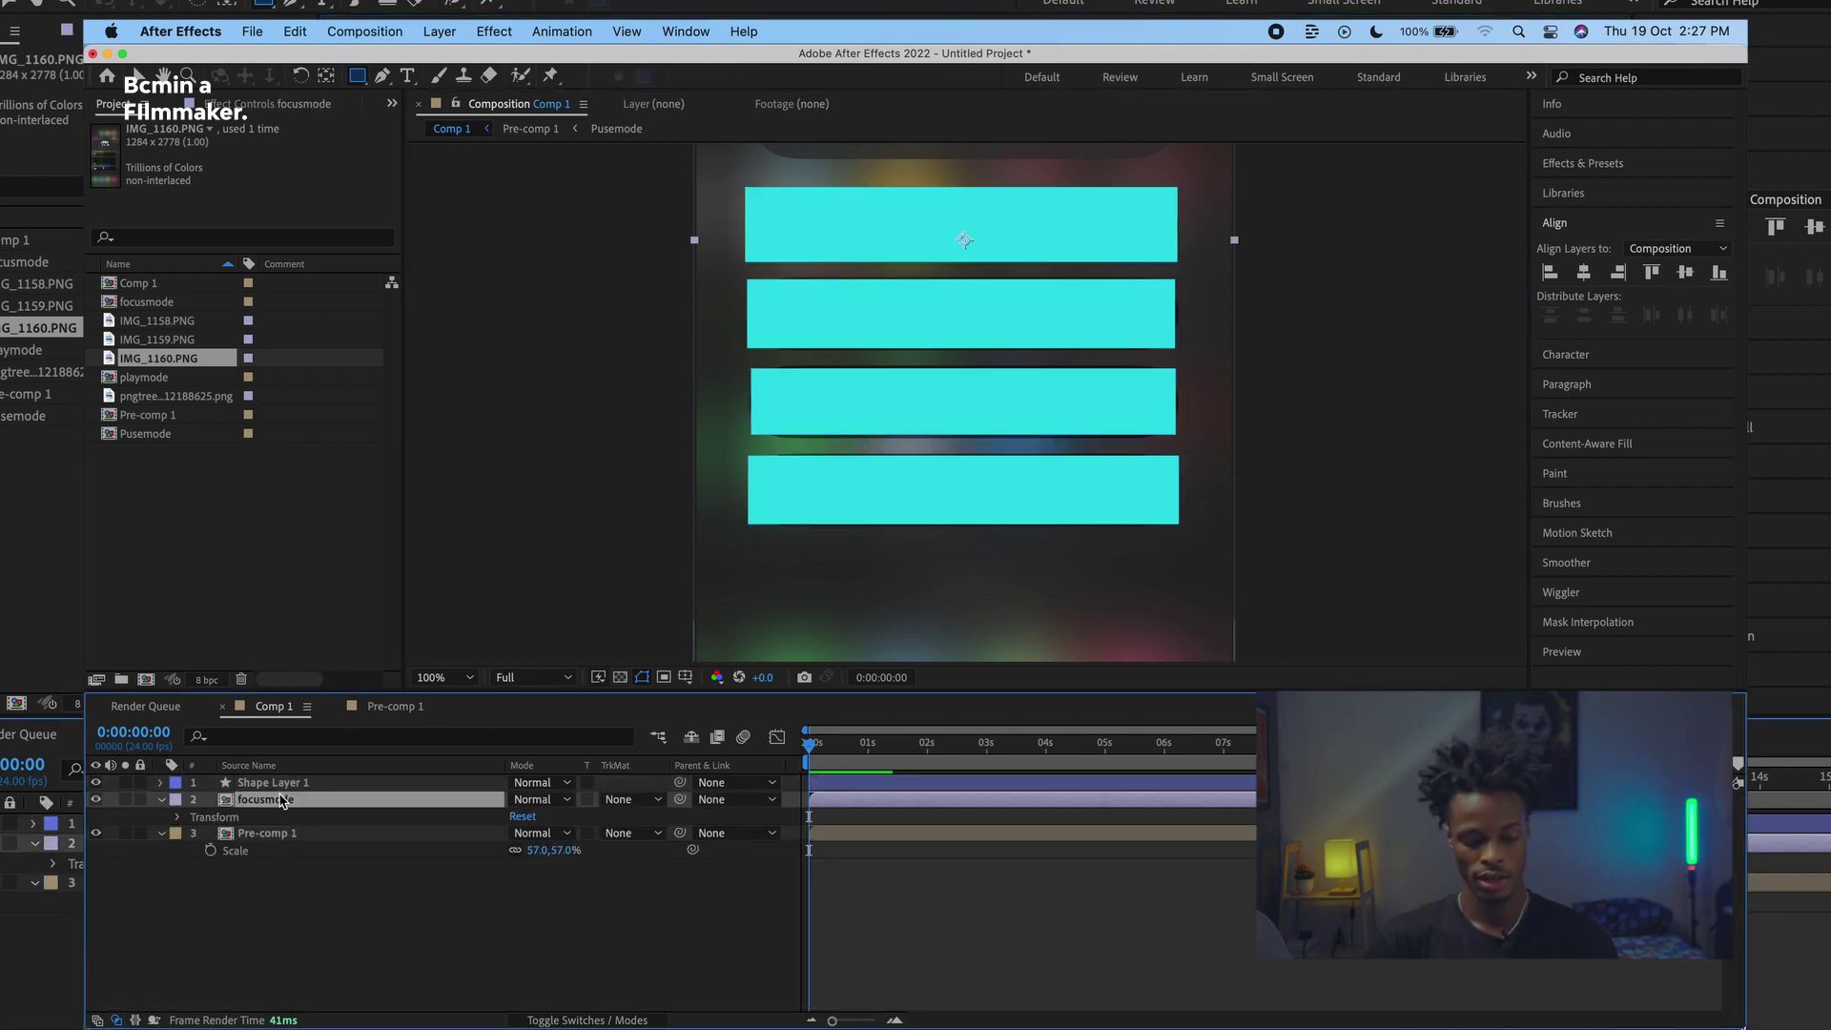
pyautogui.click(625, 799)
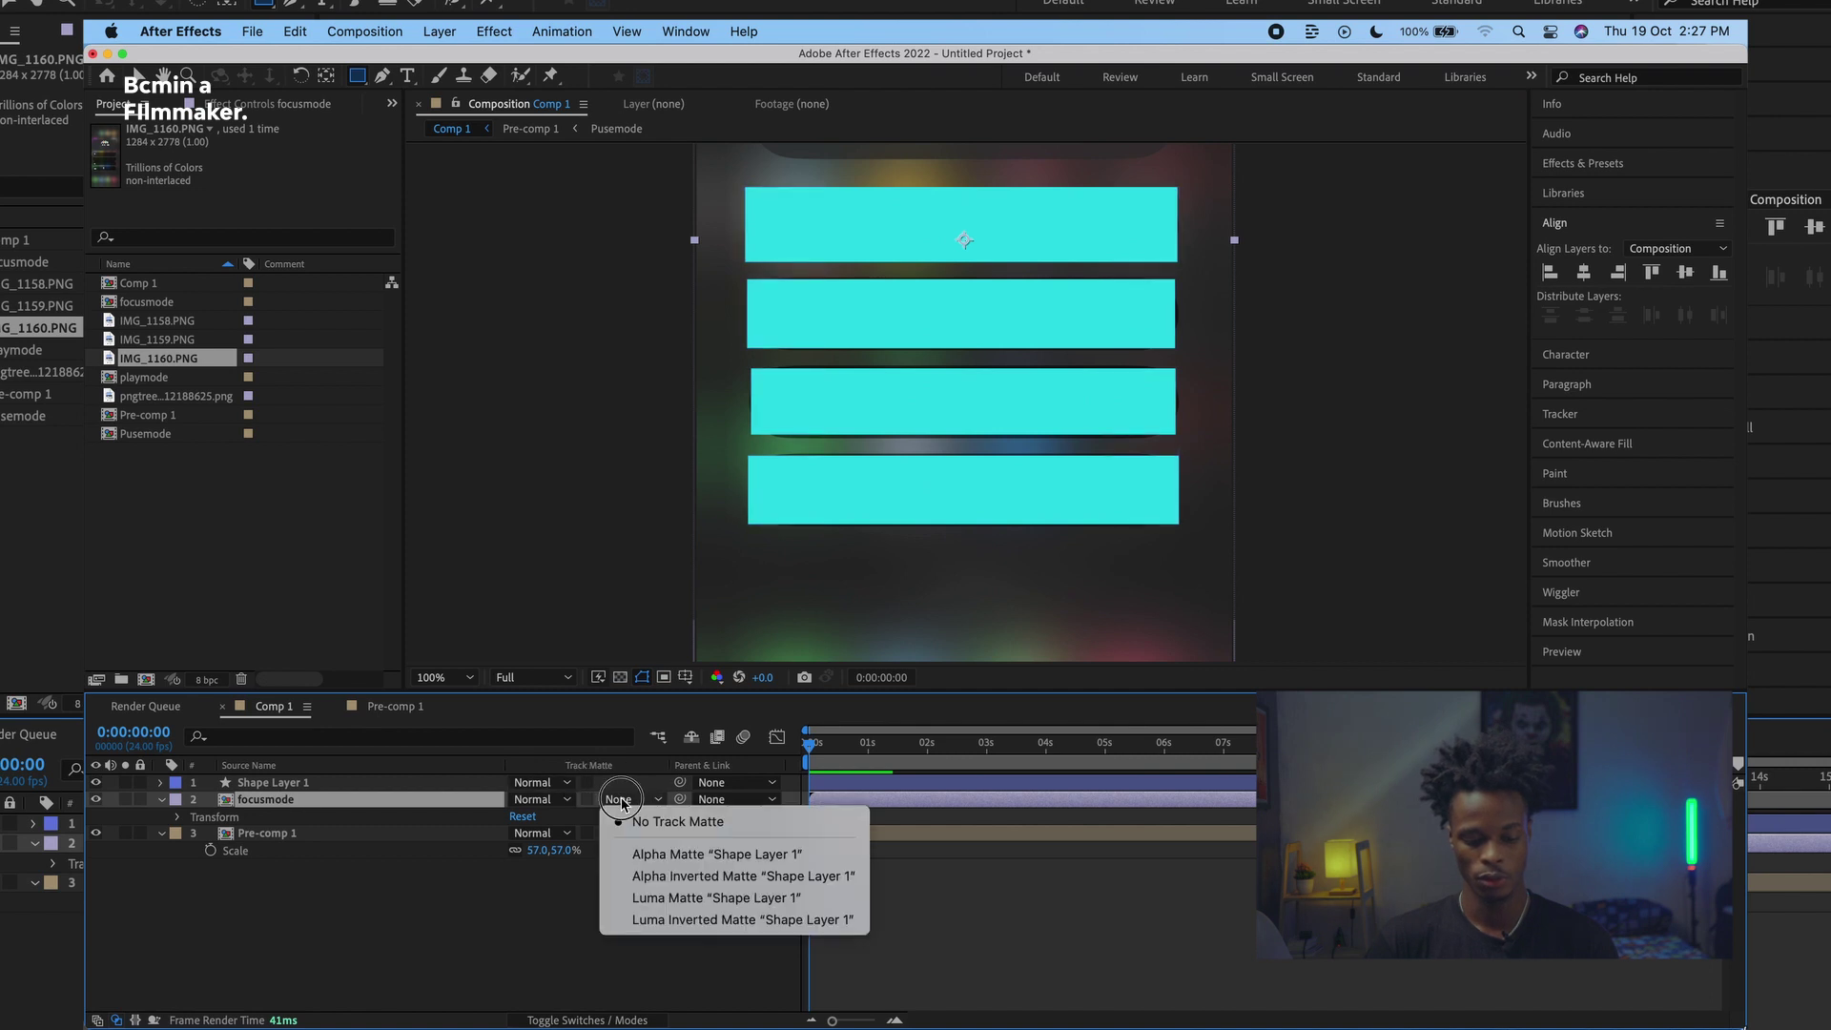
pyautogui.click(699, 854)
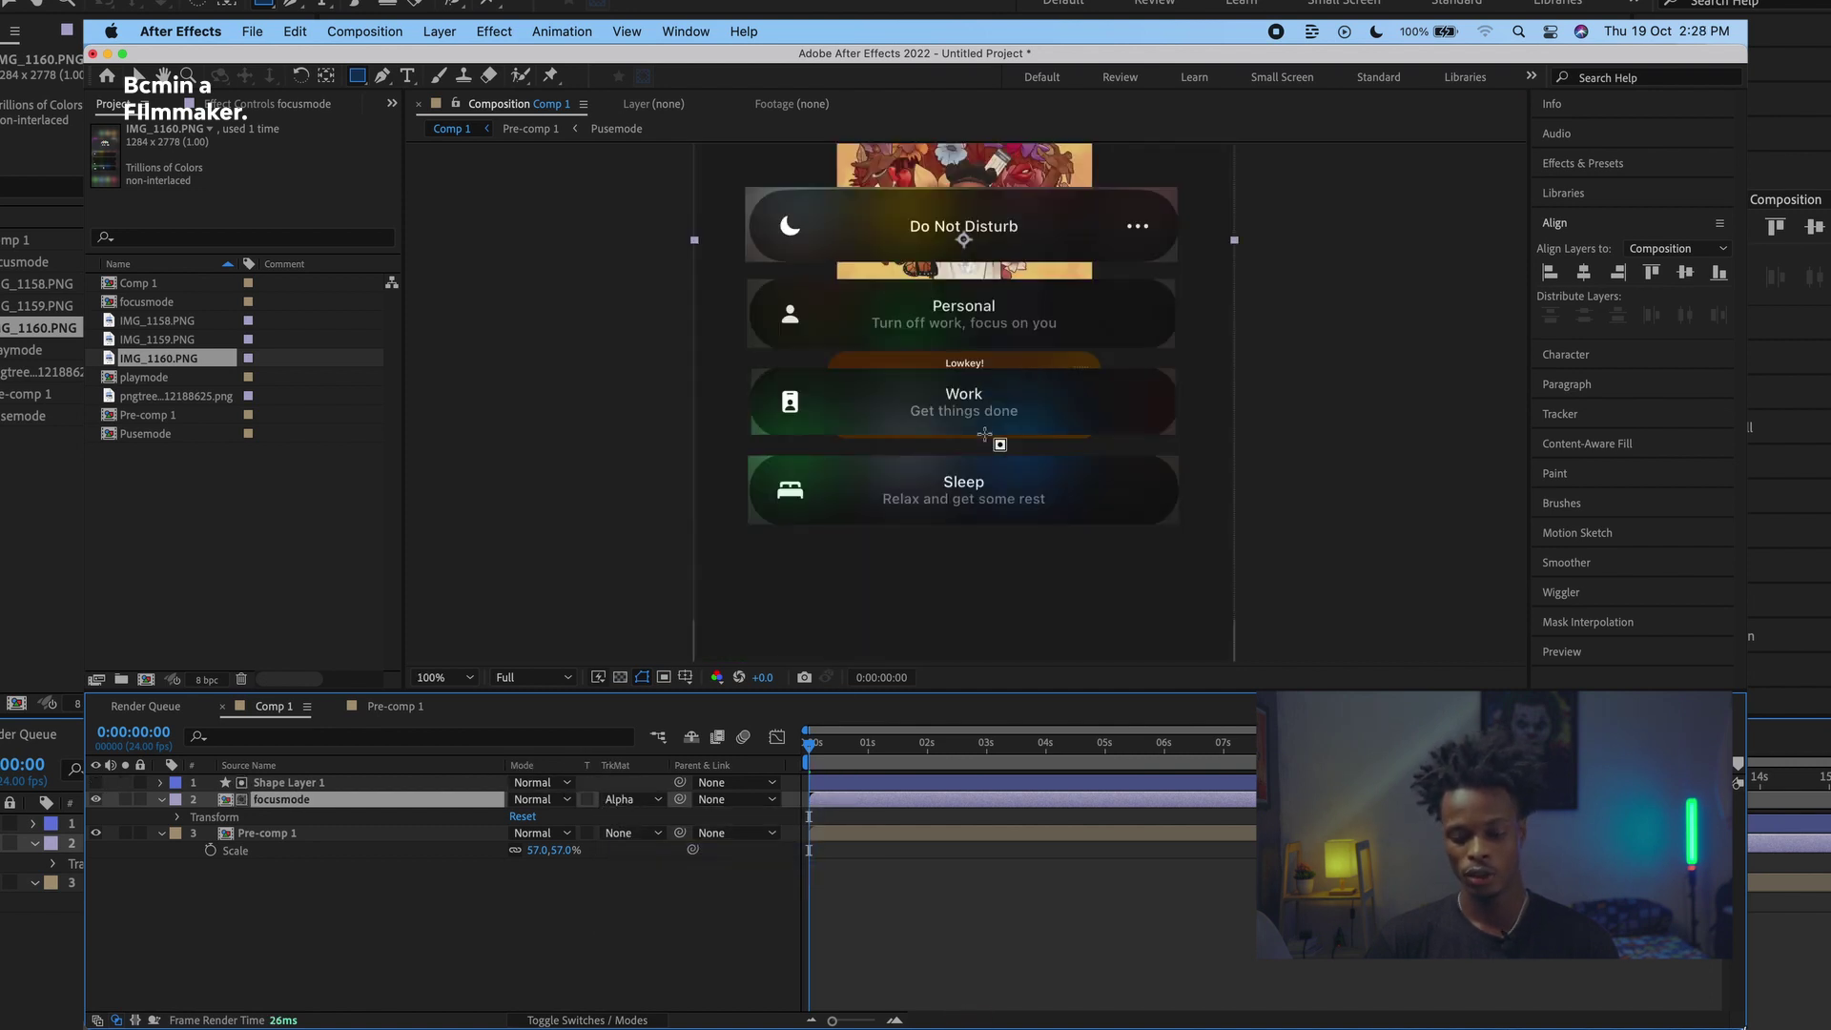
pyautogui.scroll(-2, 984, 435)
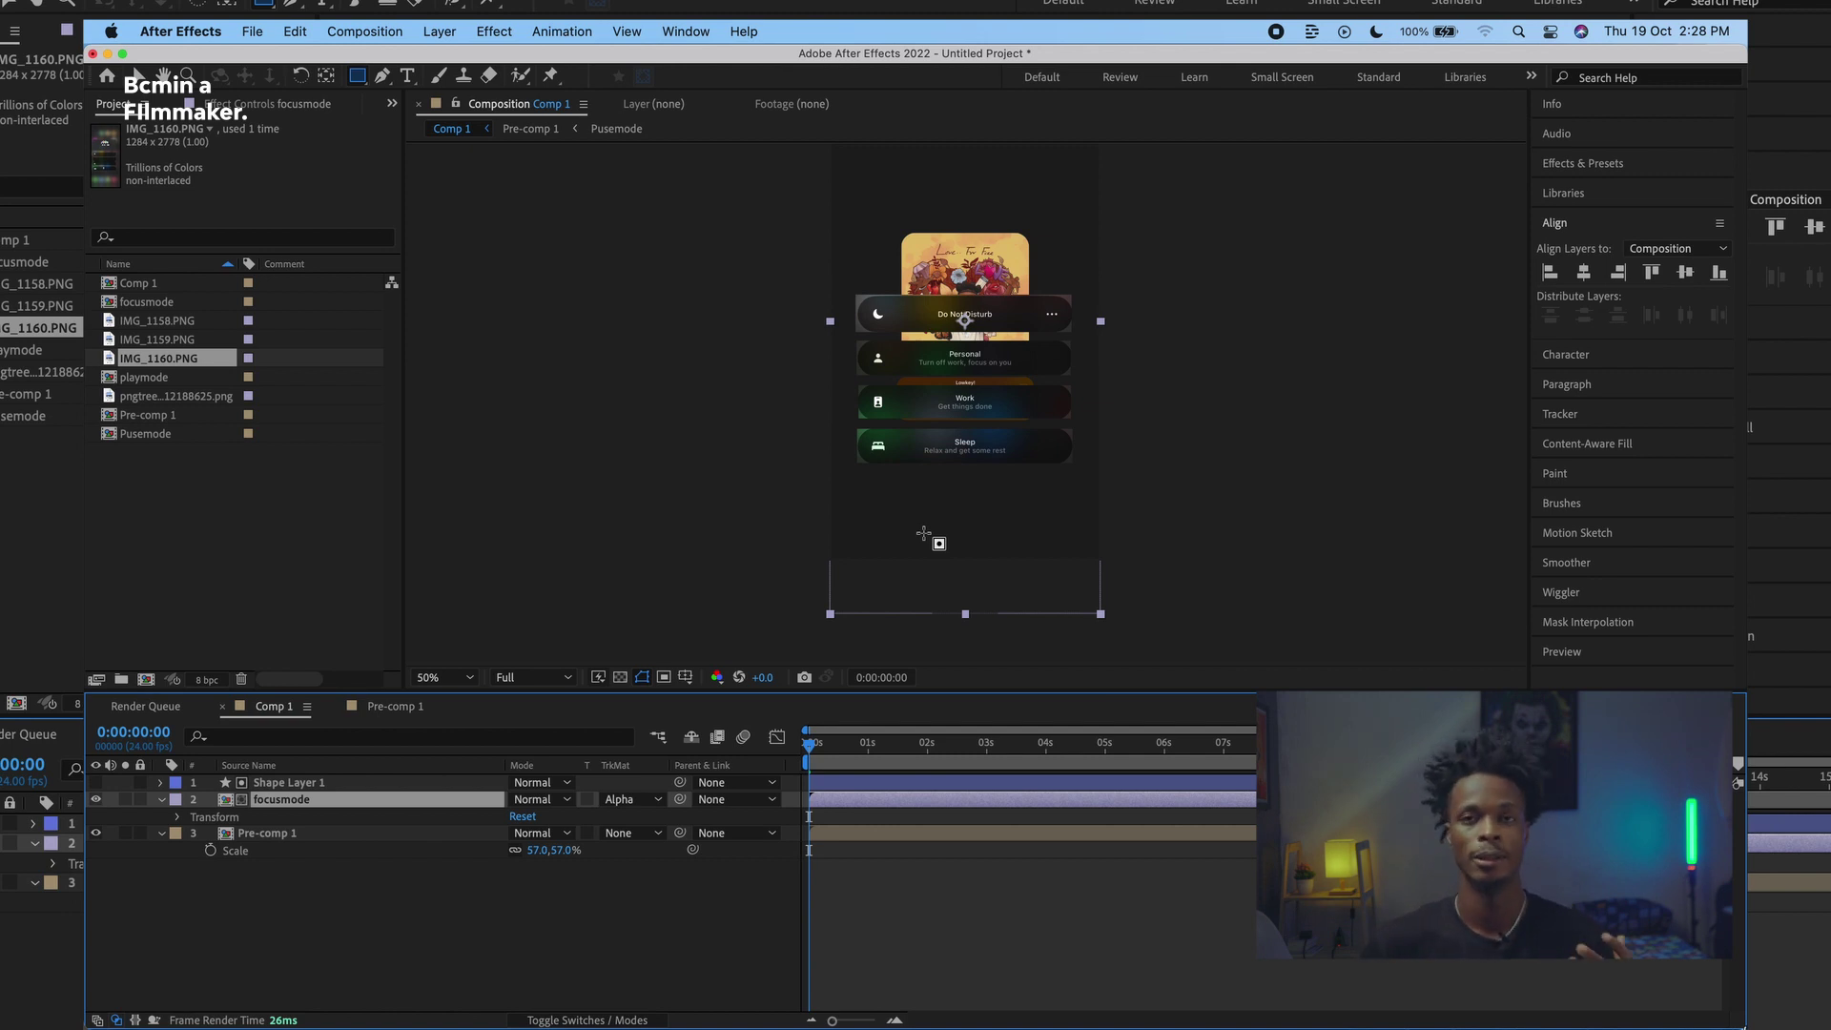
pyautogui.click(161, 799)
pyautogui.click(160, 816)
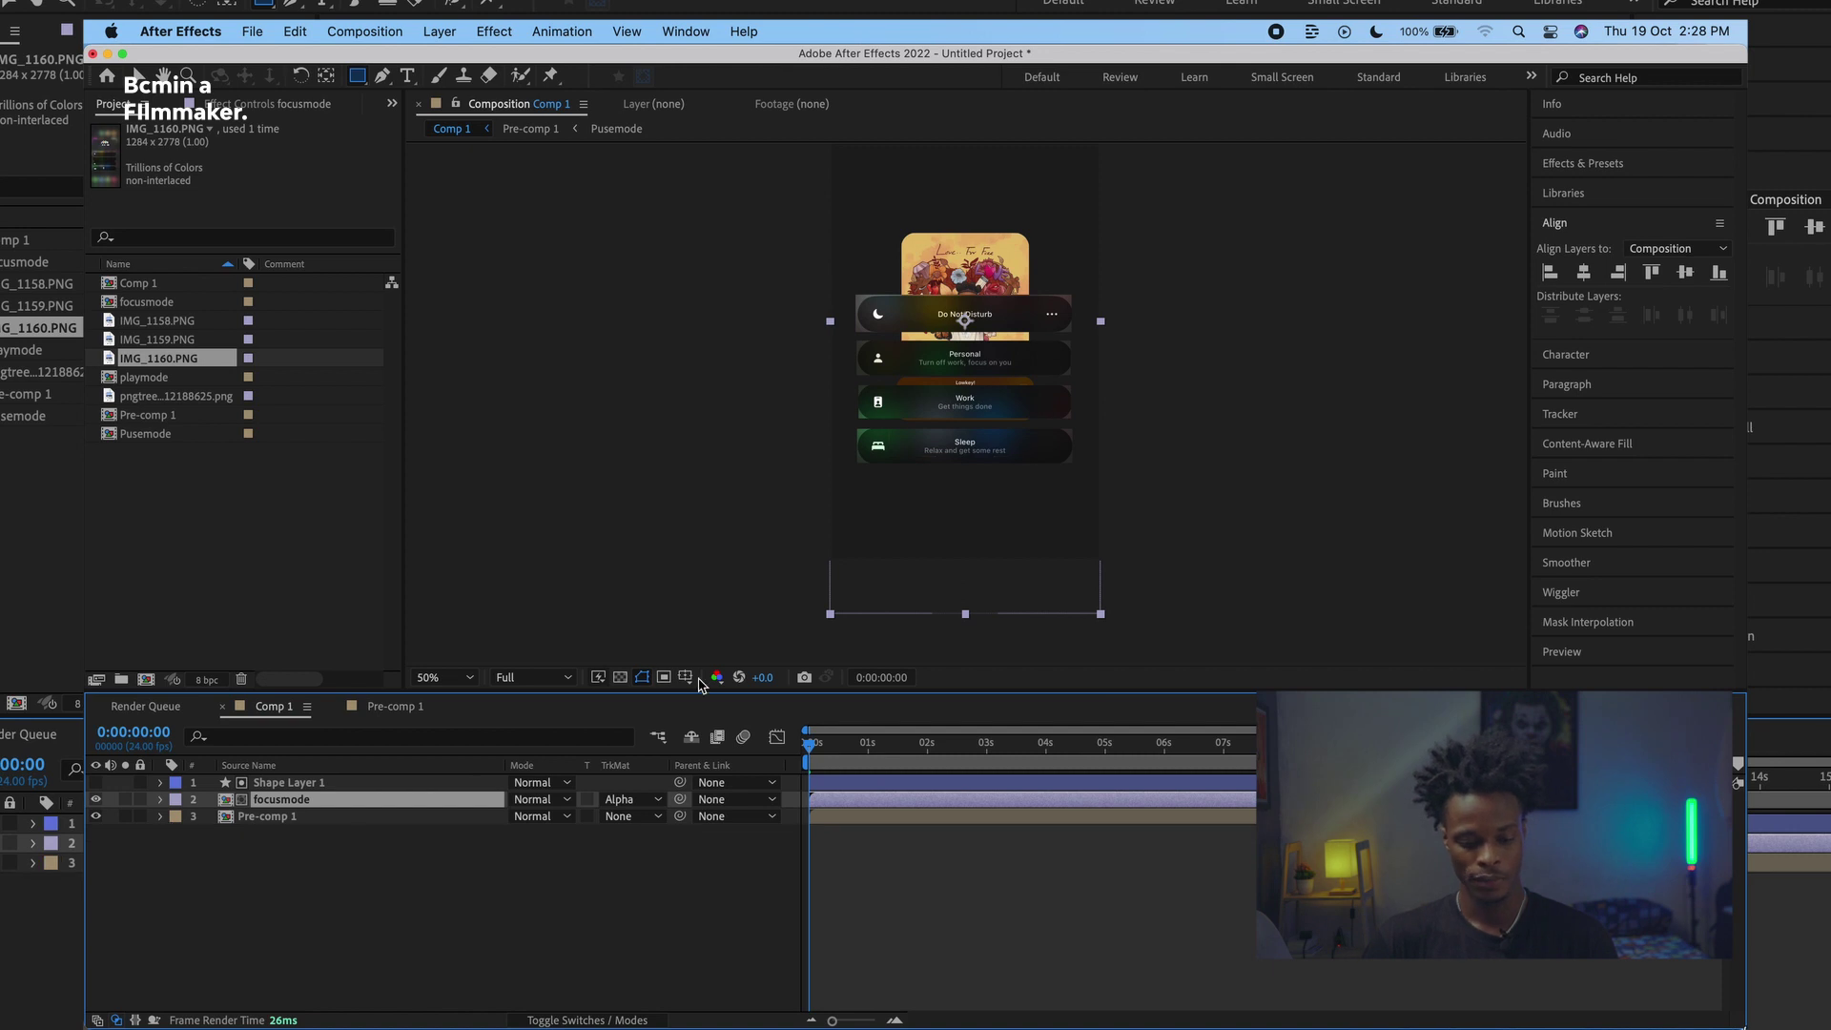
# Step: Pre-compose Shape Layer 1 and focusmode together as Pre-comp 2, moving all attributes into the new composition
pyautogui.press('v')
pyautogui.moveTo(1004, 426); pyautogui.dragTo(1003, 338)
pyautogui.click(345, 782)
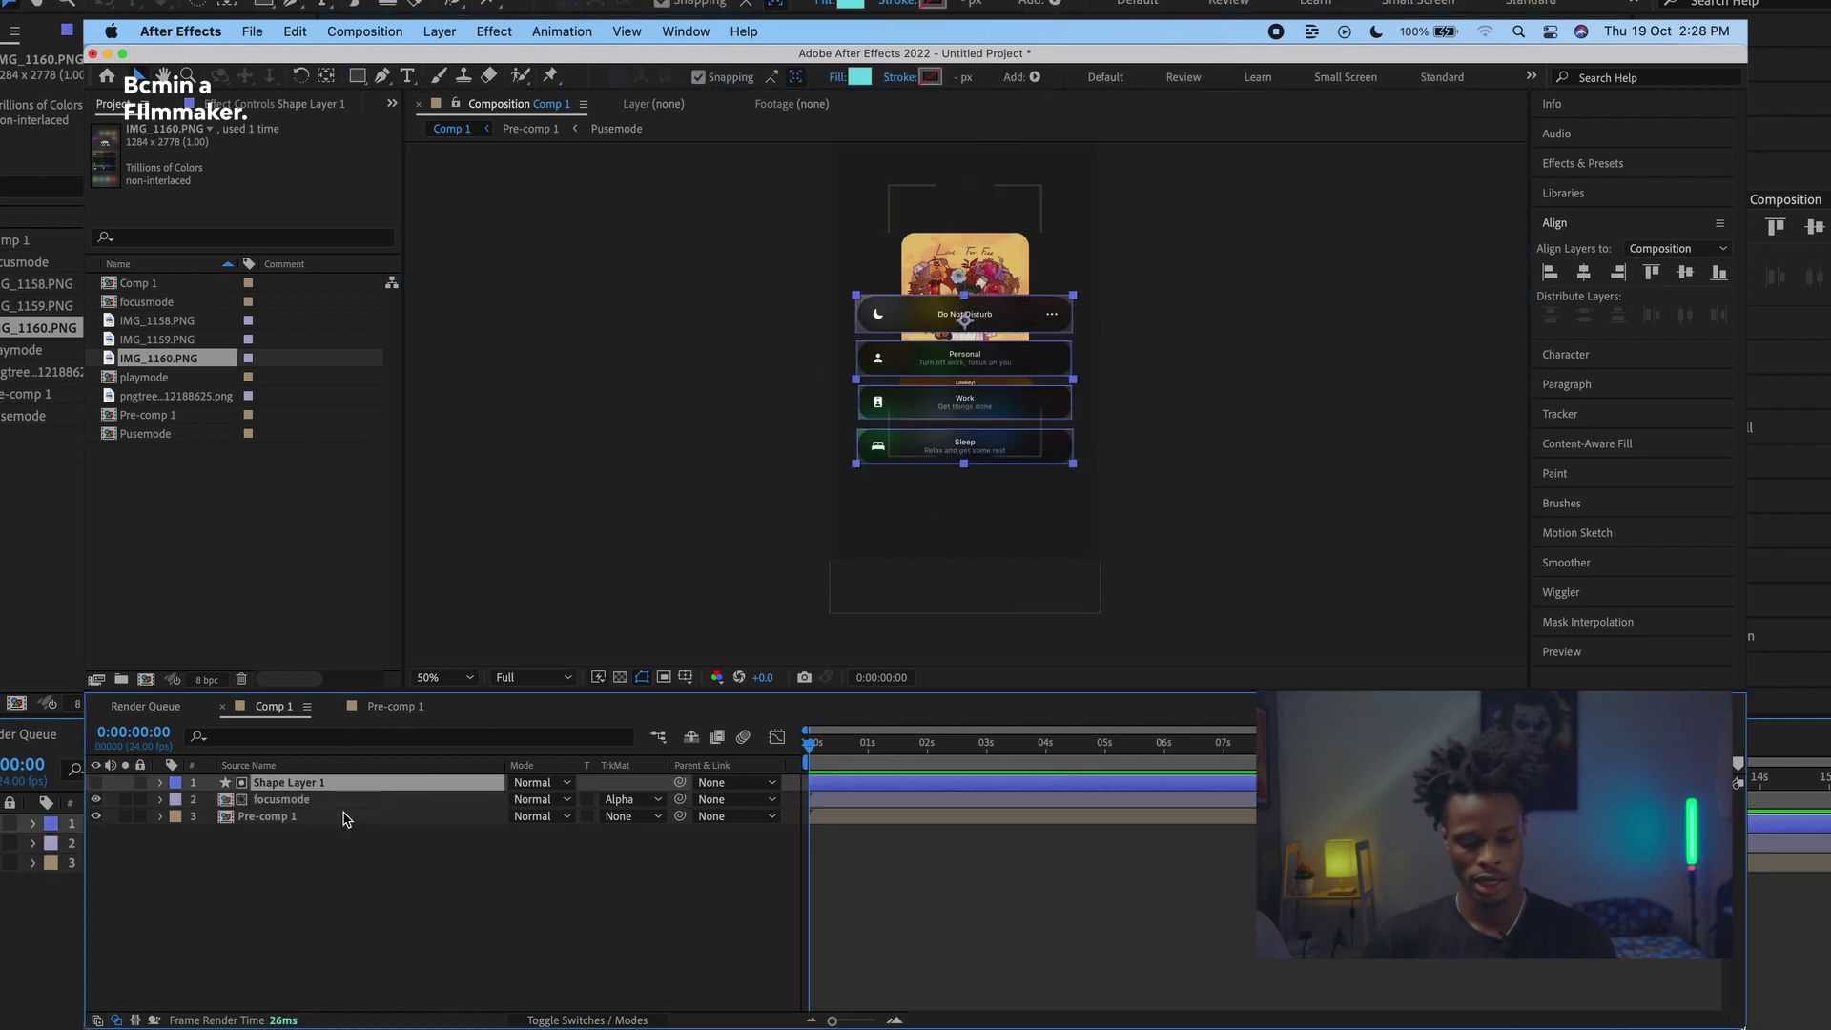
pyautogui.keyDown('shift'); pyautogui.click(346, 800); pyautogui.keyUp('shift')
pyautogui.press('super+shift+c')
pyautogui.click(1574, 592)
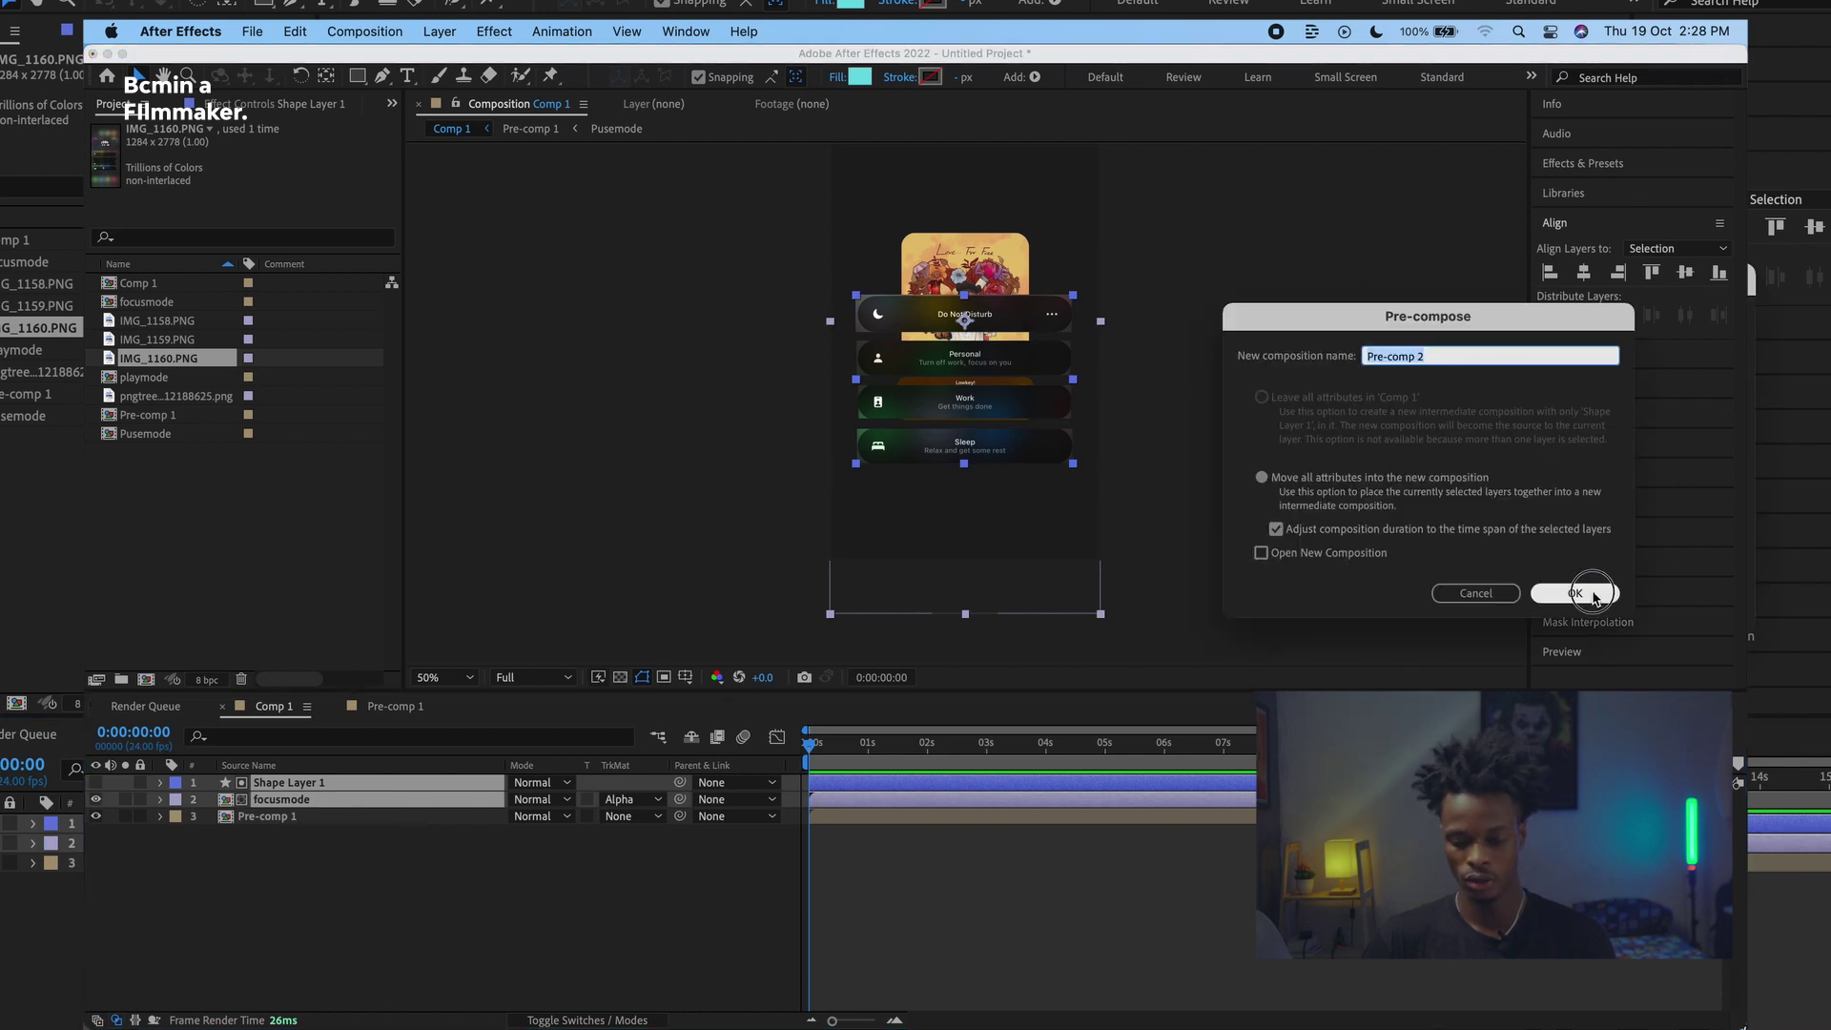
# Step: Move Pre-comp 2 straight up until its Focus buttons sit entirely above the composition frame
pyautogui.moveTo(1009, 441); pyautogui.dragTo(1015, 137)
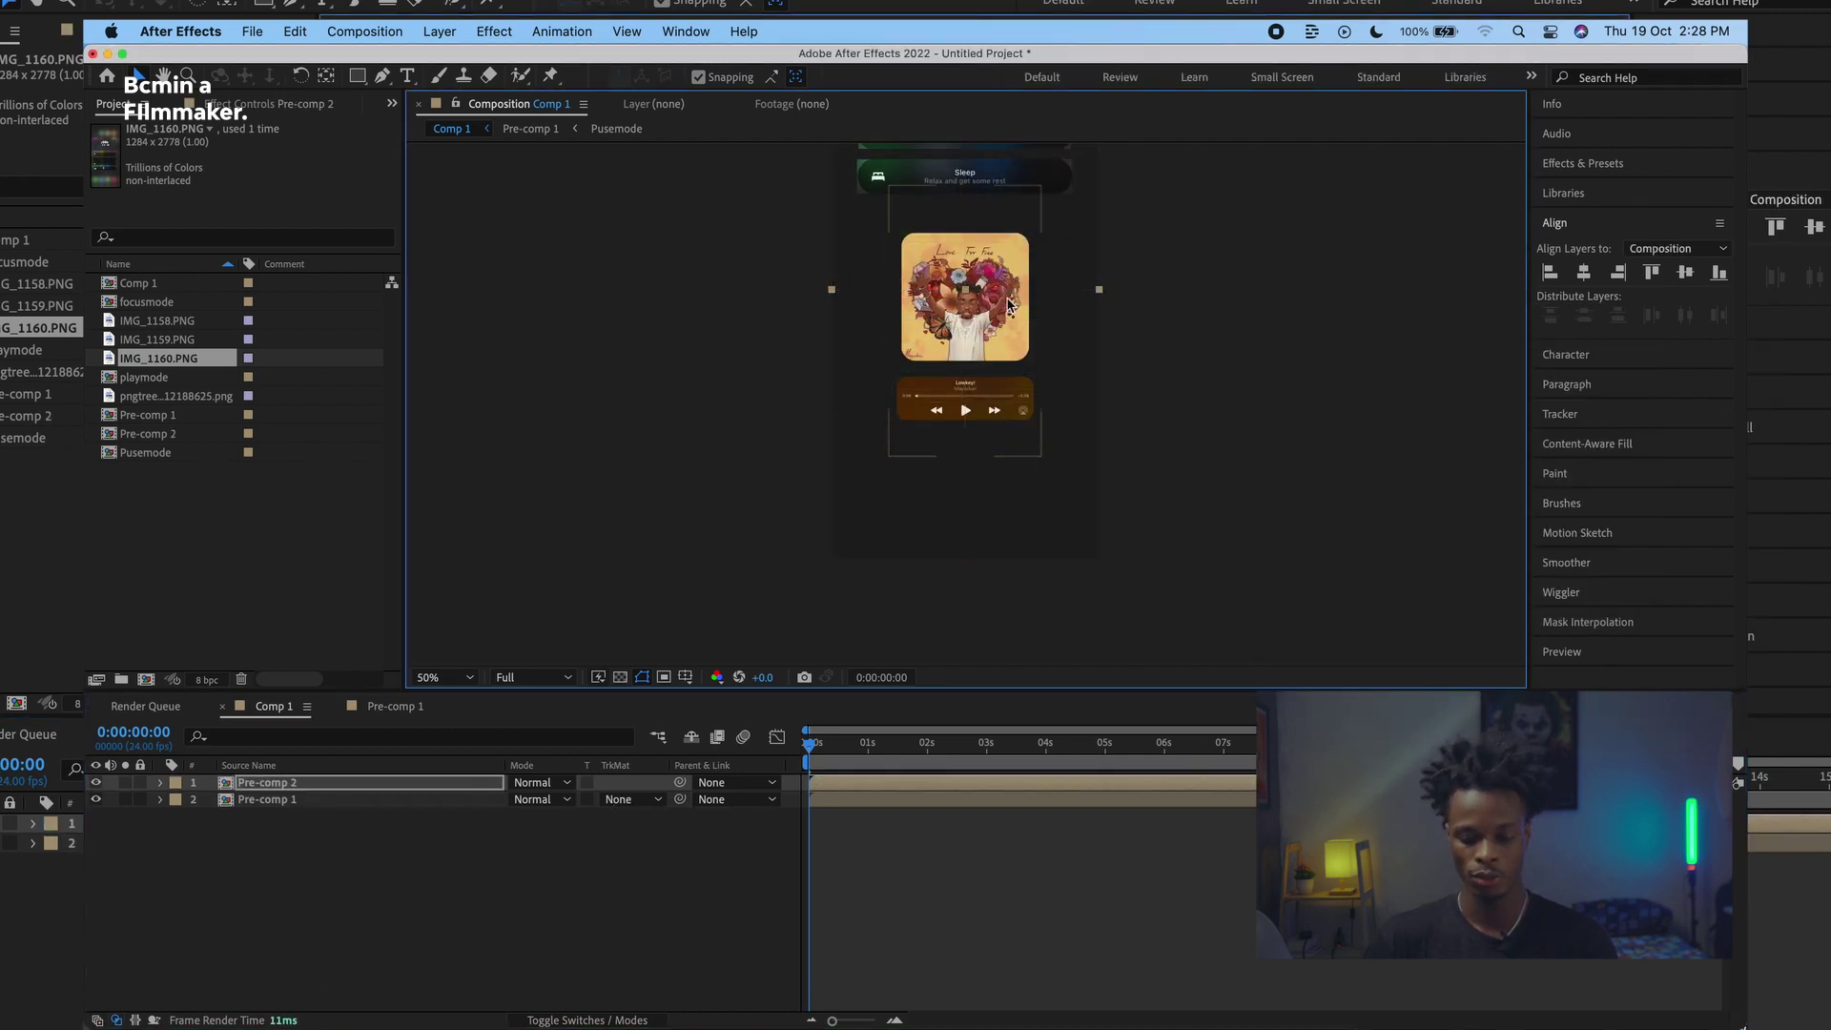
pyautogui.moveTo(1008, 299); pyautogui.dragTo(987, 521)
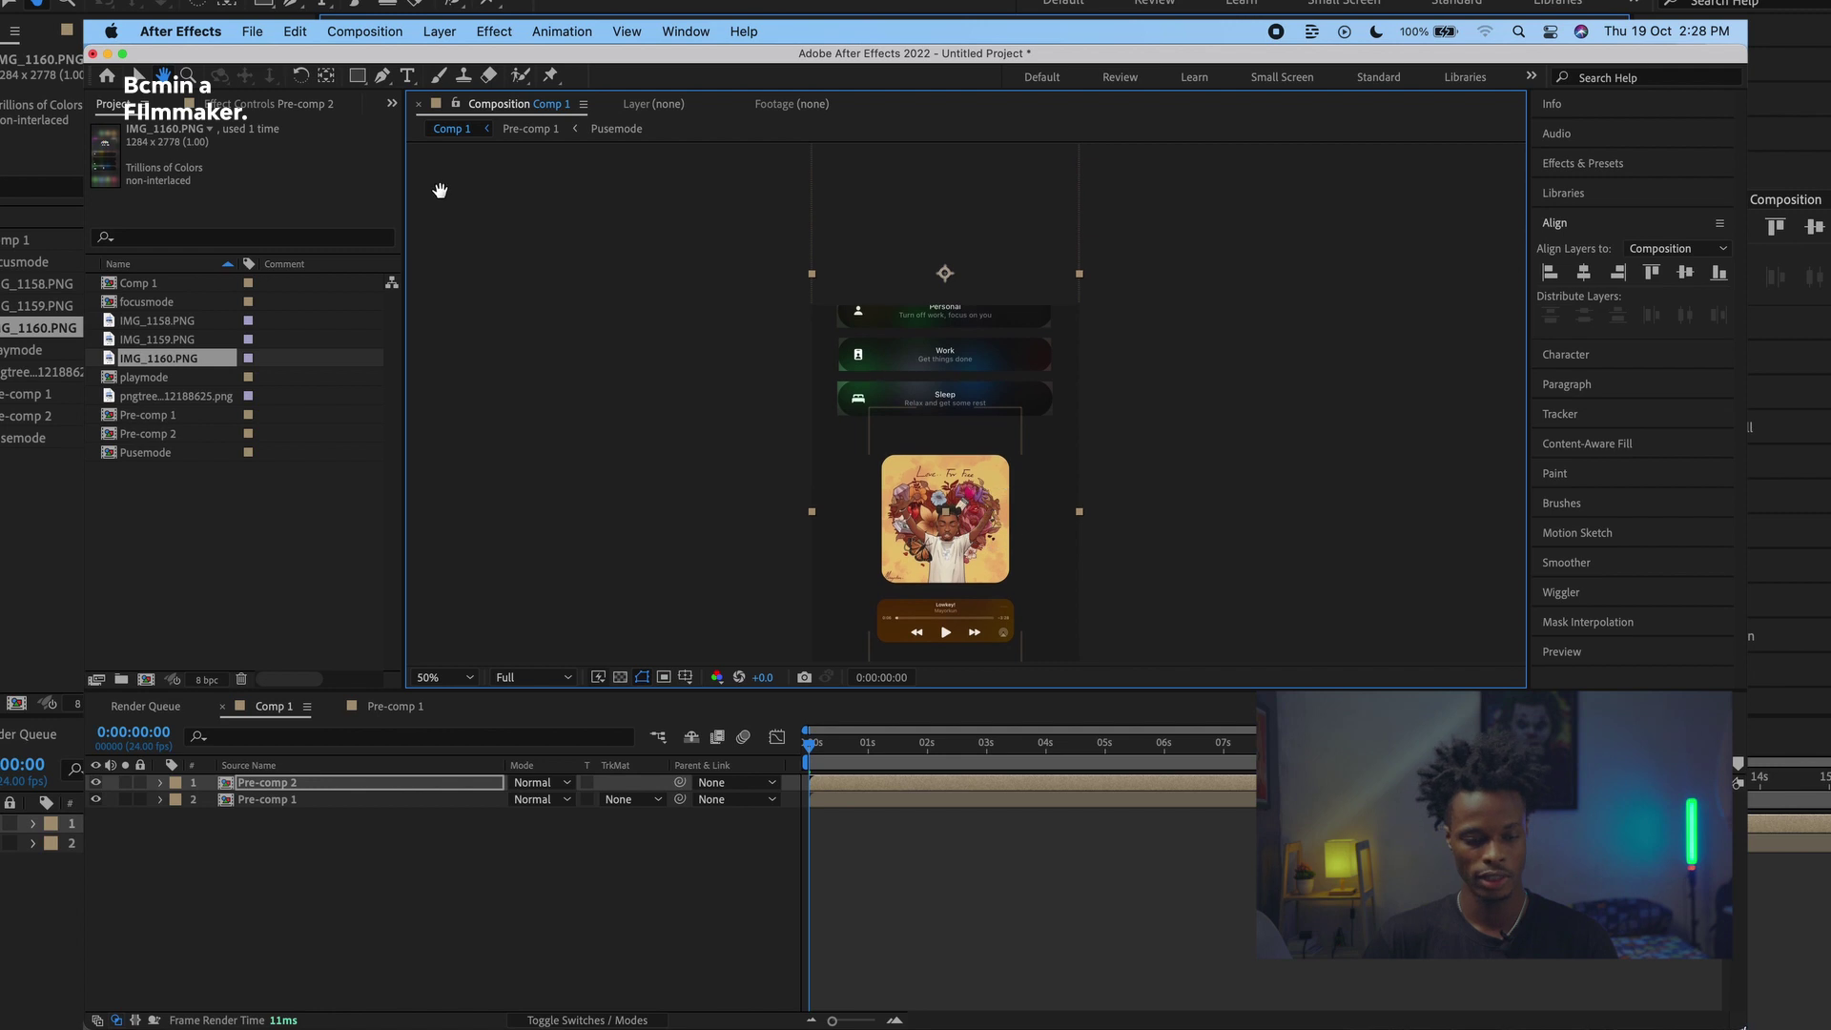
pyautogui.click(139, 74)
pyautogui.moveTo(925, 332); pyautogui.dragTo(927, 220)
# Step: Add a null object to Comp 1 and parent Pre-comp 1 and Pre-comp 2 to it
pyautogui.click(439, 32)
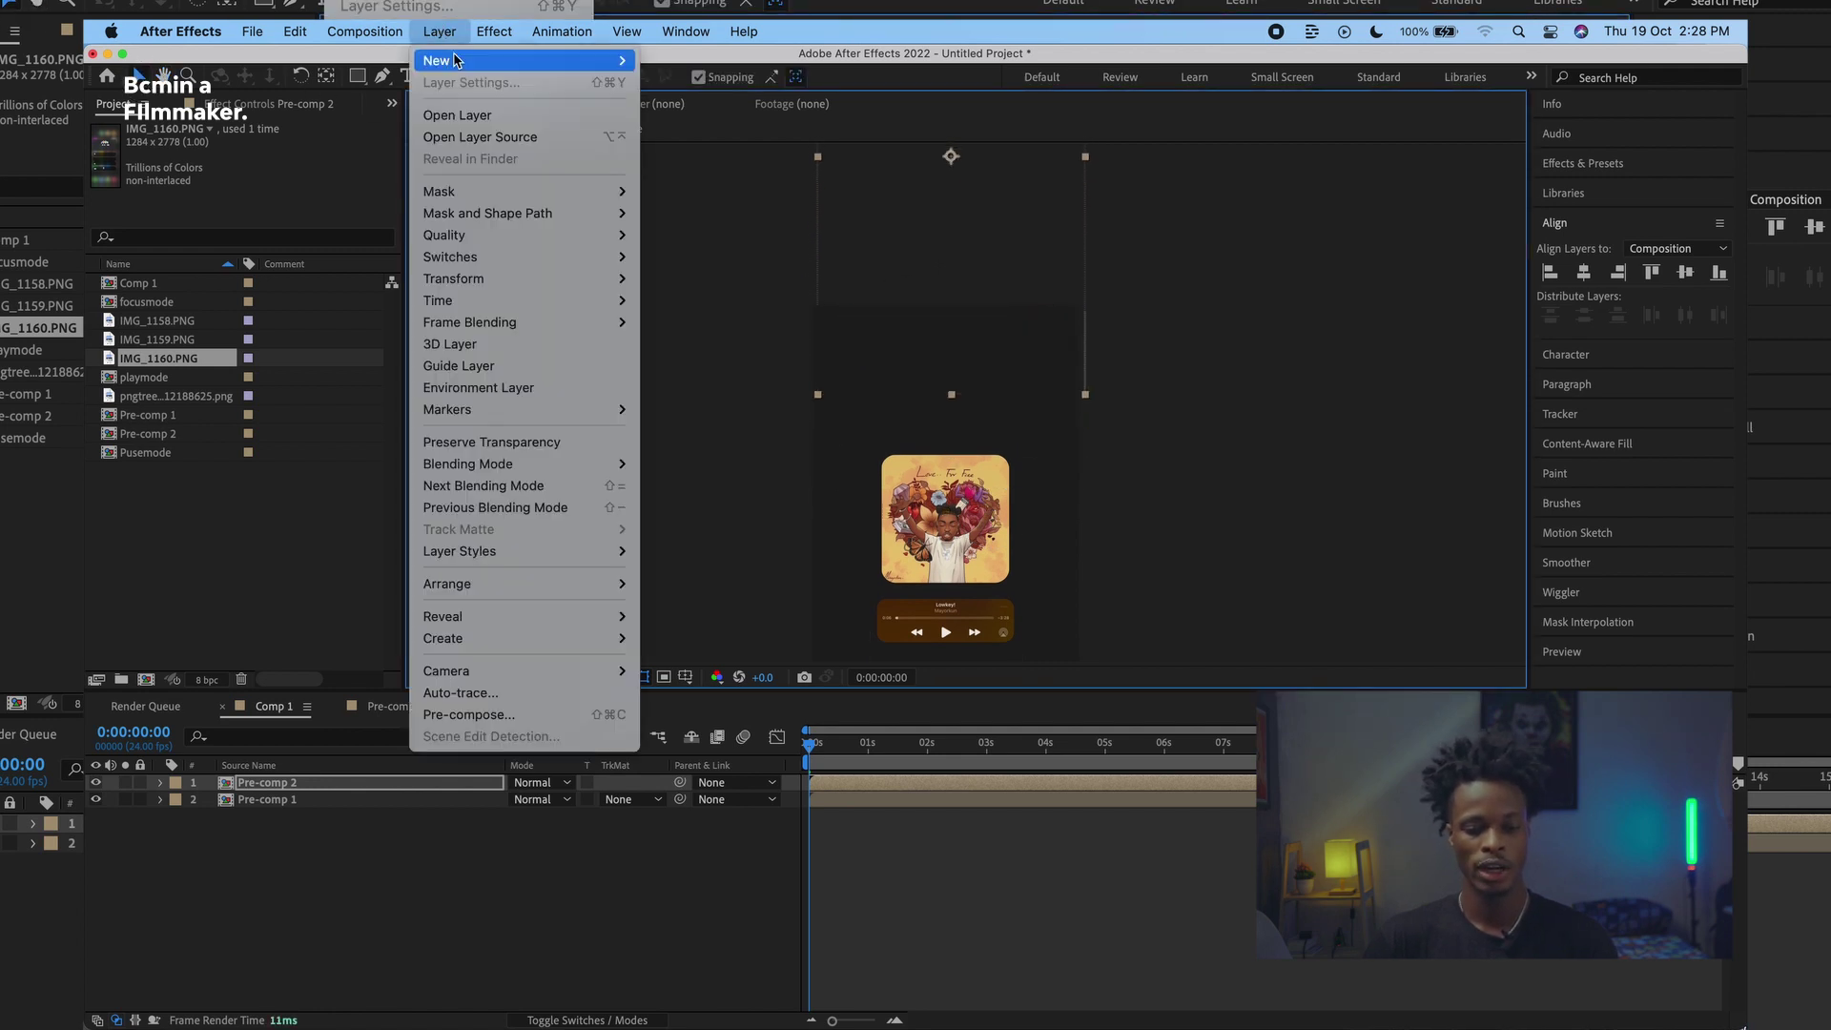
pyautogui.moveTo(458, 60)
pyautogui.click(759, 149)
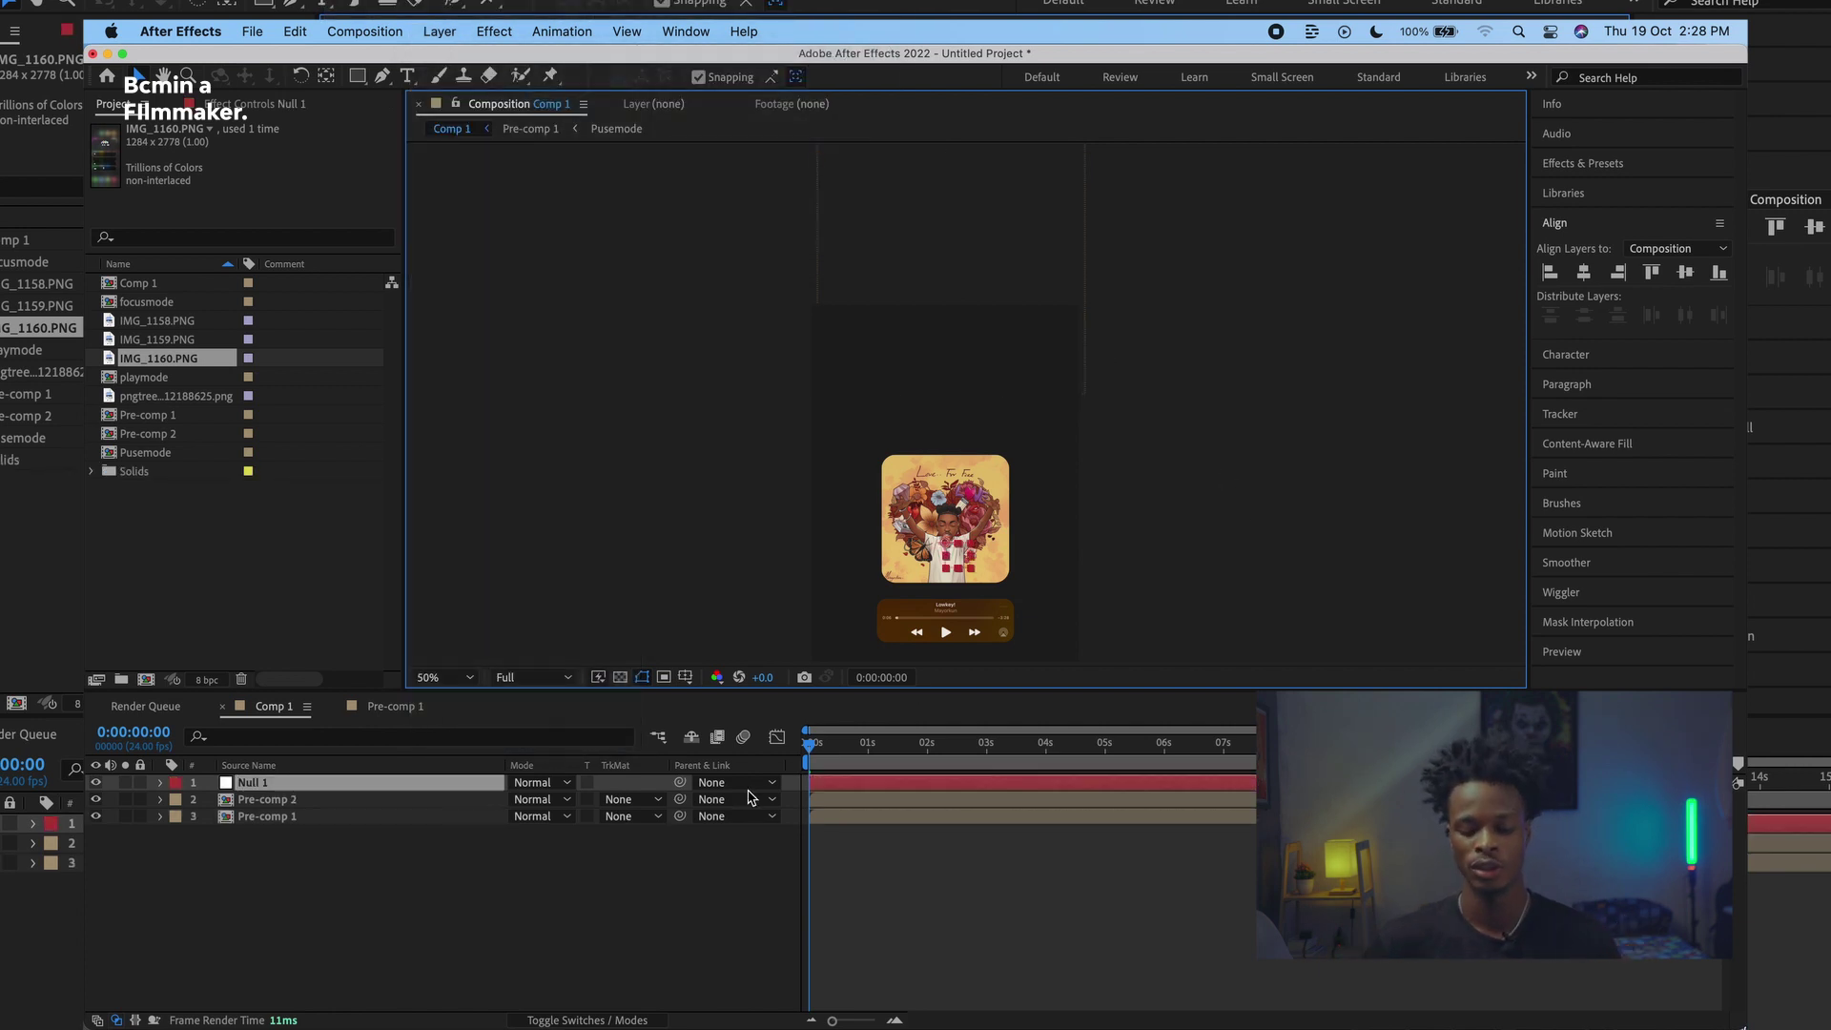
pyautogui.click(301, 817)
pyautogui.hotkey('ctrl', 'shift', 'Up')
pyautogui.moveTo(679, 799); pyautogui.dragTo(322, 784)
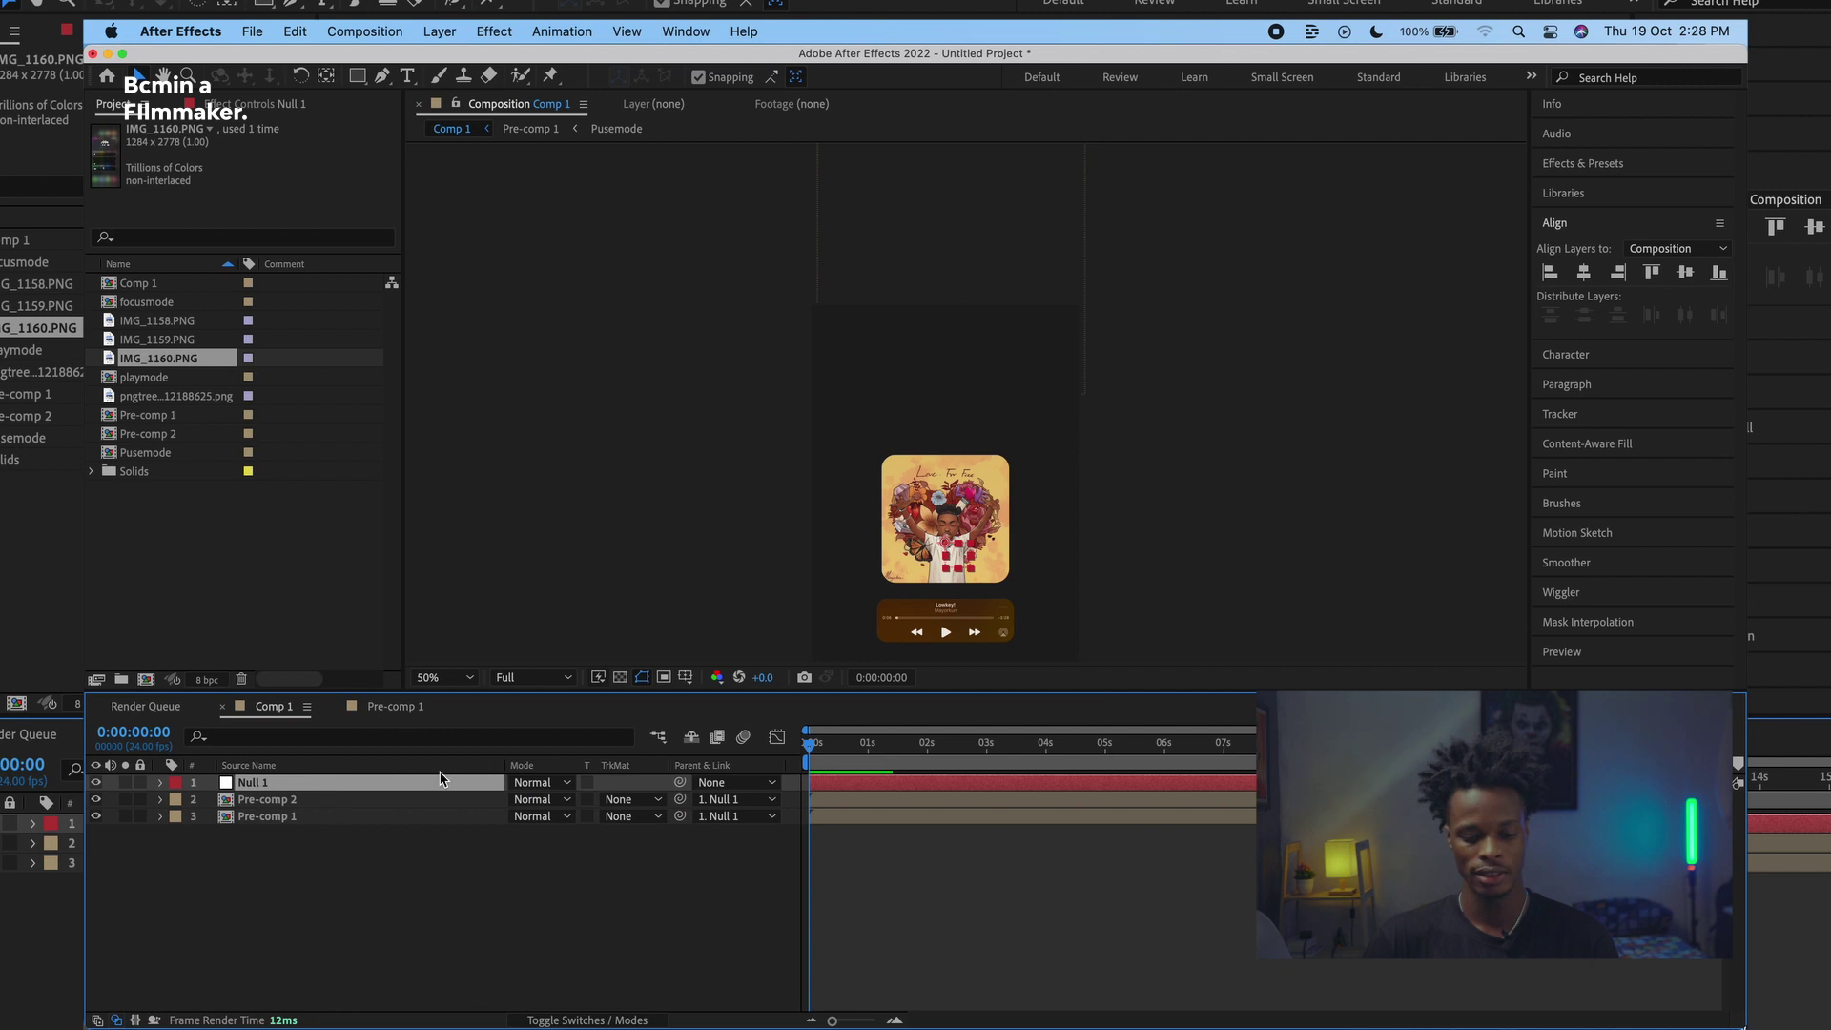
# Step: Add a position keyframe to Null 1 at 0:00:01:01
pyautogui.moveTo(836, 768); pyautogui.dragTo(870, 763)
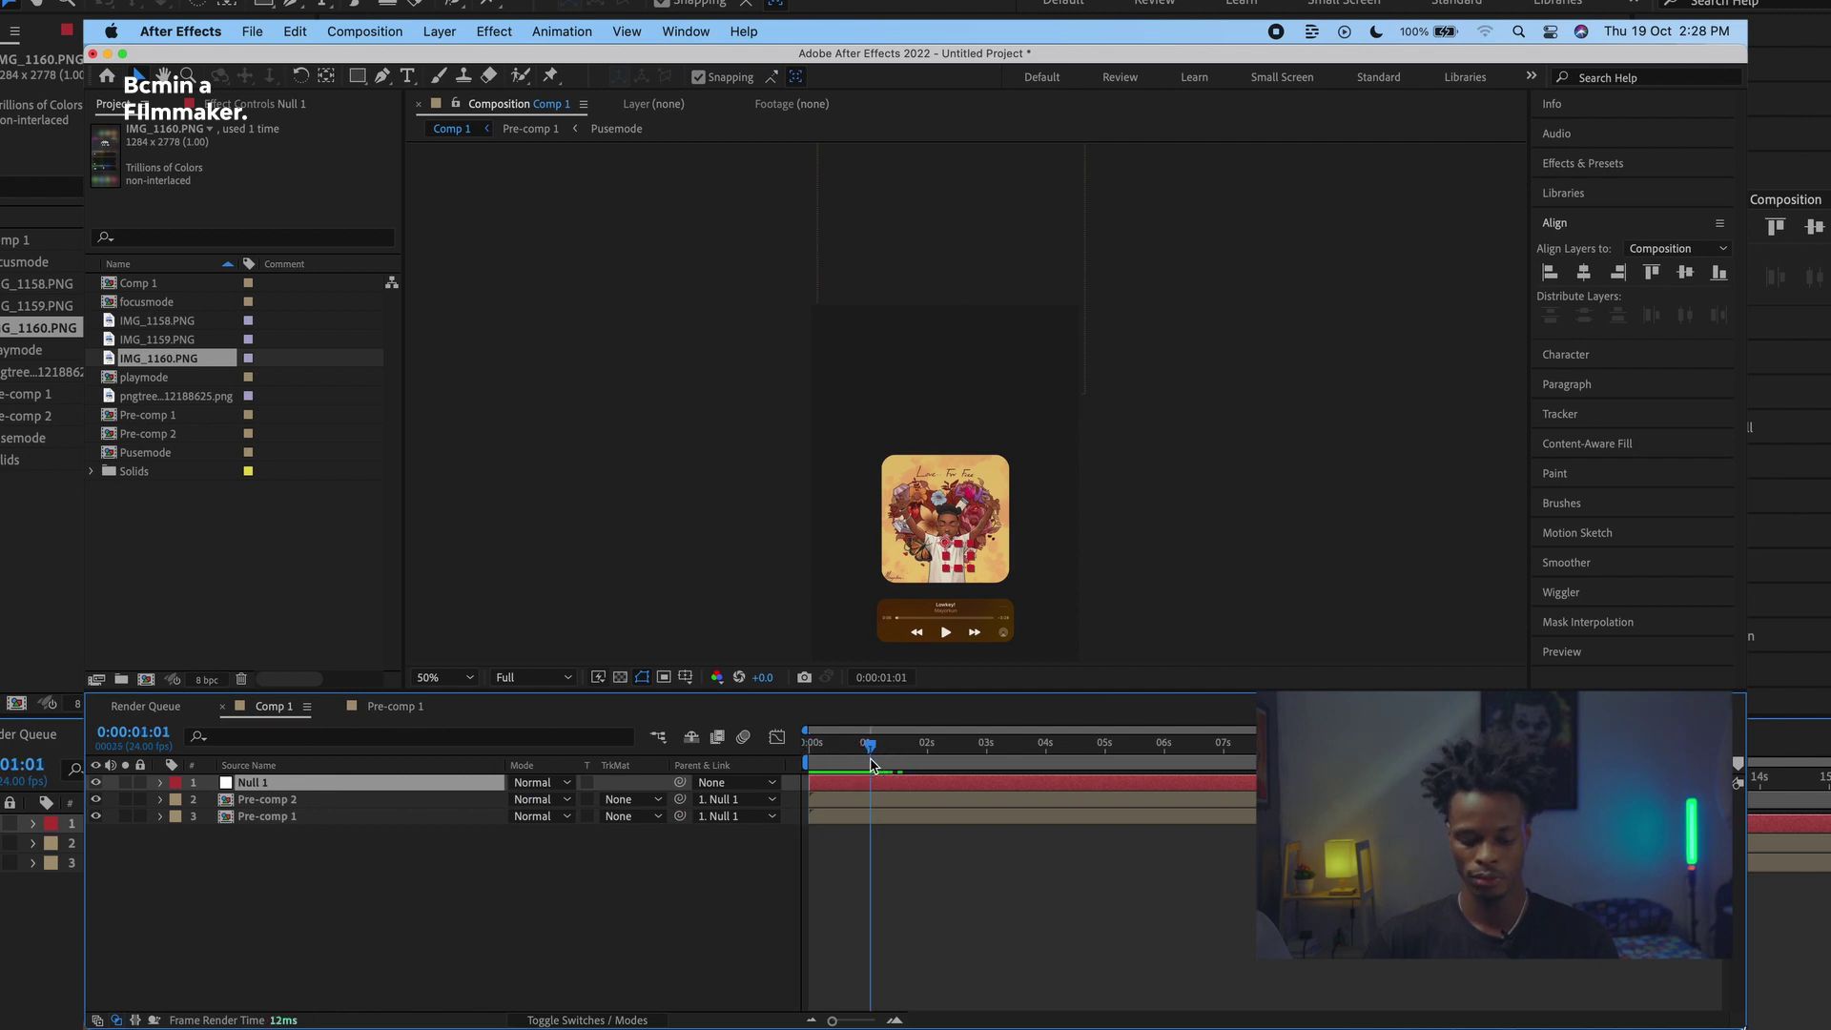
pyautogui.press('p')
pyautogui.click(211, 799)
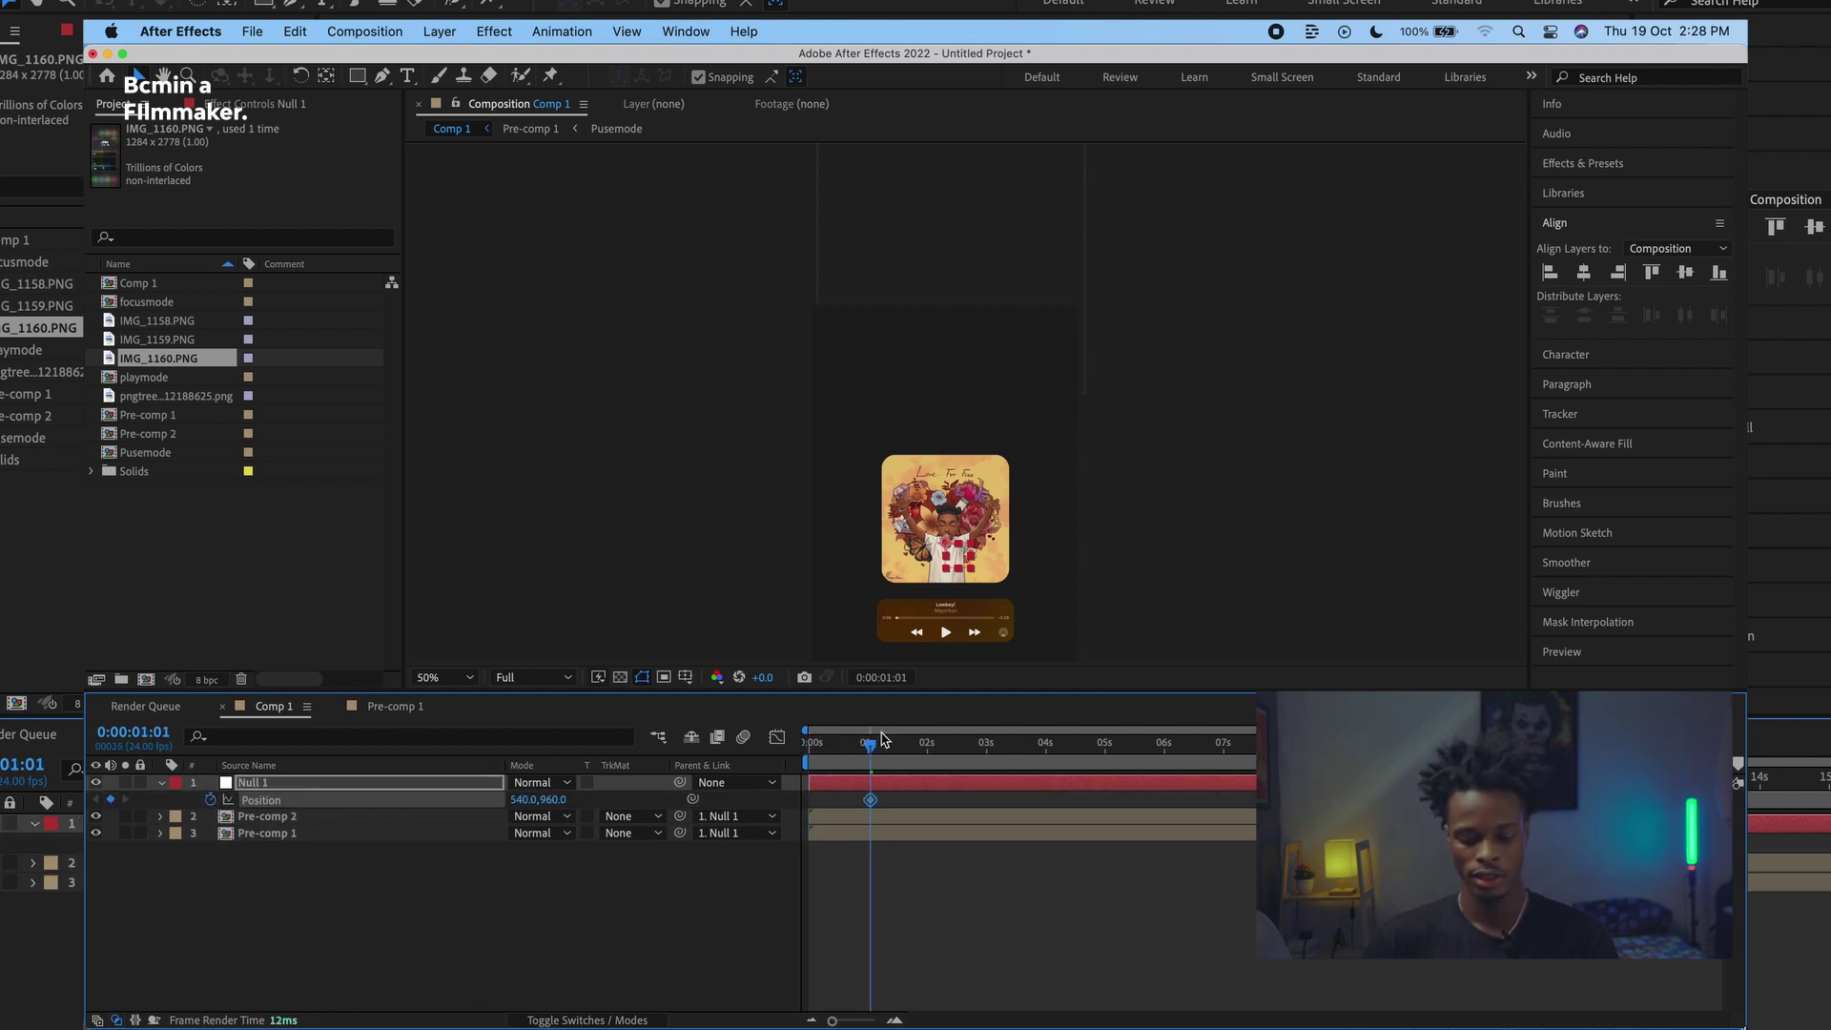
# Step: At 0:00:01:21, move Null 1 down to position 540, 2320 so the Focus buttons replace the music player
pyautogui.moveTo(913, 755); pyautogui.dragTo(921, 756)
pyautogui.click(354, 786)
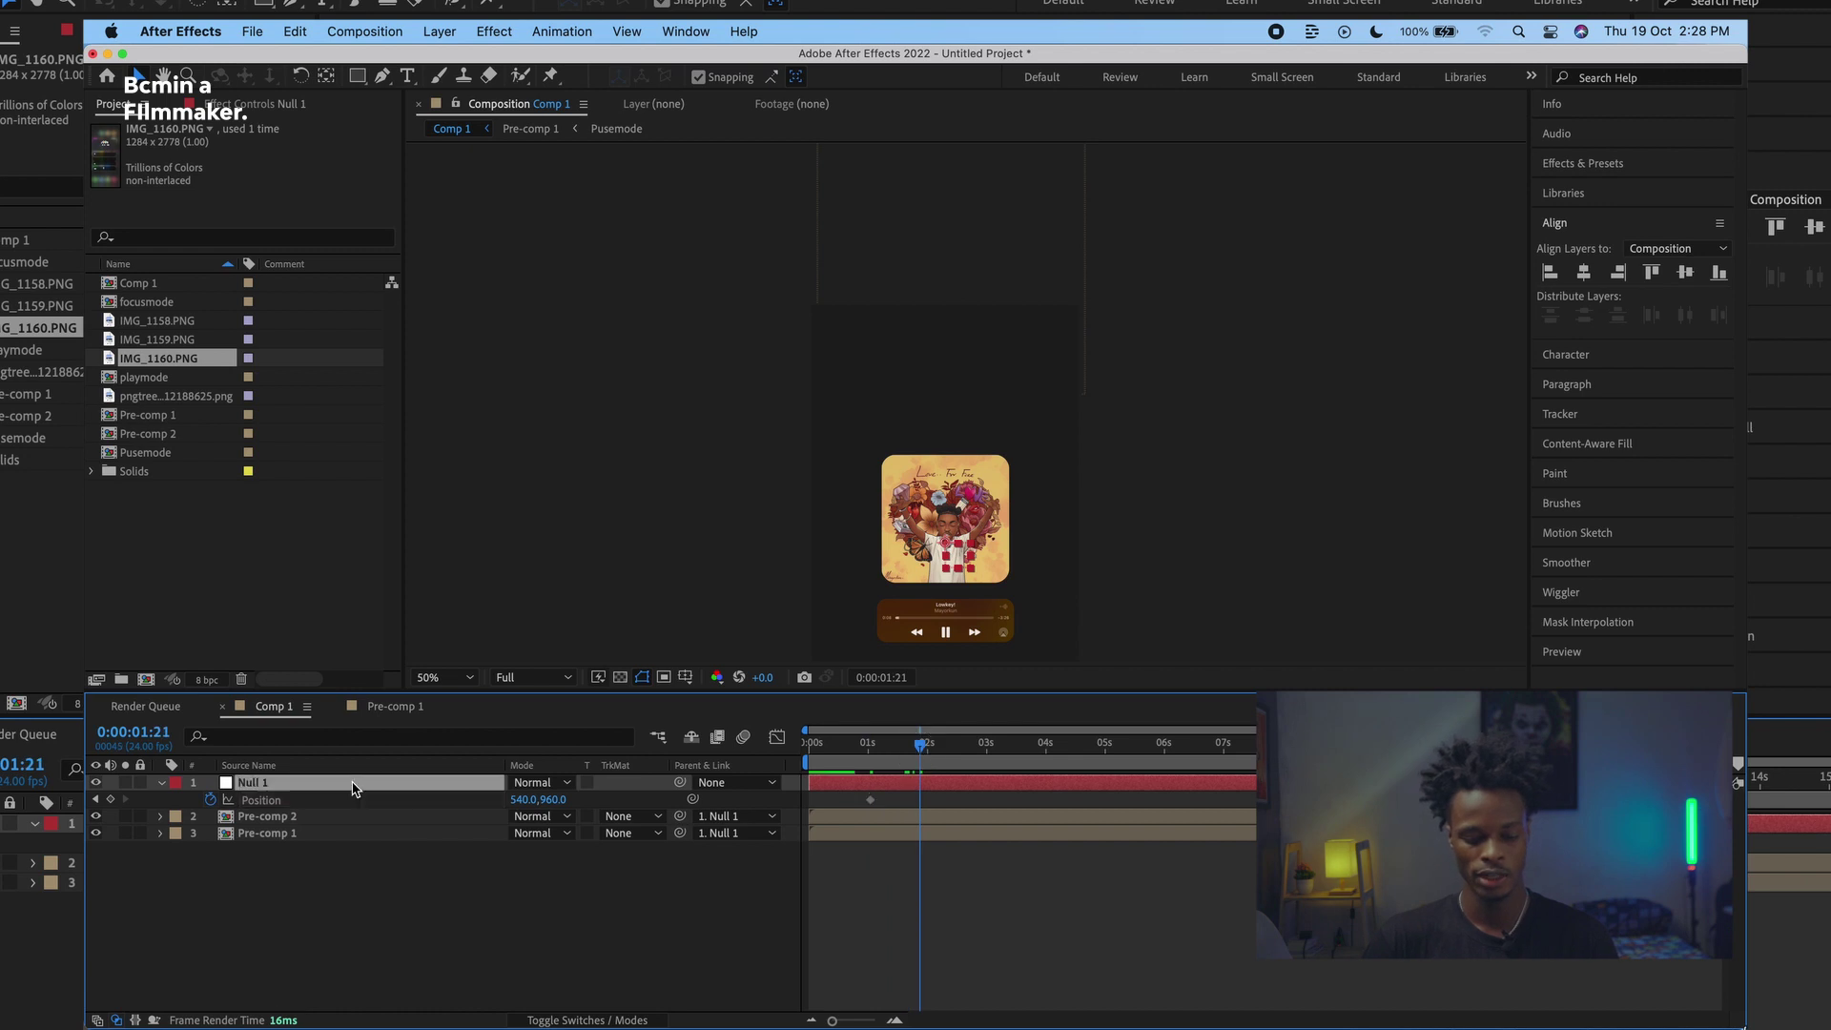
pyautogui.hotkey('shift', 'Left')
pyautogui.hotkey('shift', 'Left')
pyautogui.hotkey('shift', 'Left')
pyautogui.hotkey('shift', 'Left')
pyautogui.hotkey('shift', 'Down')
pyautogui.hotkey('shift', 'Down')
pyautogui.hotkey('shift', 'Down')
pyautogui.hotkey('shift', 'Down')
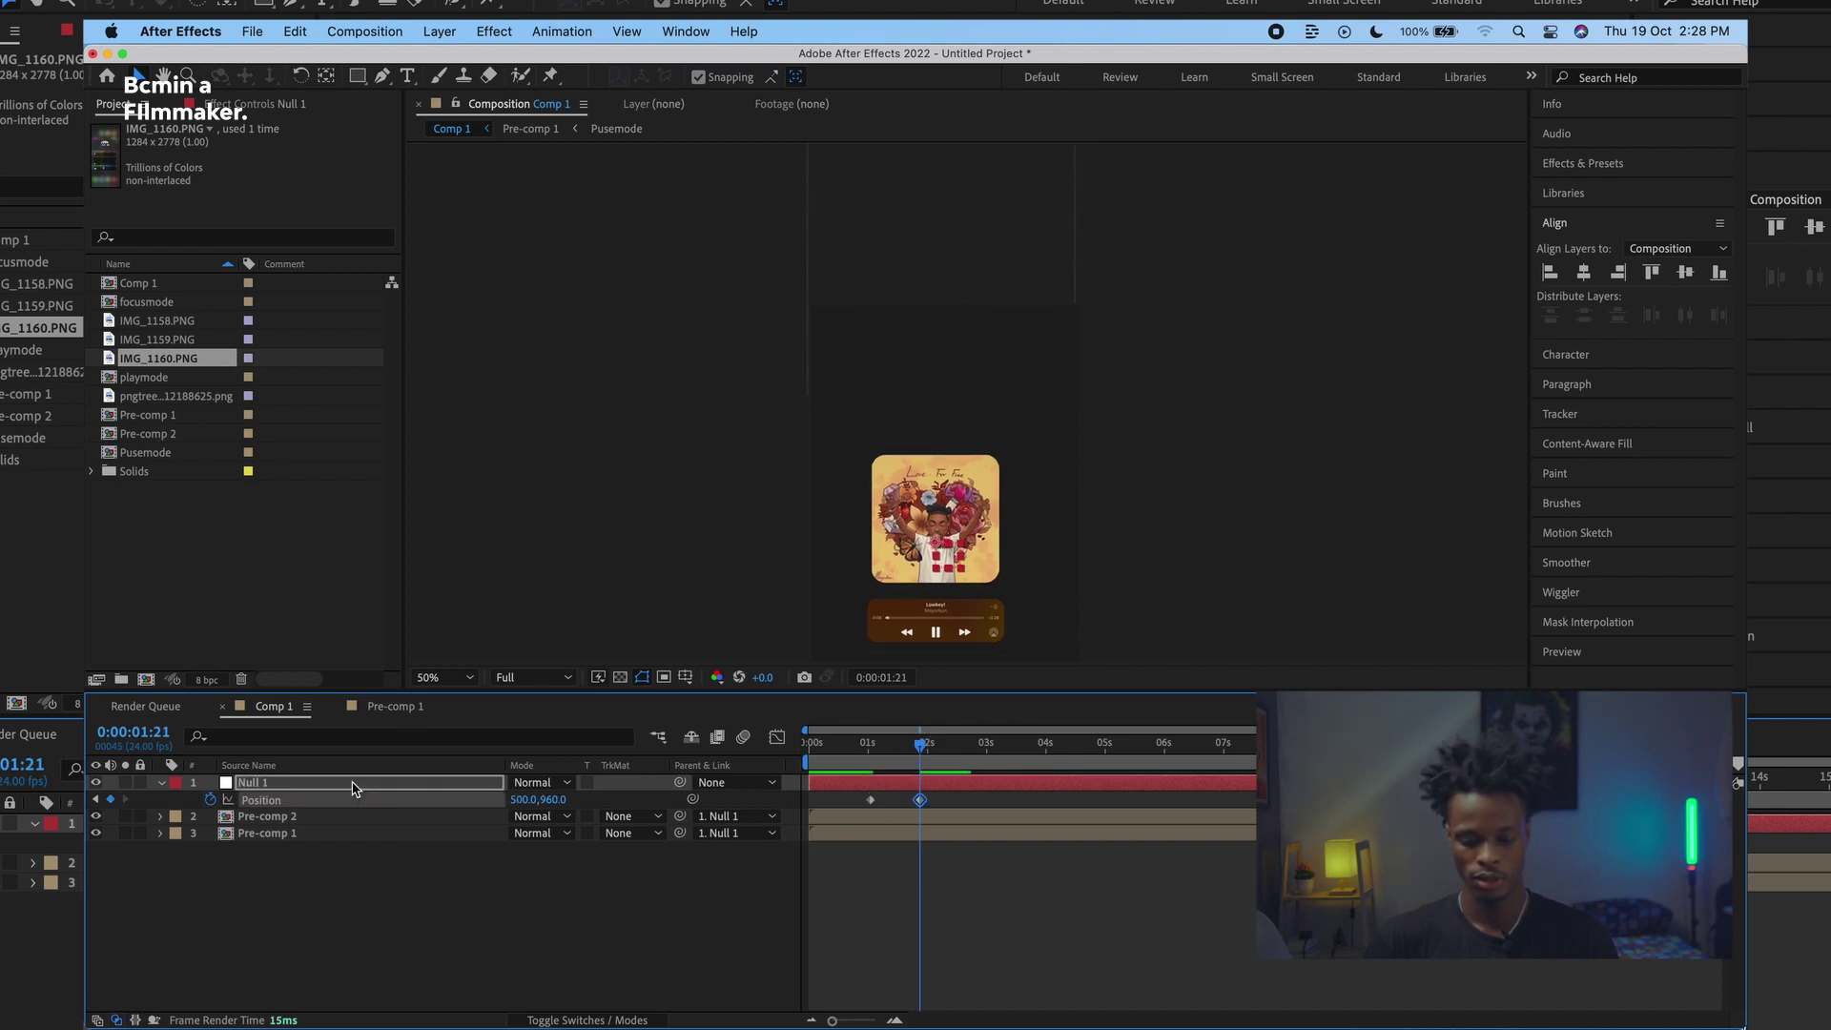
pyautogui.hotkey('shift', 'Right')
pyautogui.hotkey('shift', 'Right')
pyautogui.hotkey('shift', 'Right')
pyautogui.hotkey('shift', 'Right')
pyautogui.hotkey('shift', 'Down')
pyautogui.hotkey('shift', 'Down')
pyautogui.hotkey('shift', 'Down')
pyautogui.hotkey('shift', 'Down')
pyautogui.hotkey('shift', 'Down')
pyautogui.hotkey('shift', 'Down')
pyautogui.hotkey('shift', 'Down')
pyautogui.hotkey('shift', 'Down')
pyautogui.hotkey('shift', 'Down')
pyautogui.hotkey('shift', 'Down')
pyautogui.hotkey('shift', 'Down')
pyautogui.hotkey('shift', 'Down')
pyautogui.hotkey('shift', 'Down')
pyautogui.hotkey('shift', 'Down')
pyautogui.hotkey('shift', 'Down')
pyautogui.hotkey('shift', 'Down')
pyautogui.hotkey('shift', 'Down')
pyautogui.hotkey('shift', 'Down')
pyautogui.hotkey('shift', 'Down')
pyautogui.hotkey('shift', 'Down')
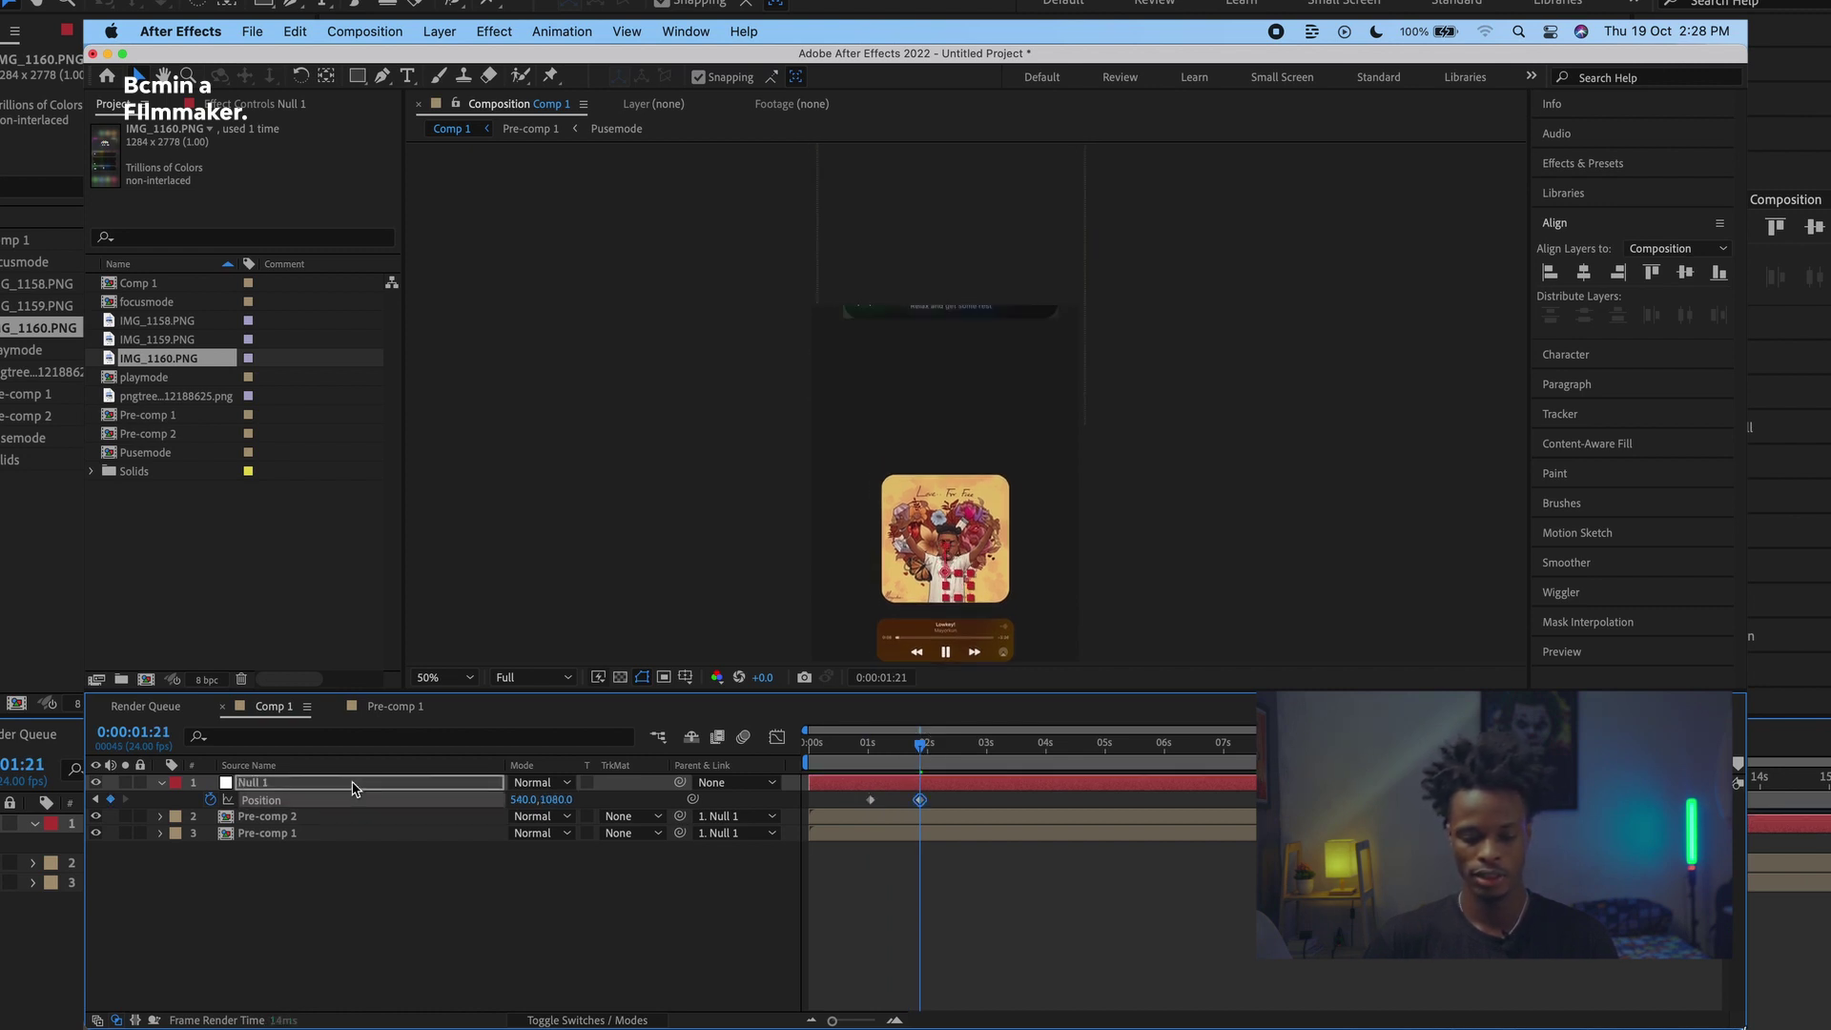
pyautogui.hotkey('shift', 'Down')
pyautogui.hotkey('shift', 'Down')
pyautogui.hotkey('shift', 'Down')
pyautogui.hotkey('shift', 'Down')
pyautogui.hotkey('shift', 'Down')
pyautogui.hotkey('shift', 'Down')
pyautogui.hotkey('shift', 'Down')
pyautogui.hotkey('shift', 'Down')
pyautogui.hotkey('shift', 'Down')
pyautogui.hotkey('shift', 'Down')
pyautogui.hotkey('shift', 'Down')
pyautogui.hotkey('shift', 'Down')
pyautogui.hotkey('shift', 'Down')
pyautogui.hotkey('shift', 'Down')
pyautogui.hotkey('shift', 'Down')
pyautogui.hotkey('shift', 'Down')
pyautogui.hotkey('shift', 'Down')
pyautogui.hotkey('shift', 'Down')
pyautogui.hotkey('shift', 'Down')
pyautogui.hotkey('shift', 'Down')
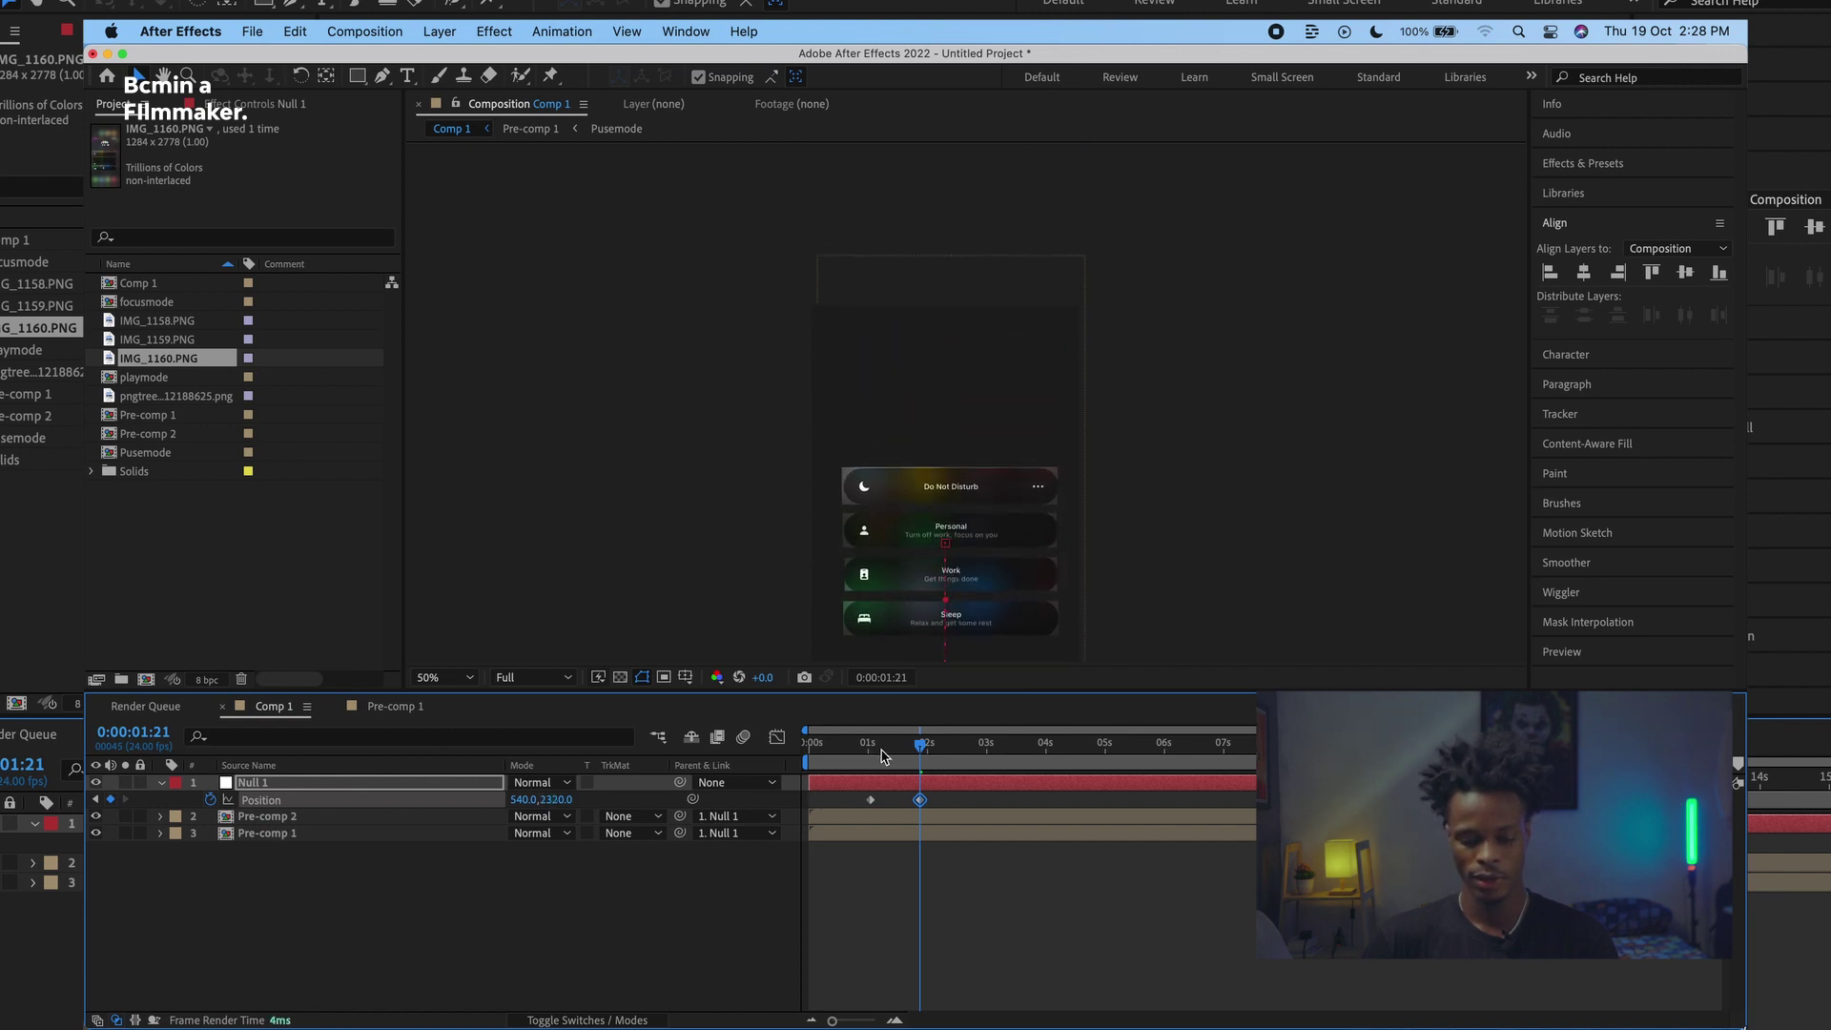
# Step: Preview the slide from the start and move Null 1's second position keyframe earlier, to about 1.3 seconds
pyautogui.press('Home')
pyautogui.press('space')
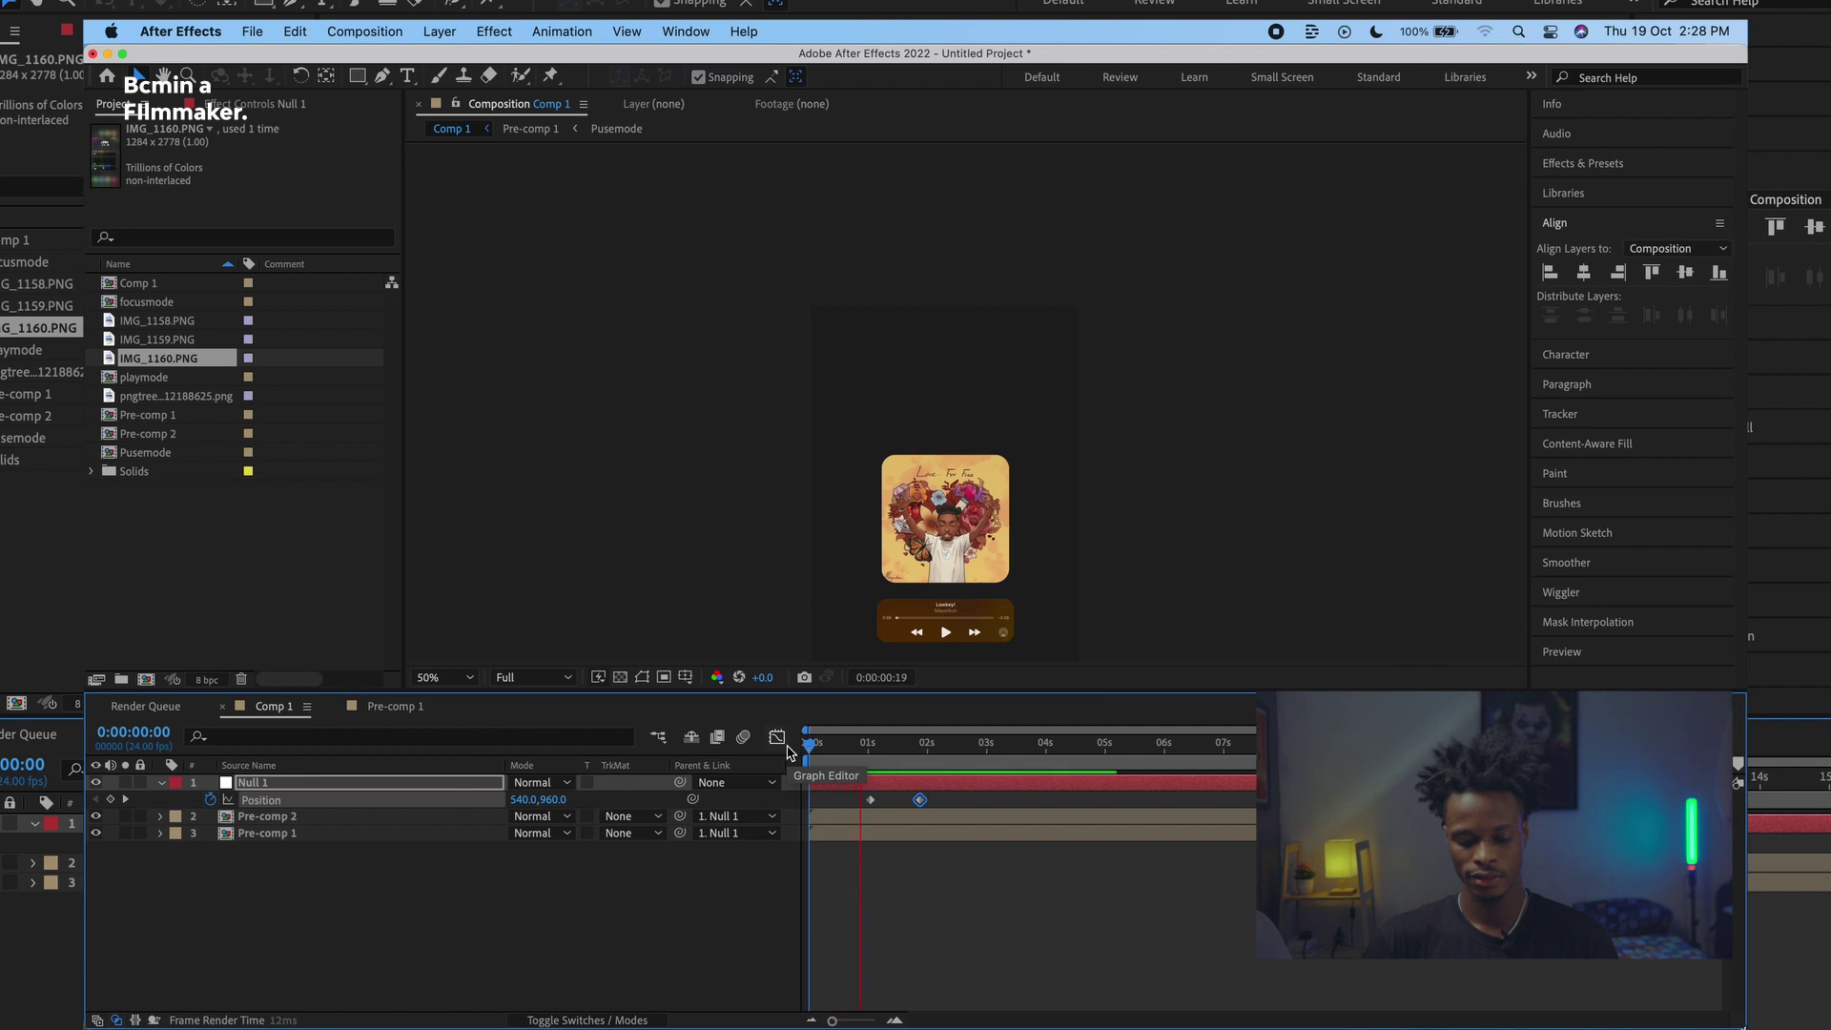
pyautogui.press('space')
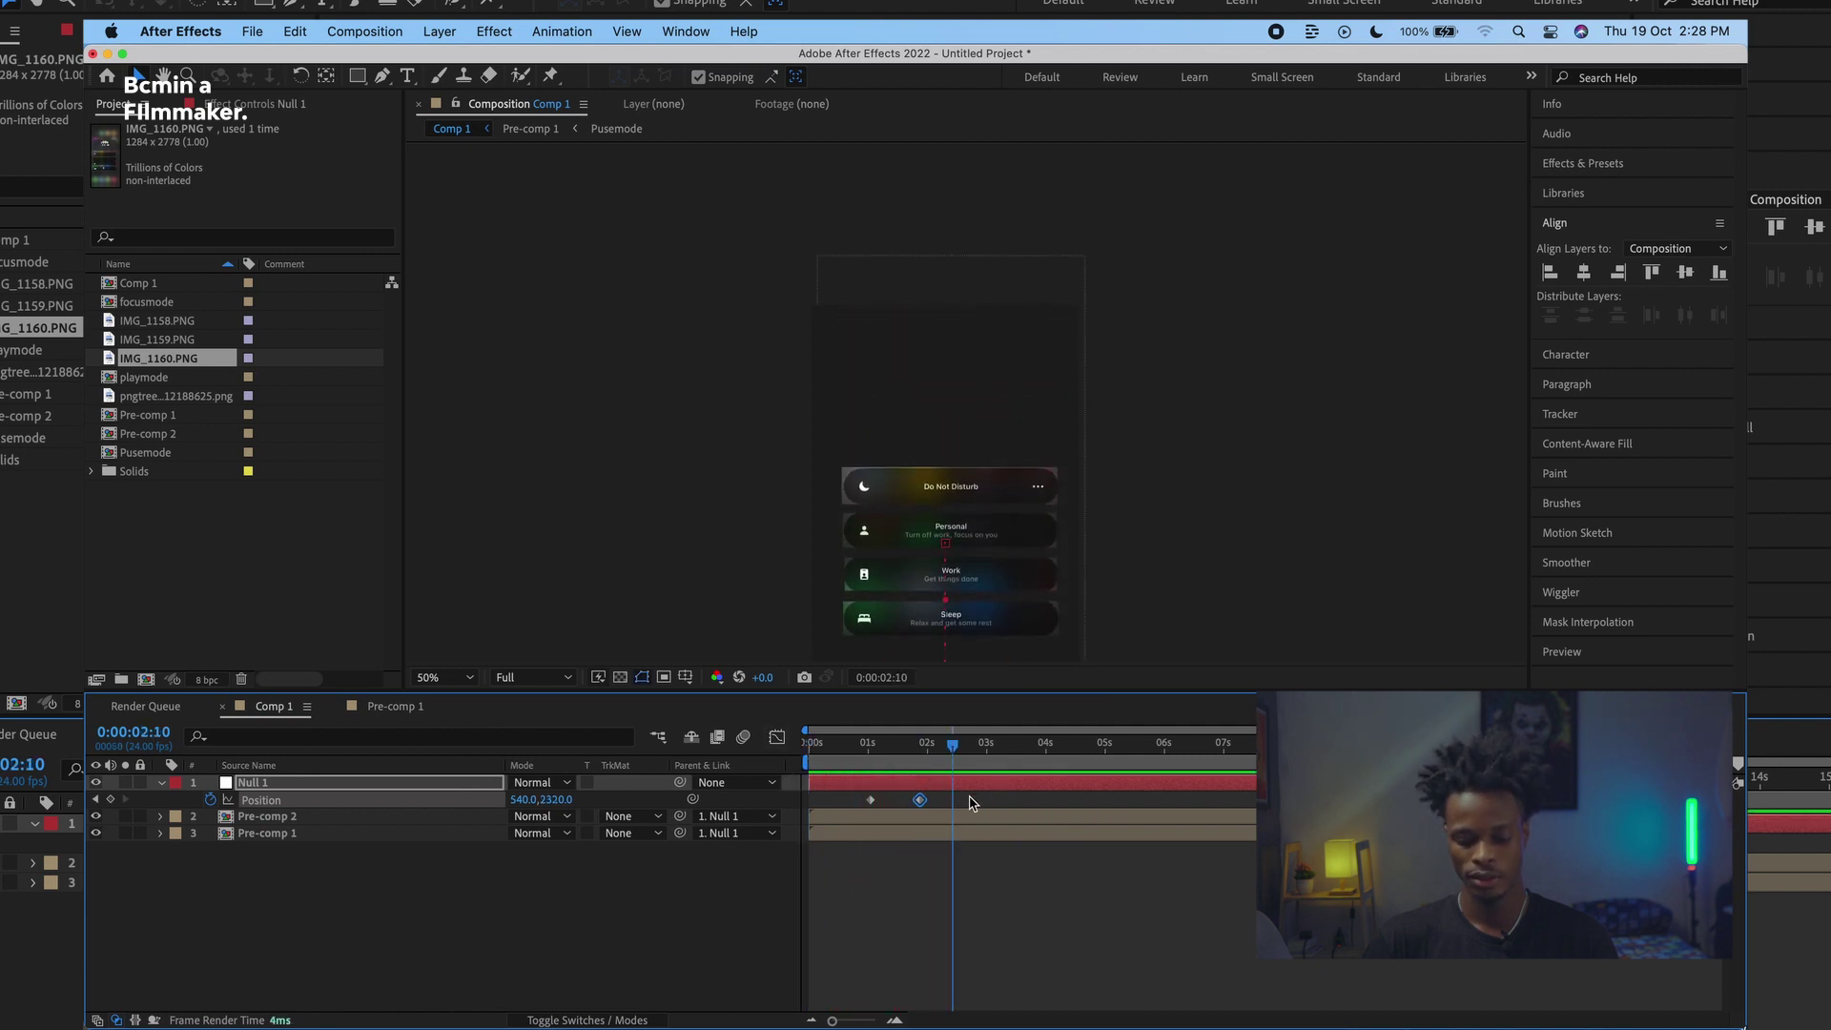
pyautogui.moveTo(923, 801); pyautogui.dragTo(887, 801)
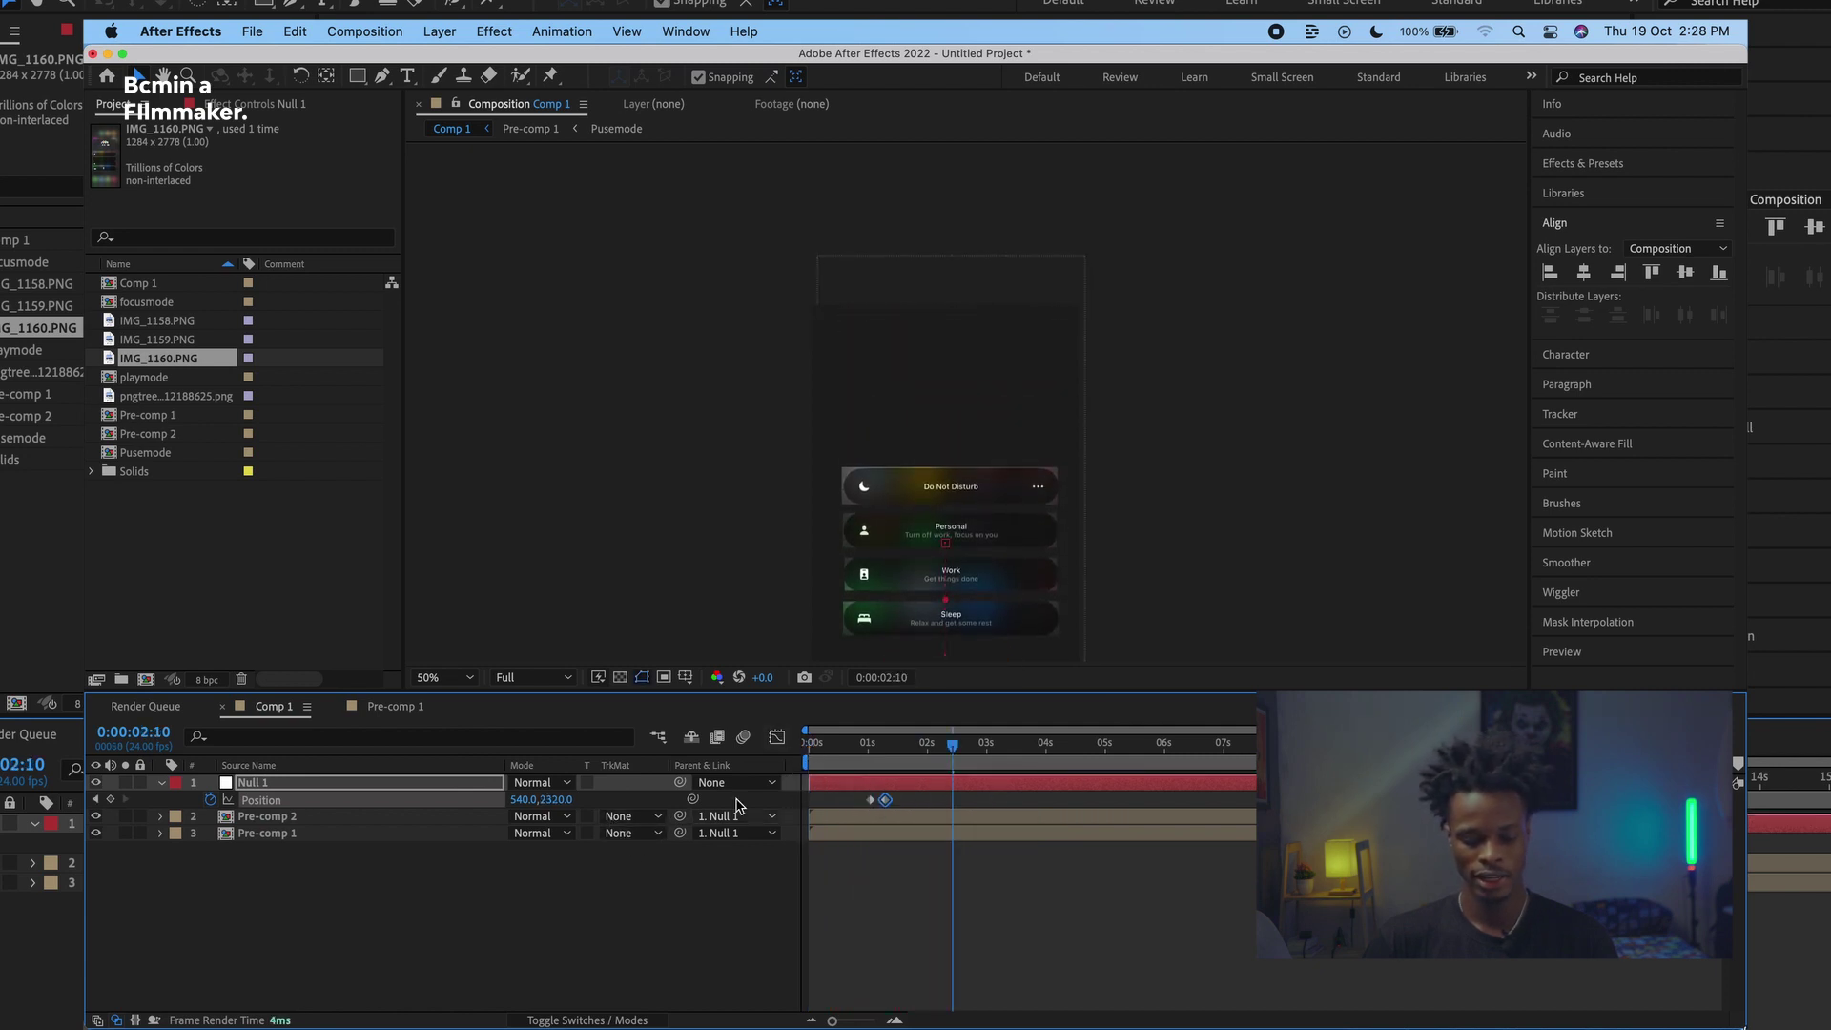
# Step: Enable motion blur for Comp 1 and for the Pre-comp 2 and Pre-comp 1 layers, and preview from the start
pyautogui.click(744, 738)
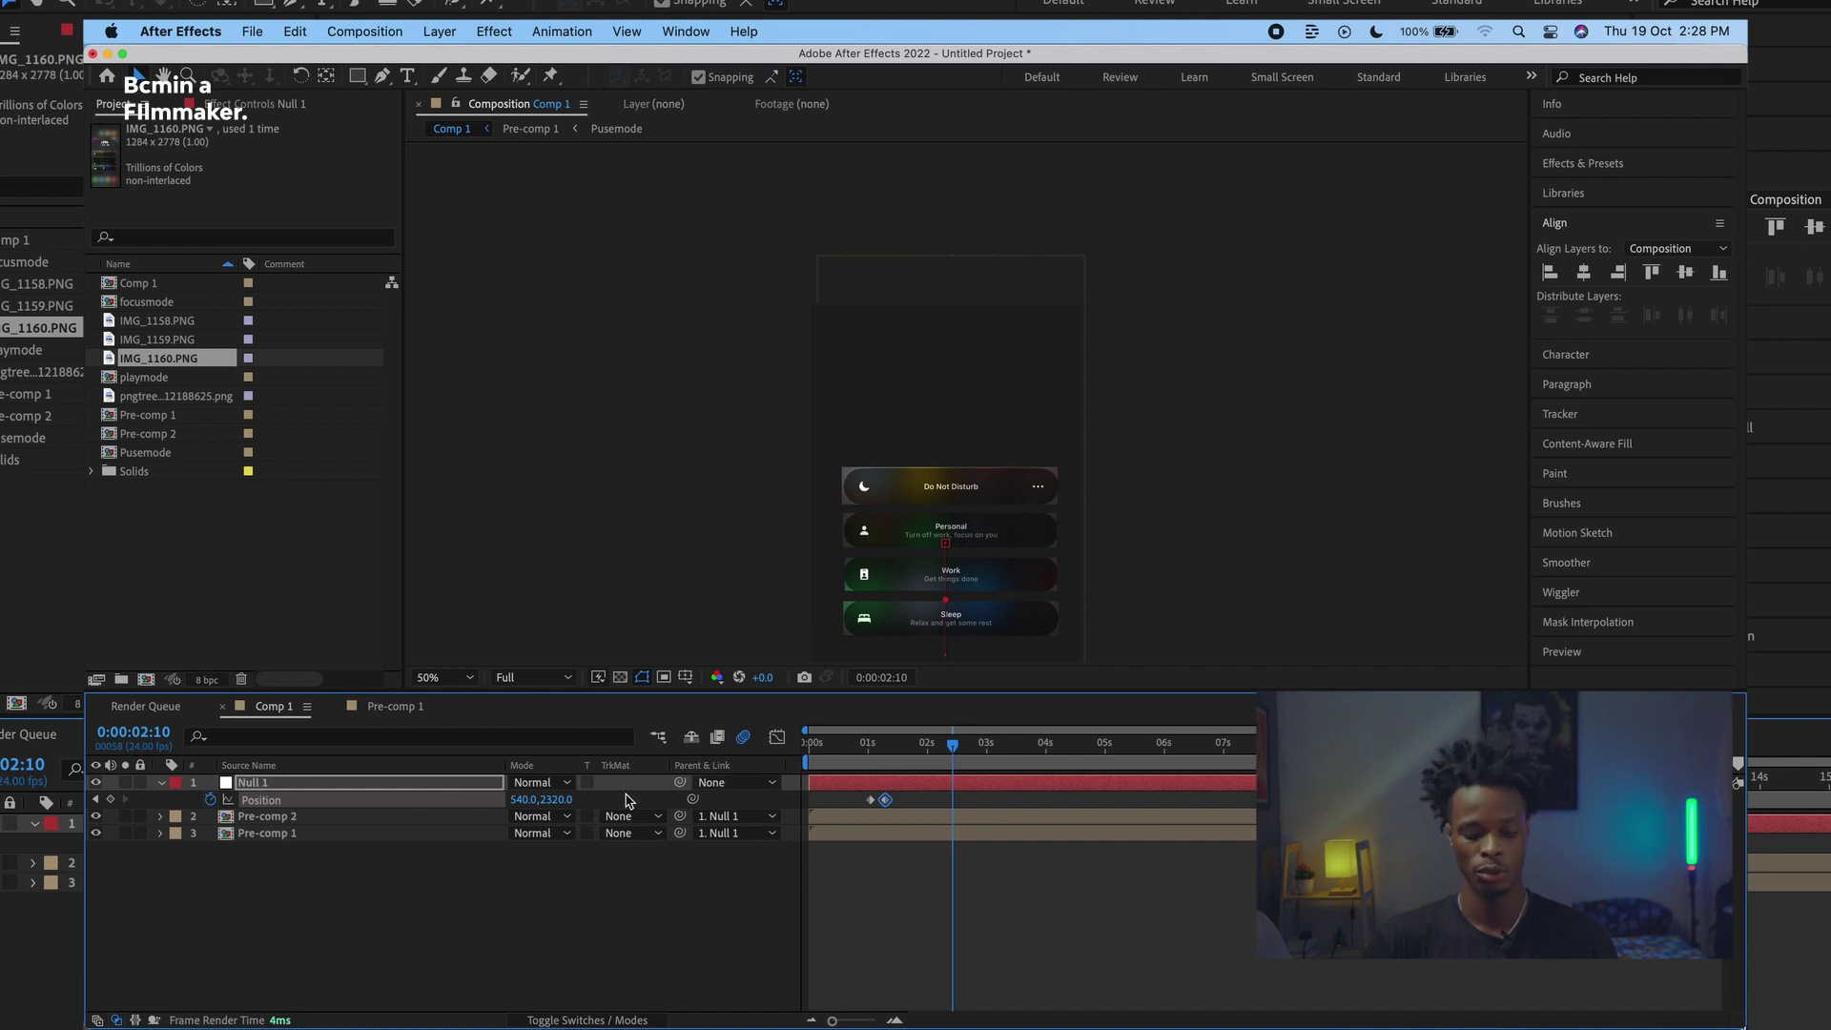
pyautogui.click(384, 816)
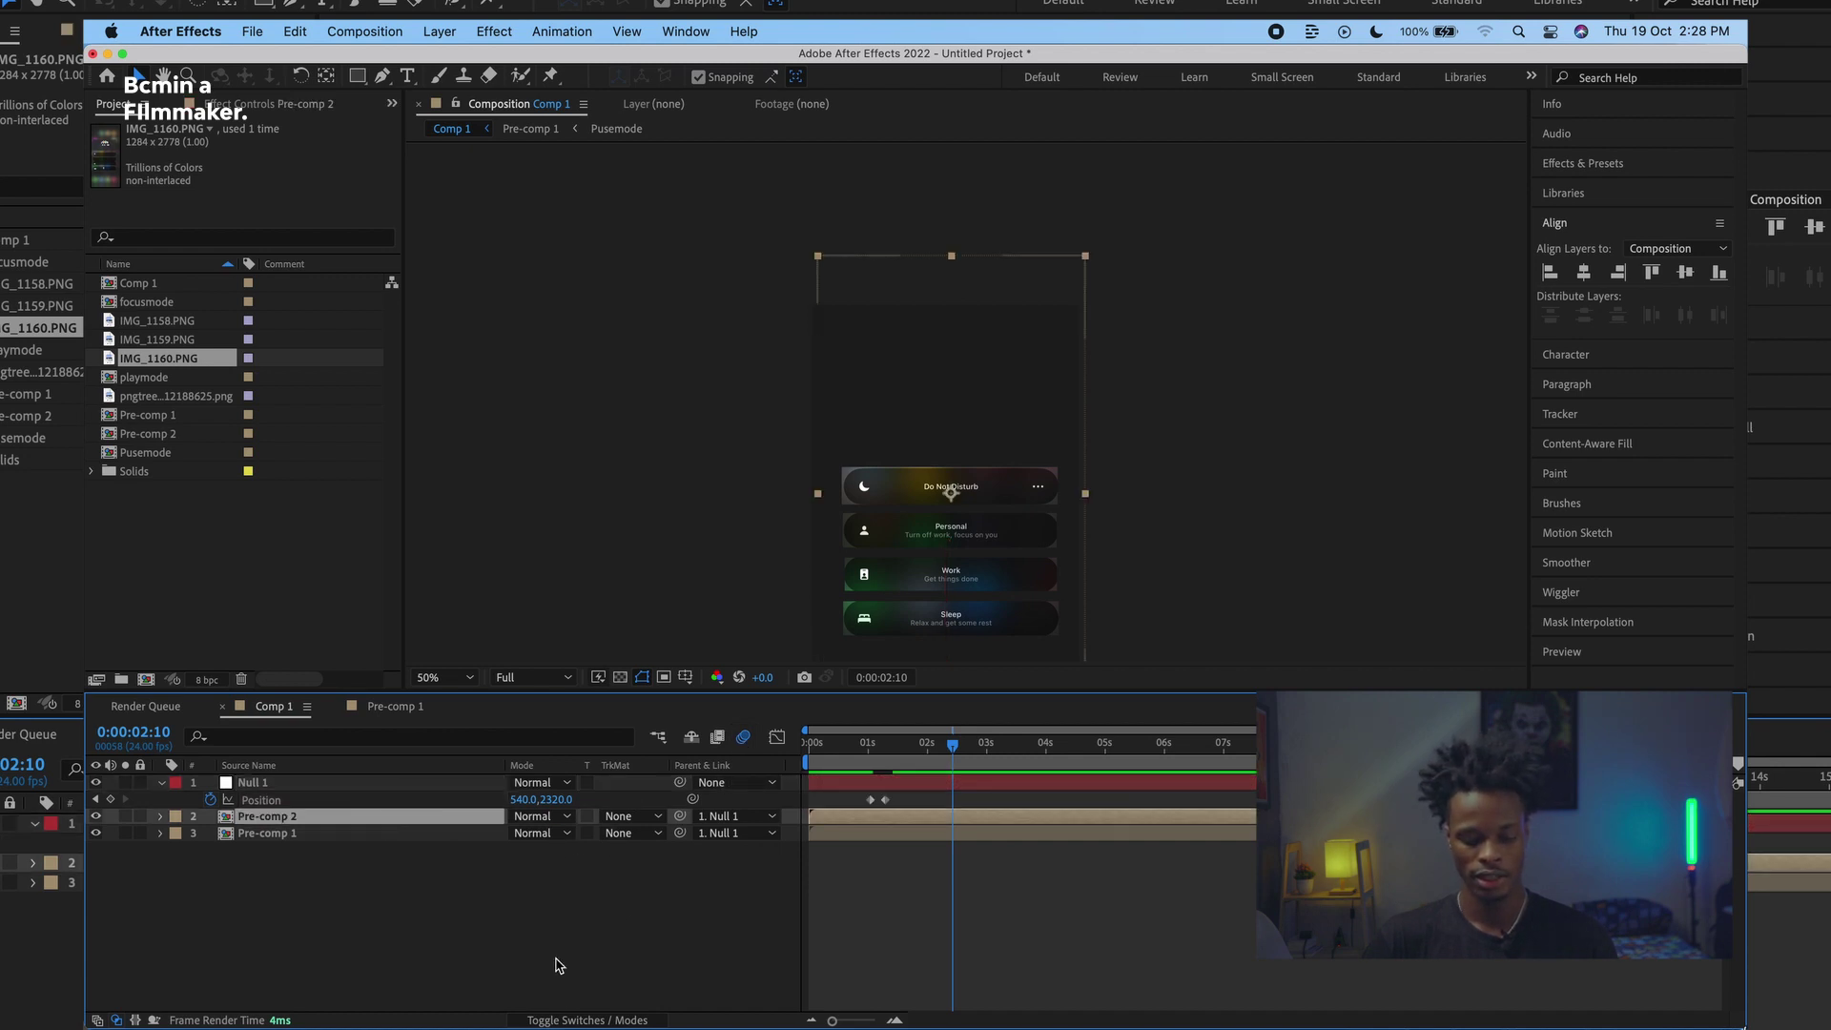
pyautogui.click(584, 1020)
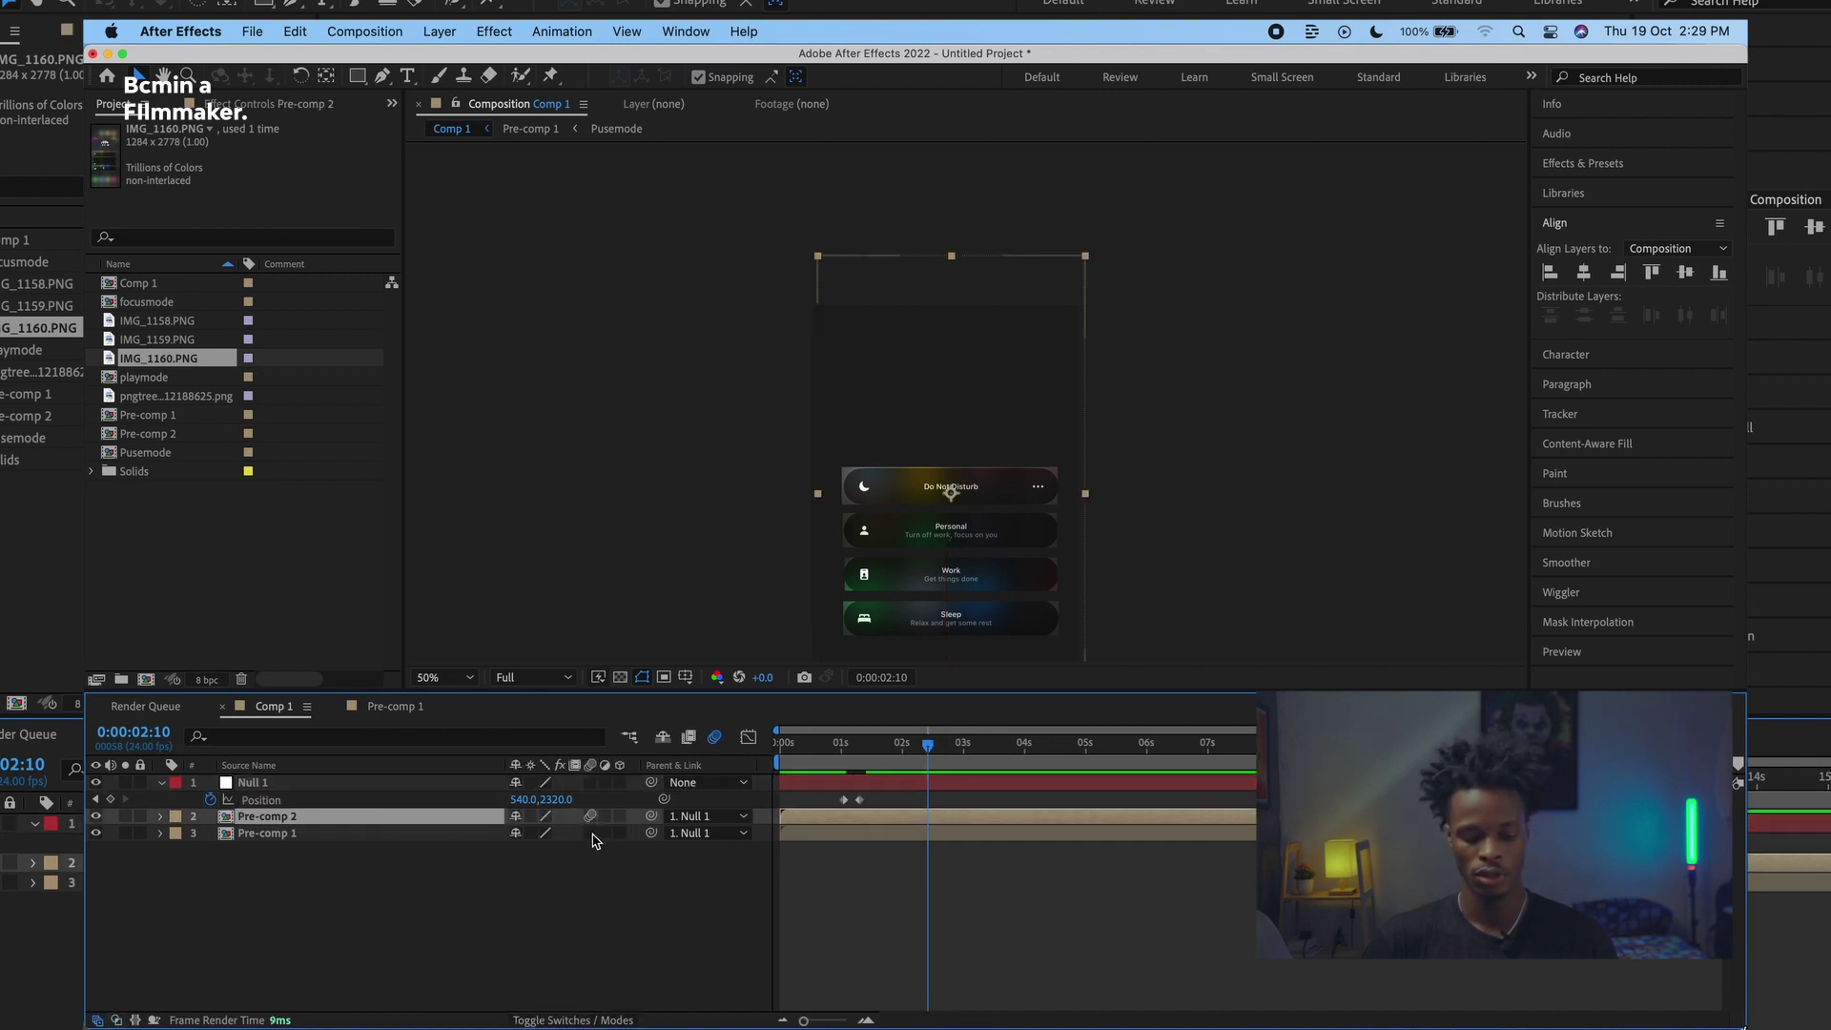
pyautogui.click(592, 832)
pyautogui.moveTo(947, 758); pyautogui.dragTo(754, 756)
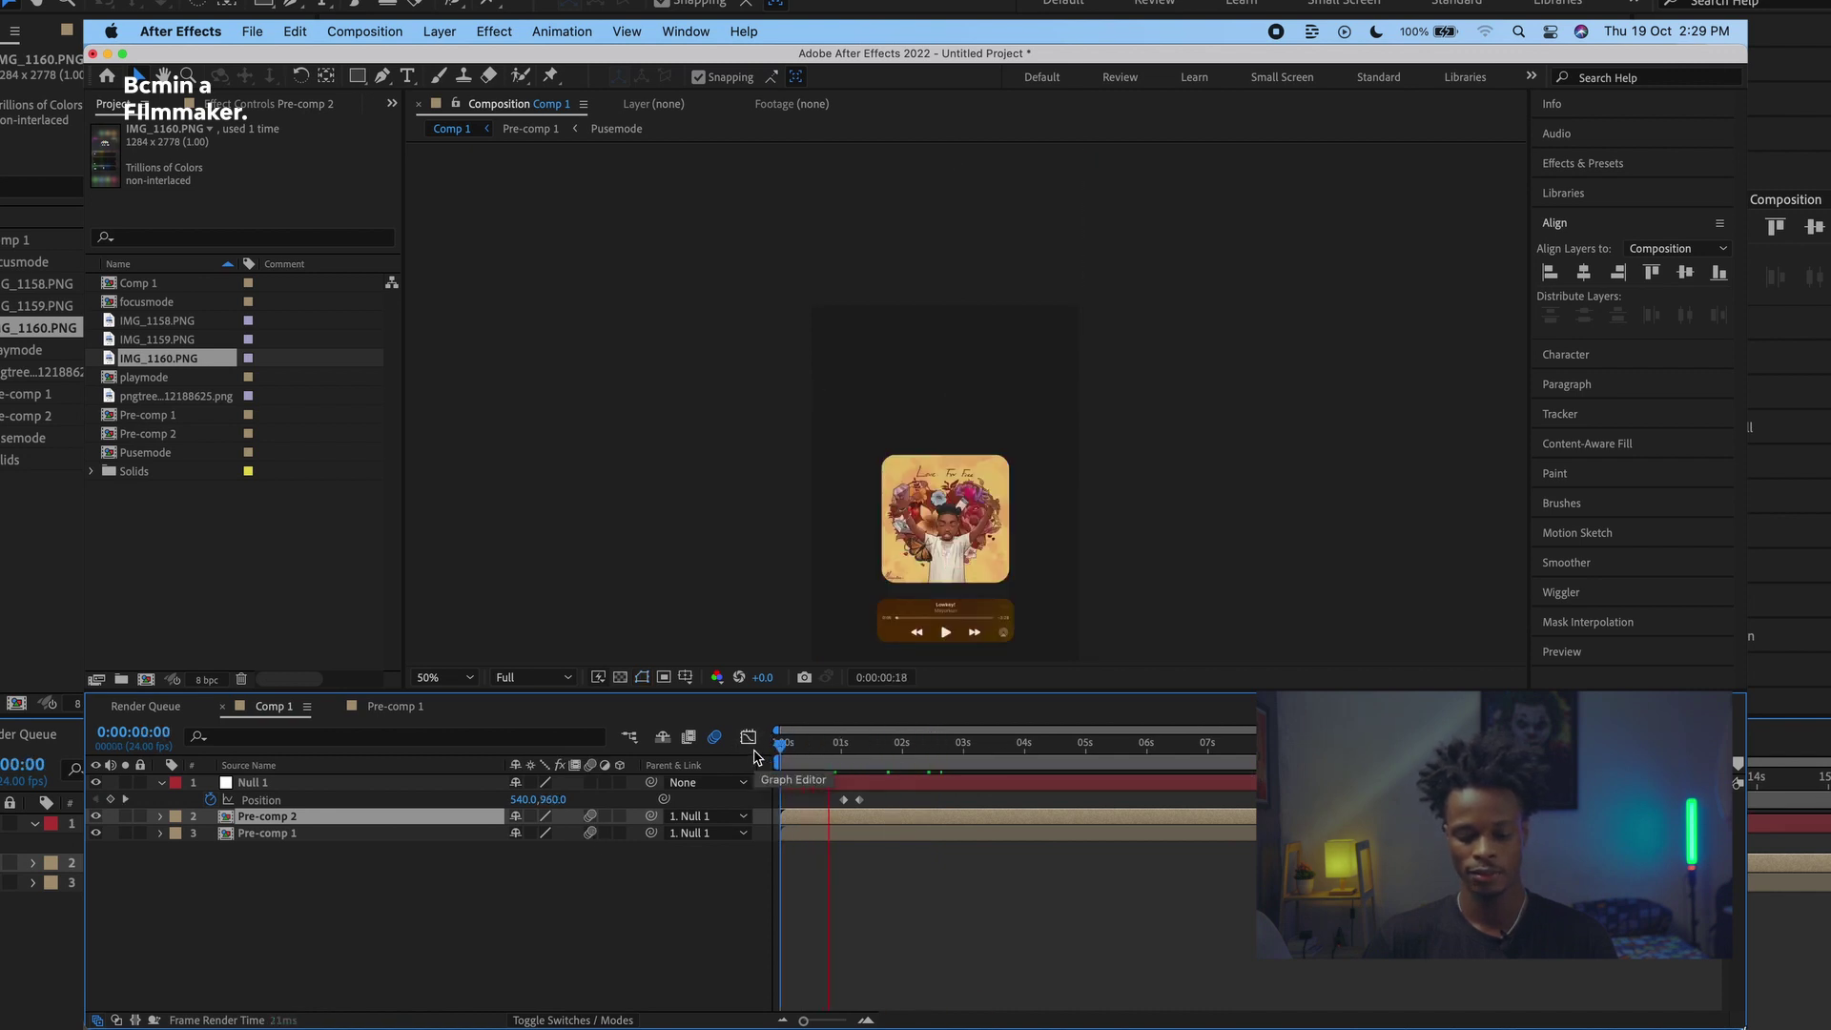
# Step: Preview the motion-blurred slide from the music player to the Focus buttons and return to the start of Comp 1
pyautogui.press('space')
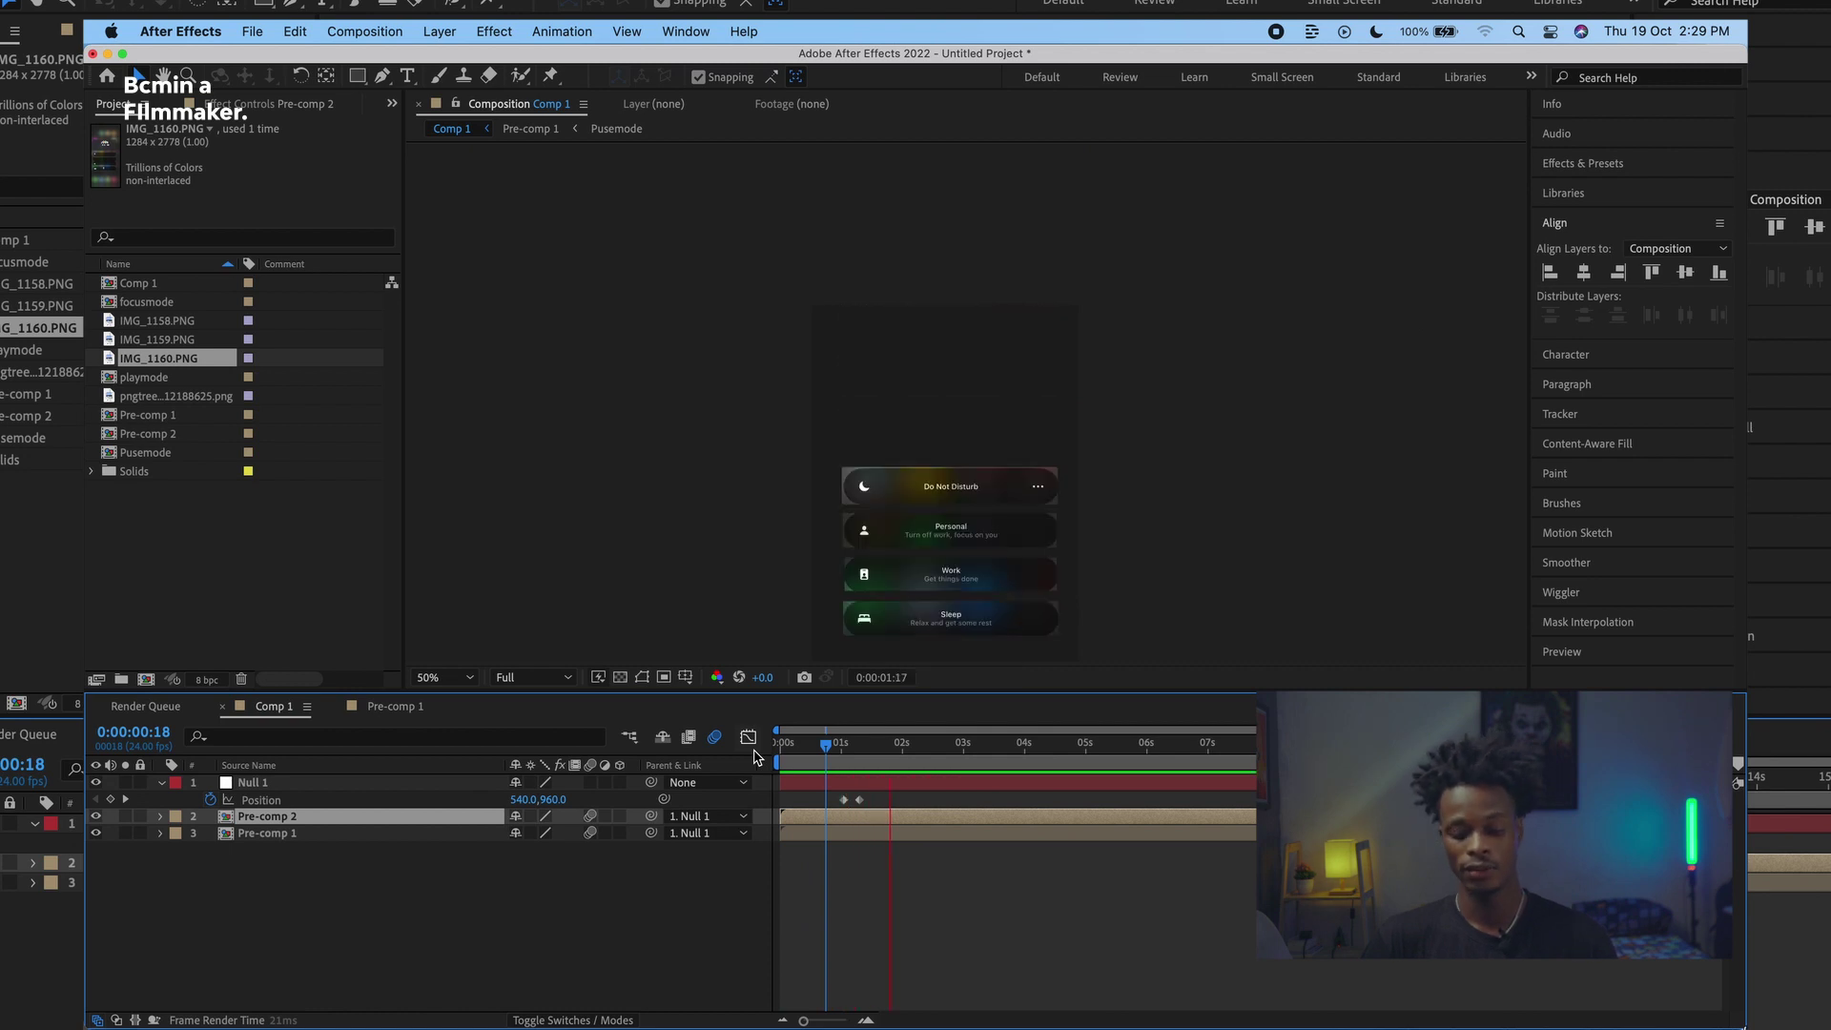
pyautogui.press('space')
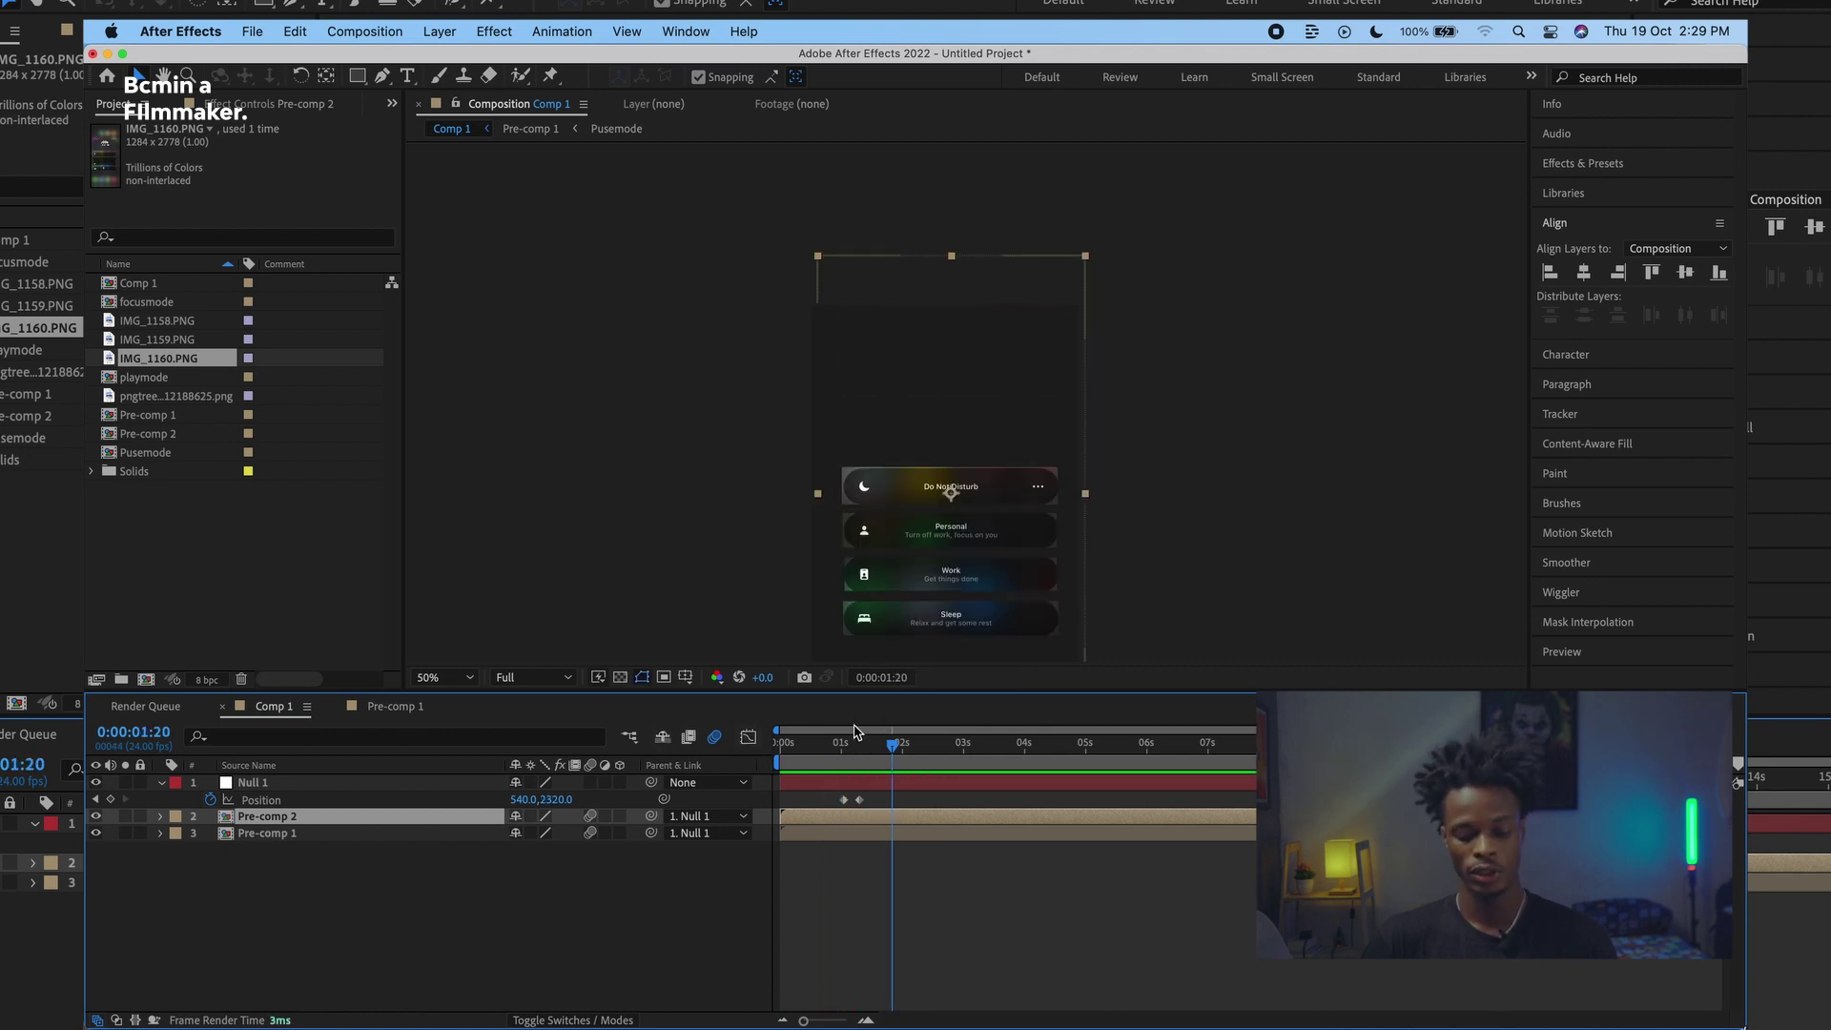
pyautogui.click(785, 740)
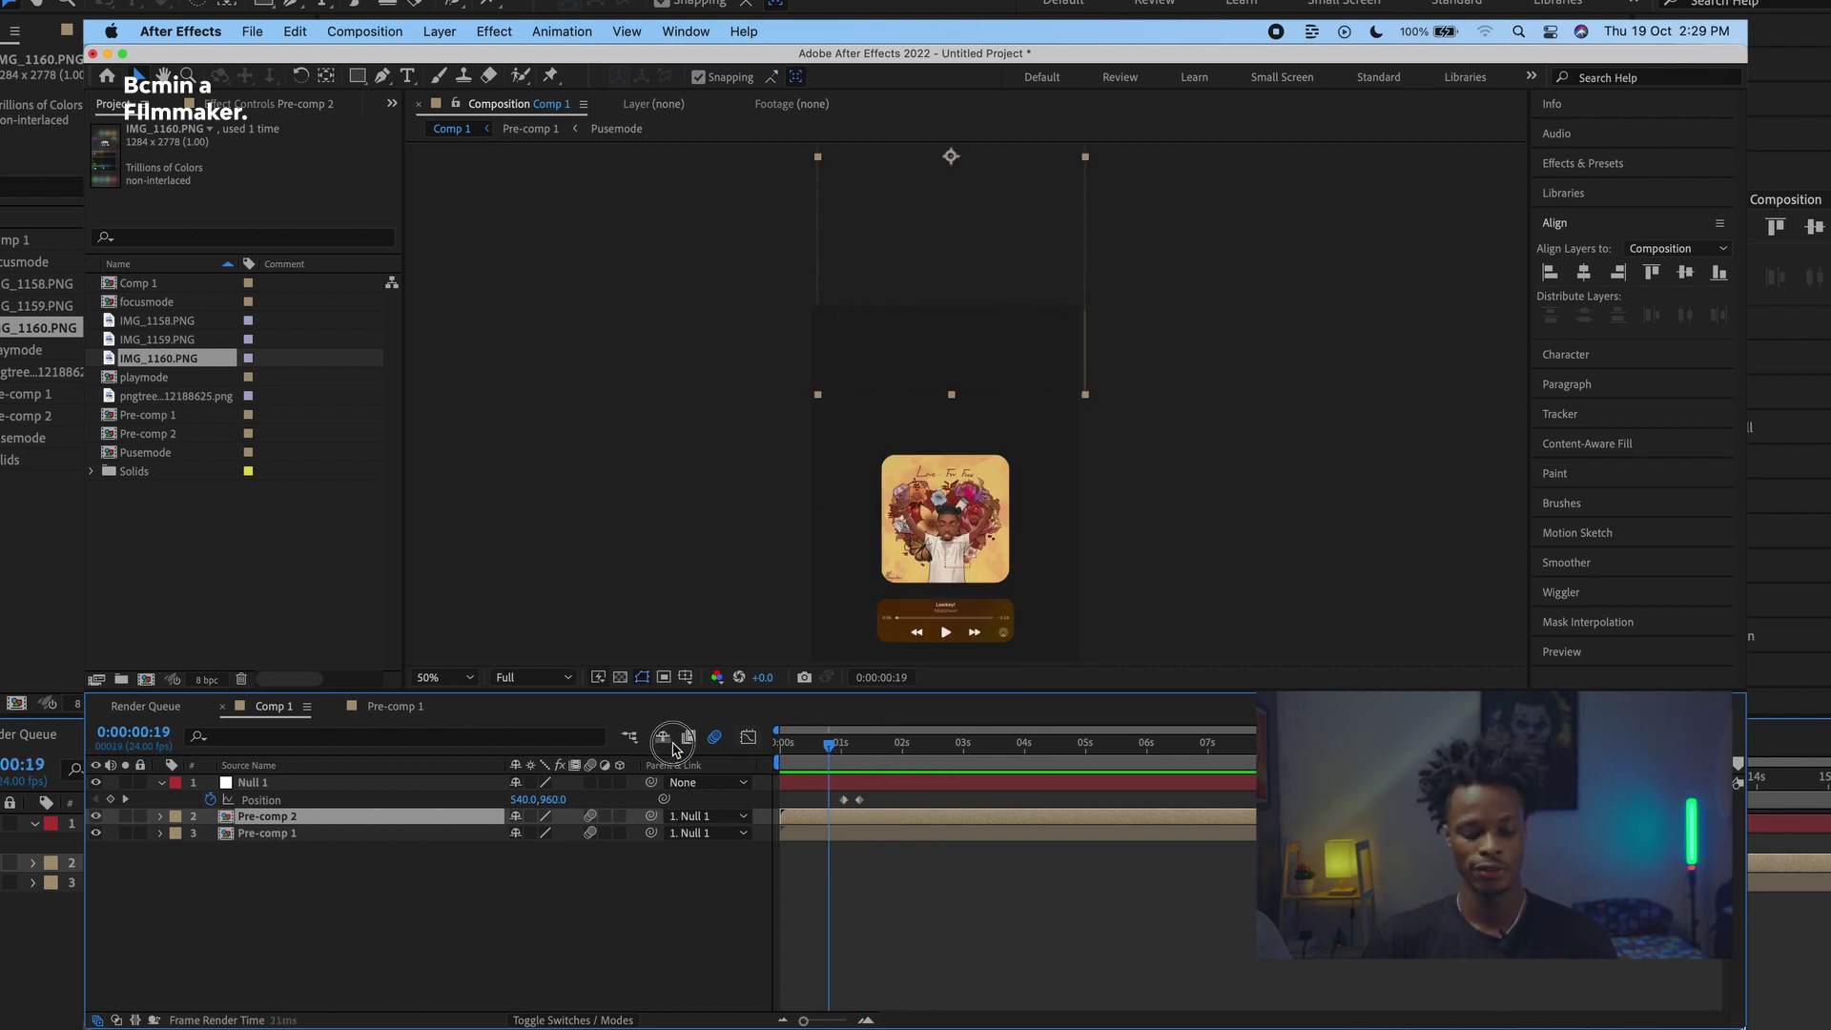
pyautogui.click(532, 678)
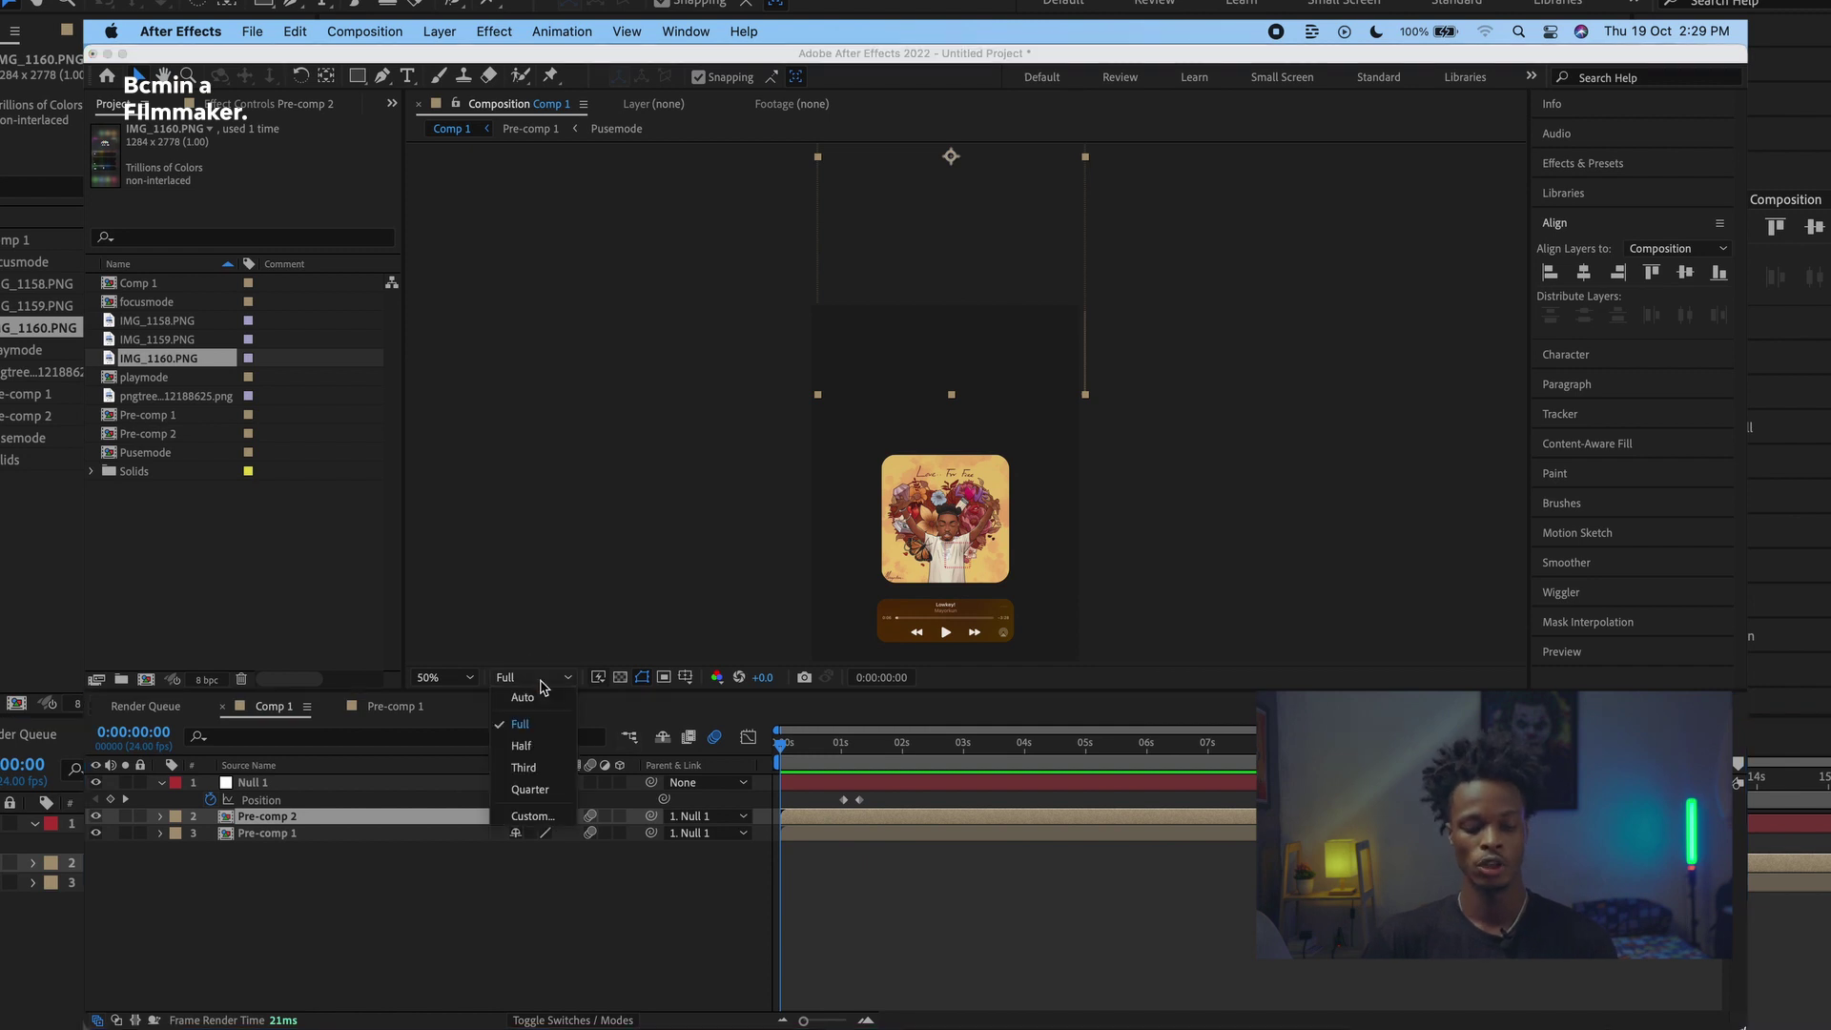
pyautogui.click(943, 858)
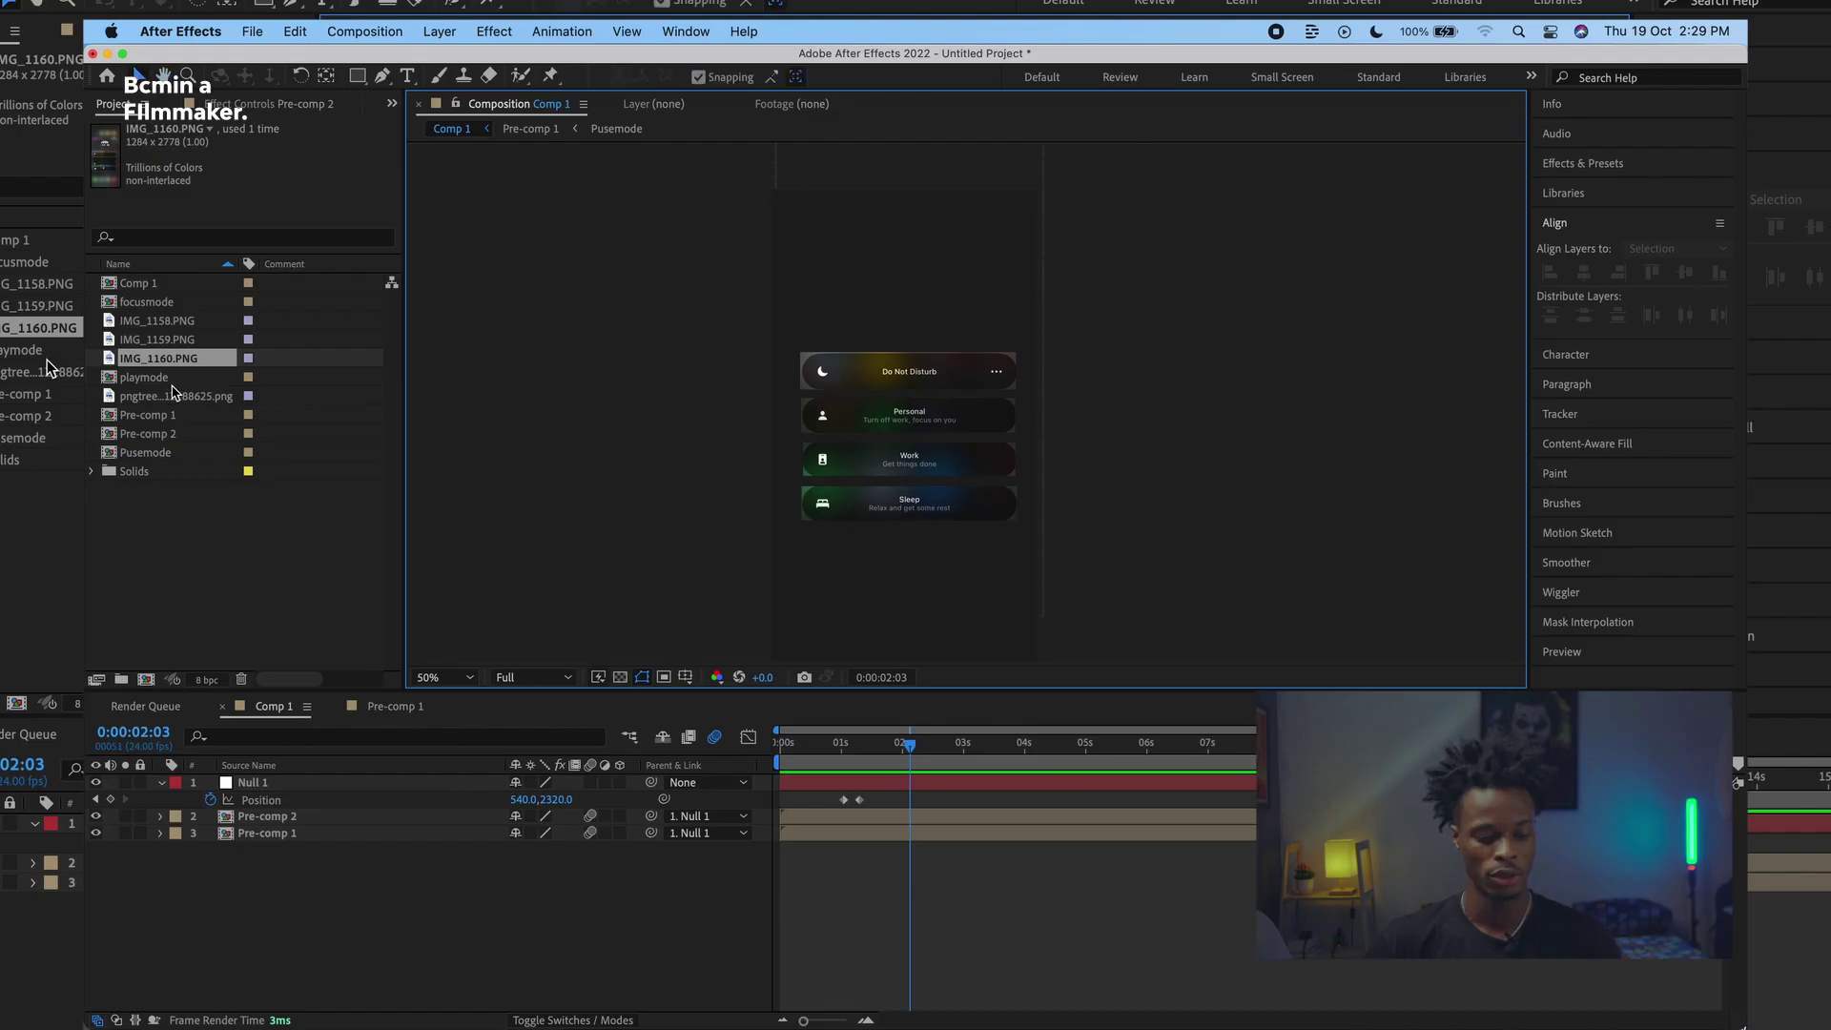
# Step: Add the pngtree toggle-switch image to Comp 1 as the top layer above Null 1 and hide it
pyautogui.click(167, 379)
pyautogui.moveTo(167, 399); pyautogui.dragTo(341, 781)
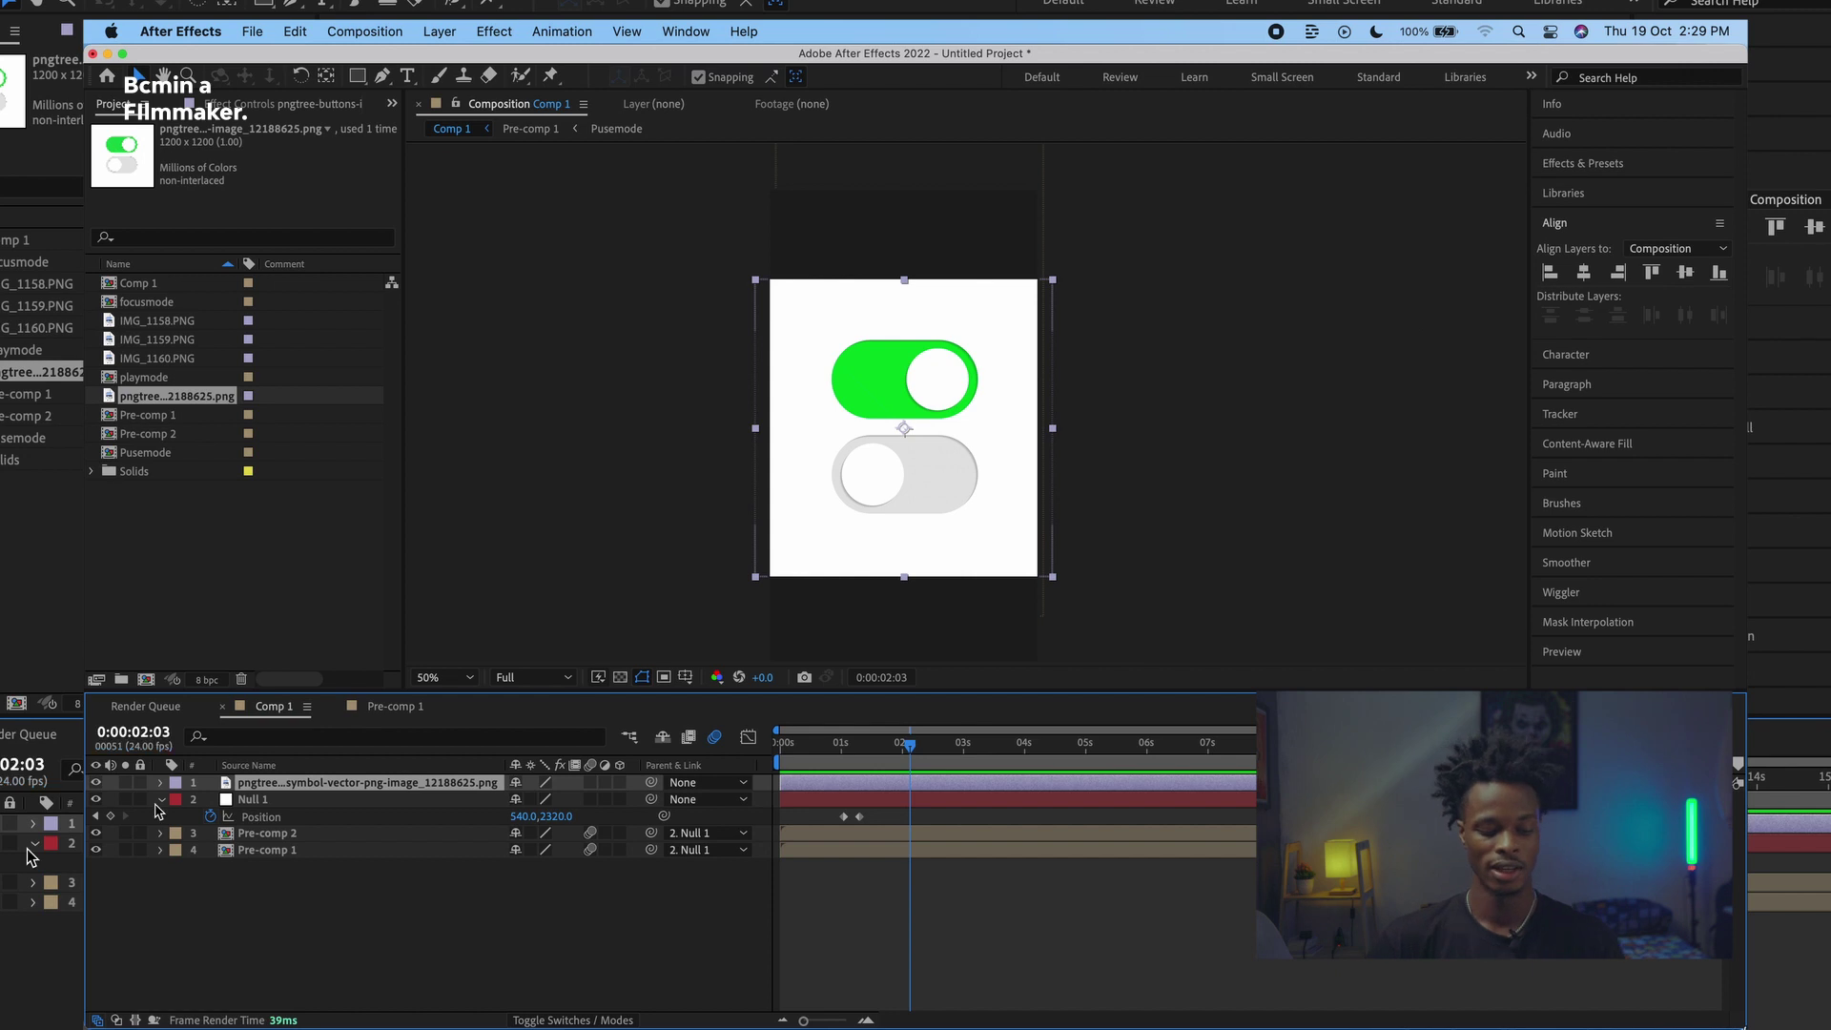
pyautogui.click(95, 782)
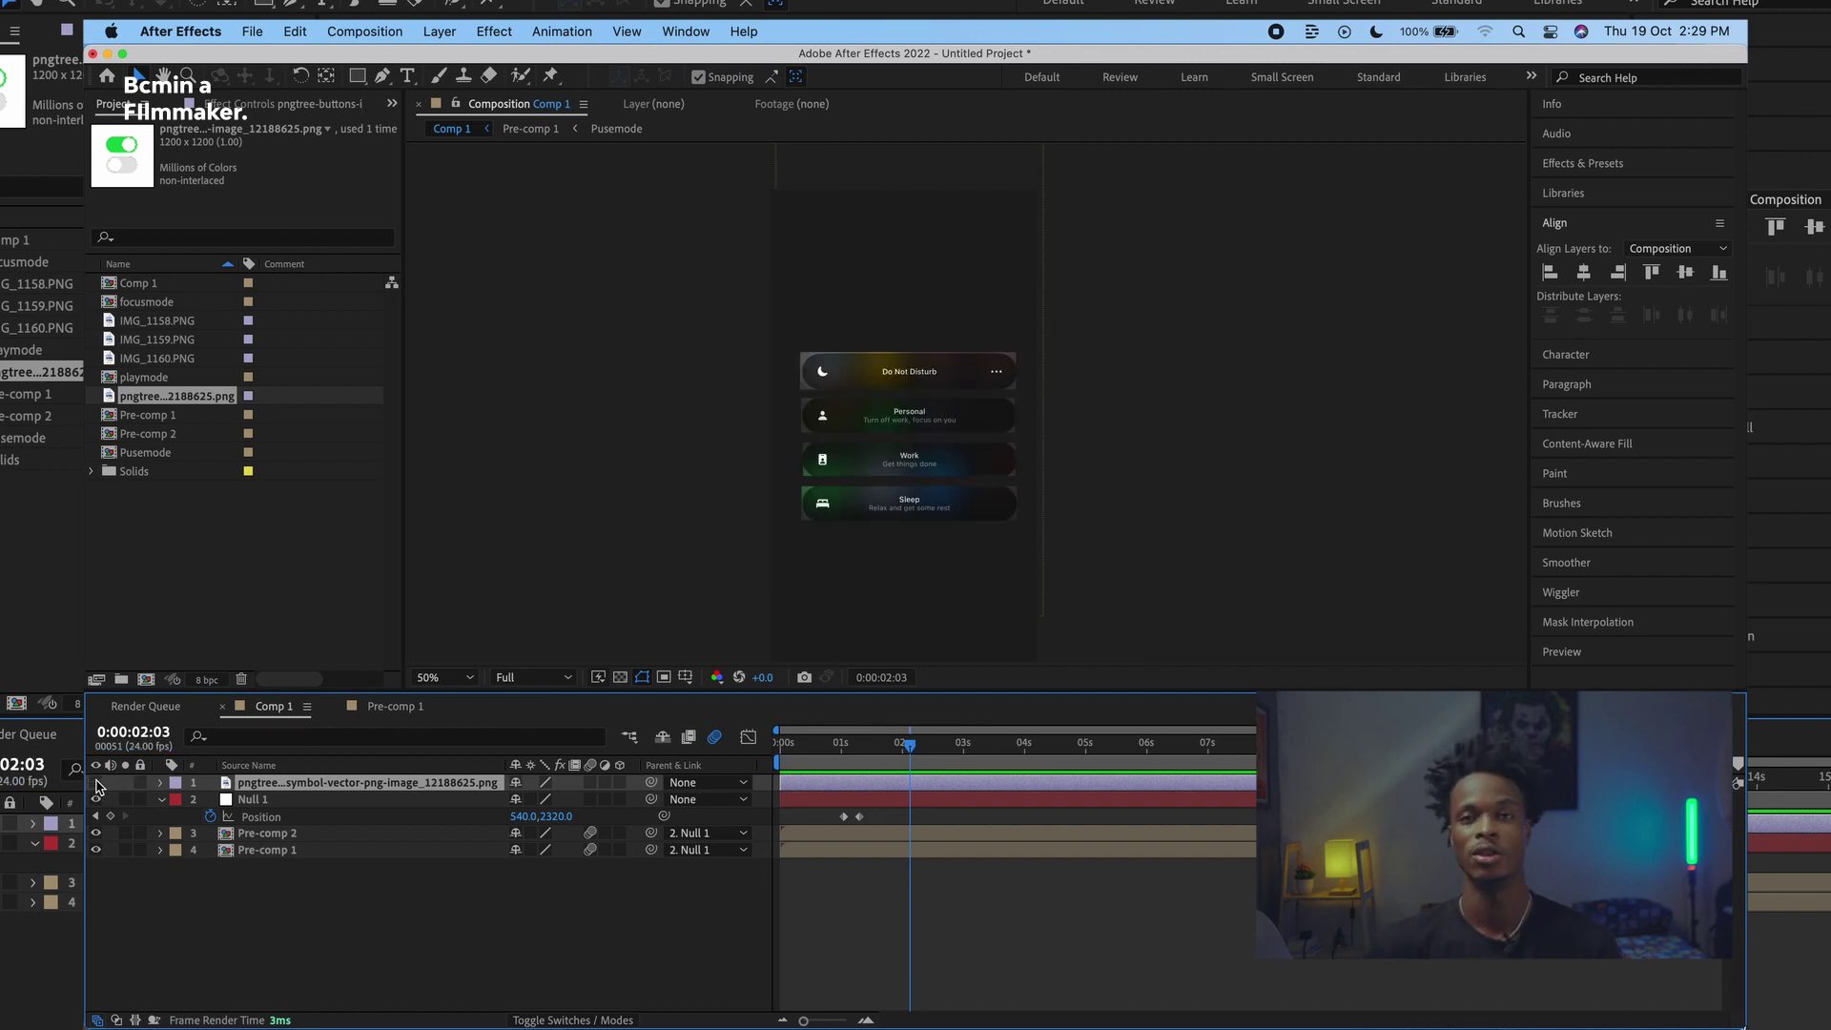